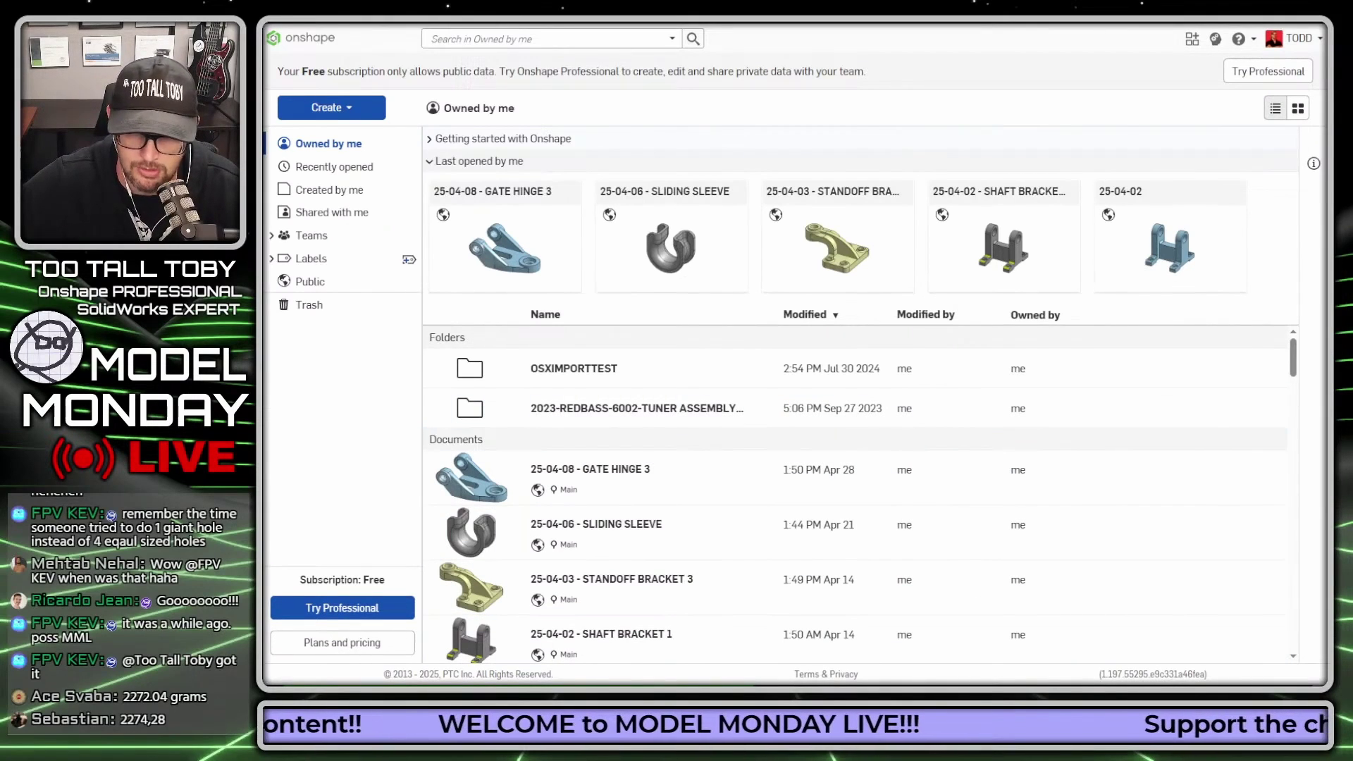
Create a new public document named "25-05-01 - LEG MOUNT".
{"action": "key", "text": "alt+Tab"}
{"action": "key", "text": "ctrl+super+Left"}
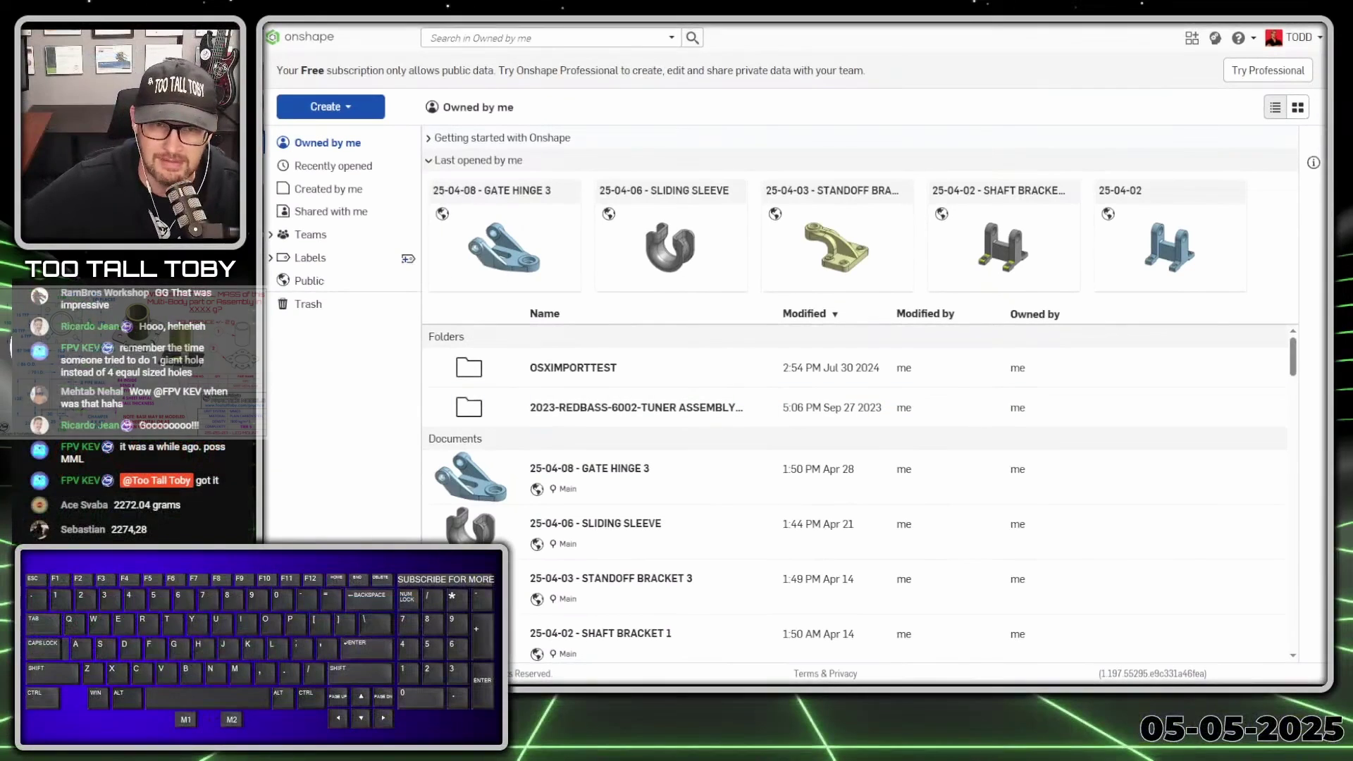
{"action": "left_click", "coordinate": [330, 107]}
{"action": "left_click", "coordinate": [337, 136]}
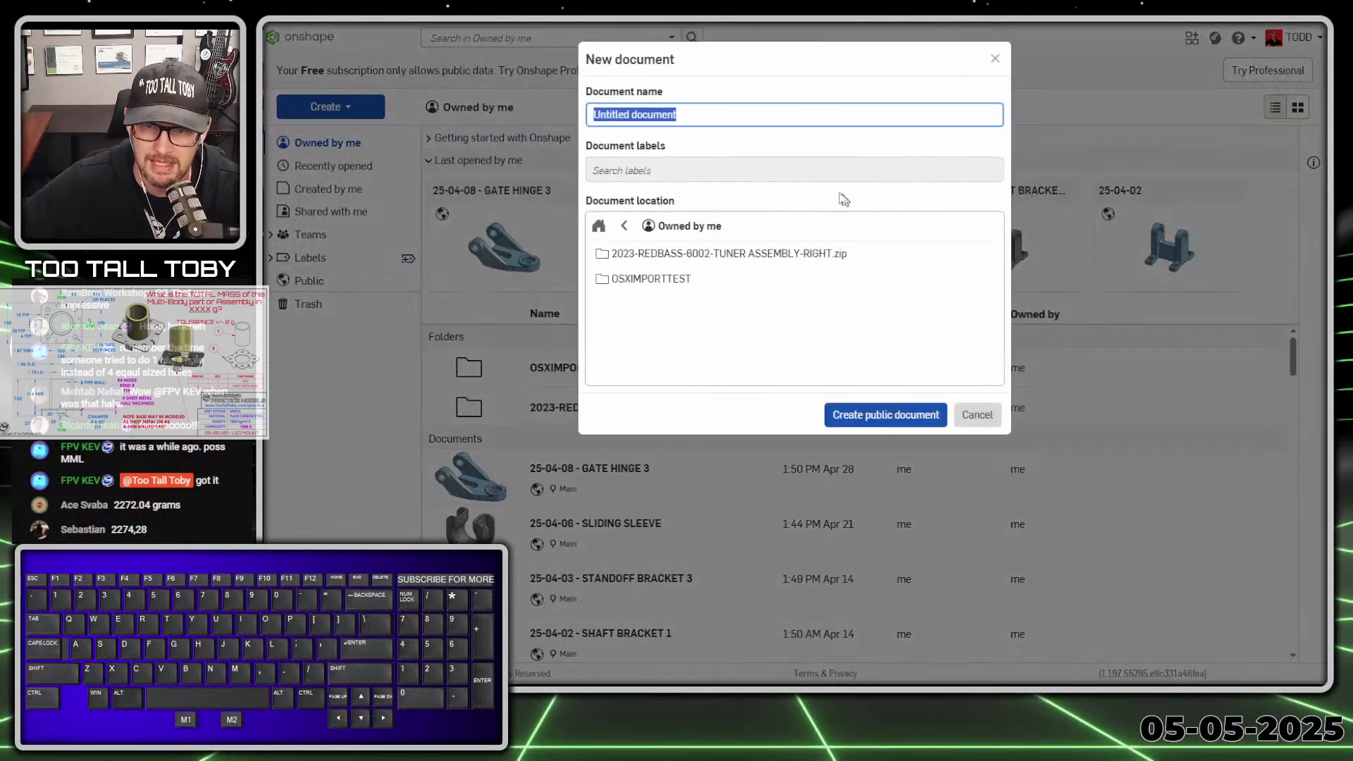
{"action": "type", "text": "25-05-01"}
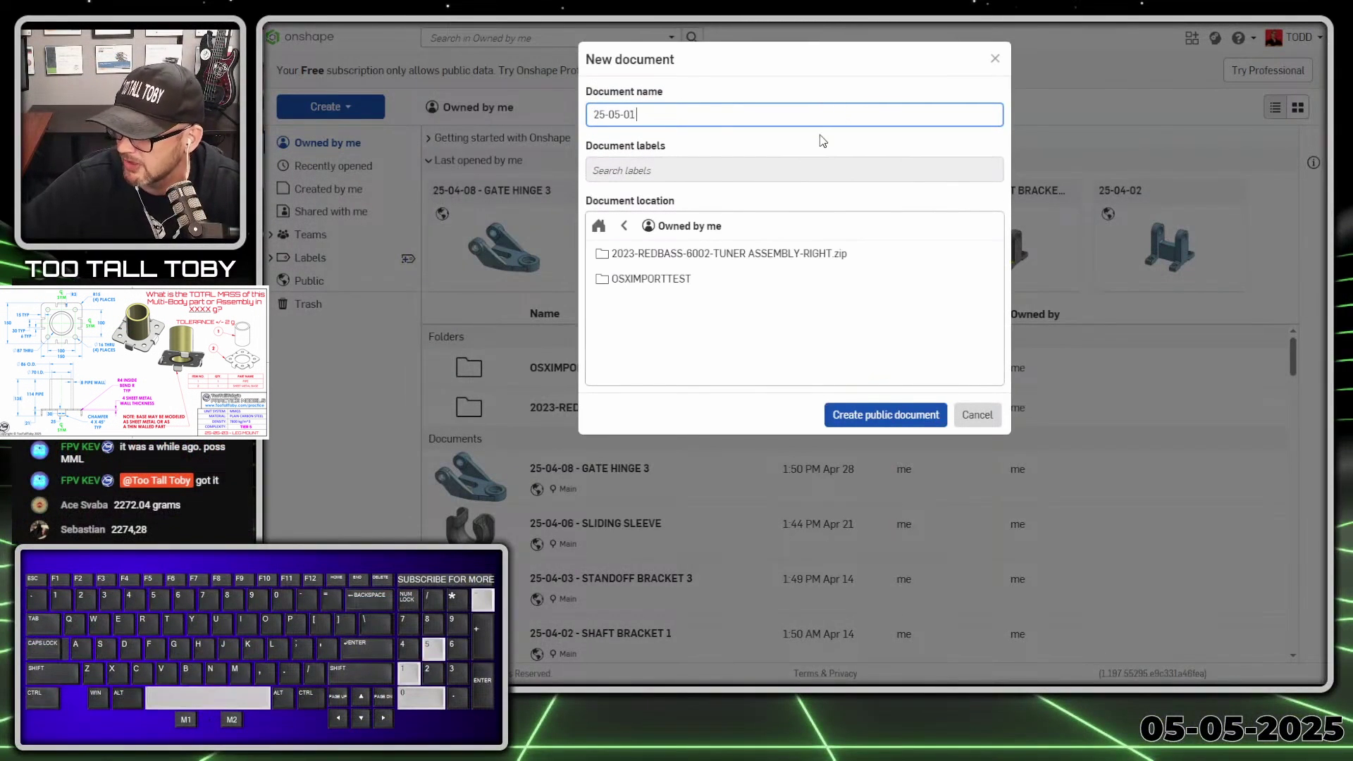
{"action": "type", "text": " - LEG MOUNT"}
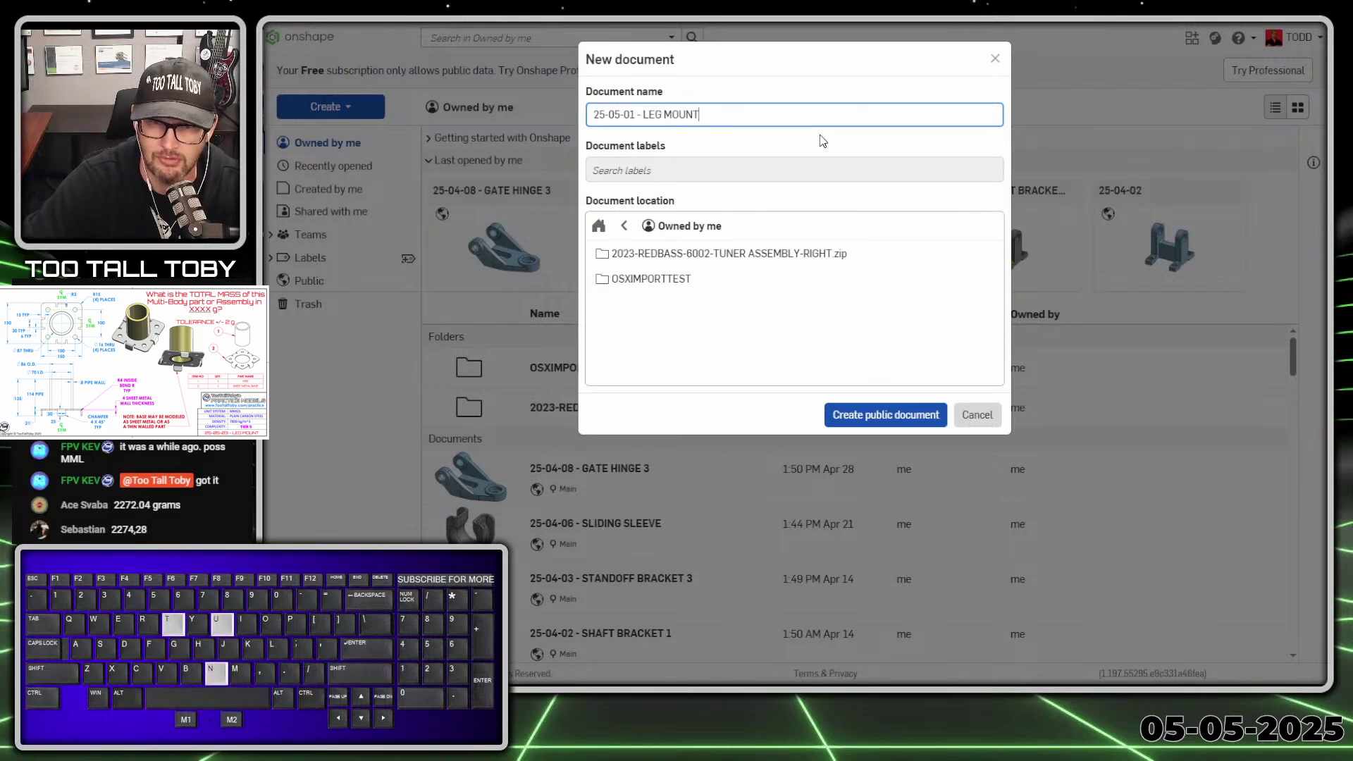
{"action": "key", "text": "Return"}
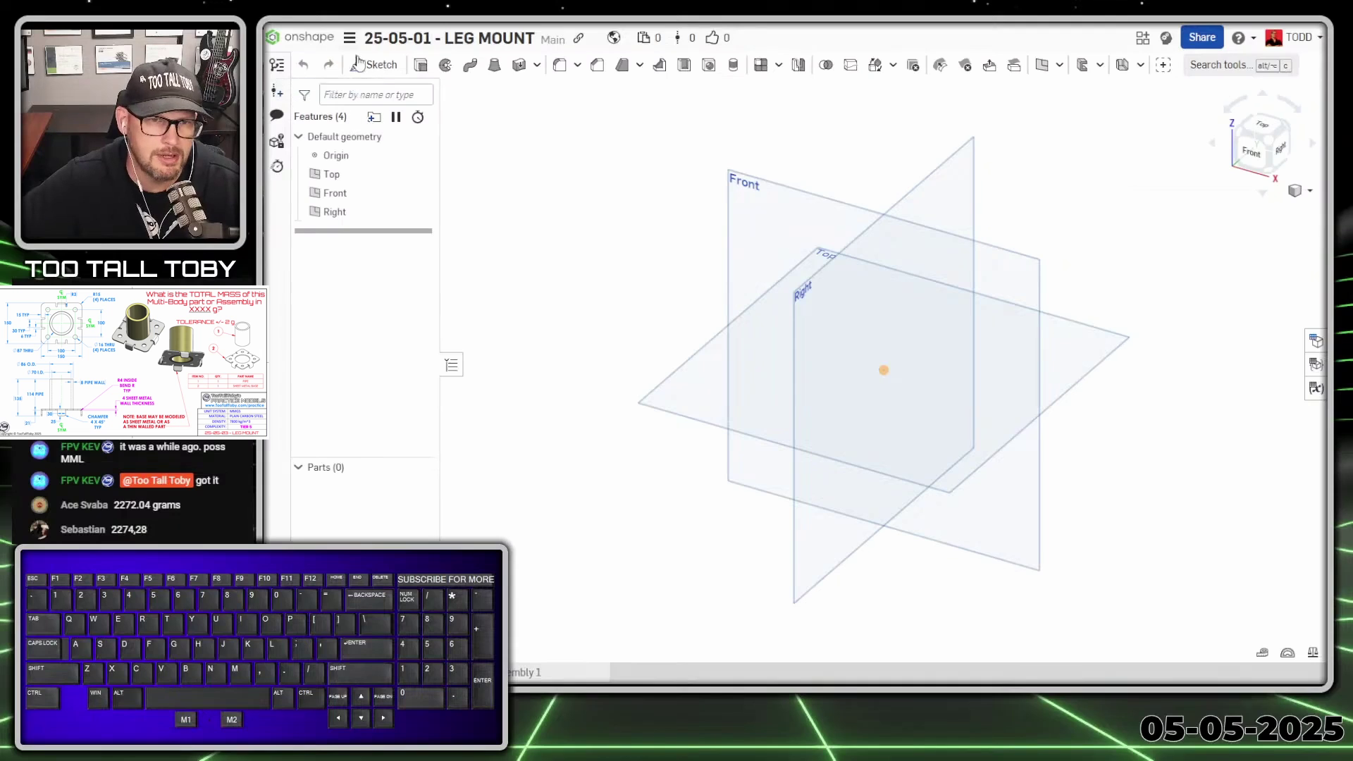
Check the workspace's default length and mass units, keeping the current settings.
{"action": "left_click_drag", "start_coordinate": [357, 43], "coordinate": [408, 79], "text": "ctrl+shift"}
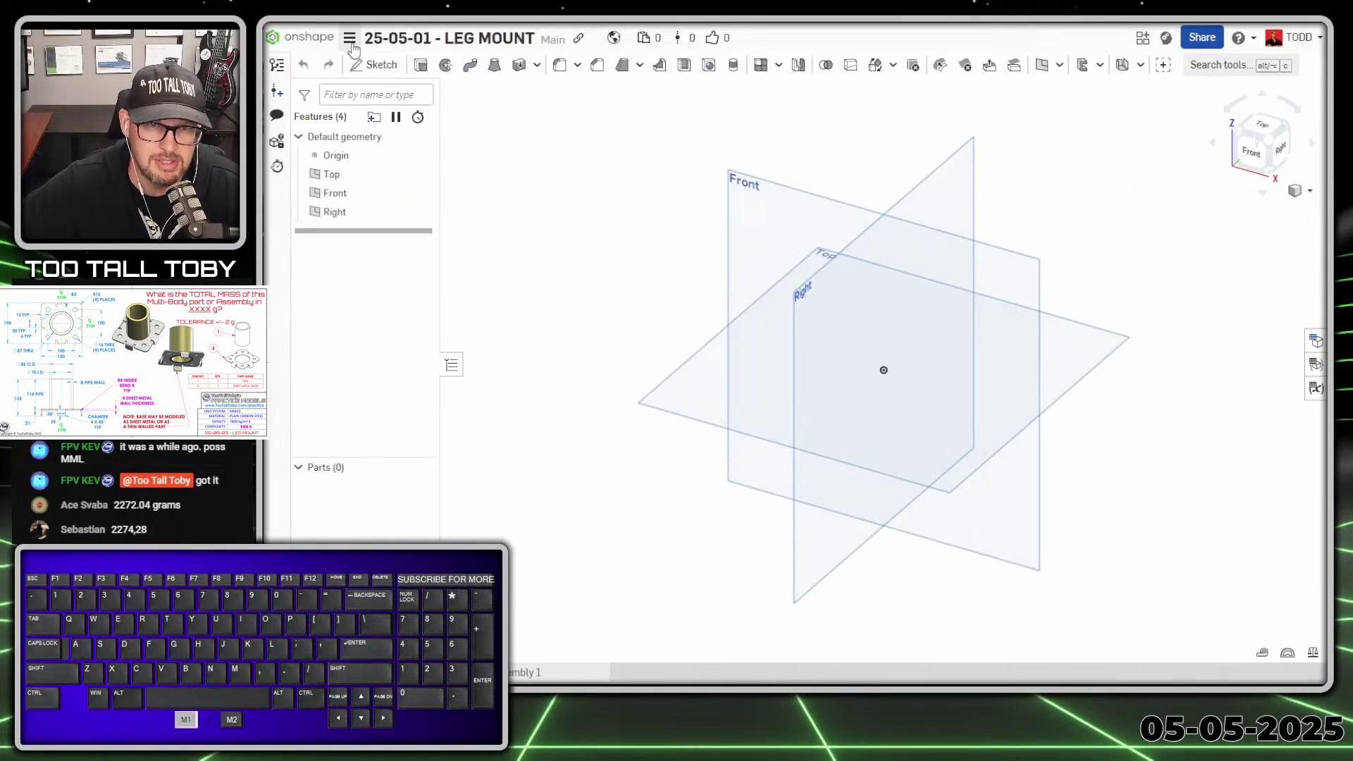
{"action": "left_click", "coordinate": [350, 41]}
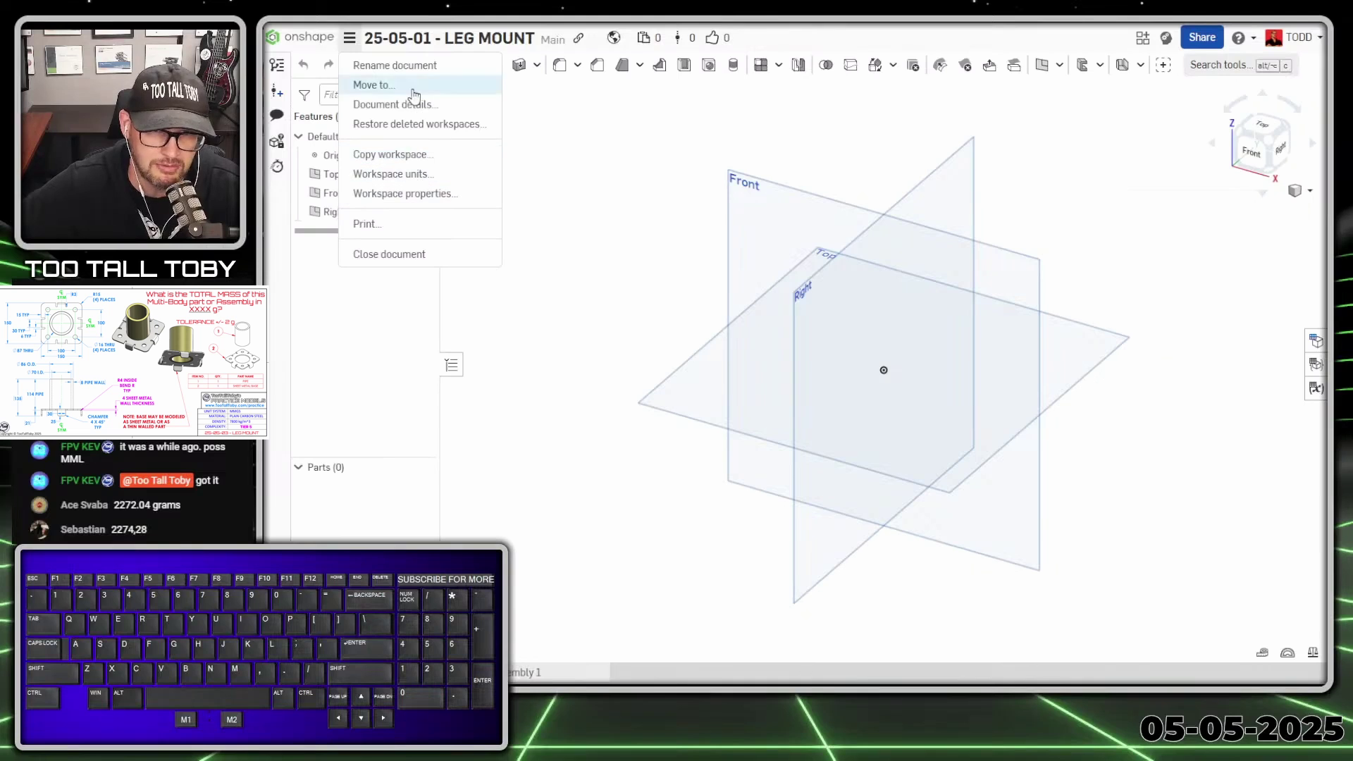
{"action": "left_click", "coordinate": [393, 175]}
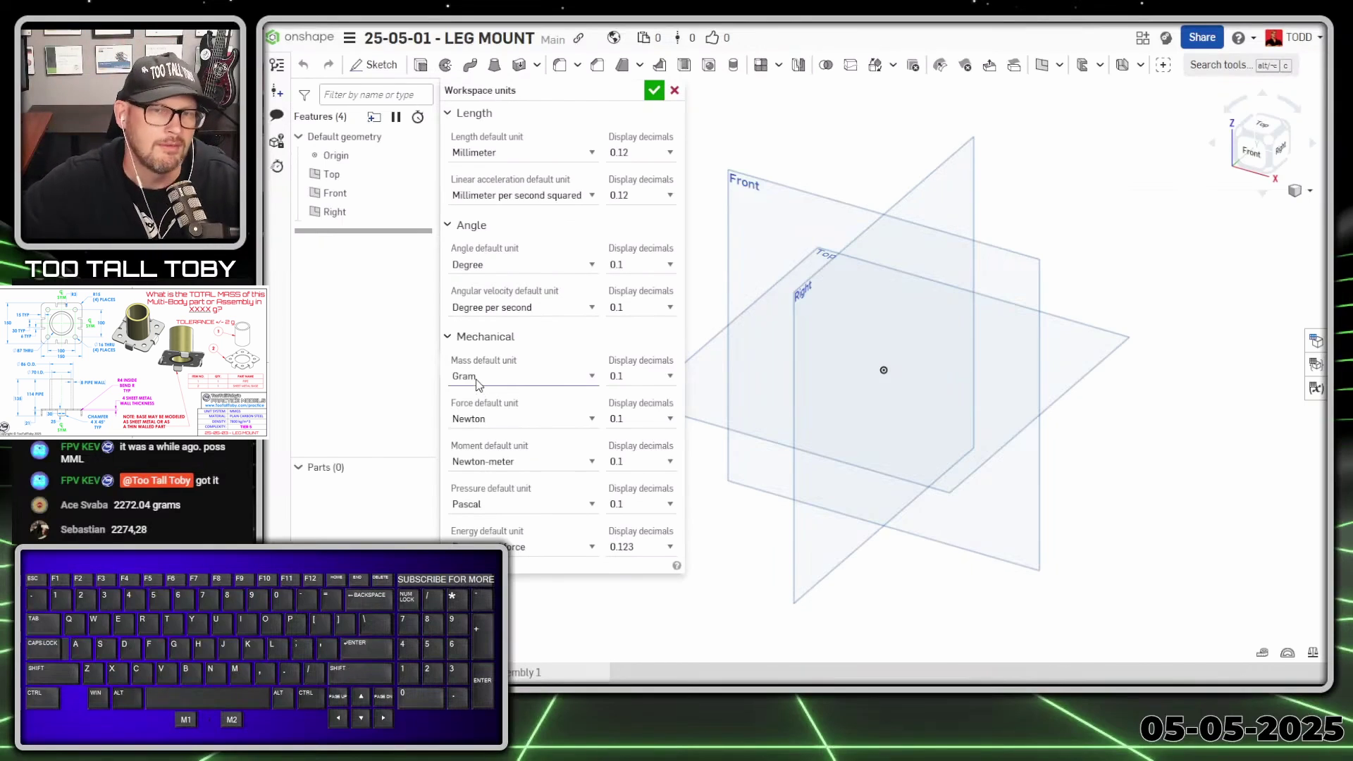
{"action": "left_click", "coordinate": [654, 89]}
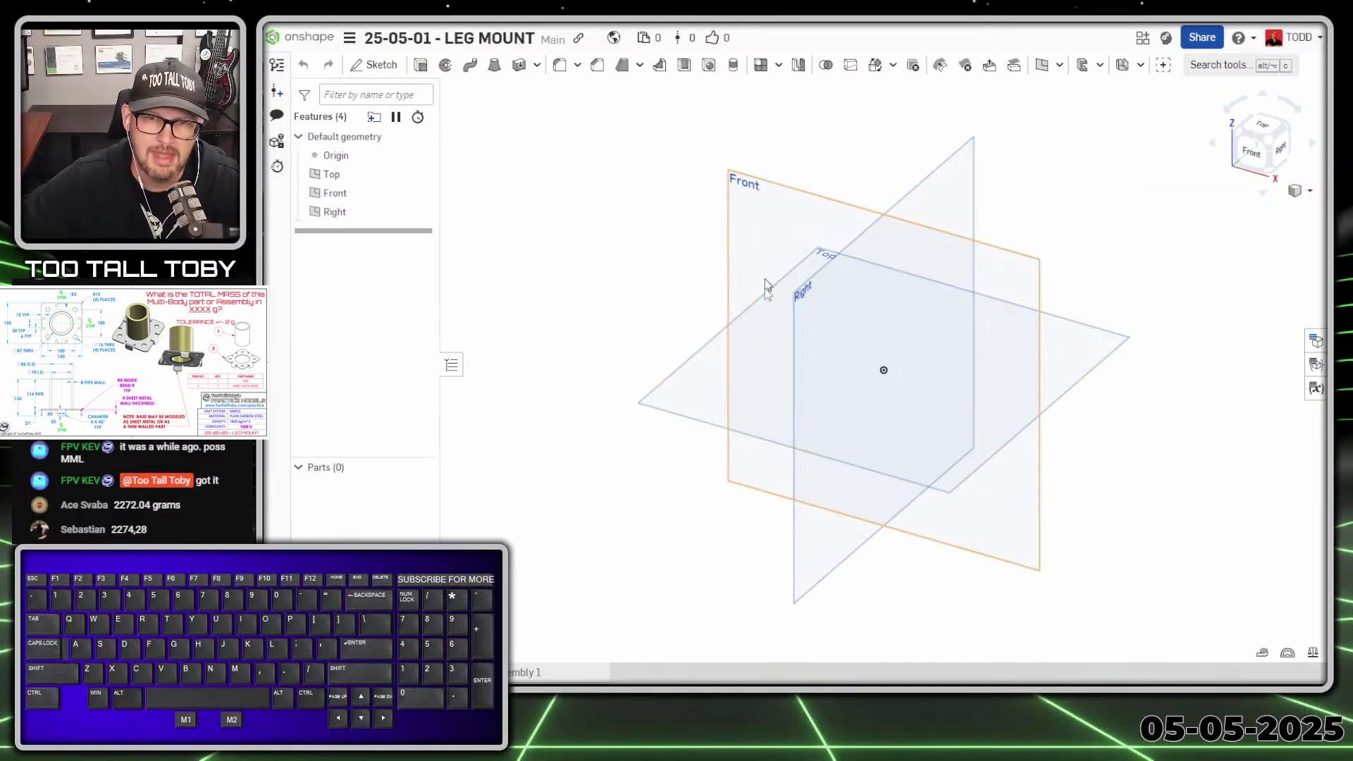
Sketch a square centred on the origin on the Top plane and set its side length to 150 mm.
{"action": "left_click", "coordinate": [679, 389]}
{"action": "key", "text": "s"}
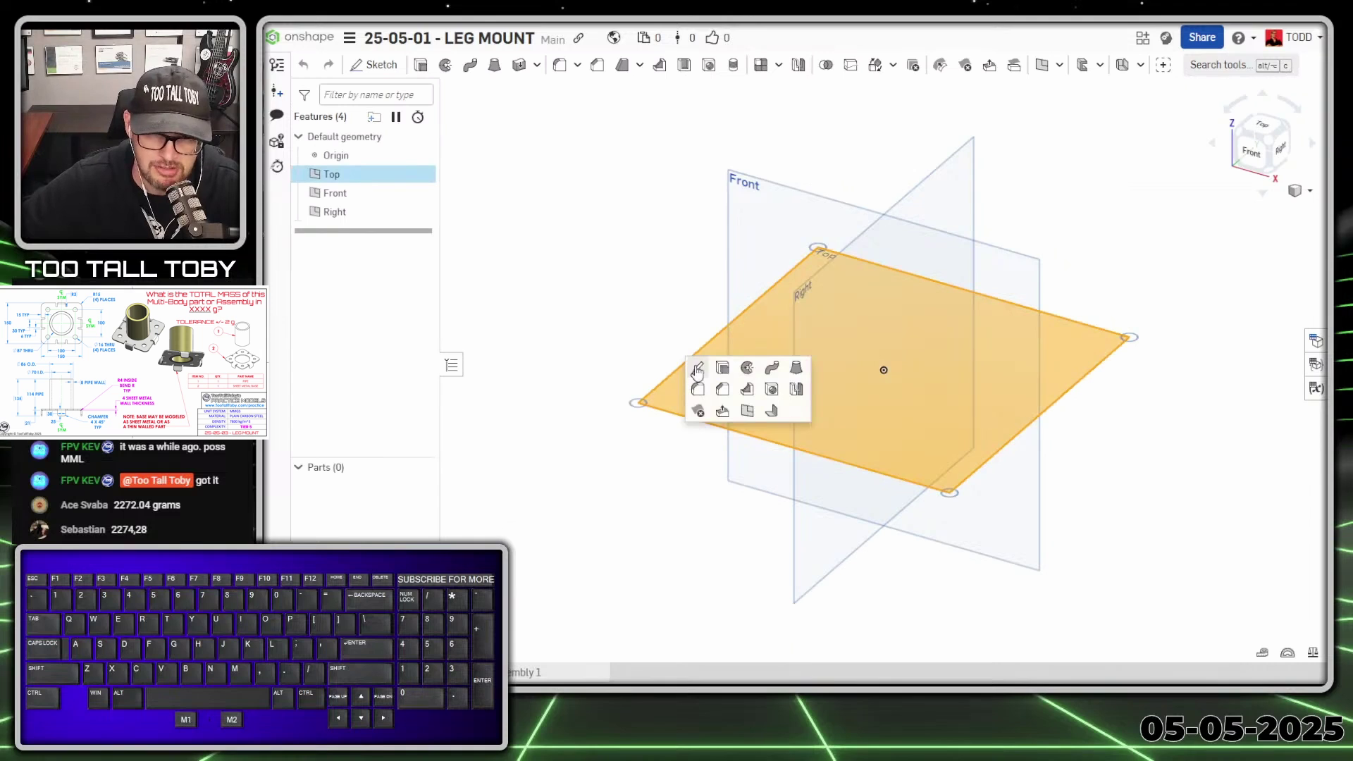
{"action": "left_click", "coordinate": [698, 368]}
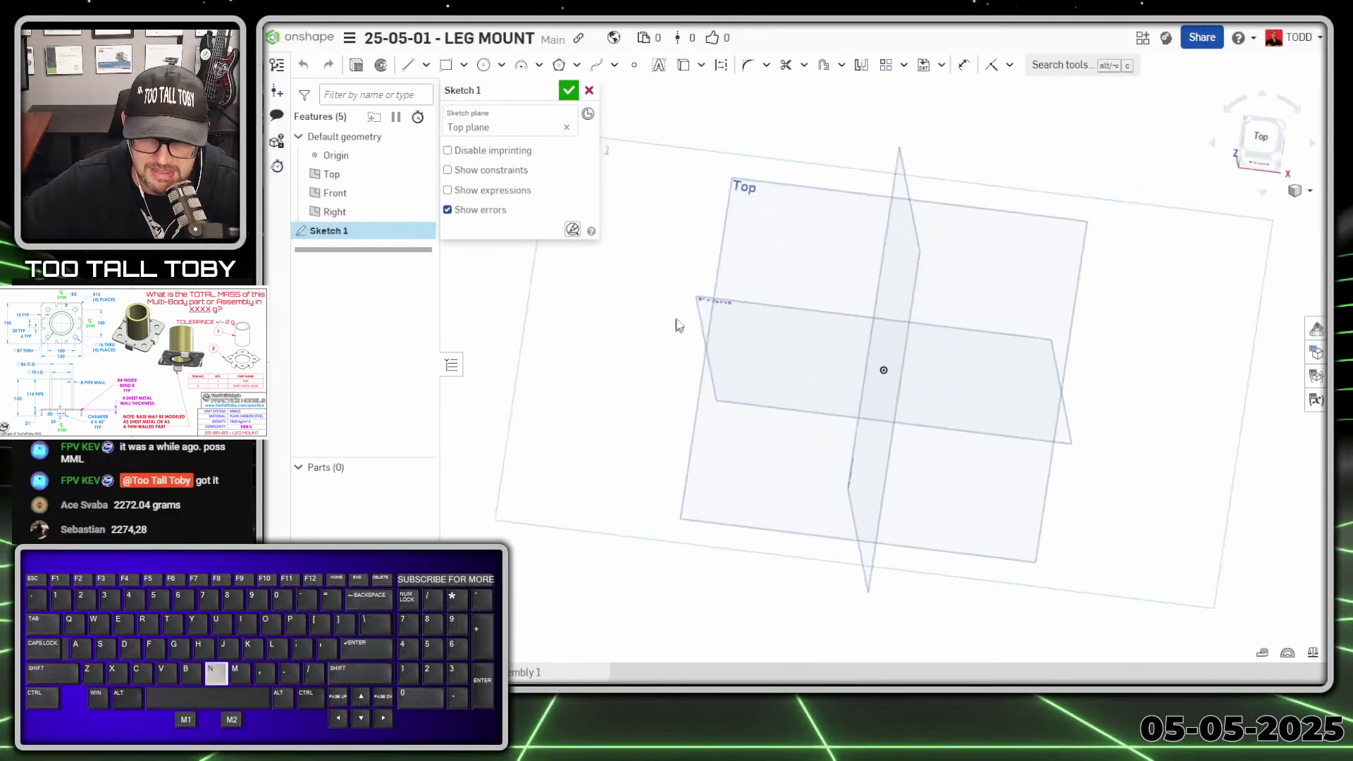
{"action": "key", "text": "s"}
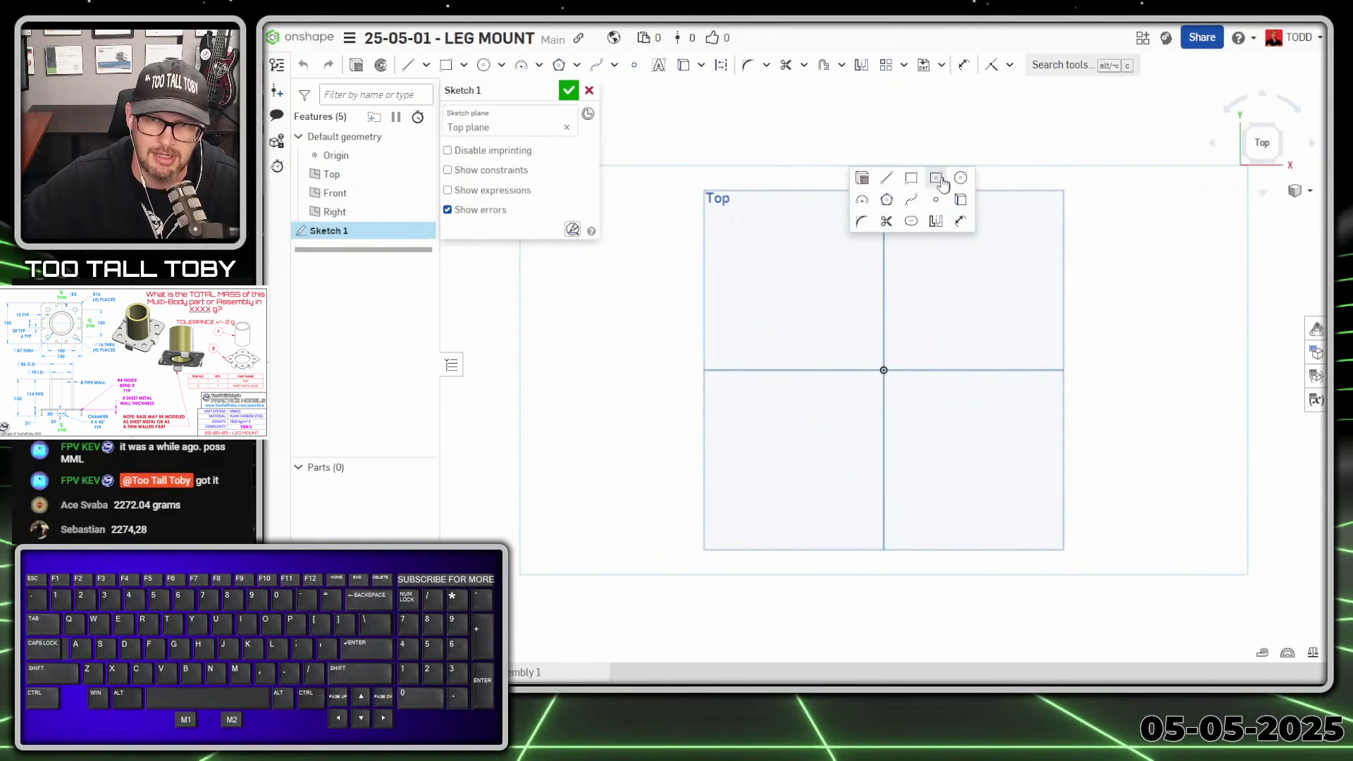
{"action": "left_click", "coordinate": [936, 178]}
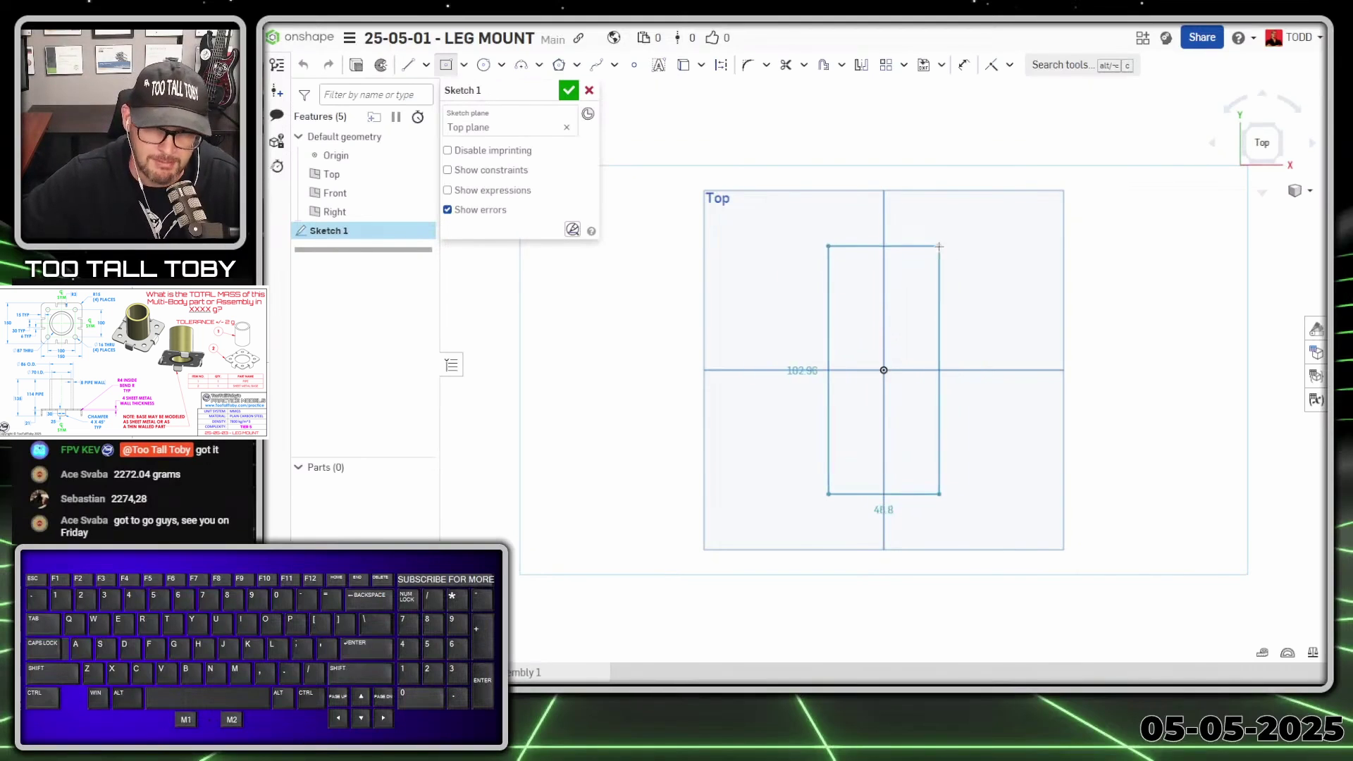
{"action": "key", "text": "alt"}
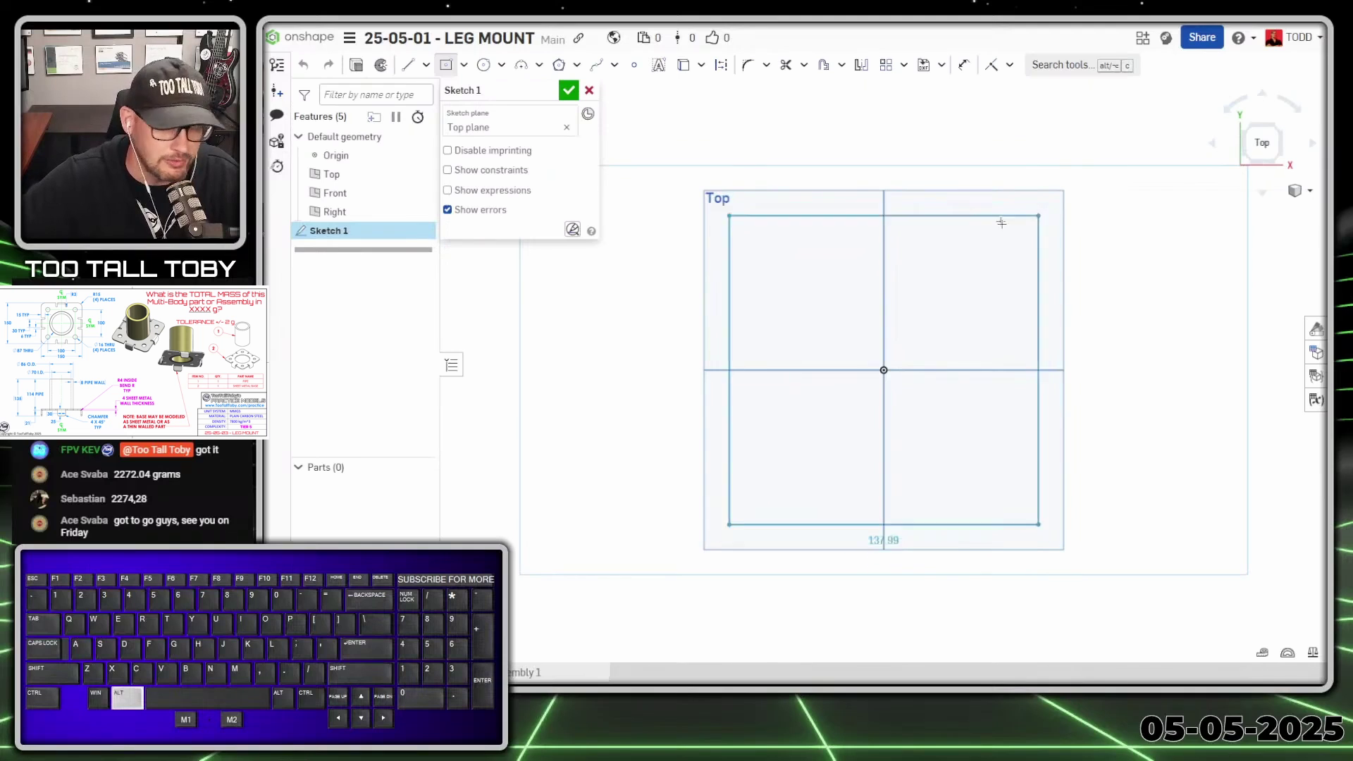
{"action": "left_click", "coordinate": [1032, 211]}
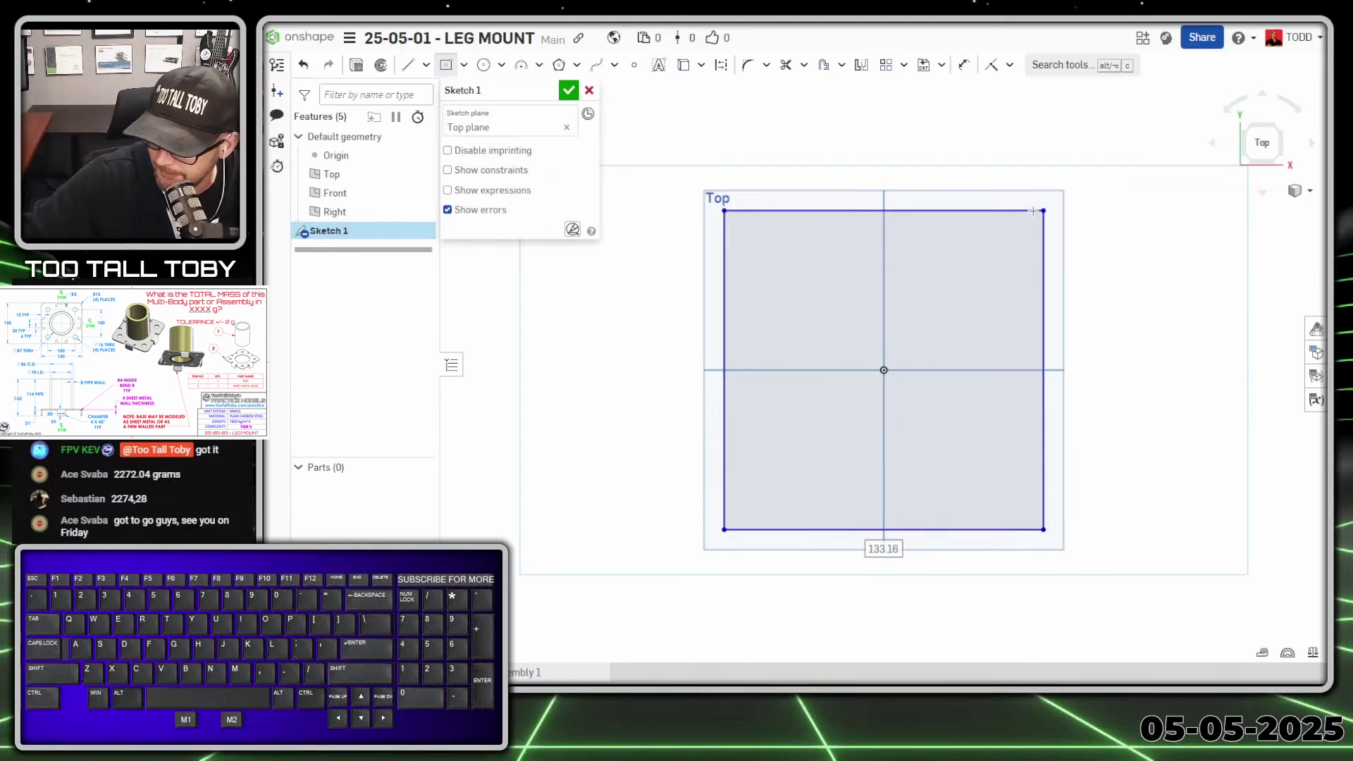
{"action": "type", "text": "150"}
{"action": "key", "text": "Return"}
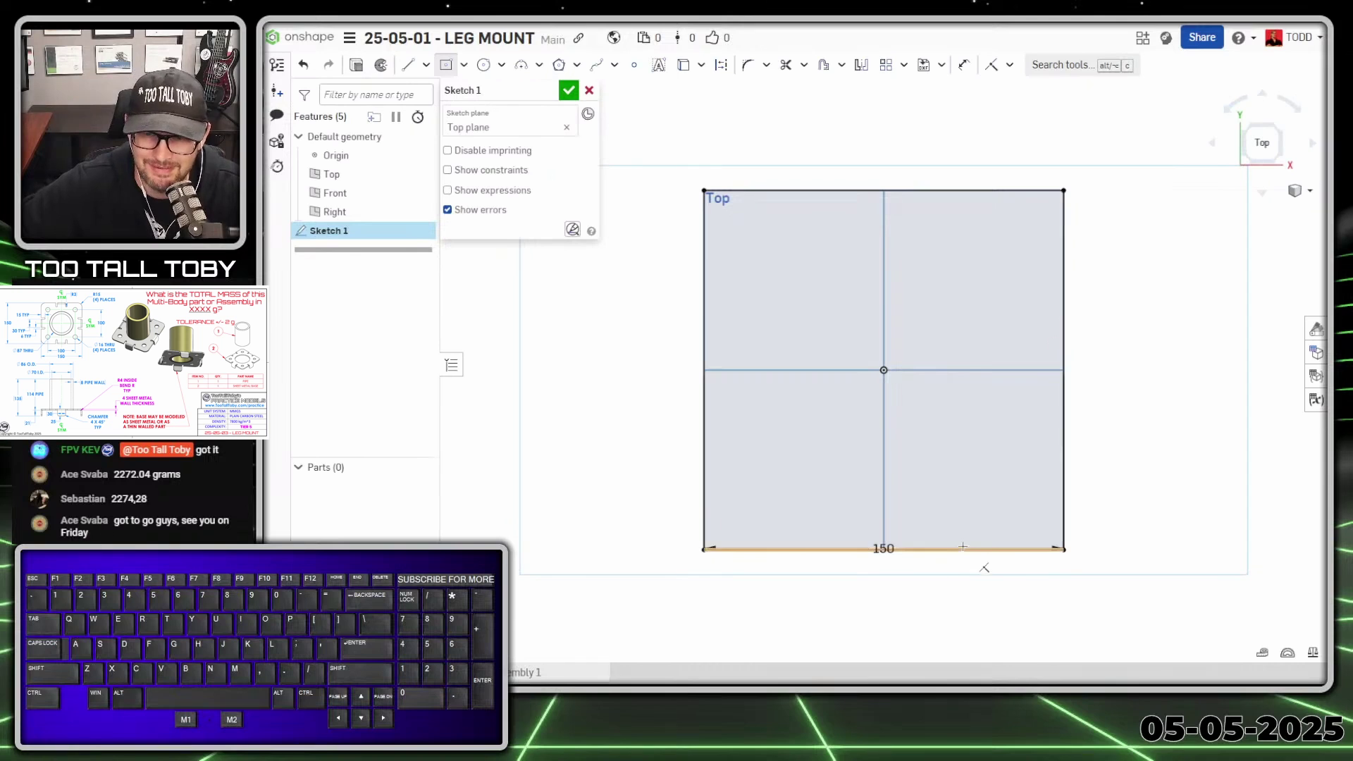
Add a circle centred on the origin inside the square and set its diameter to 87 mm.
{"action": "key", "text": "s"}
{"action": "left_click", "coordinate": [1027, 220]}
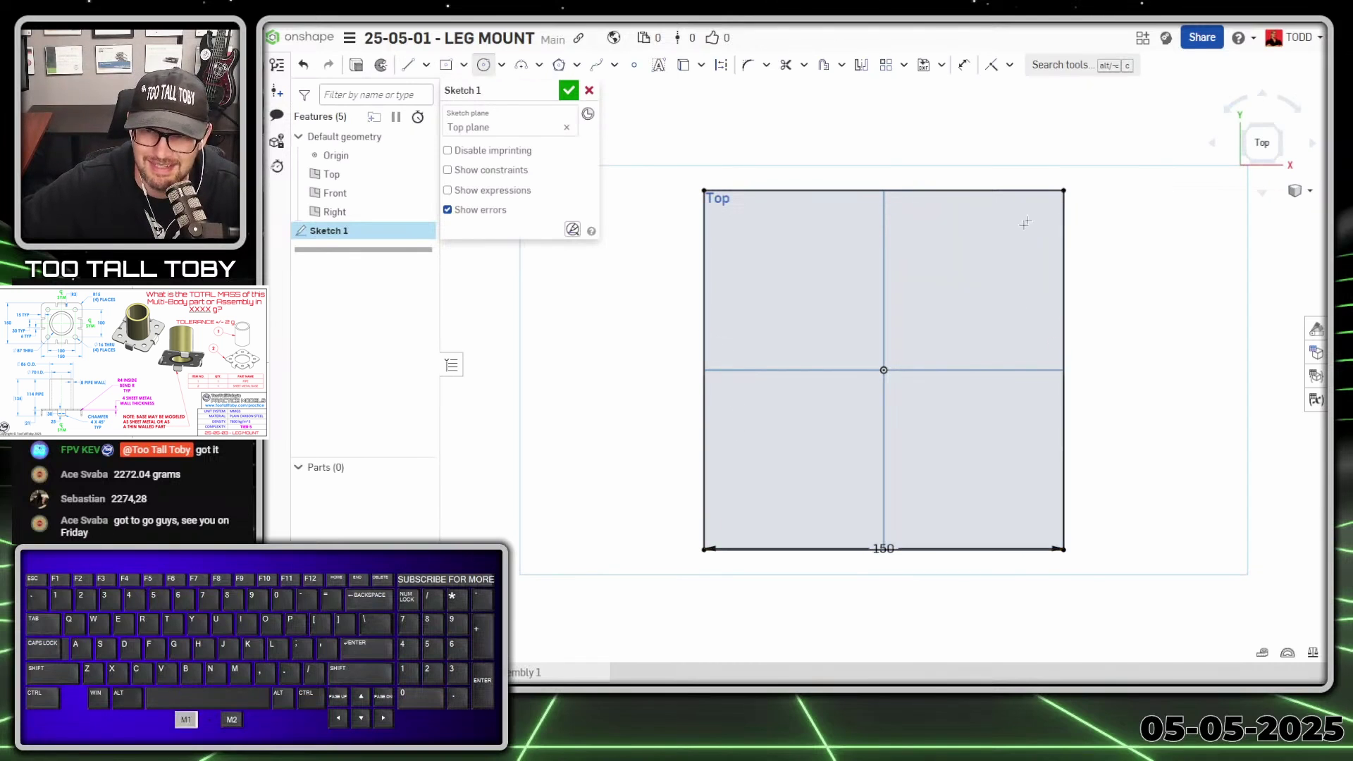
{"action": "left_click", "coordinate": [883, 369]}
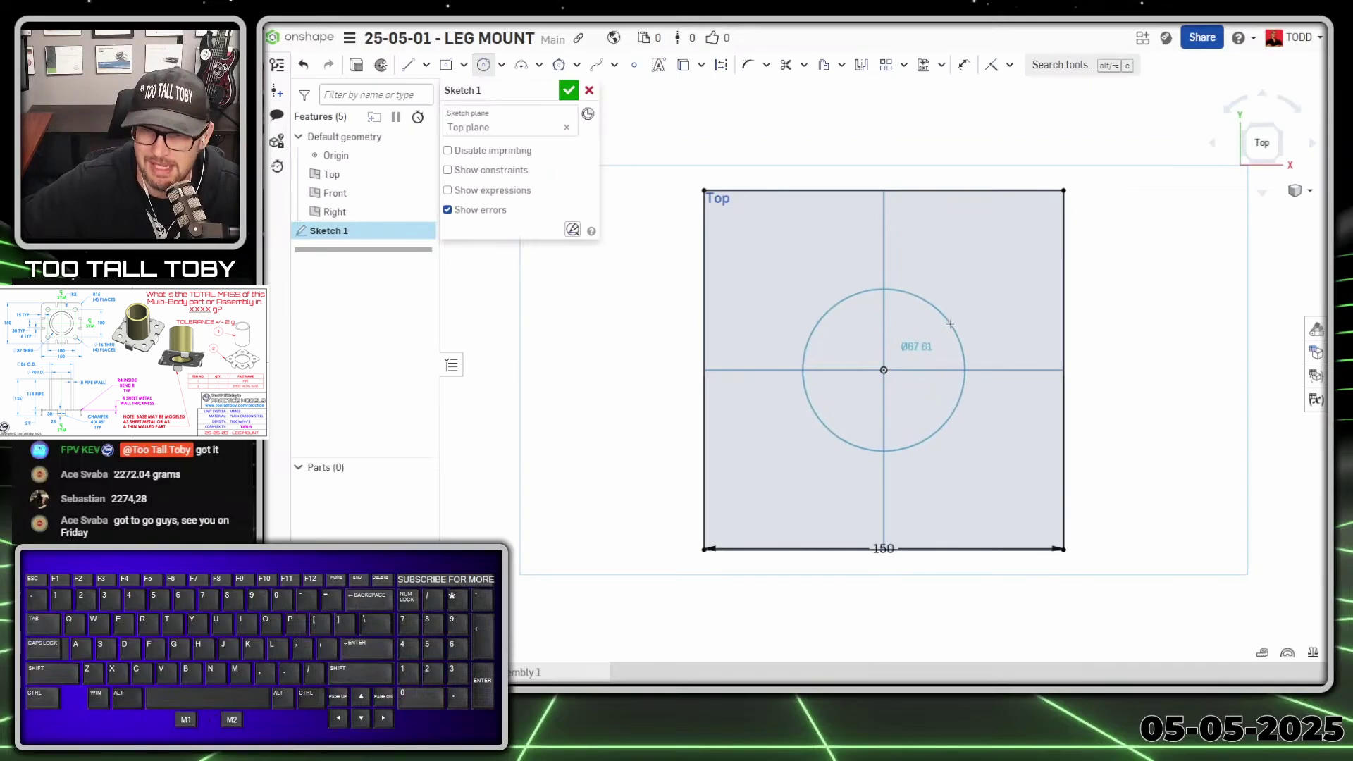
{"action": "left_click", "coordinate": [950, 324]}
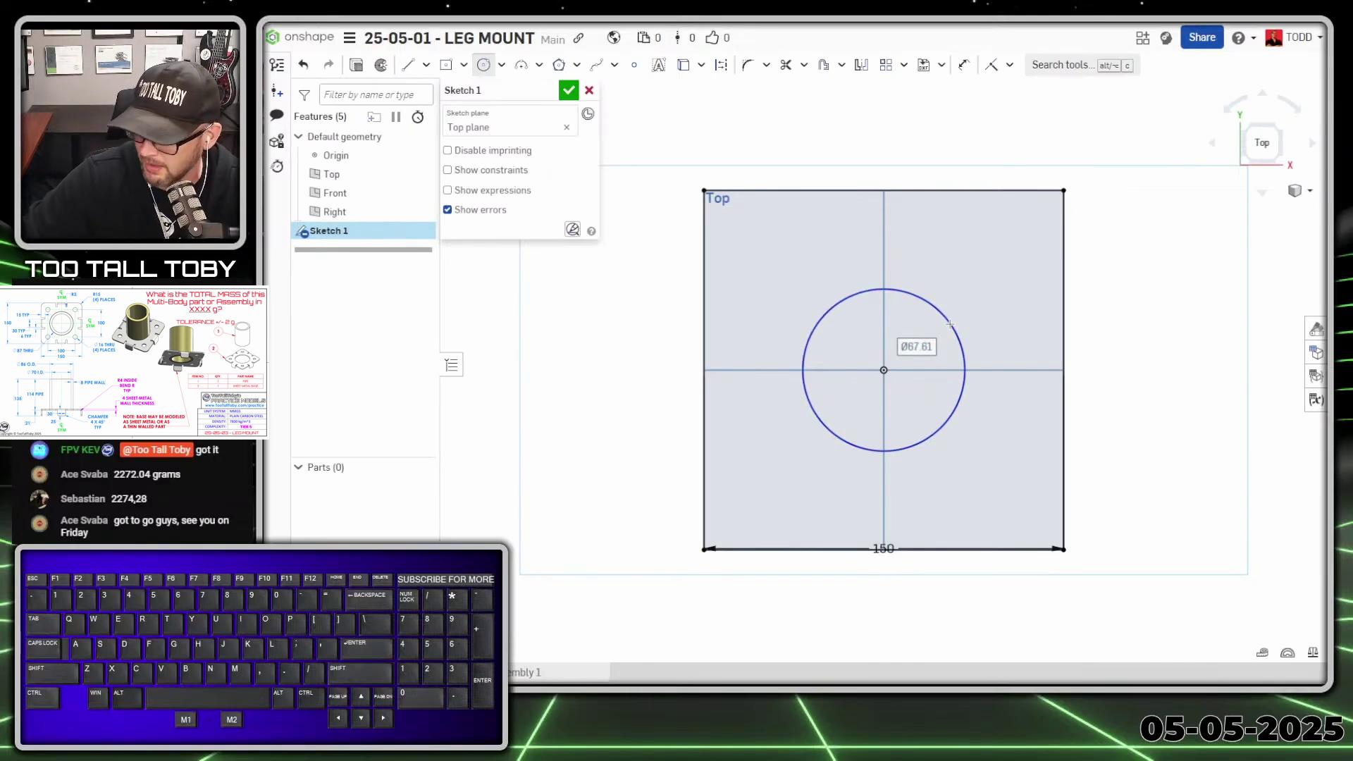
{"action": "type", "text": "87"}
{"action": "key", "text": "Return"}
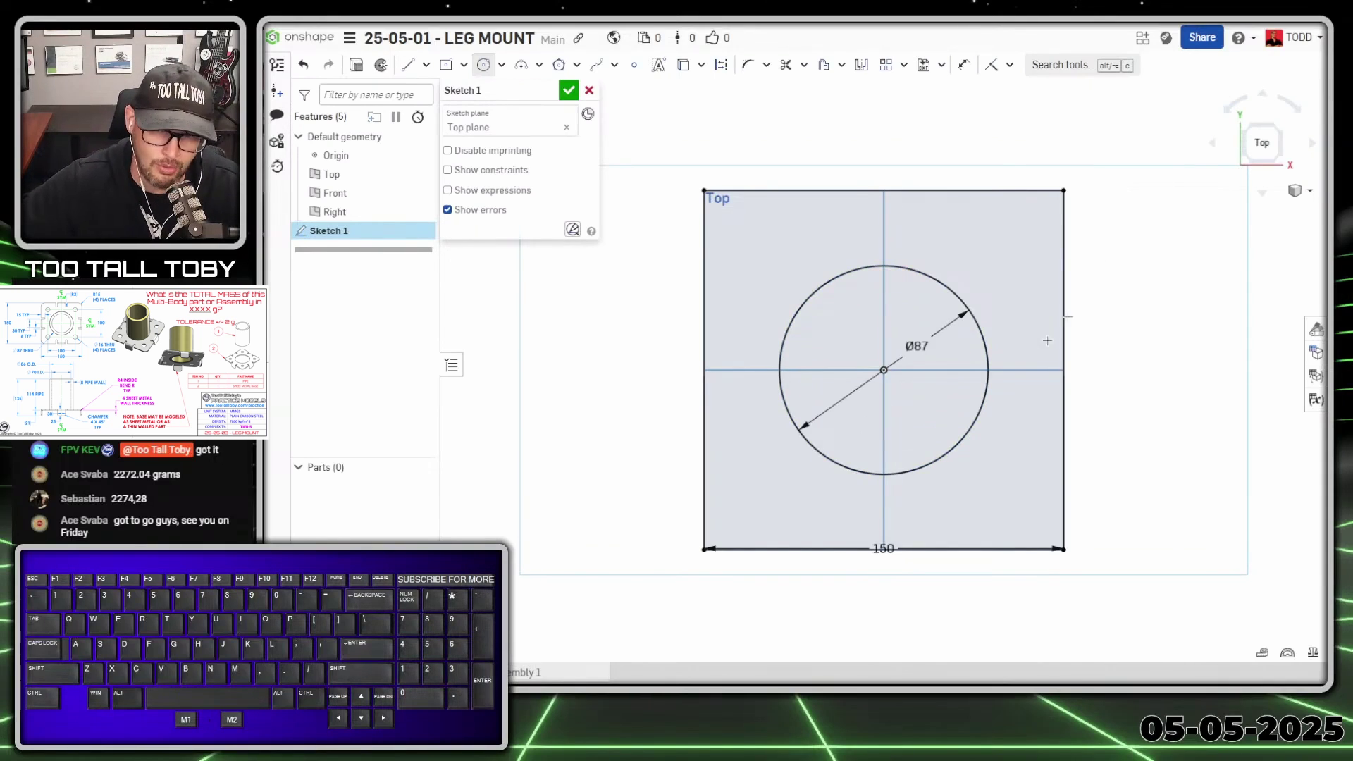
{"action": "left_click", "coordinate": [896, 549]}
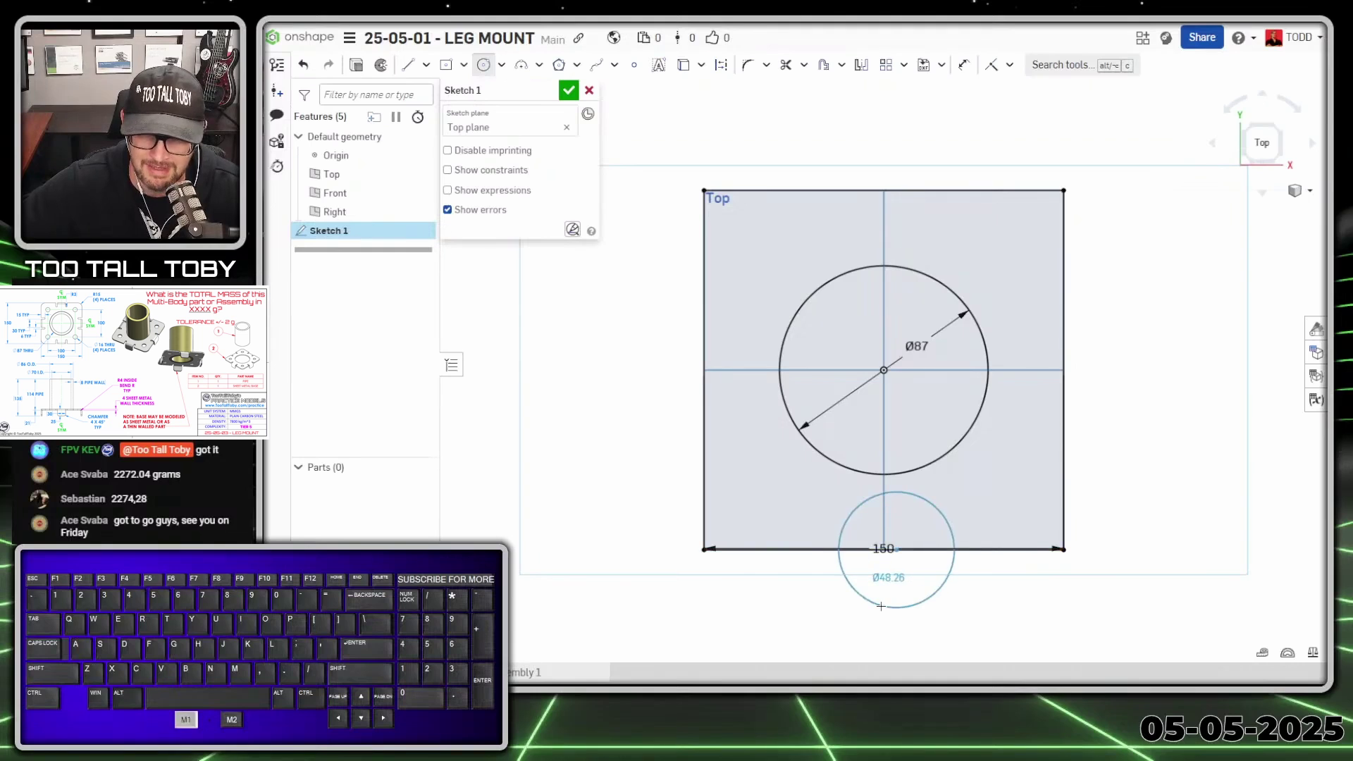
{"action": "key", "text": "Escape"}
{"action": "left_click", "coordinate": [937, 509]}
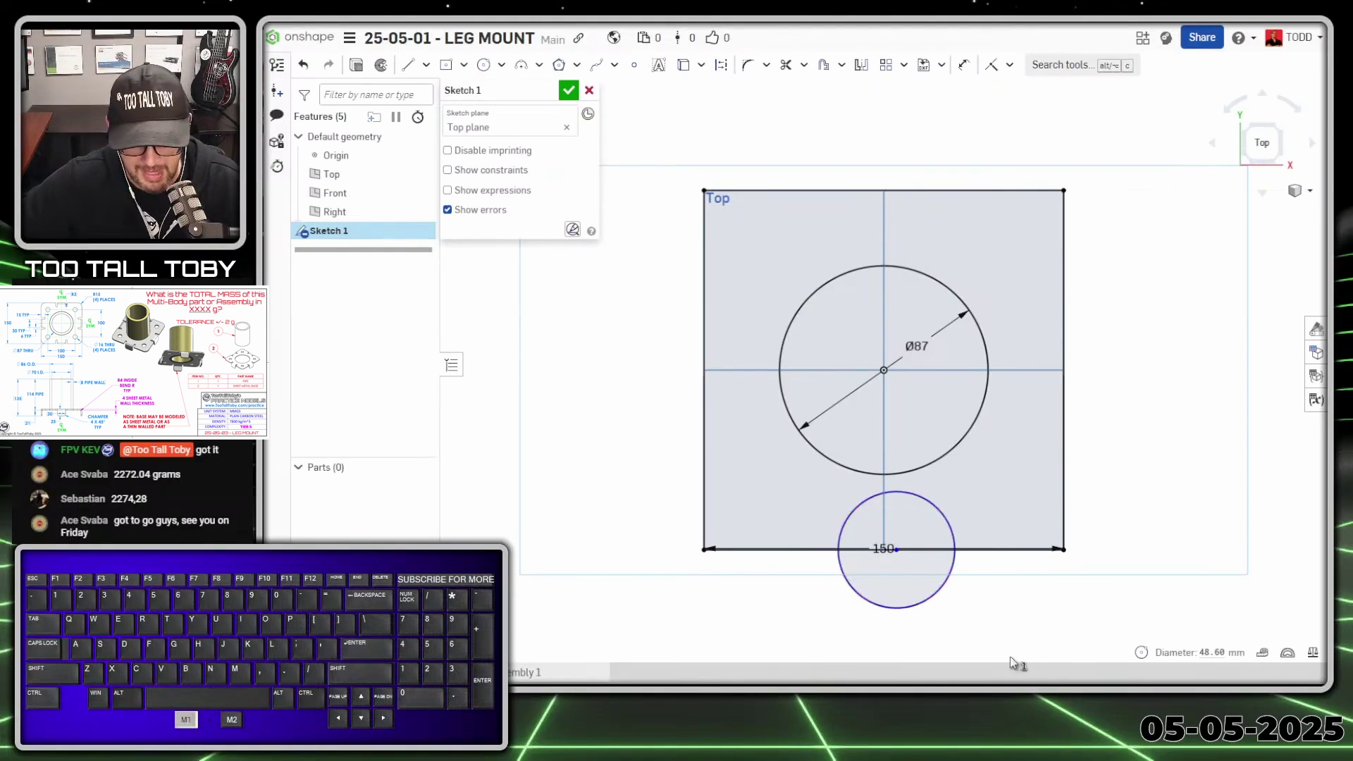
{"action": "key", "text": "ctrl+z"}
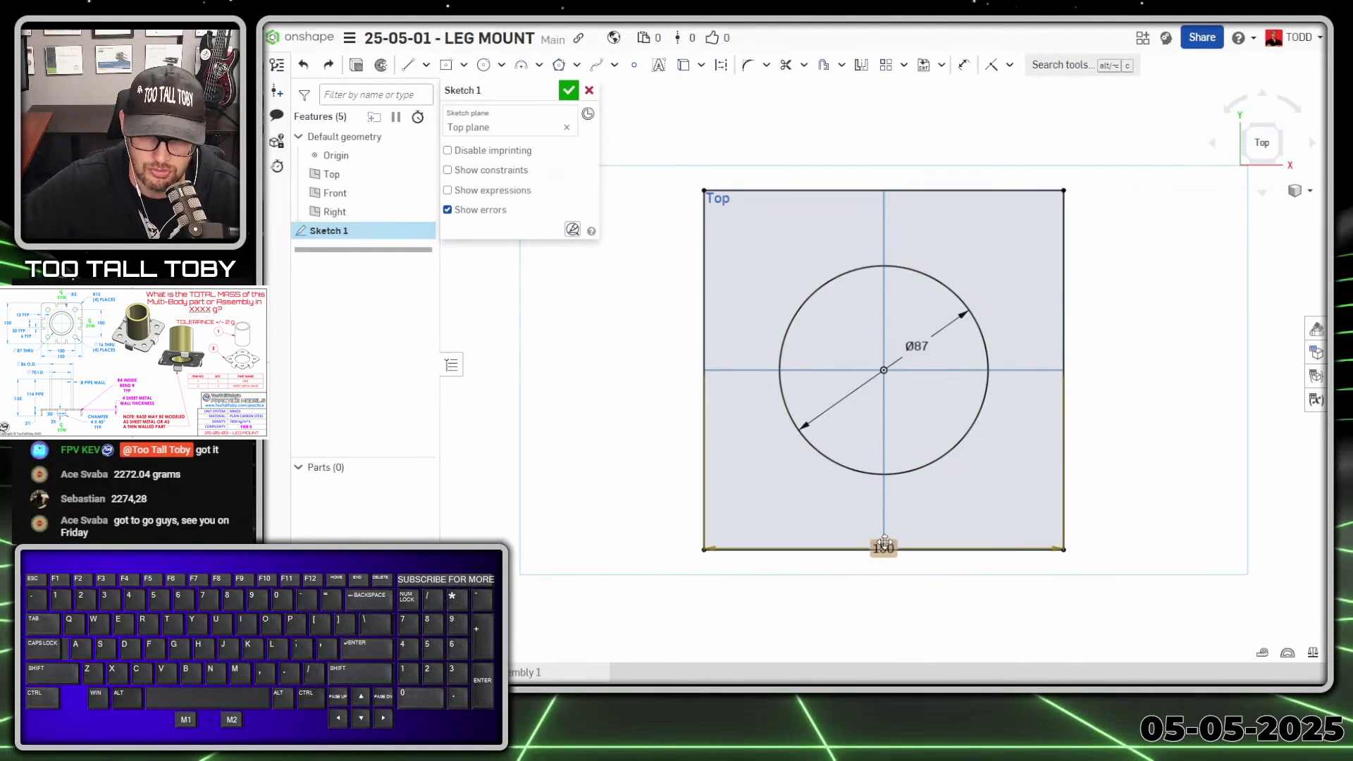
Move the 150 mm dimension below the square's lower edge and finish the sketch.
{"action": "left_click_drag", "start_coordinate": [883, 548], "coordinate": [882, 582]}
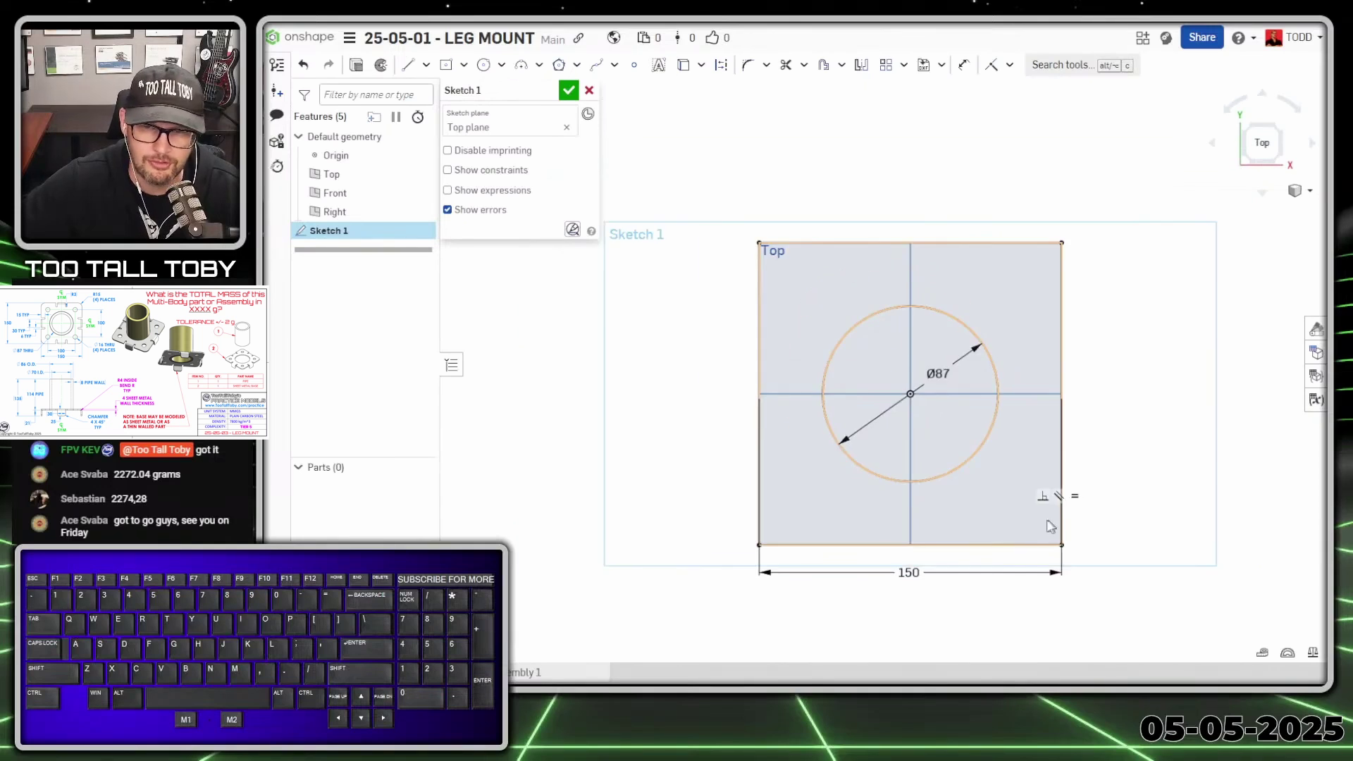
{"action": "right_click_drag", "start_coordinate": [1086, 583], "coordinate": [1076, 536], "text": "ctrl"}
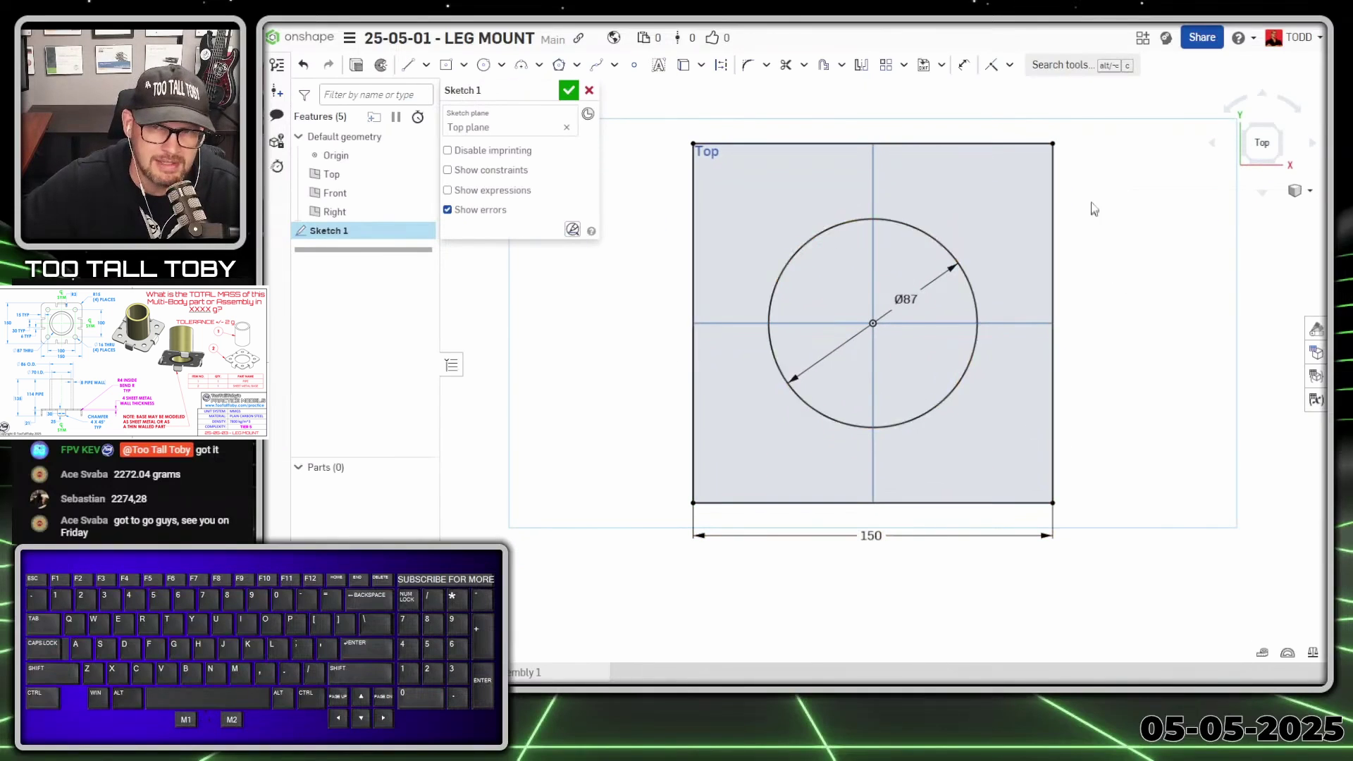
{"action": "left_click", "coordinate": [568, 90]}
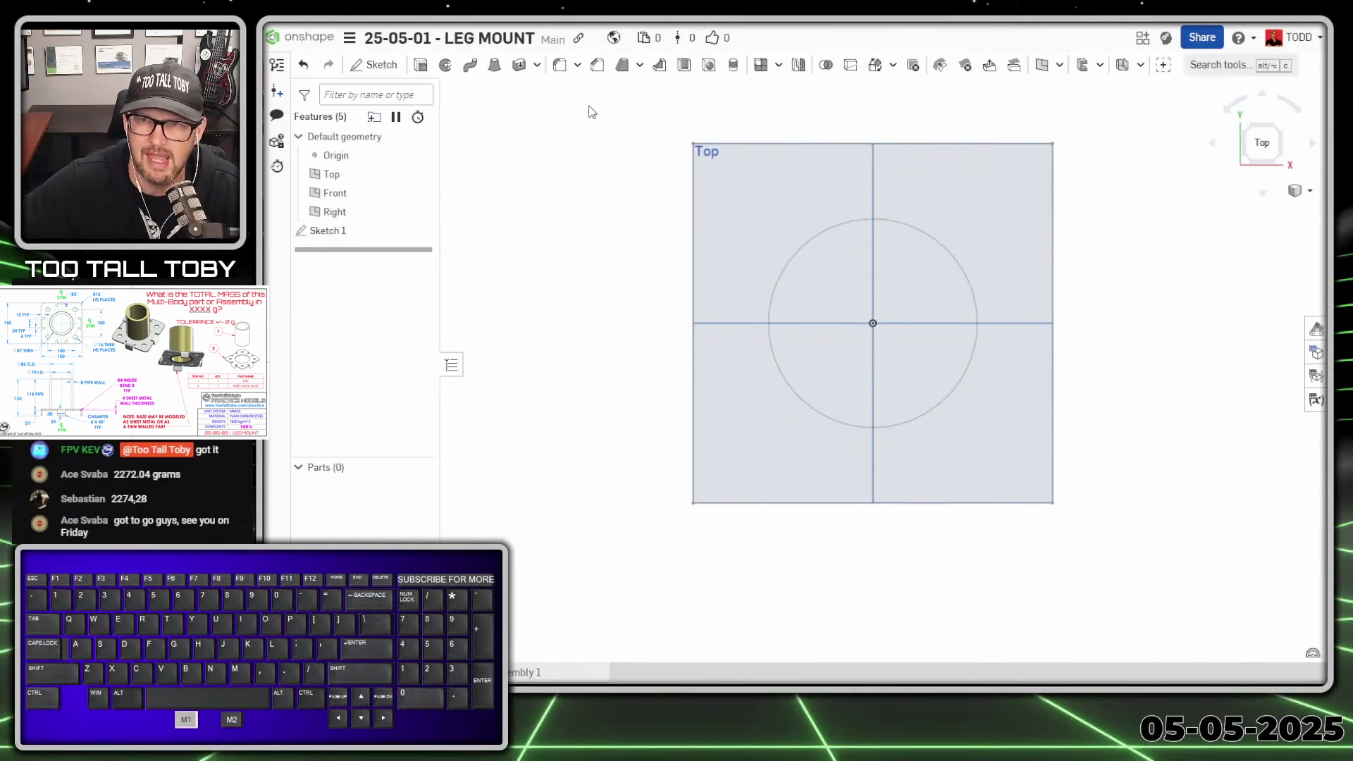
Start a sheet metal model that thickens the sketch region between the square and the circle.
{"action": "left_click", "coordinate": [1123, 65]}
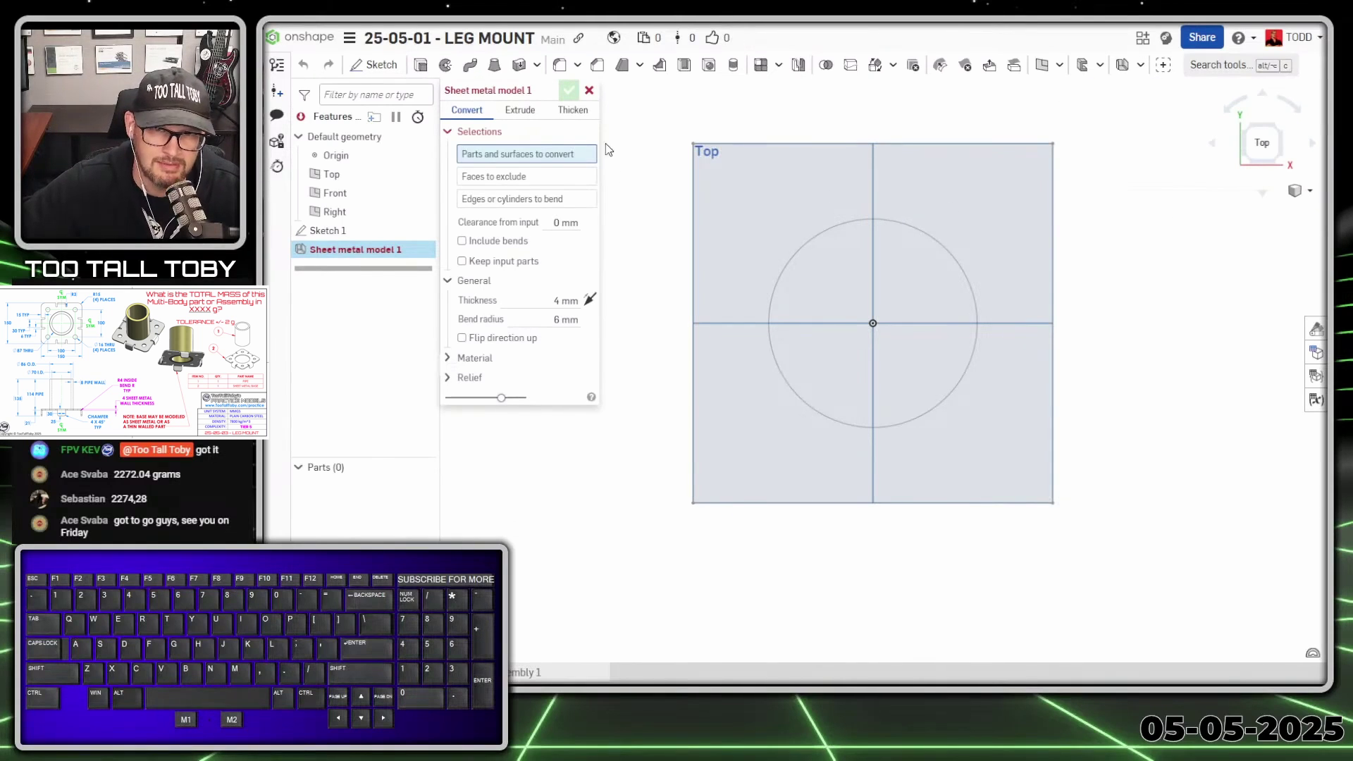
{"action": "left_click", "coordinate": [573, 111]}
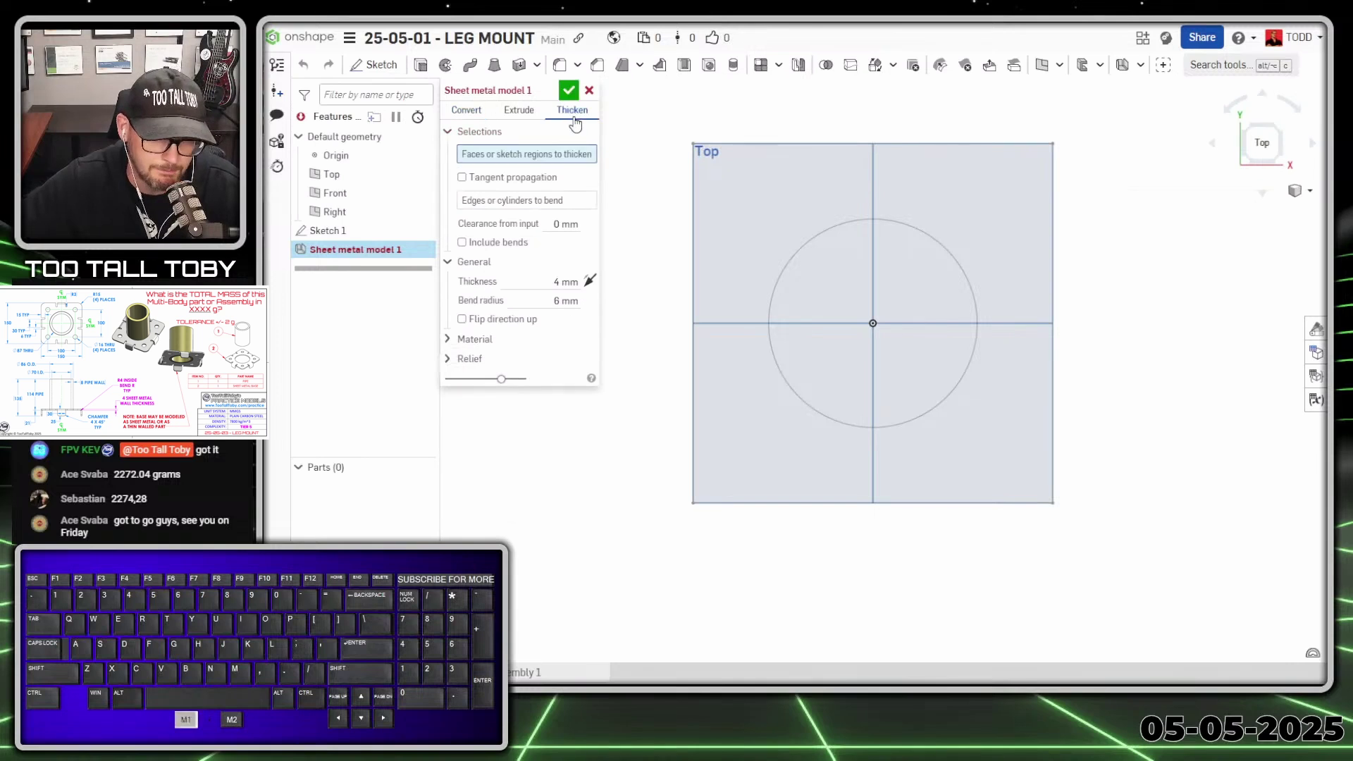
{"action": "left_click", "coordinate": [763, 194]}
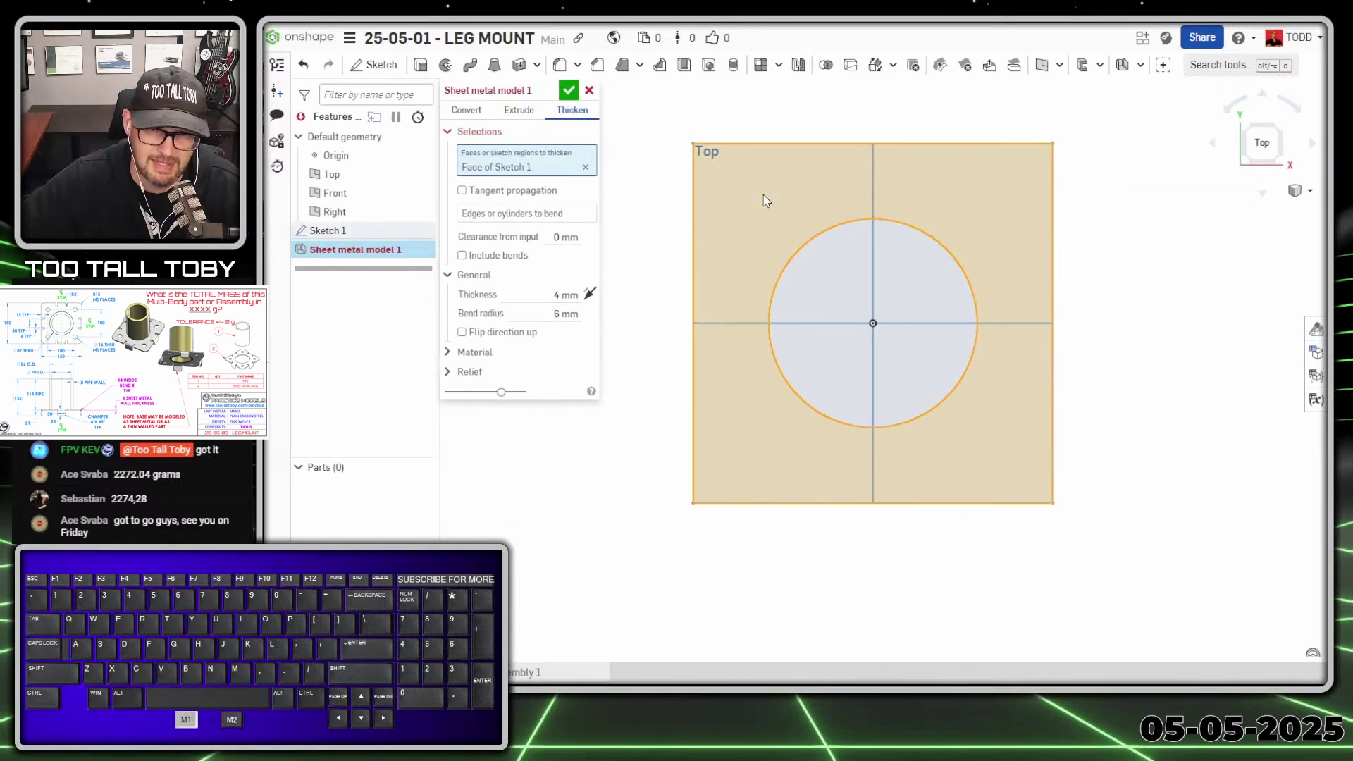
Switch to the reference drawing, circle the sheet metal wall thickness and inside bend radius notes, and return to Onshape.
{"action": "key", "text": "shift+7"}
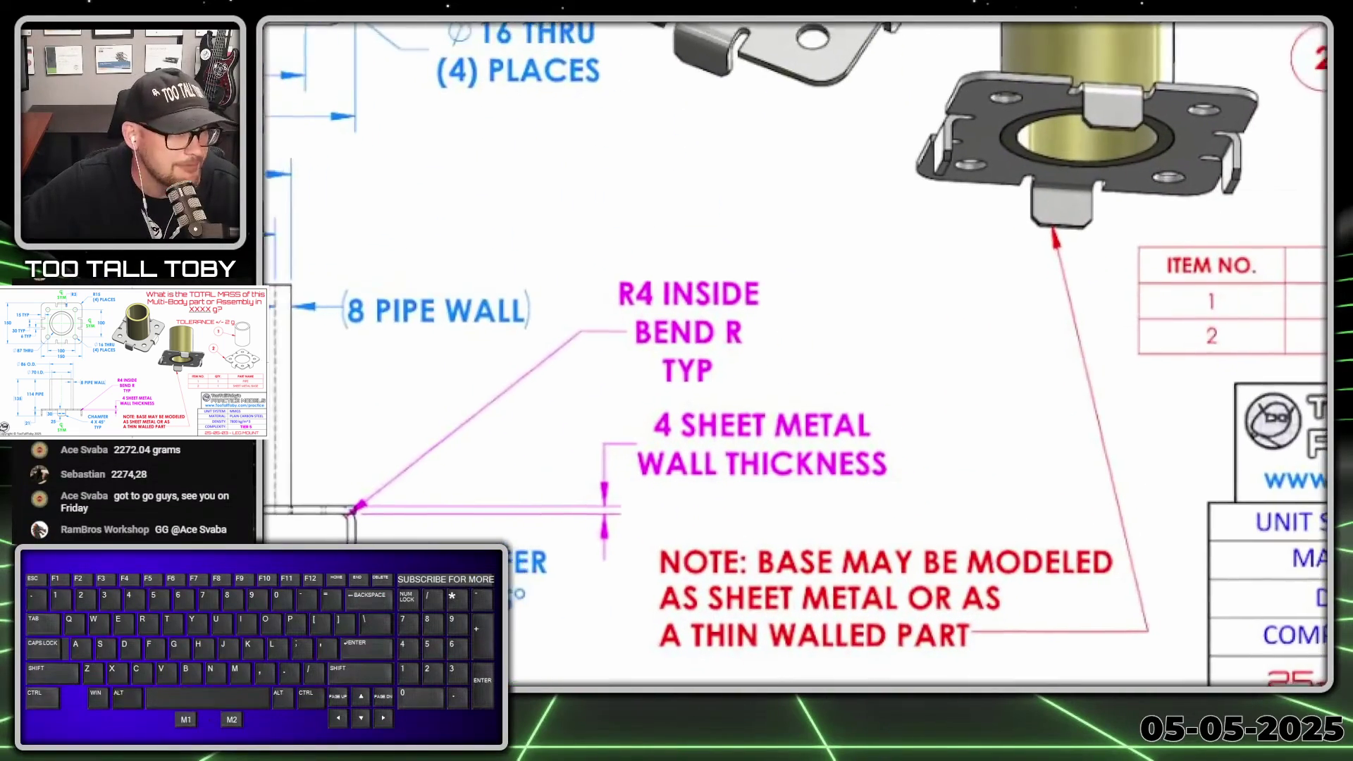
{"action": "left_click_drag", "start_coordinate": [728, 519], "coordinate": [795, 513]}
{"action": "mouse_move", "coordinate": [833, 380]}
{"action": "left_mouse_down"}
{"action": "mouse_move", "coordinate": [842, 479]}
{"action": "mouse_move", "coordinate": [733, 386]}
{"action": "left_mouse_up"}
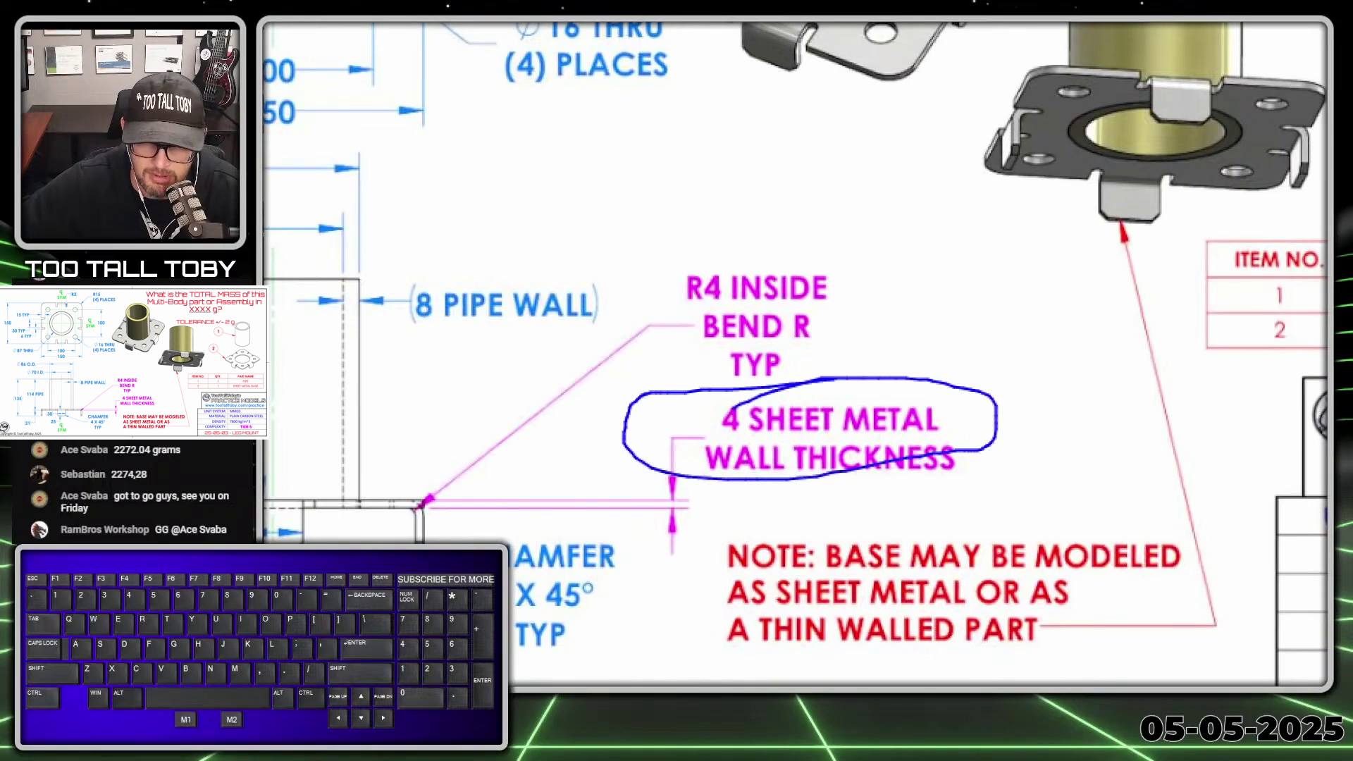
{"action": "mouse_move", "coordinate": [729, 241]}
{"action": "left_mouse_down"}
{"action": "mouse_move", "coordinate": [673, 246]}
{"action": "mouse_move", "coordinate": [872, 263]}
{"action": "mouse_move", "coordinate": [729, 241]}
{"action": "left_mouse_up"}
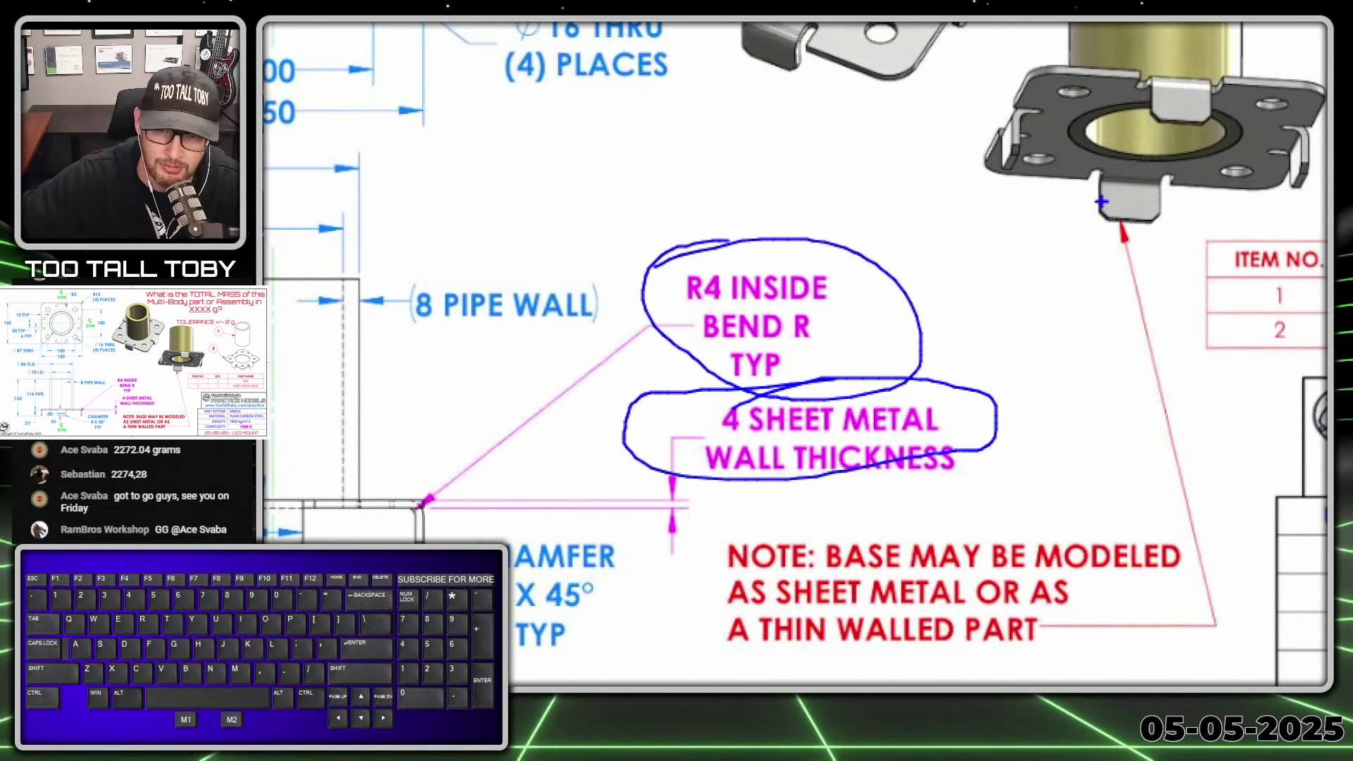
{"action": "key", "text": "alt+1"}
{"action": "key", "text": "alt+Tab"}
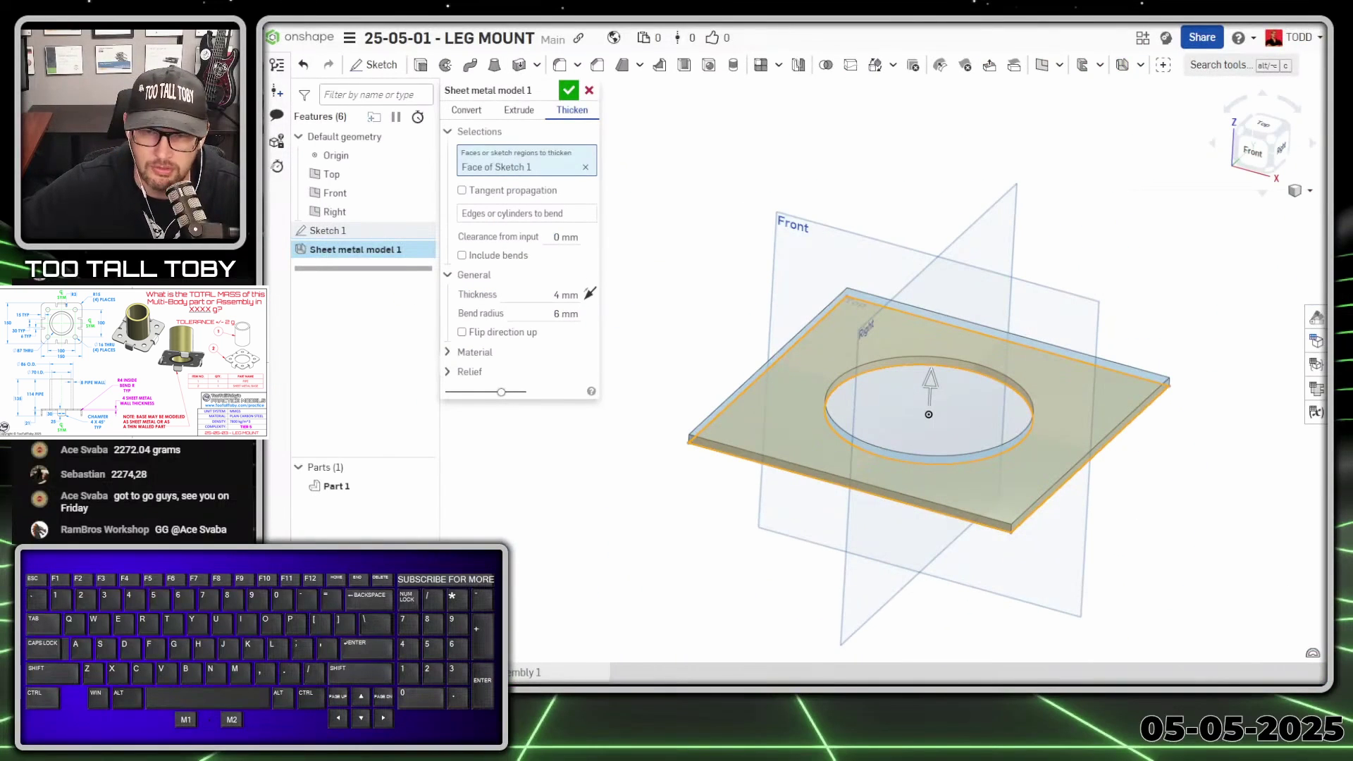
Set both the thickness and the bend radius of the sheet metal model to 4 mm.
{"action": "left_click", "coordinate": [566, 294]}
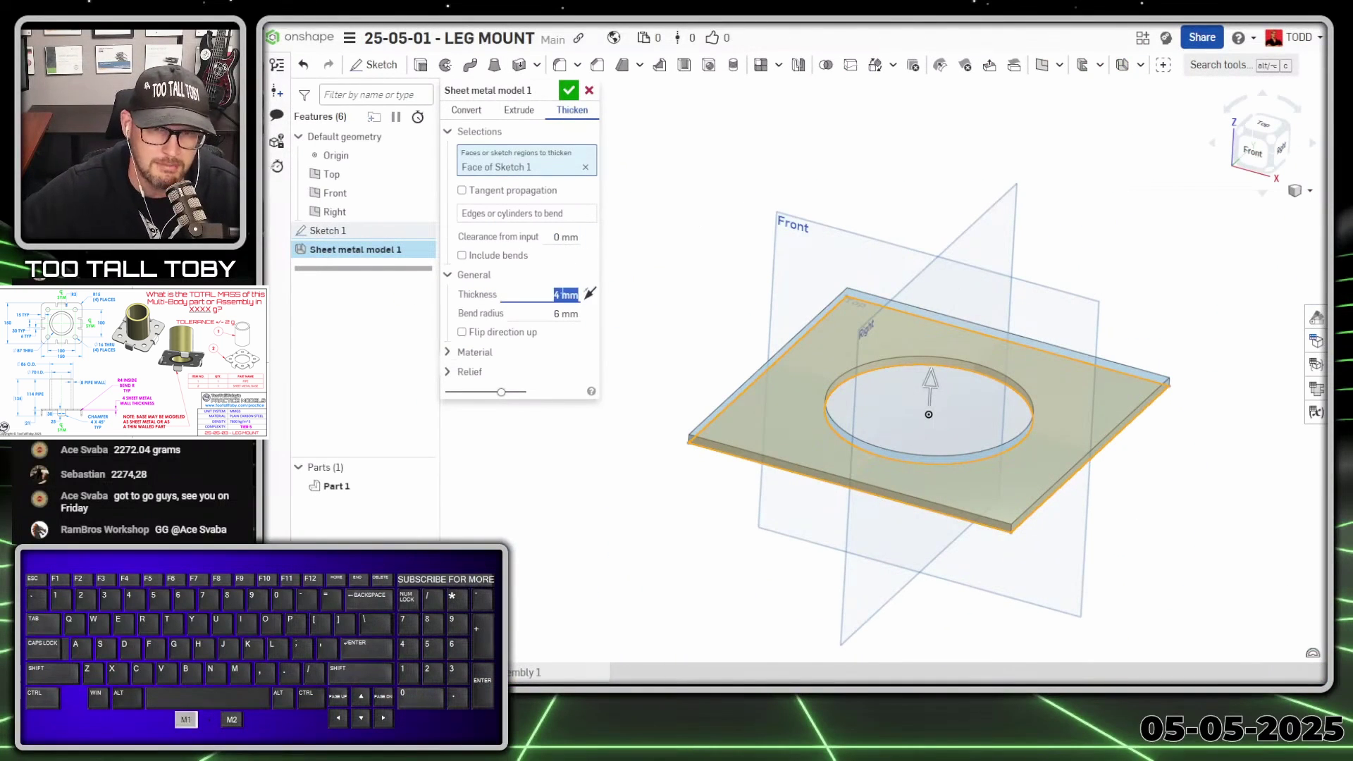
{"action": "type", "text": "4"}
{"action": "key", "text": "Tab"}
{"action": "type", "text": "4"}
{"action": "key", "text": "Tab"}
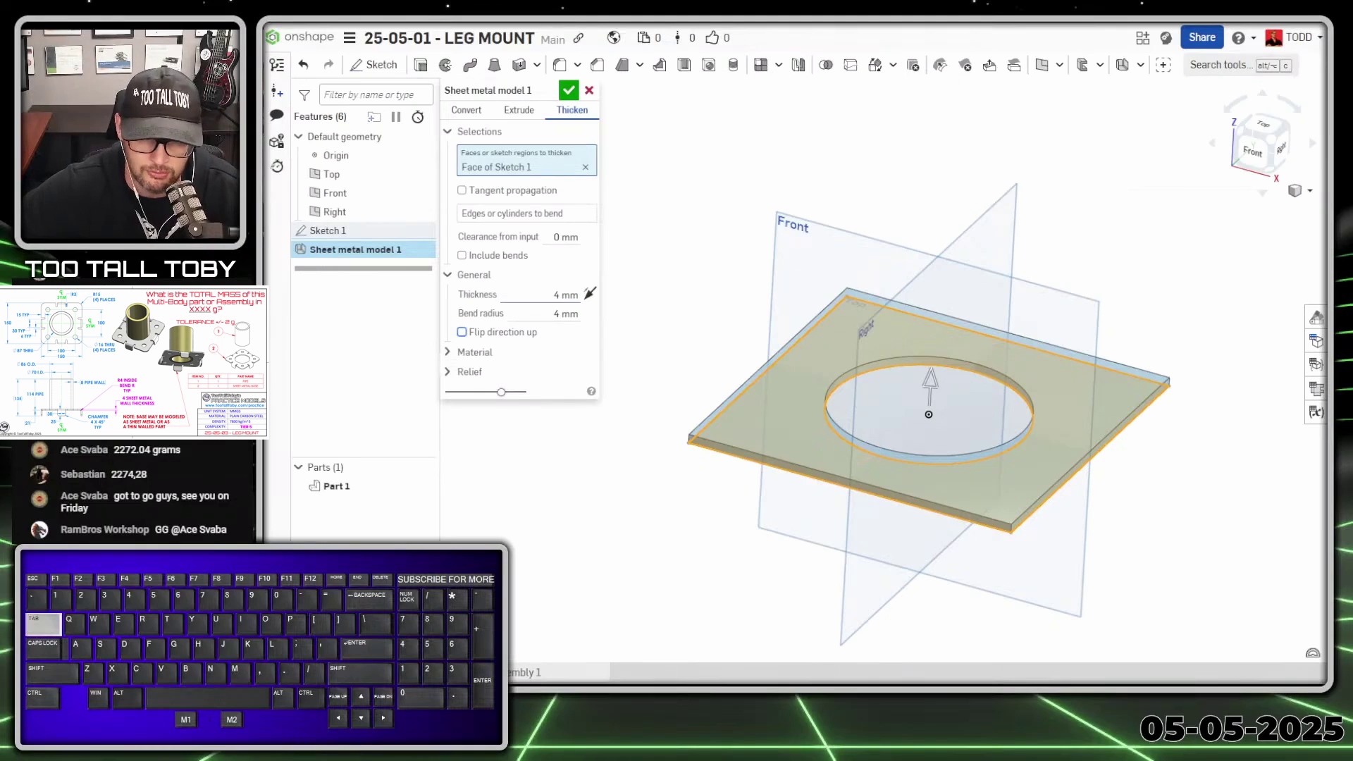
Check the thickening direction and the plate's central opening, and accept the sheet metal model.
{"action": "left_click", "coordinate": [589, 296]}
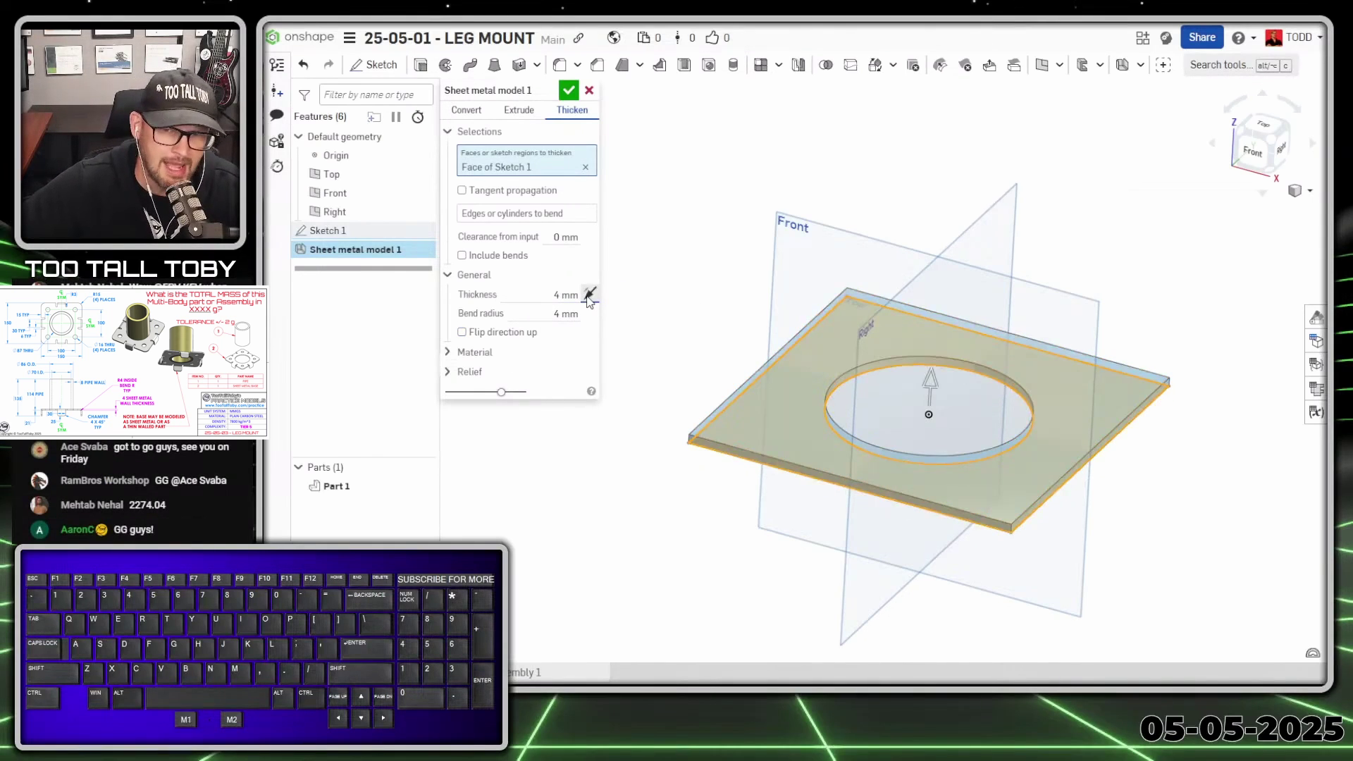
{"action": "left_click", "coordinate": [589, 296]}
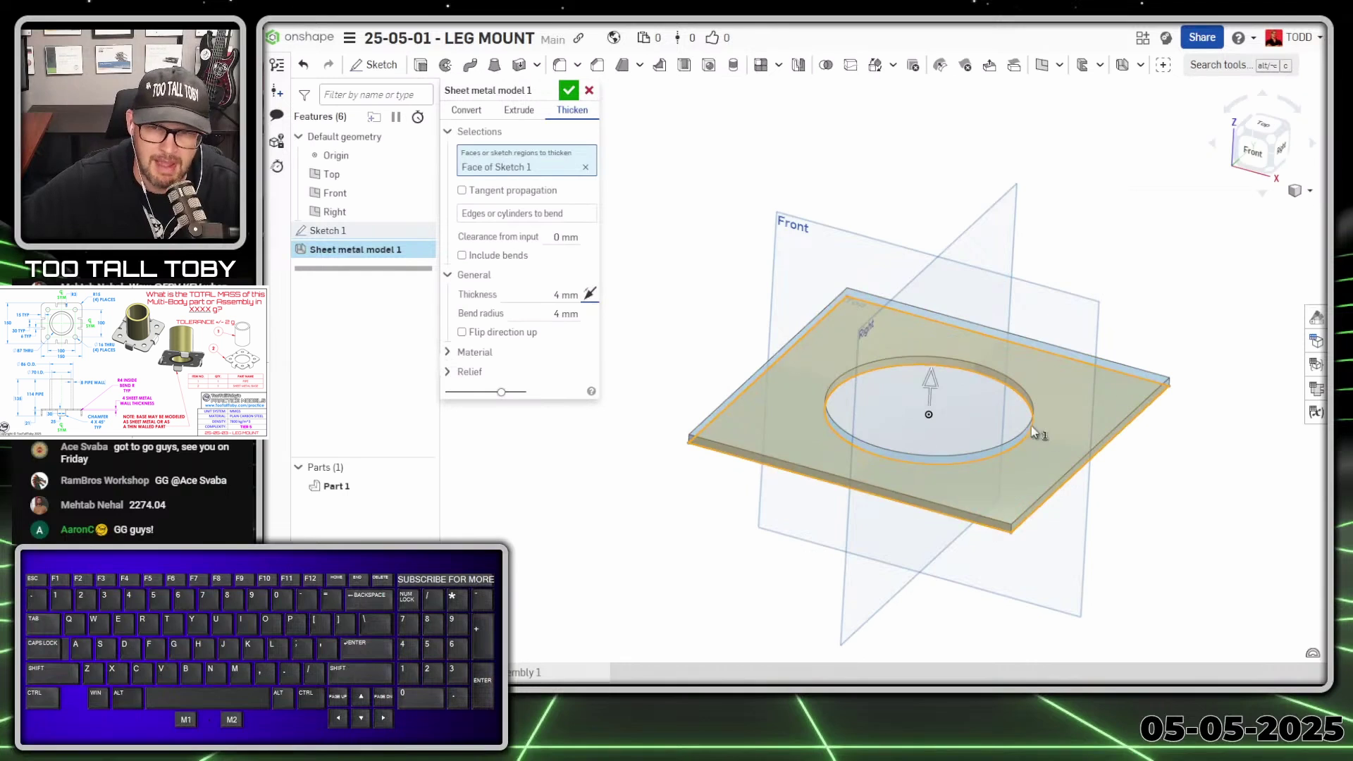
{"action": "mouse_move", "coordinate": [965, 377]}
{"action": "left_mouse_down"}
{"action": "mouse_move", "coordinate": [870, 422]}
{"action": "mouse_move", "coordinate": [988, 373]}
{"action": "mouse_move", "coordinate": [818, 353]}
{"action": "left_mouse_up"}
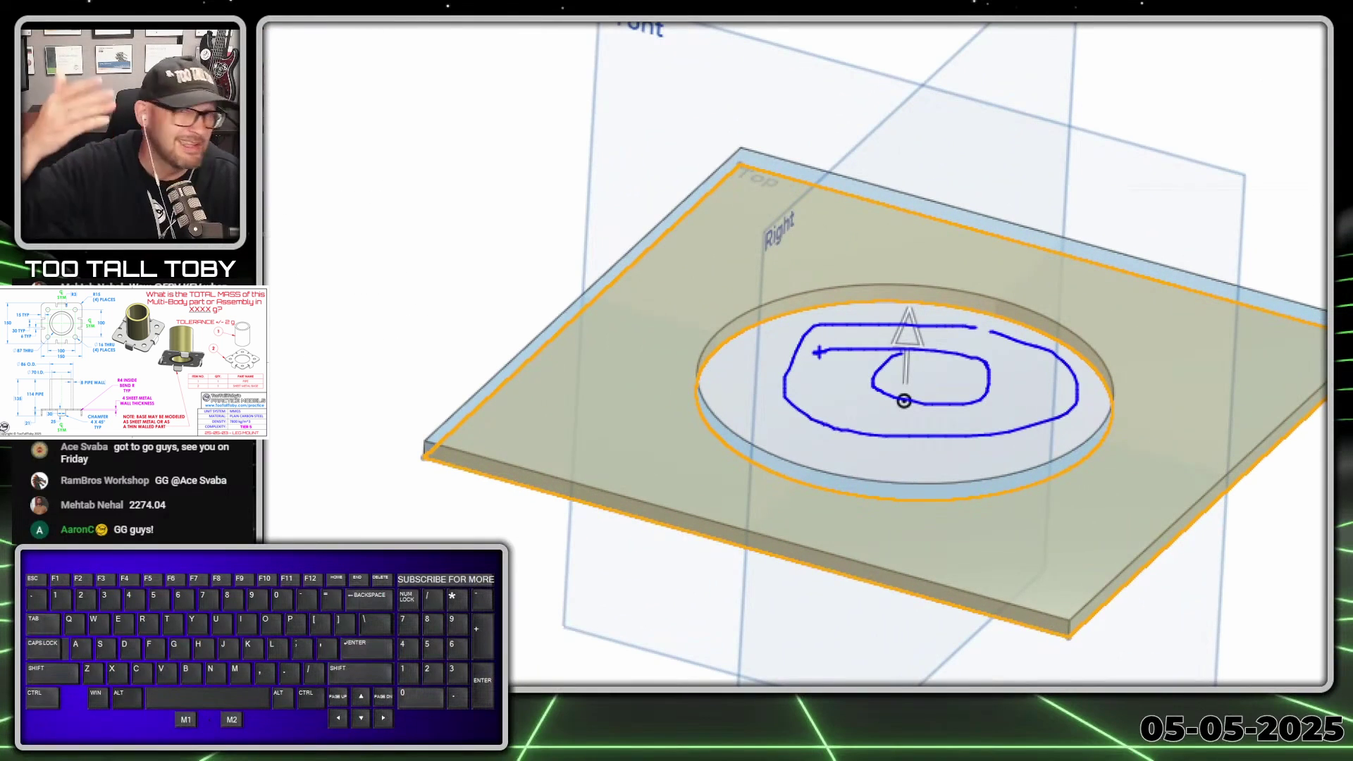
{"action": "key", "text": "alt"}
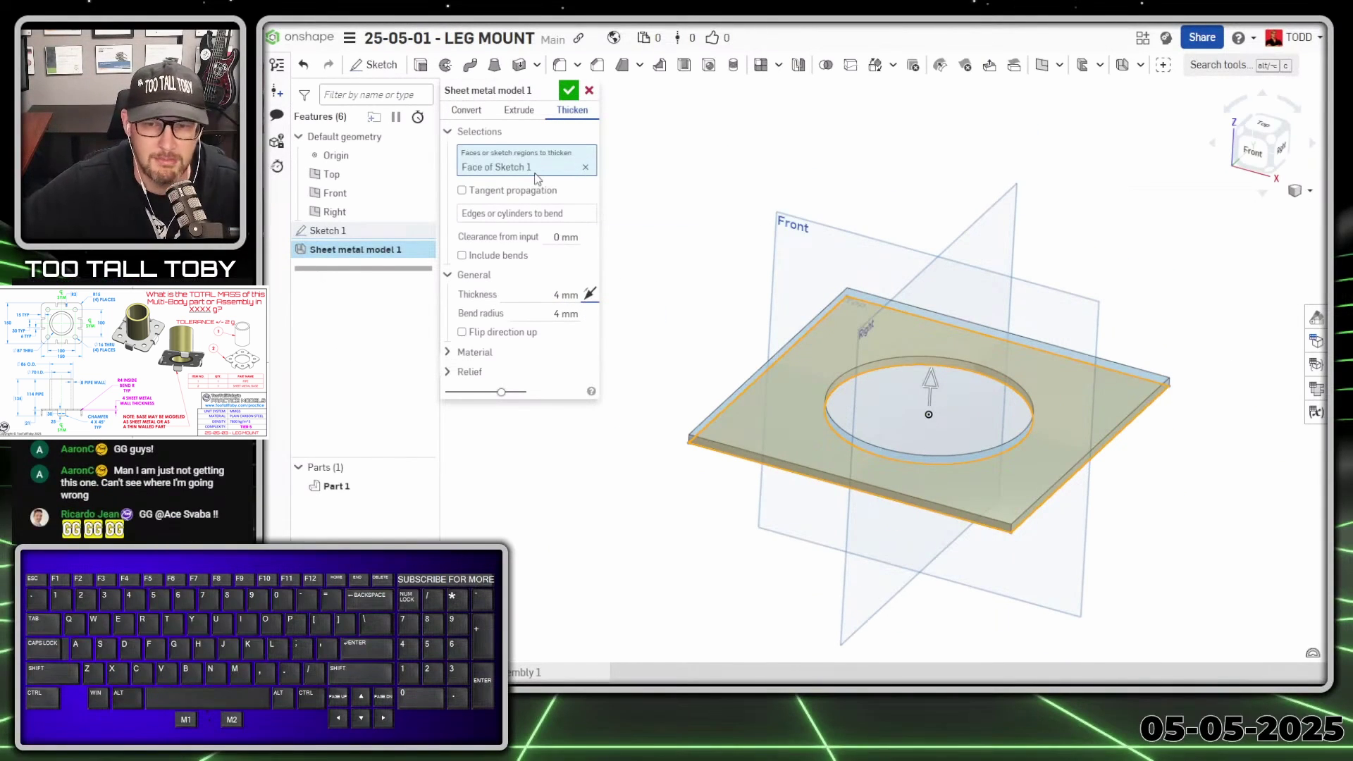
{"action": "left_click", "coordinate": [569, 90]}
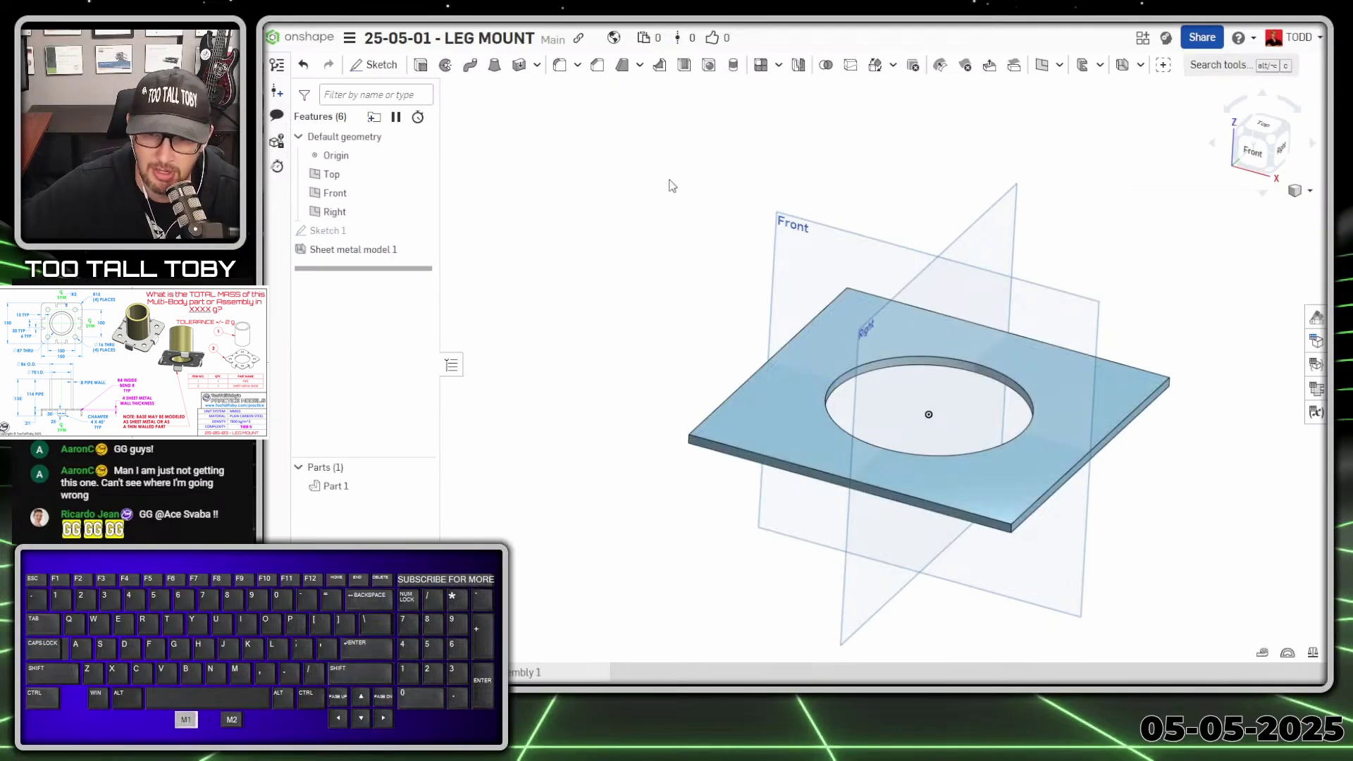
Start a new sketch on the top face of the square plate.
{"action": "right_click_drag", "start_coordinate": [857, 293], "coordinate": [789, 363]}
{"action": "left_click", "coordinate": [789, 363]}
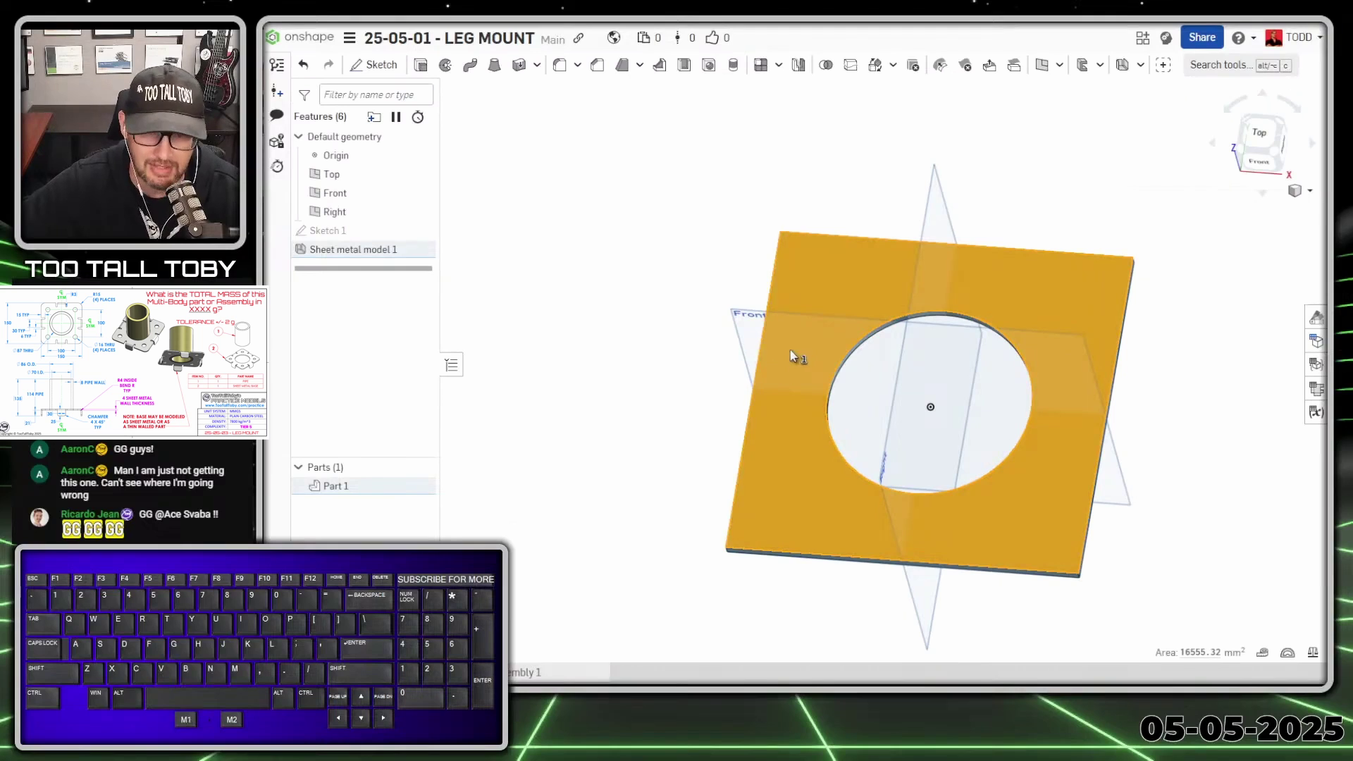
{"action": "key", "text": "s"}
{"action": "left_click", "coordinate": [808, 341]}
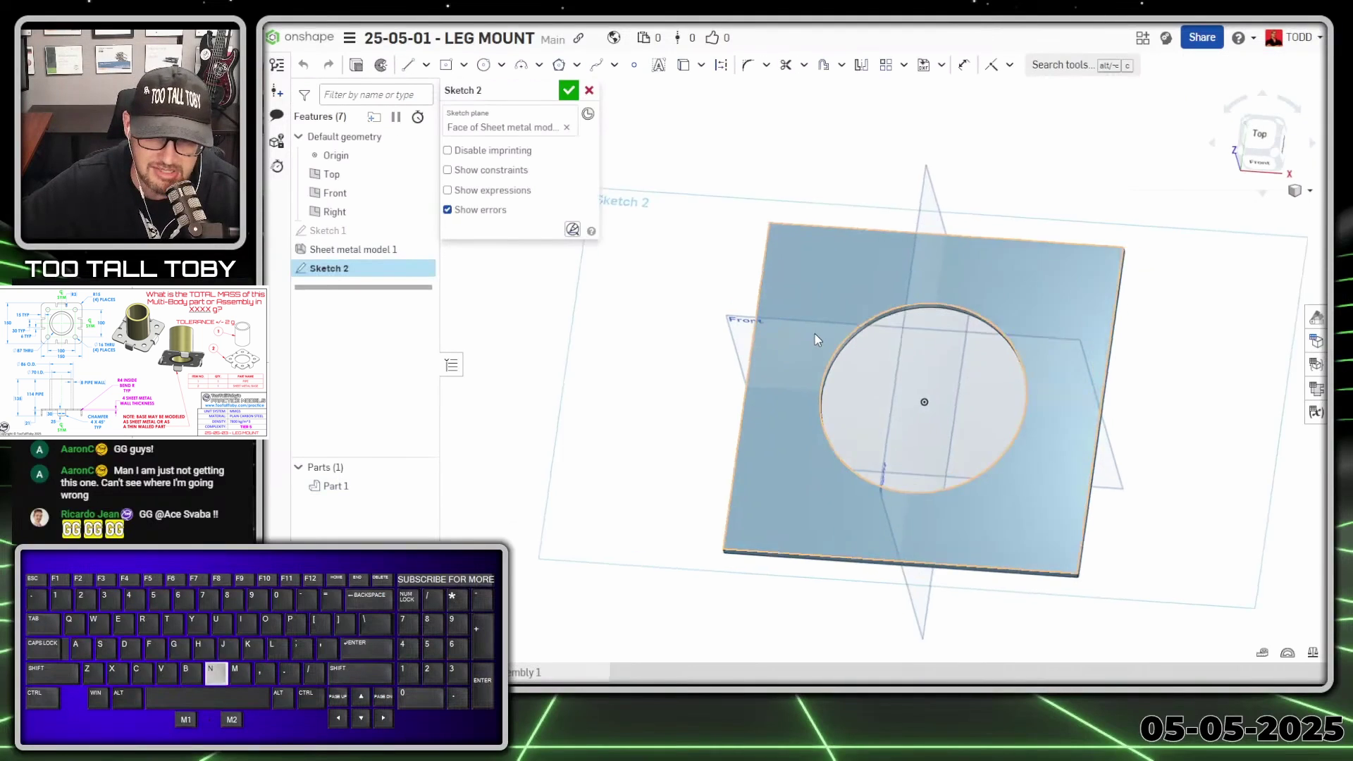
Sketch a horizontal line about 9 mm long inward from the plate's left edge, above the horizontal centreline.
{"action": "key", "text": "s"}
{"action": "left_click", "coordinate": [782, 284]}
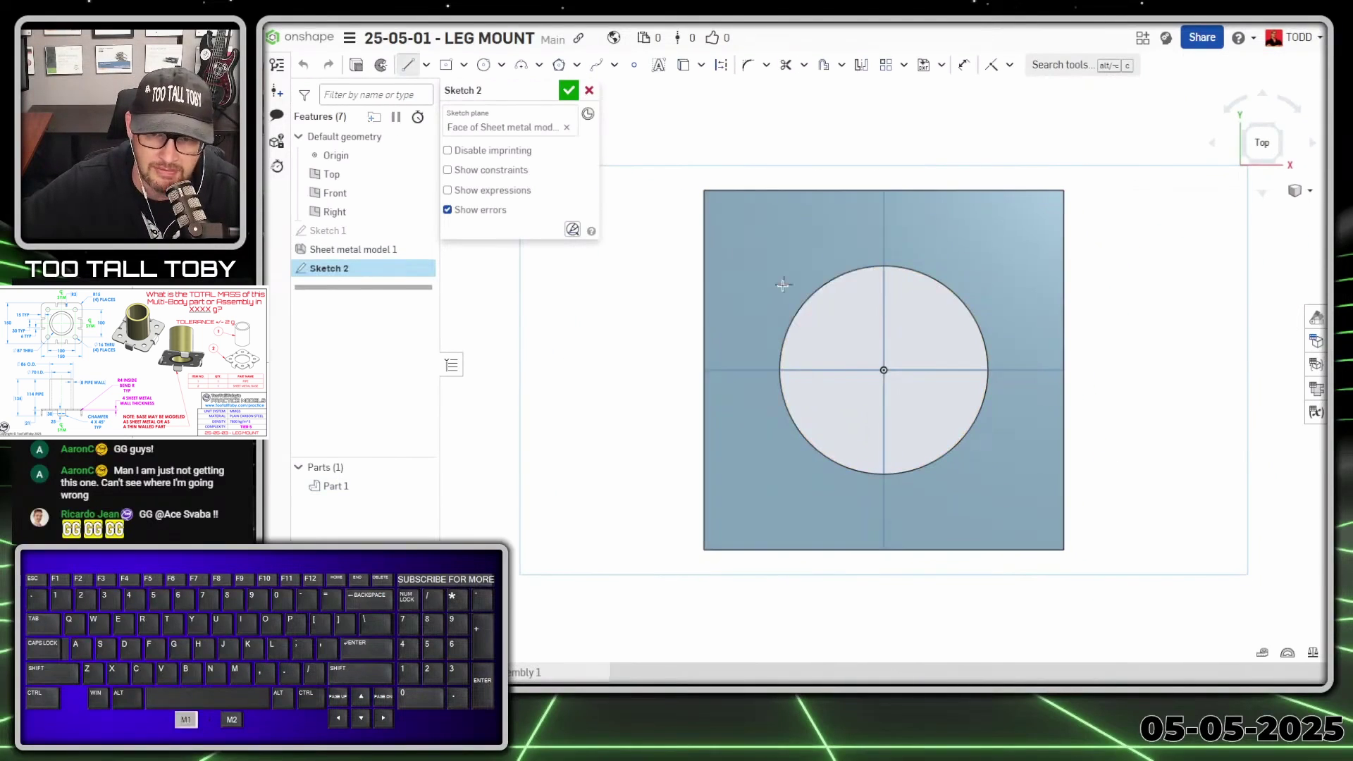
{"action": "left_click", "coordinate": [704, 314]}
{"action": "scroll", "coordinate": [729, 318], "scroll_direction": "up", "scroll_amount": 3}
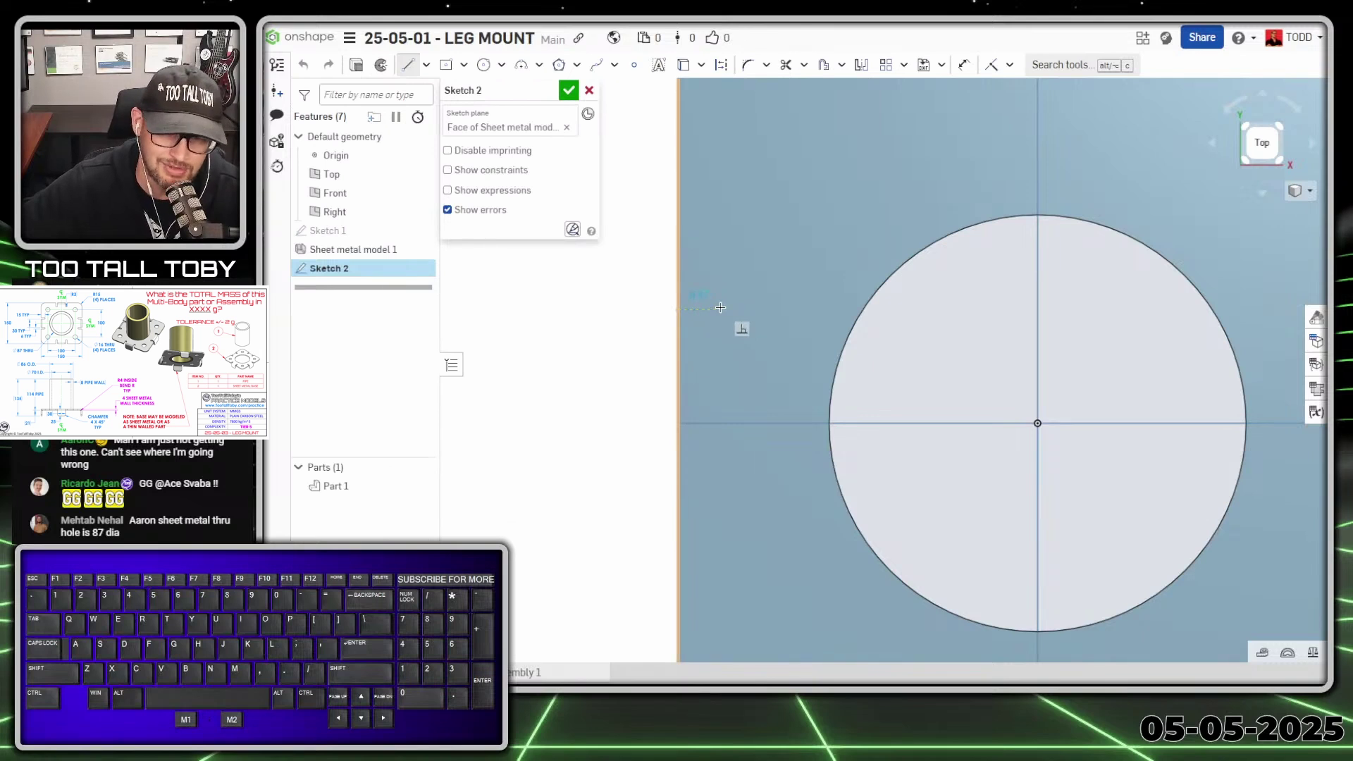
{"action": "left_click", "coordinate": [720, 308]}
{"action": "key", "text": "Escape"}
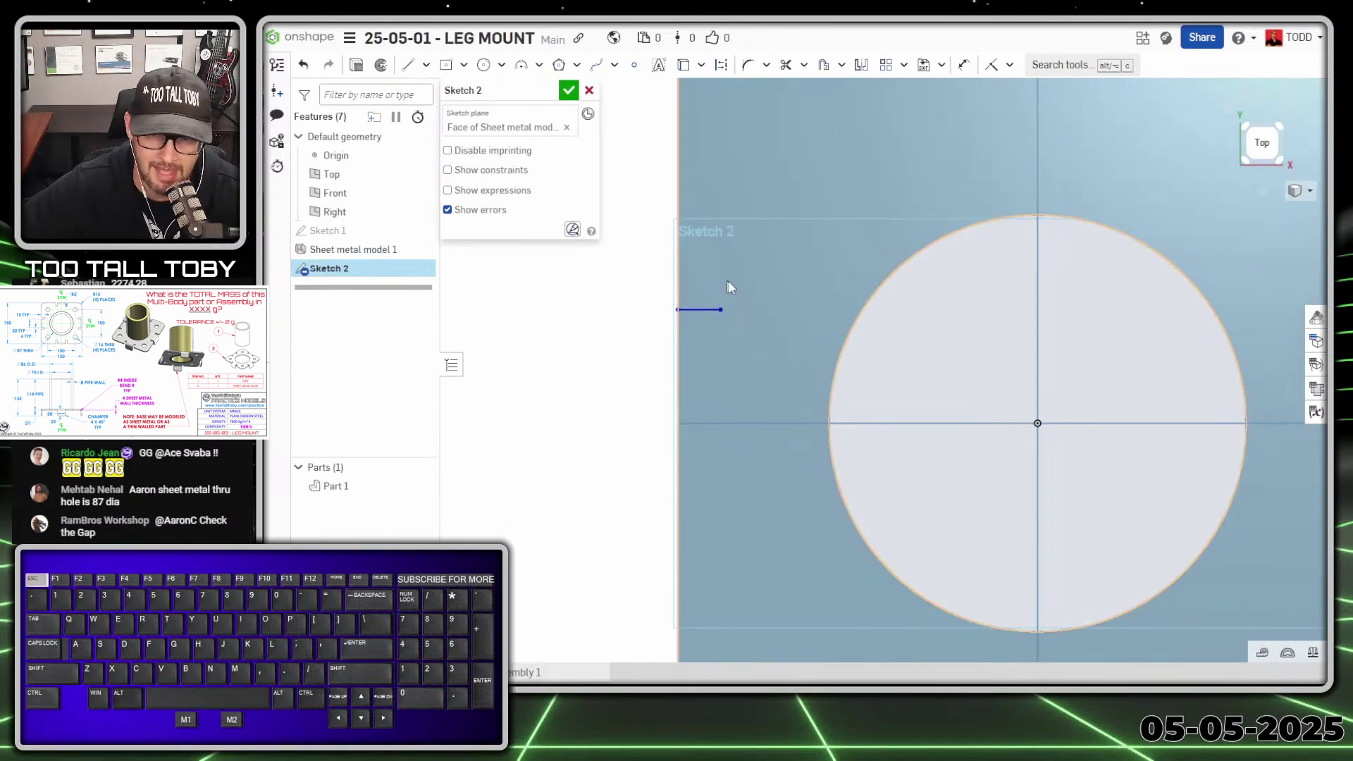
Create a slot around the short horizontal line with a 6 mm diameter.
{"action": "left_click", "coordinate": [698, 310]}
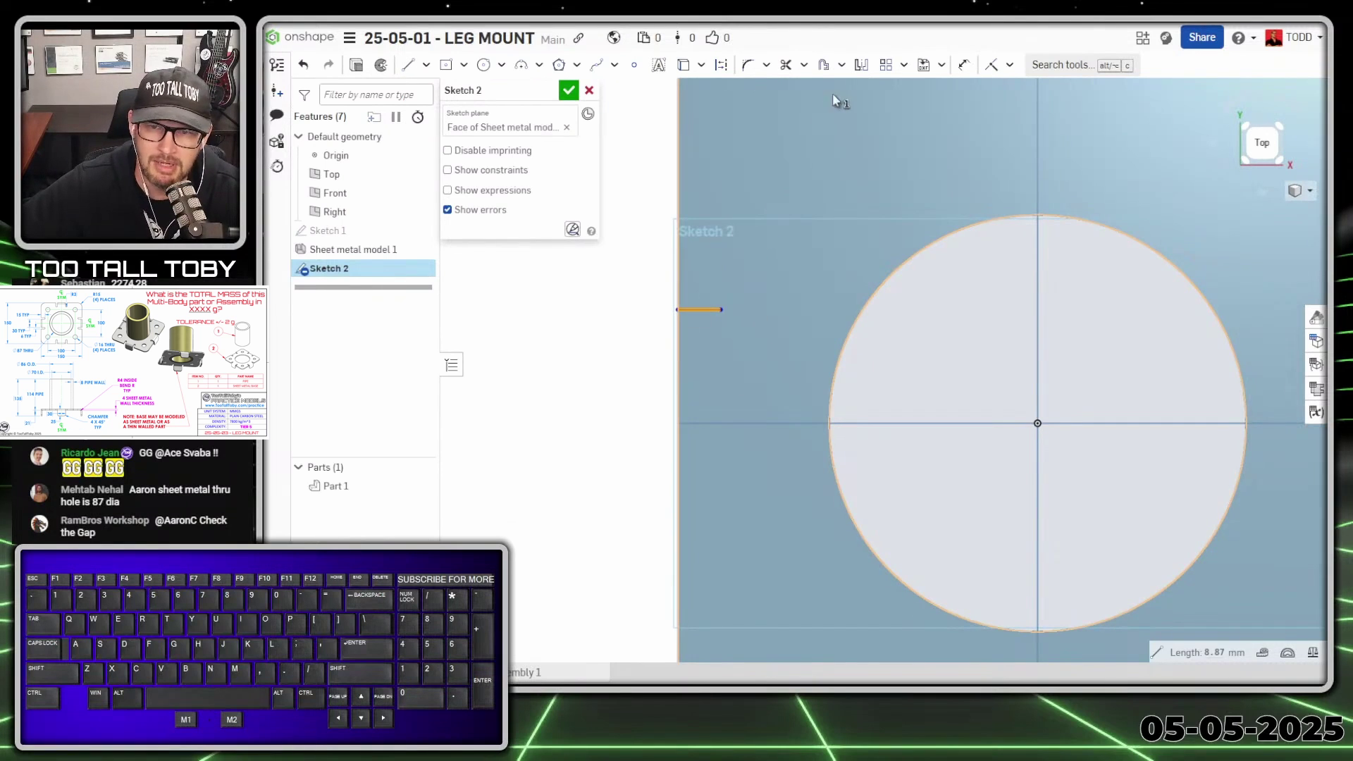
{"action": "key", "text": "alt+1"}
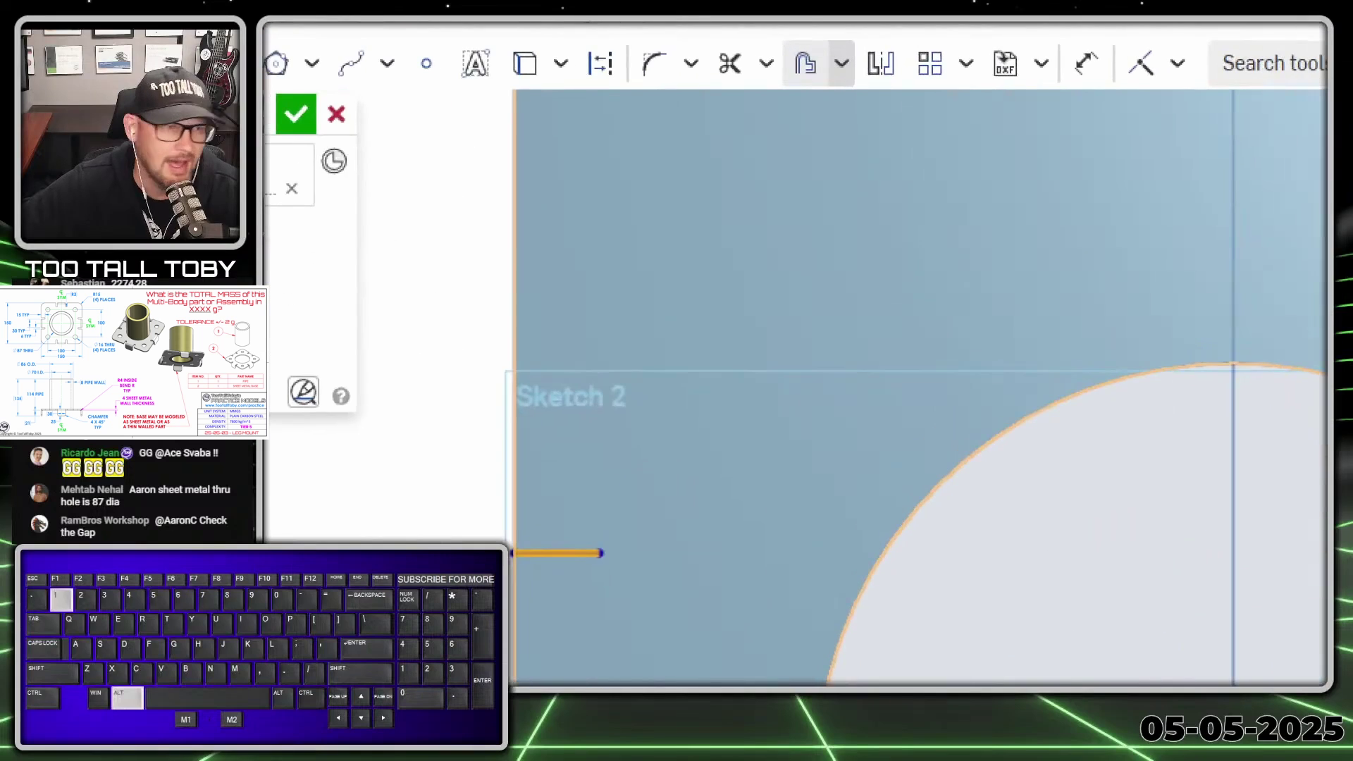
{"action": "left_click", "coordinate": [842, 65]}
{"action": "left_click_drag", "start_coordinate": [810, 88], "coordinate": [810, 202], "text": "ctrl+shift"}
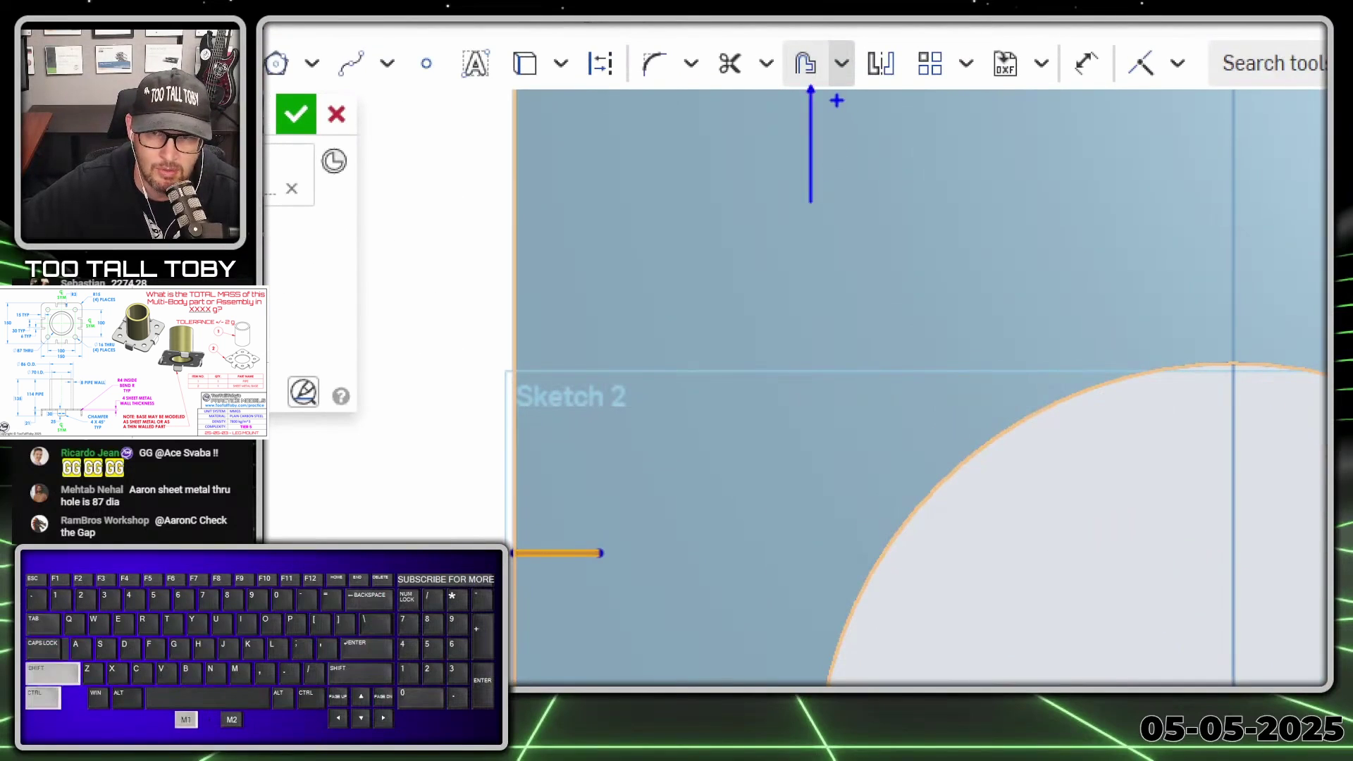
{"action": "left_click_drag", "start_coordinate": [828, 63], "coordinate": [847, 107]}
{"action": "key", "text": "Escape"}
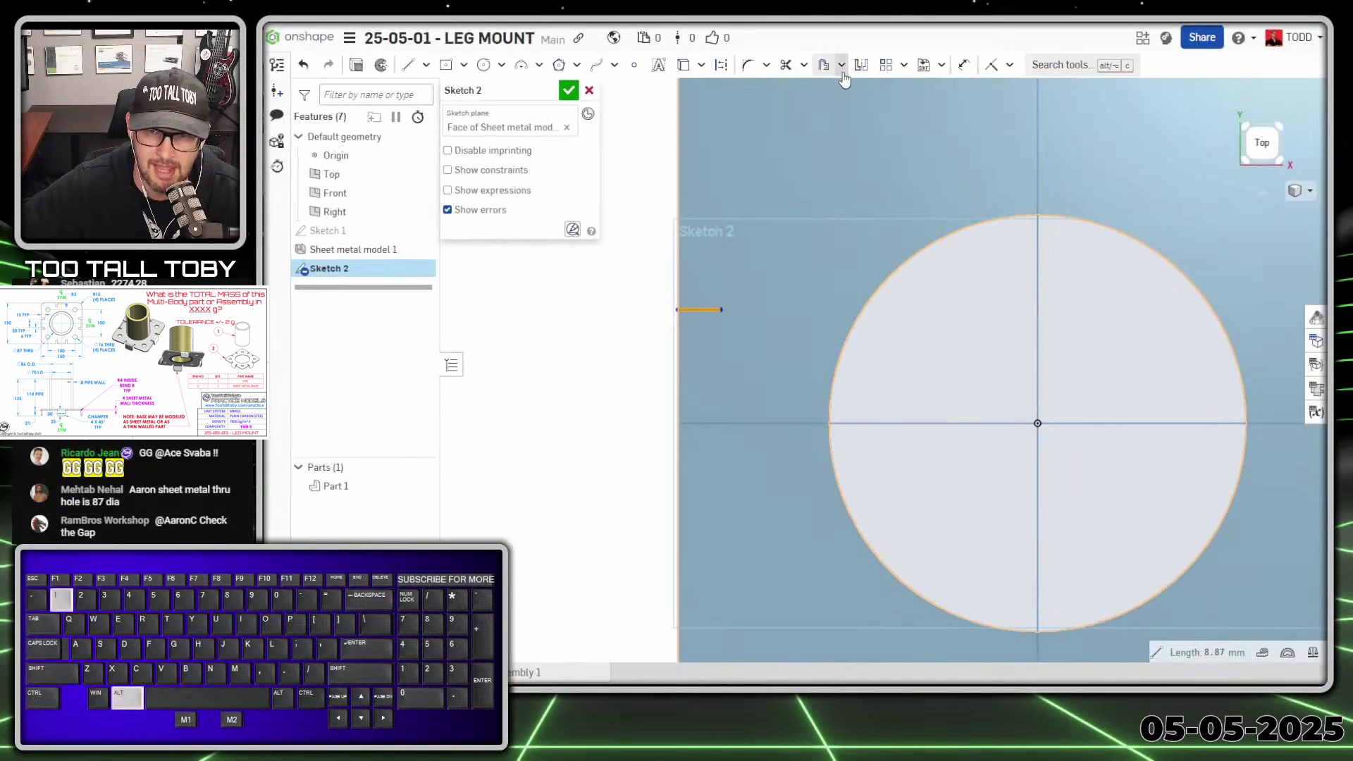
{"action": "left_click", "coordinate": [841, 64]}
{"action": "left_click", "coordinate": [839, 111]}
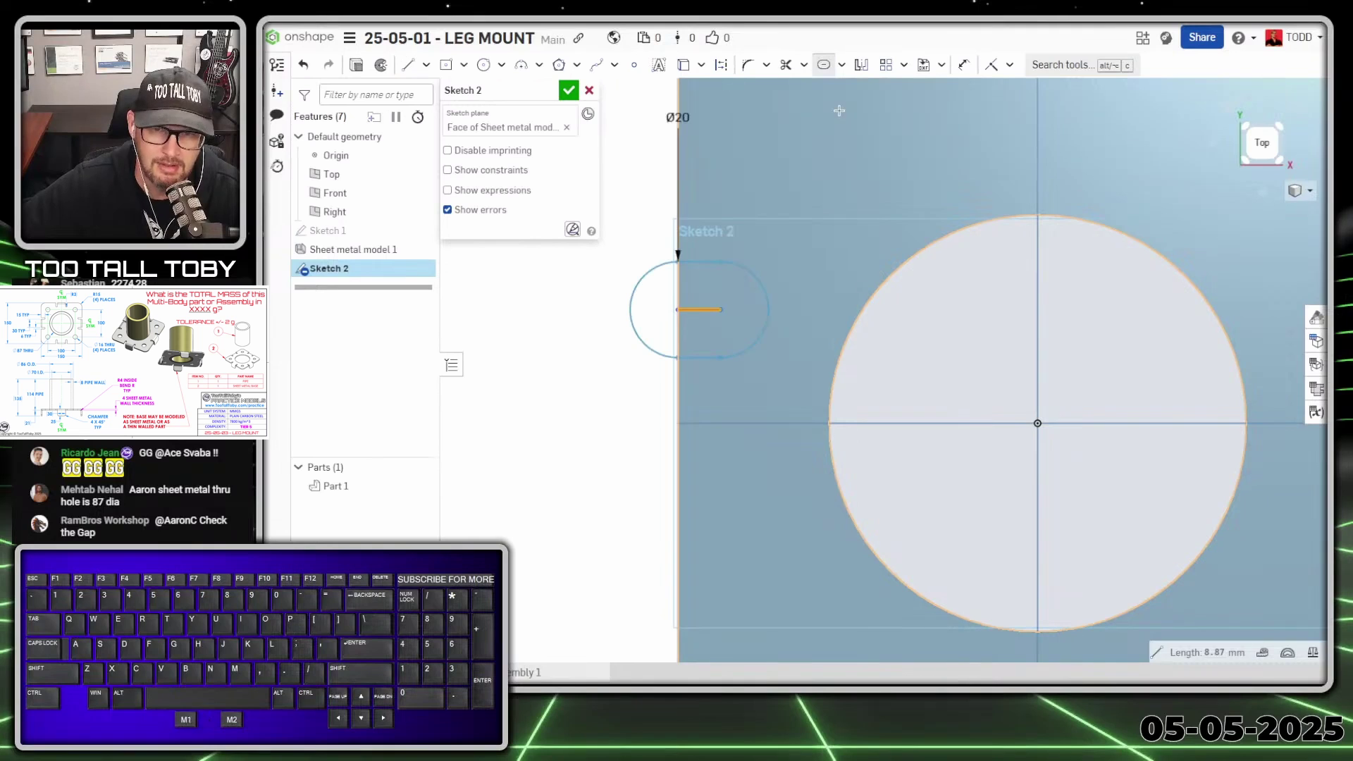
{"action": "double_click", "coordinate": [678, 117]}
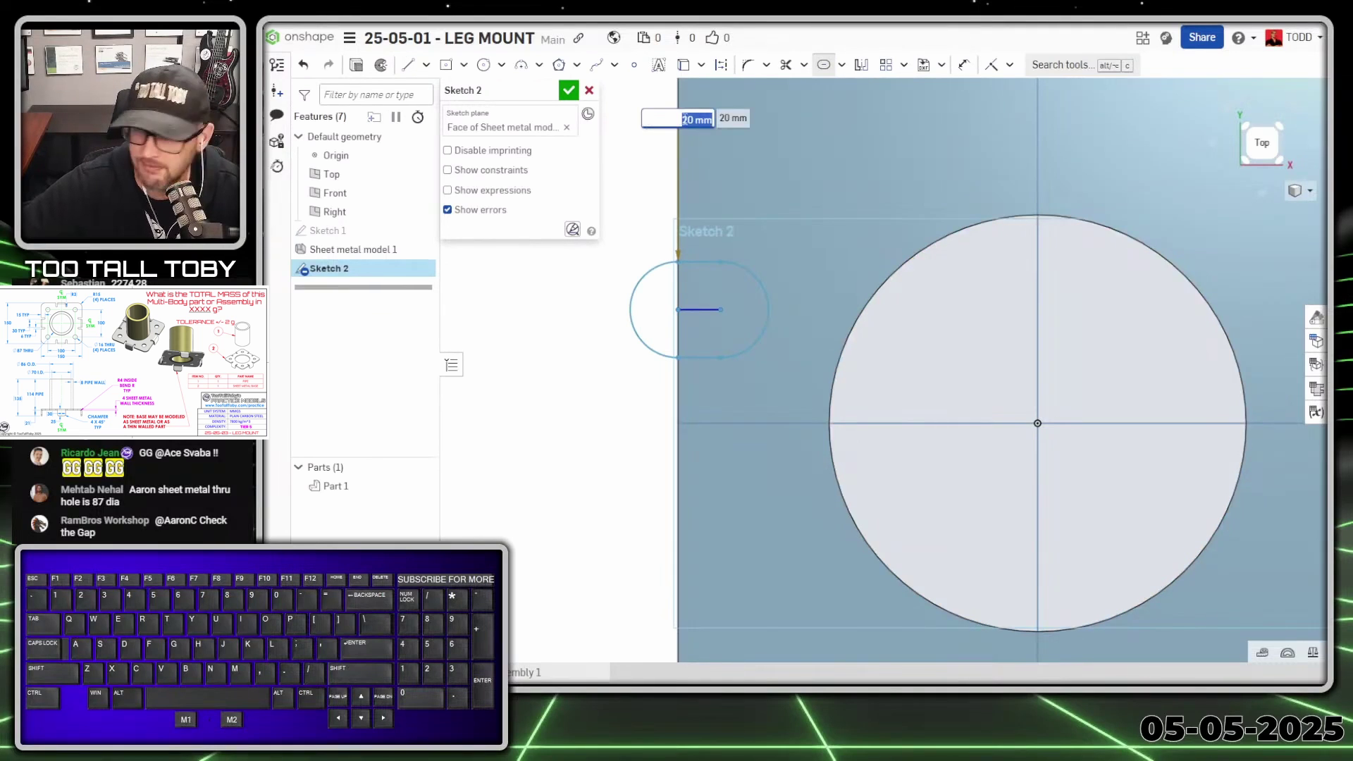
{"action": "type", "text": "6"}
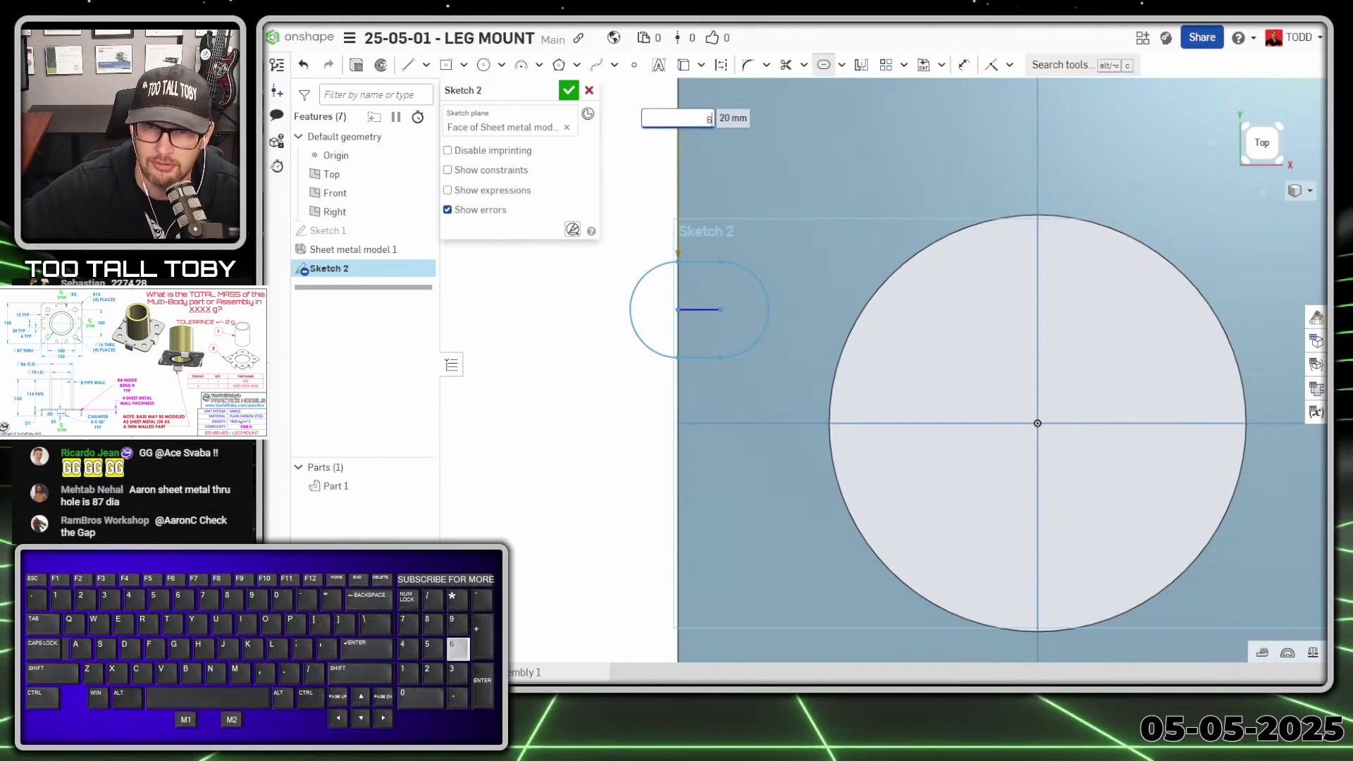
{"action": "key", "text": "Return"}
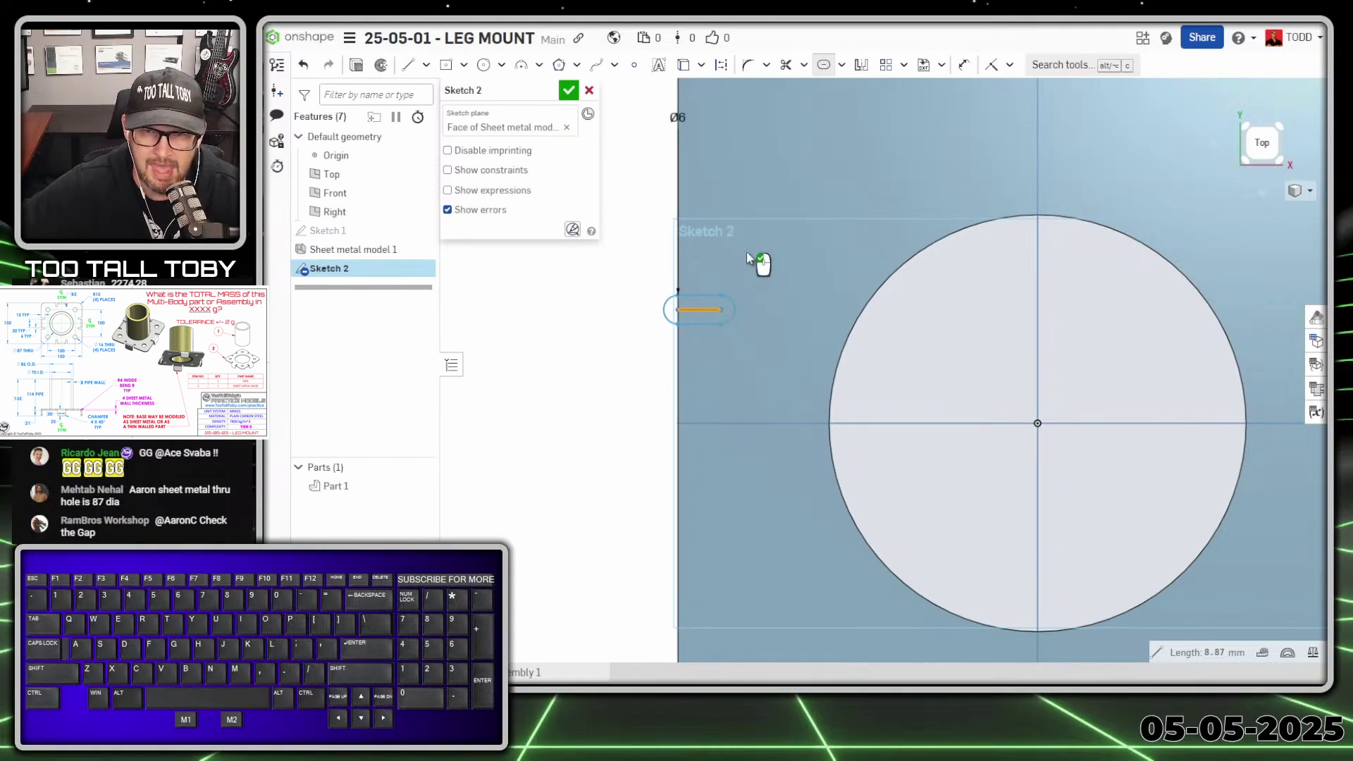
{"action": "left_click", "coordinate": [747, 253]}
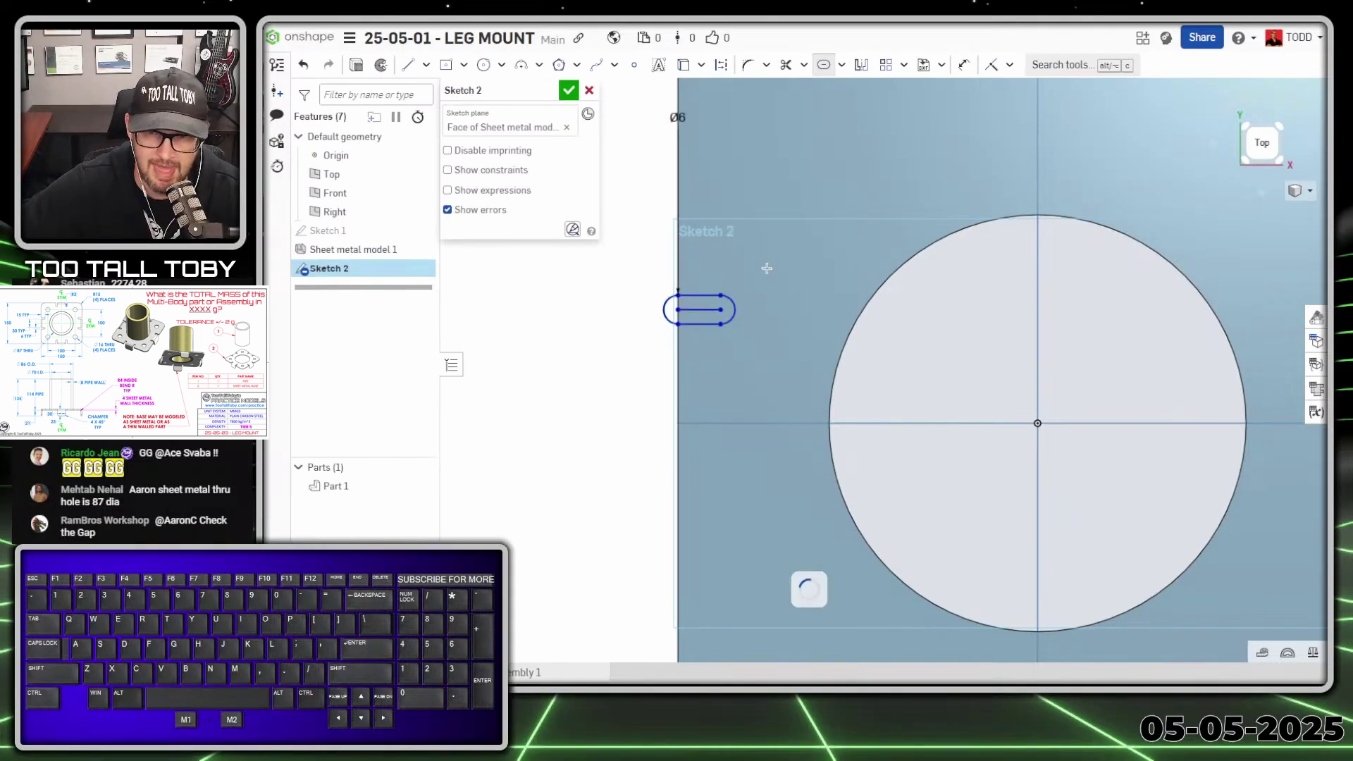
Select the slot's whole outline and mirror it about the plate's horizontal centreline.
{"action": "right_click", "coordinate": [712, 301]}
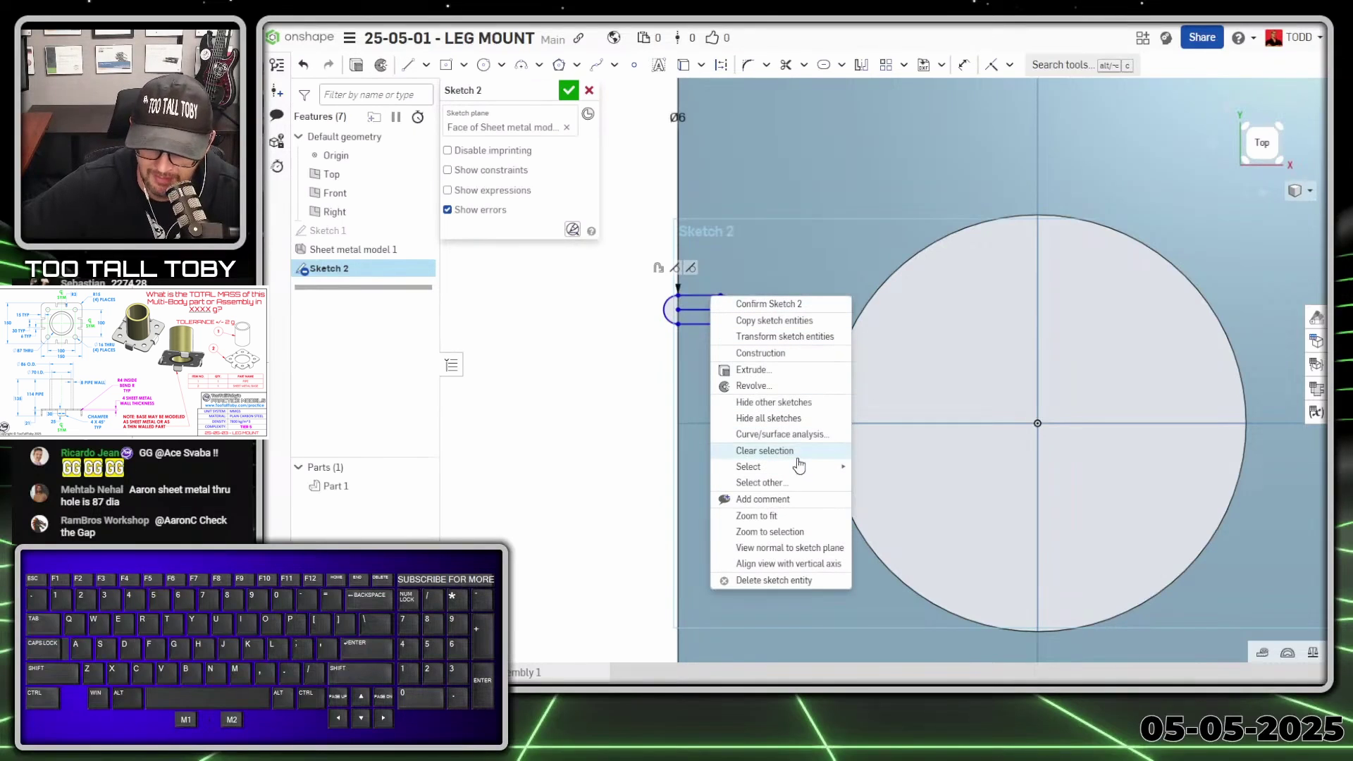
{"action": "mouse_move", "coordinate": [796, 467]}
{"action": "left_click", "coordinate": [907, 469]}
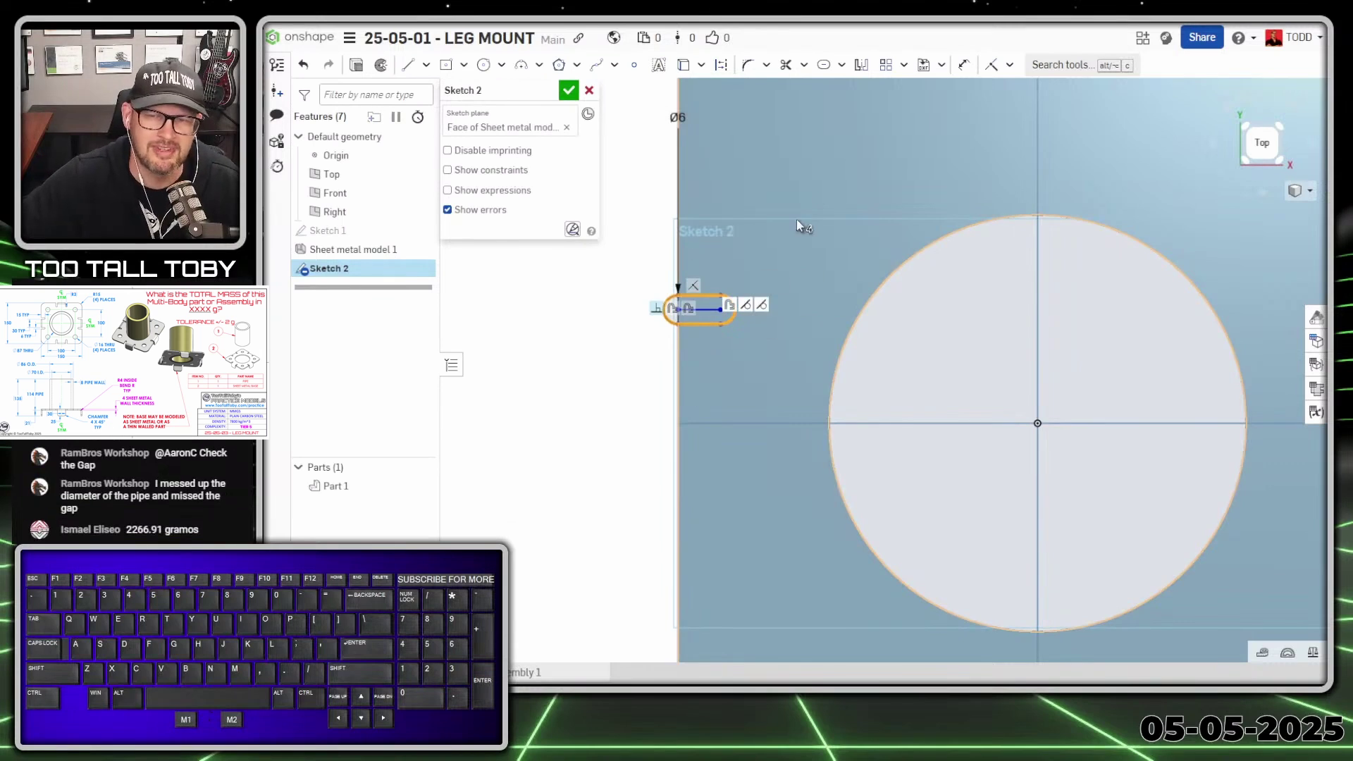
{"action": "left_click", "coordinate": [861, 66]}
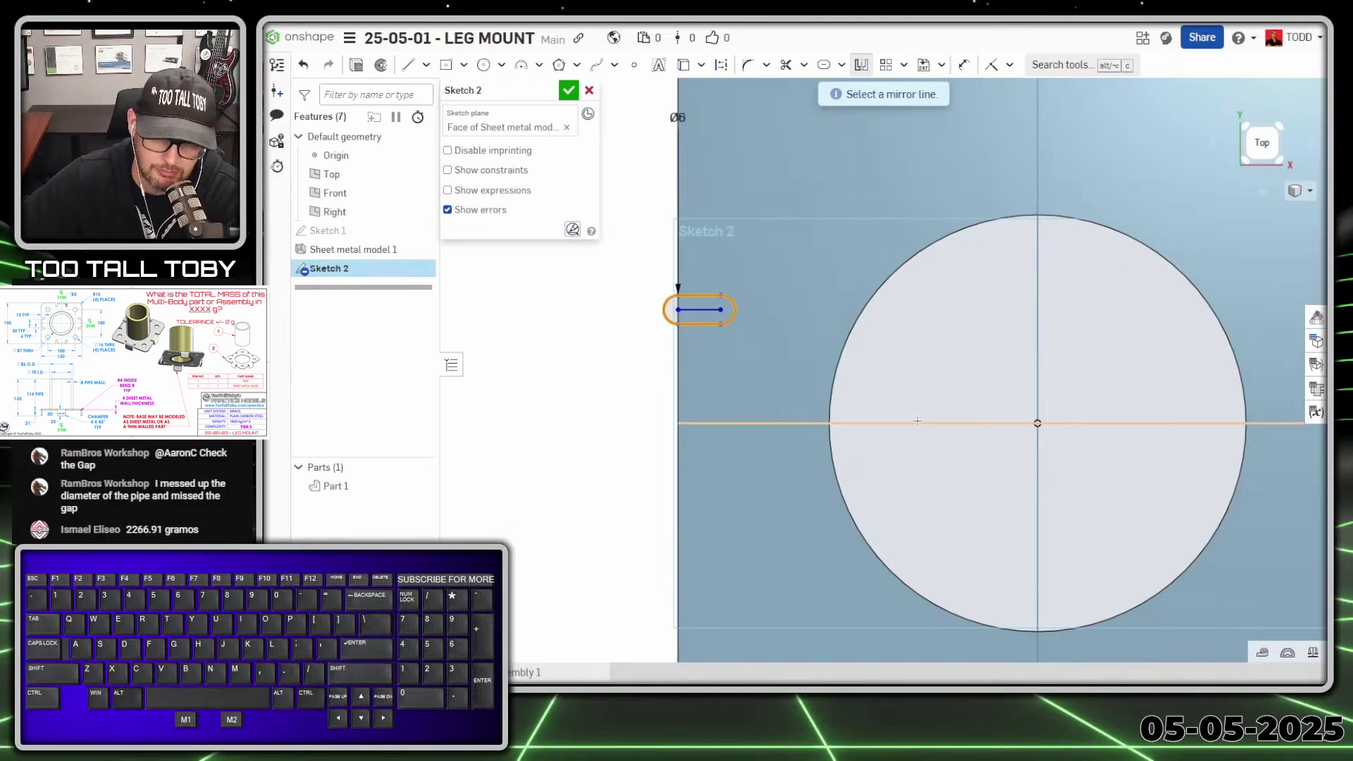
{"action": "left_click", "coordinate": [917, 421]}
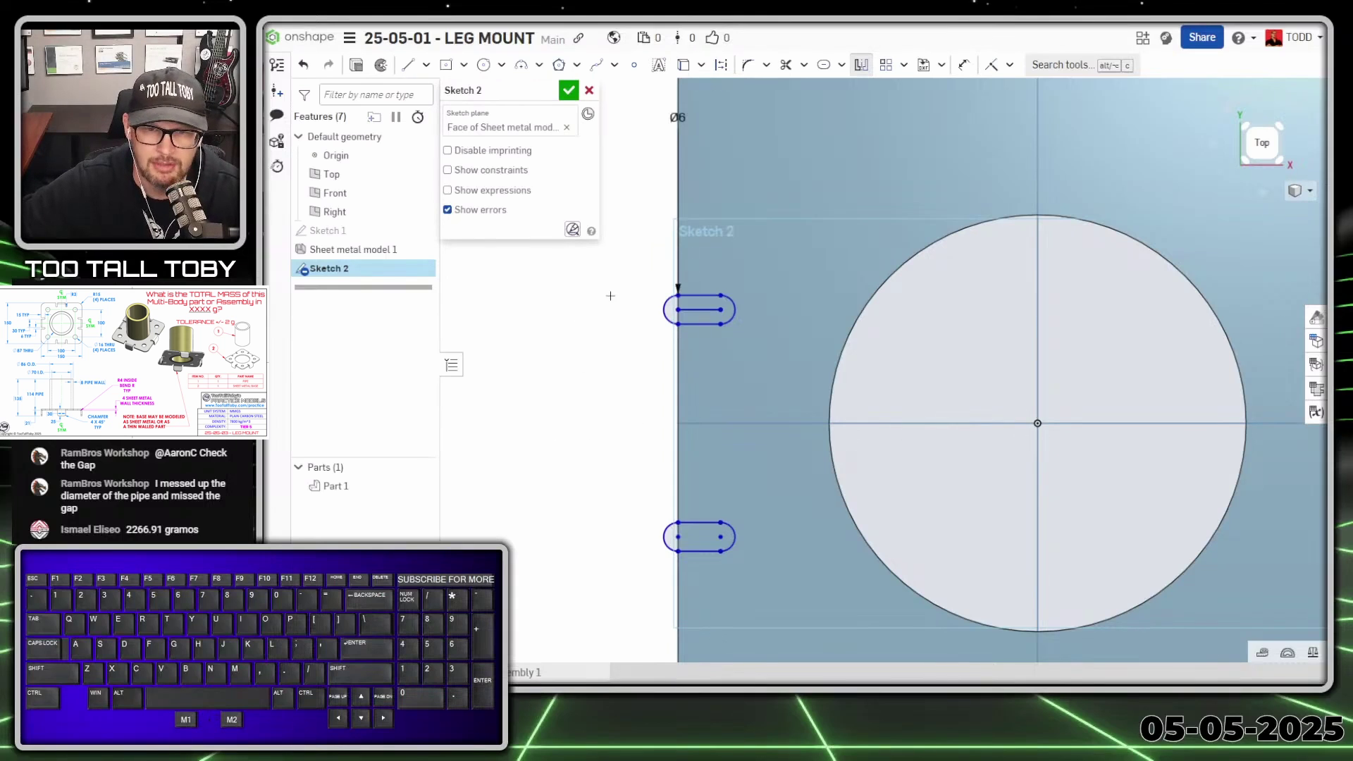
Dimension the gap between the facing straight sides of the two slots to 30 mm.
{"action": "key", "text": "s"}
{"action": "left_click", "coordinate": [730, 310]}
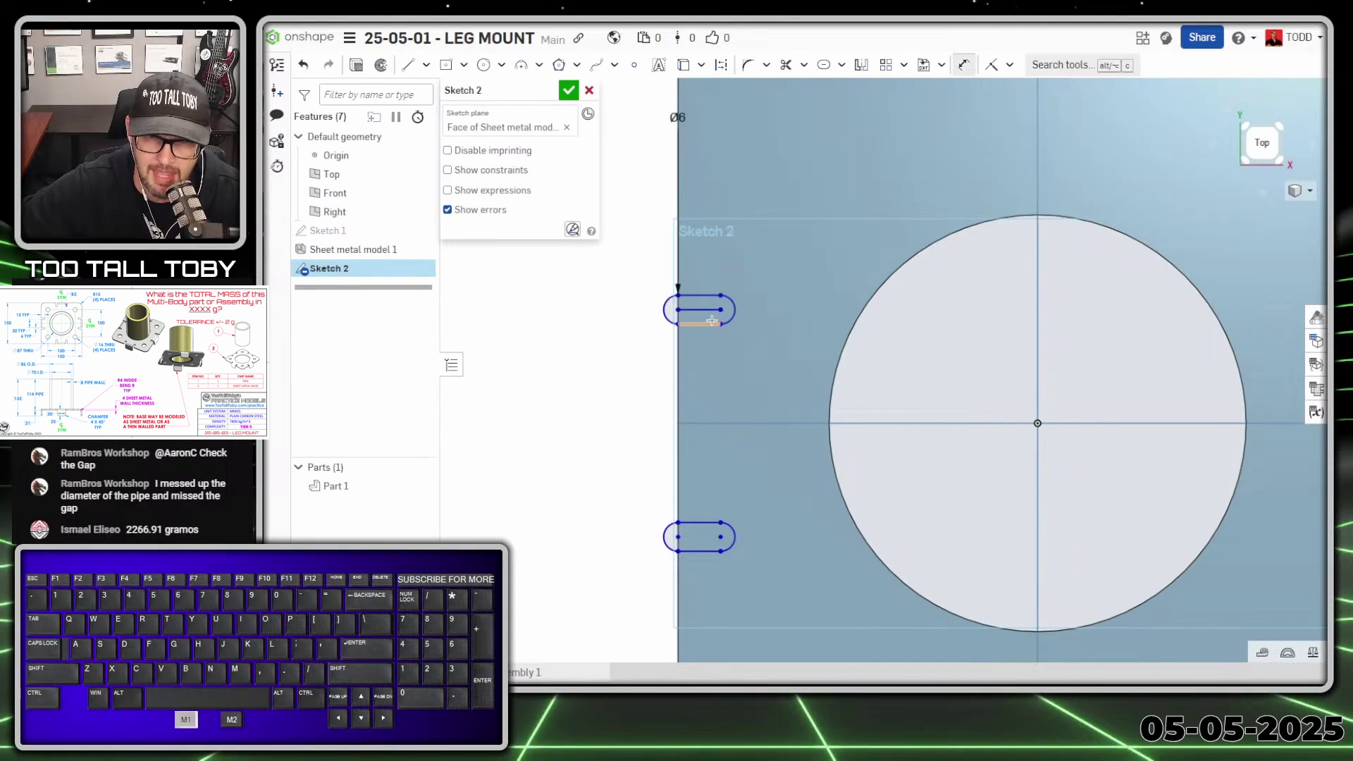
{"action": "left_click", "coordinate": [700, 324]}
{"action": "left_click", "coordinate": [696, 523]}
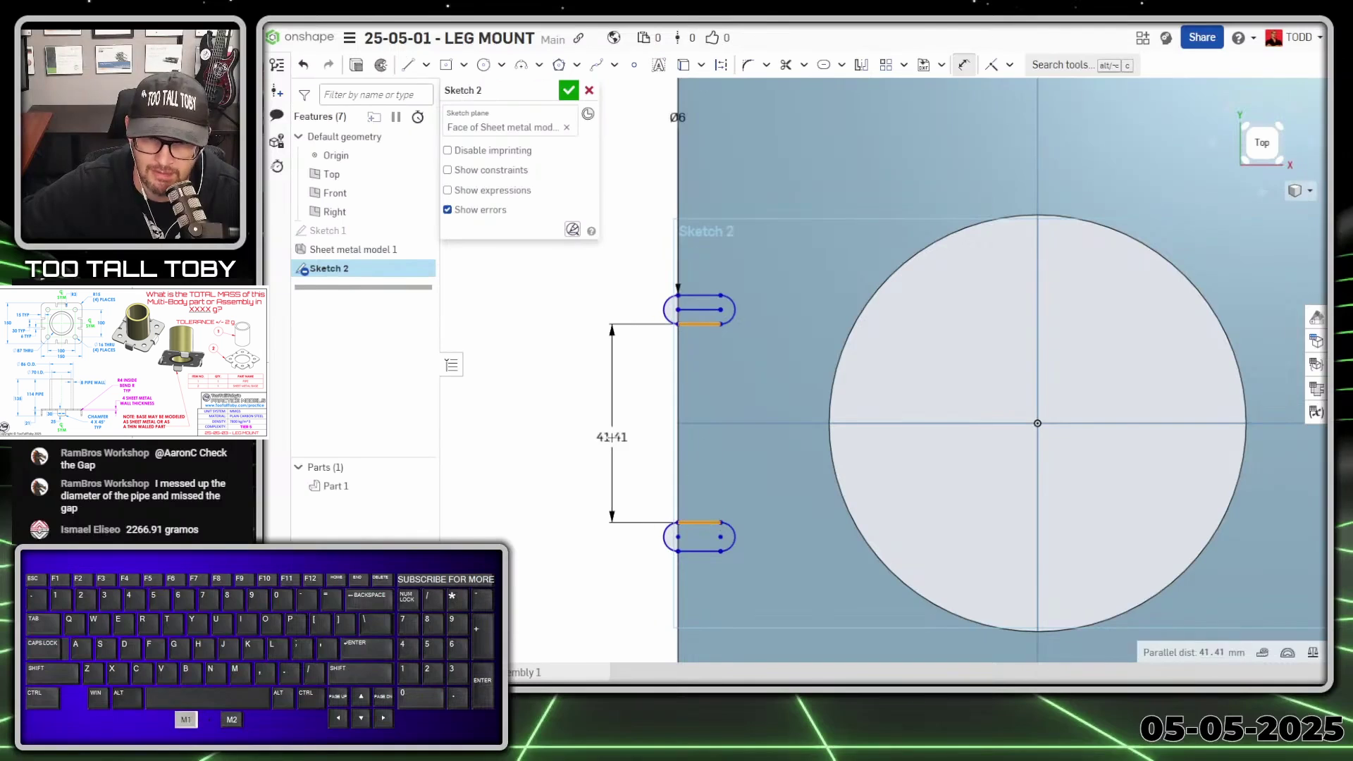
{"action": "left_click", "coordinate": [613, 438]}
{"action": "type", "text": "30"}
{"action": "key", "text": "Return"}
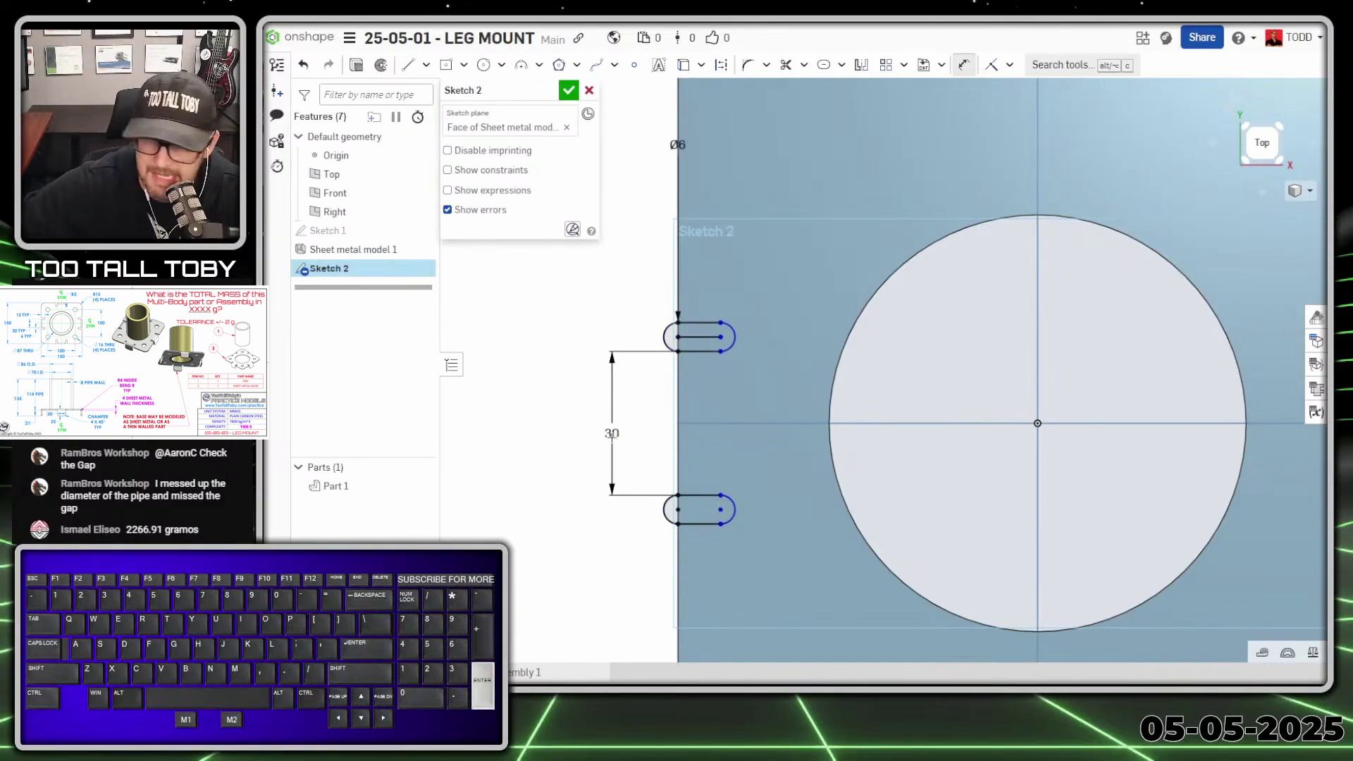
Dimension the distance from the plate's left edge to the upper slot's inner rounded end to 15 mm.
{"action": "left_click", "coordinate": [678, 381]}
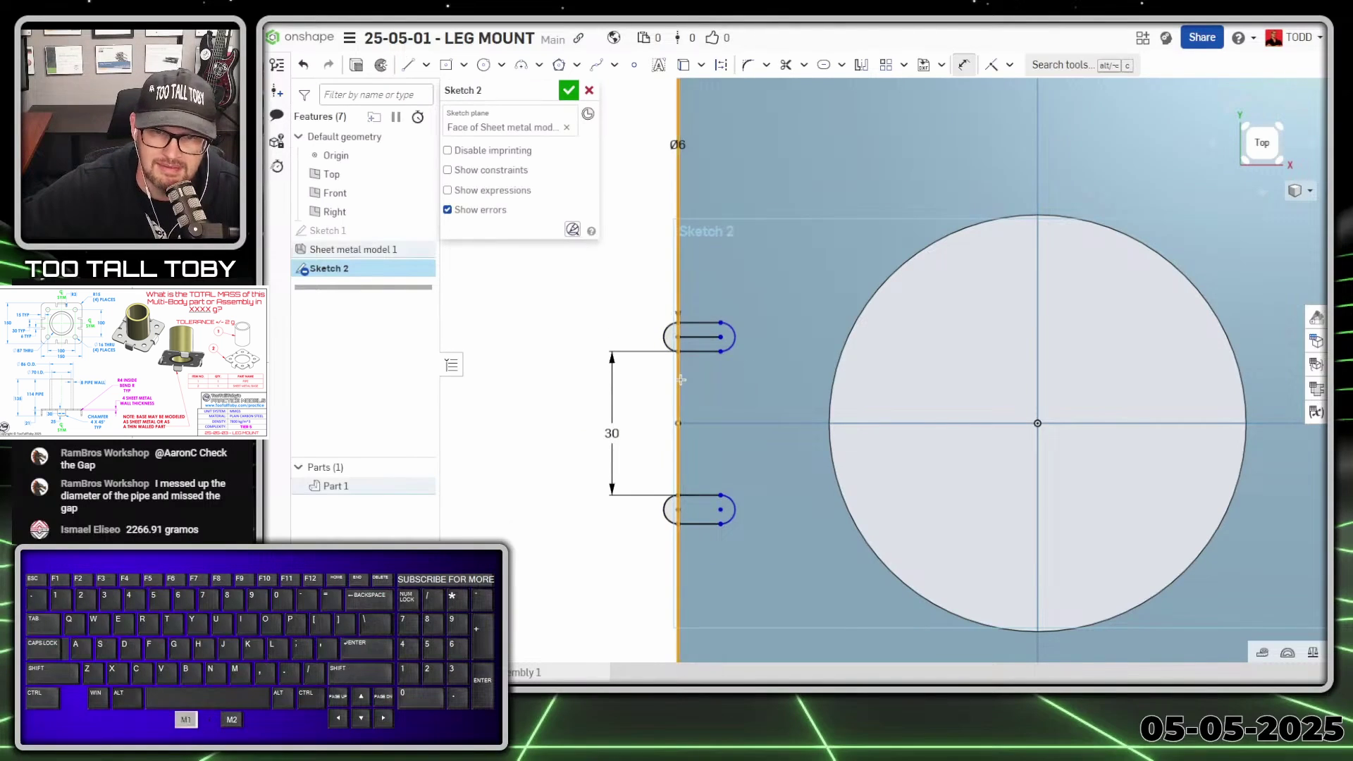
{"action": "left_click", "coordinate": [735, 335]}
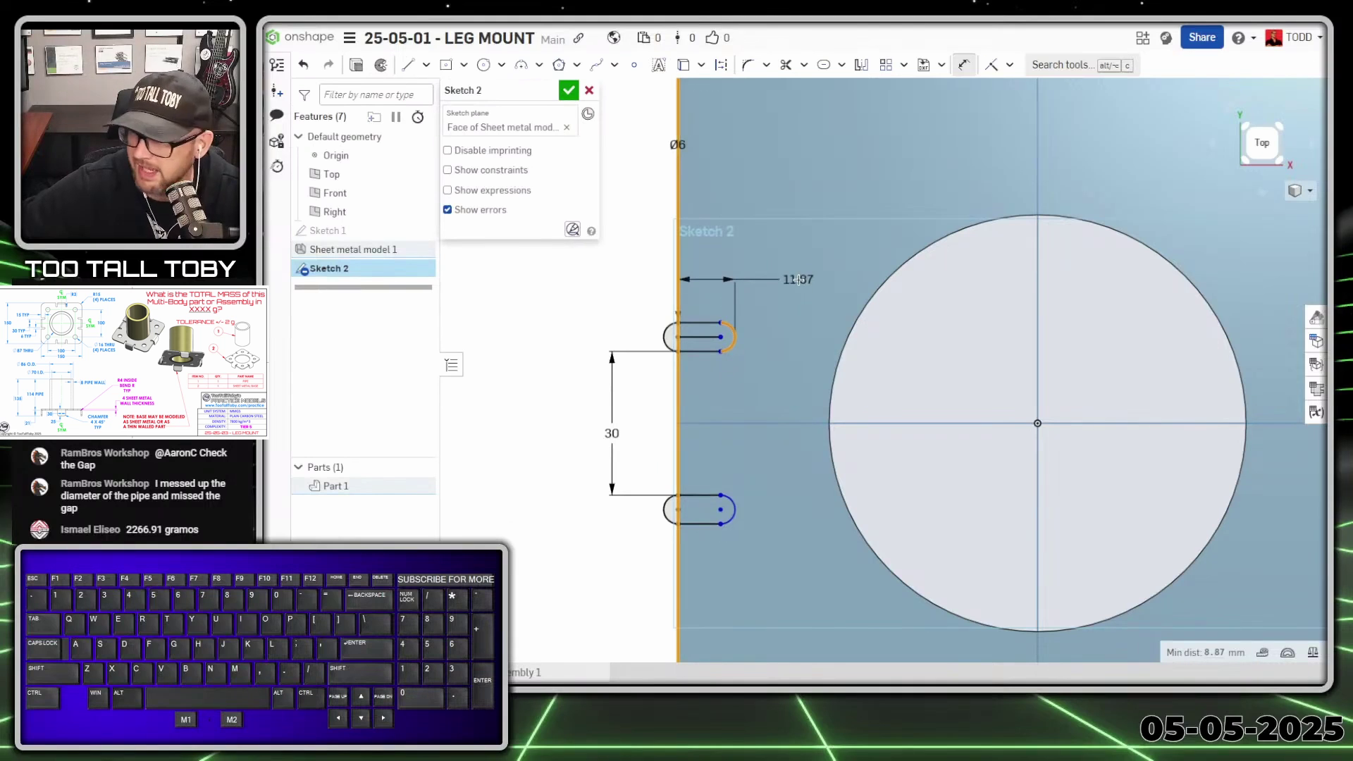
{"action": "left_click", "coordinate": [798, 280]}
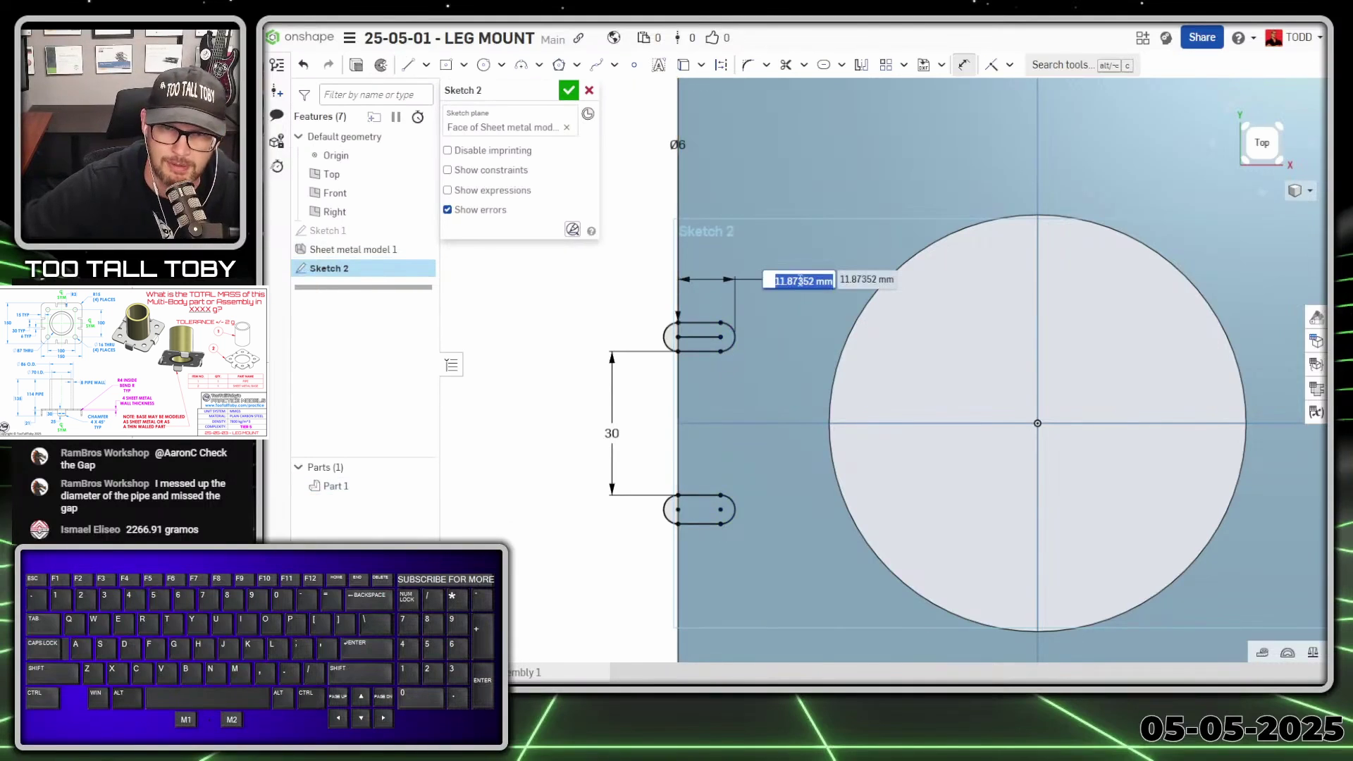
{"action": "type", "text": "15"}
{"action": "key", "text": "Return"}
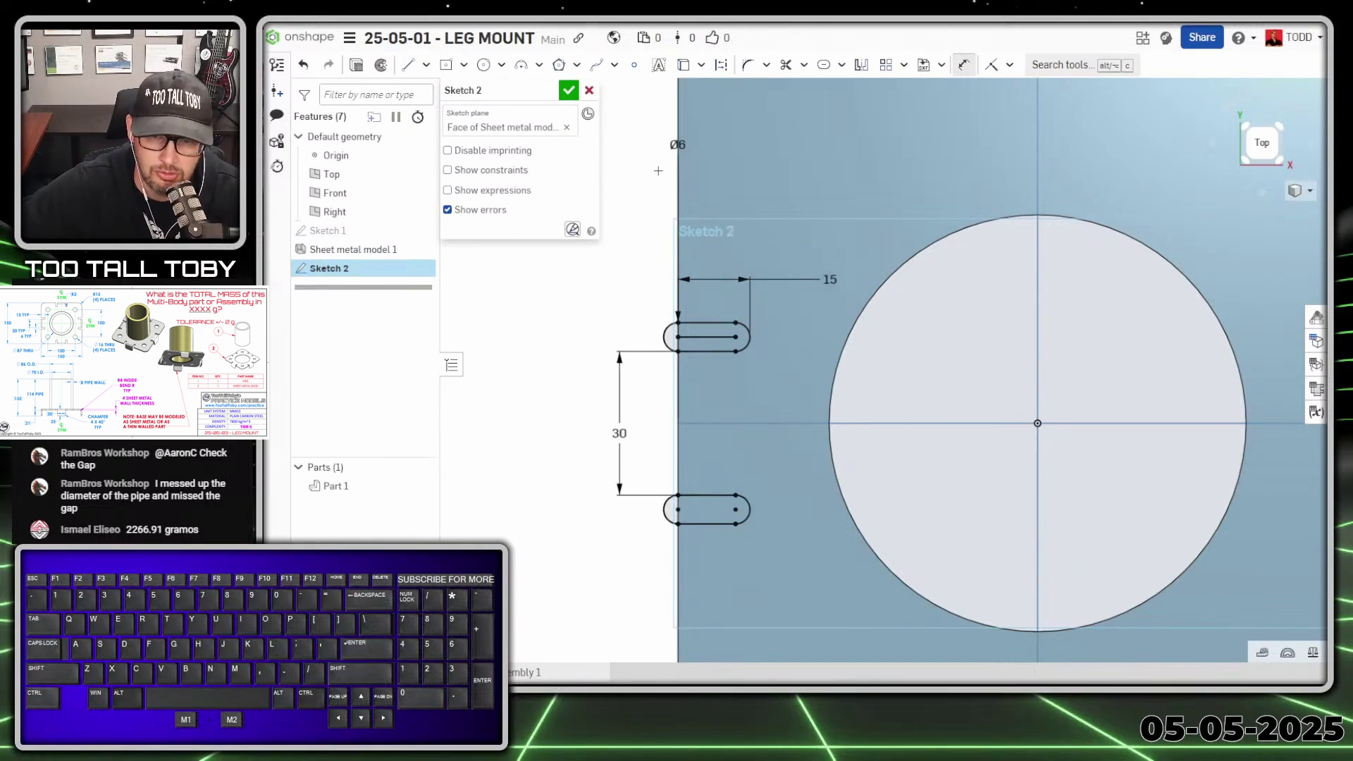
Extrude both slot profiles as a Through all removal from the sheet metal plate.
{"action": "key", "text": "s"}
{"action": "left_click", "coordinate": [685, 160]}
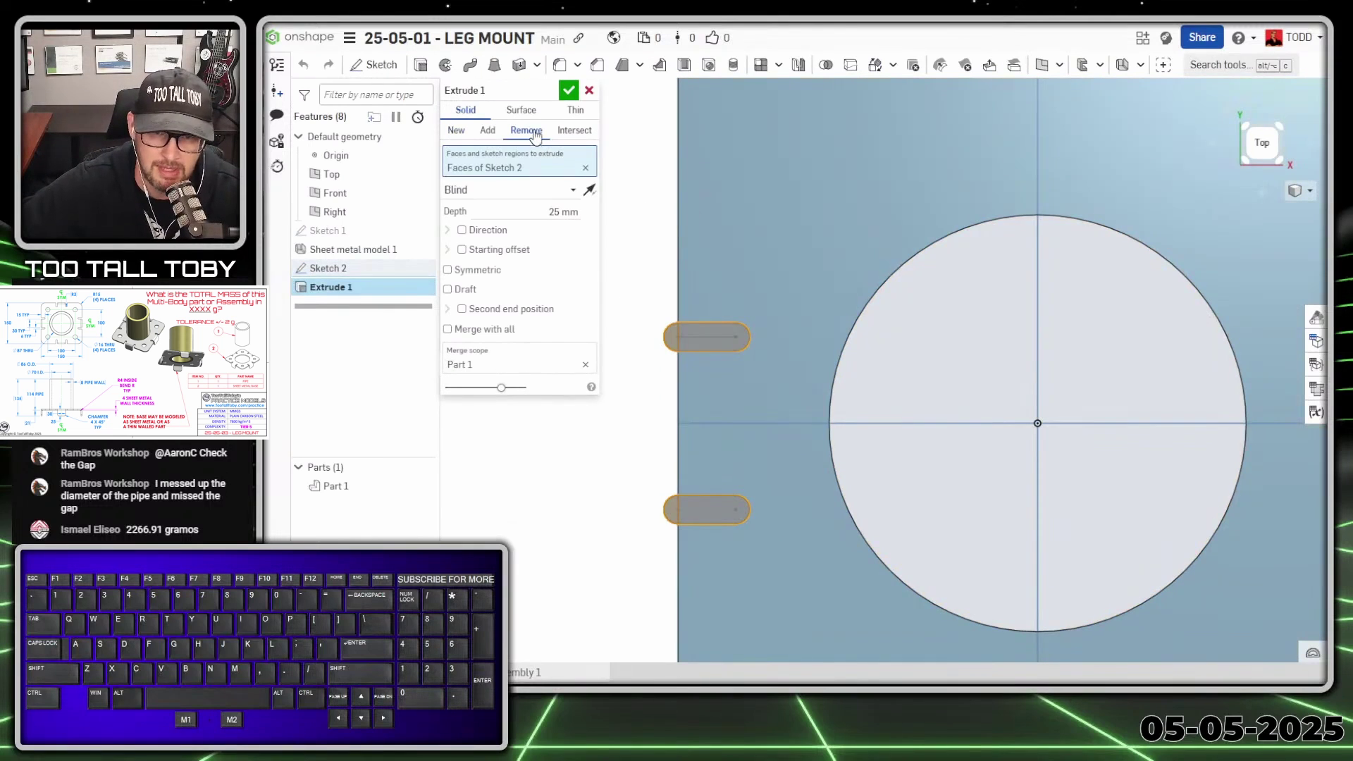
{"action": "left_click", "coordinate": [572, 190]}
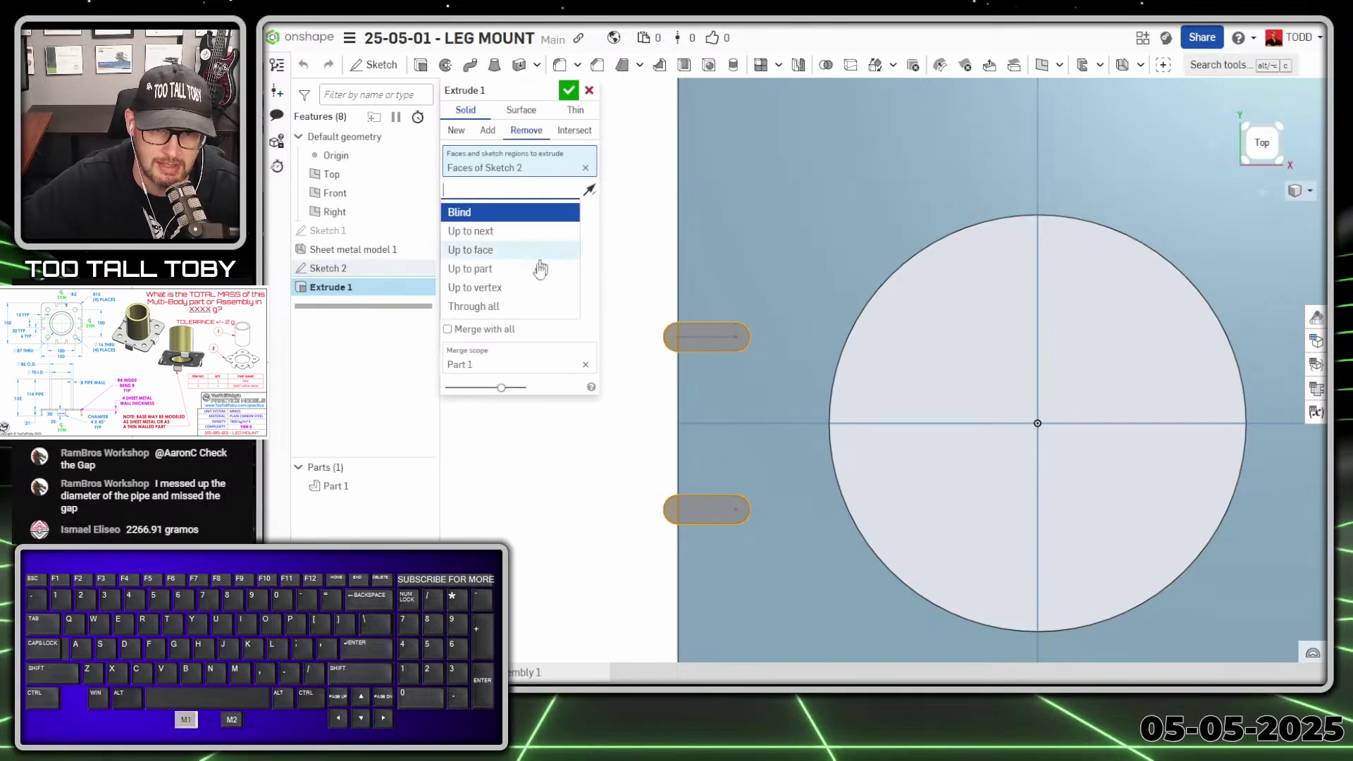
{"action": "left_click", "coordinate": [491, 305]}
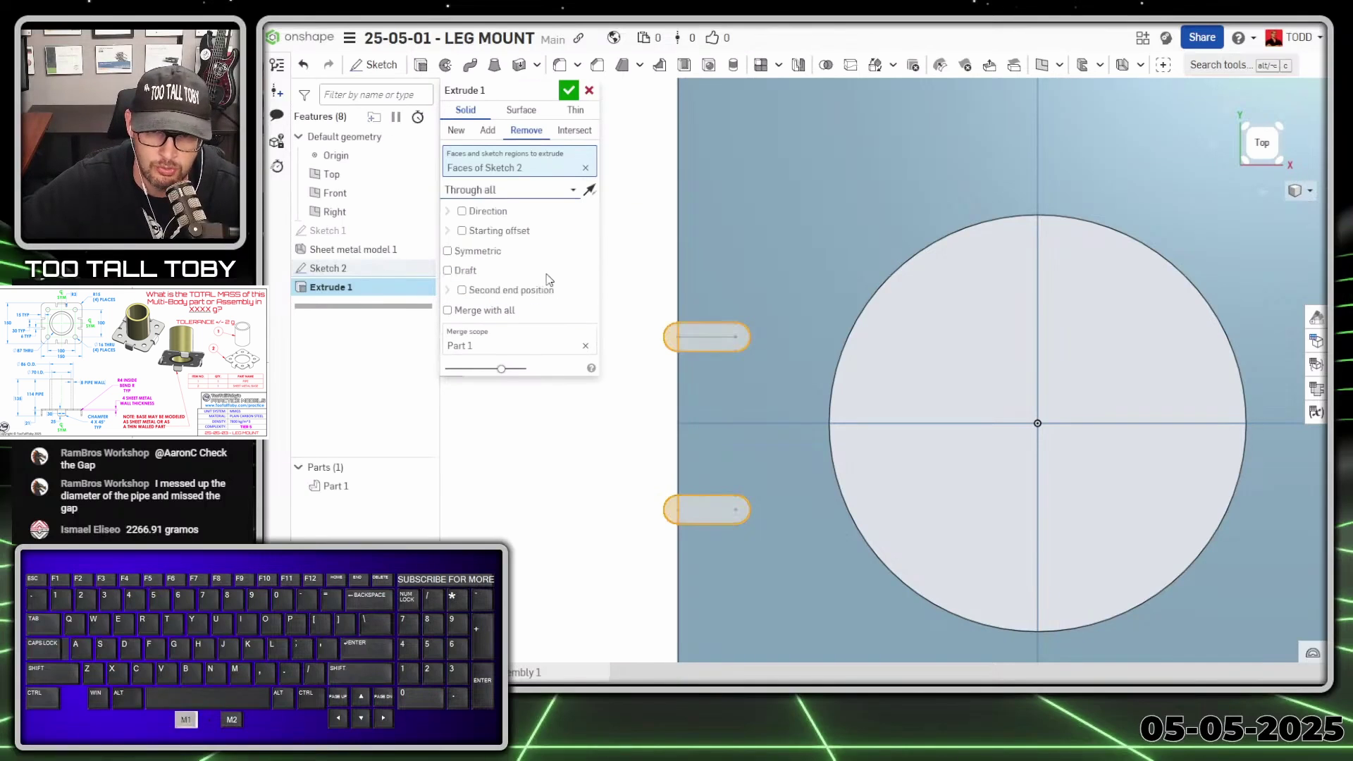
{"action": "left_click", "coordinate": [568, 90]}
Examine the two slot cutouts and the short plate edge between them from an angled view.
{"action": "scroll", "coordinate": [631, 465], "scroll_direction": "down", "scroll_amount": 5}
{"action": "scroll", "coordinate": [863, 532], "scroll_direction": "up", "scroll_amount": 2}
{"action": "middle_click_drag", "start_coordinate": [767, 561], "coordinate": [789, 510]}
{"action": "scroll", "coordinate": [786, 509], "scroll_direction": "down", "scroll_amount": 2}
{"action": "scroll", "coordinate": [748, 560], "scroll_direction": "down", "scroll_amount": 1}
{"action": "scroll", "coordinate": [733, 569], "scroll_direction": "up", "scroll_amount": 5}
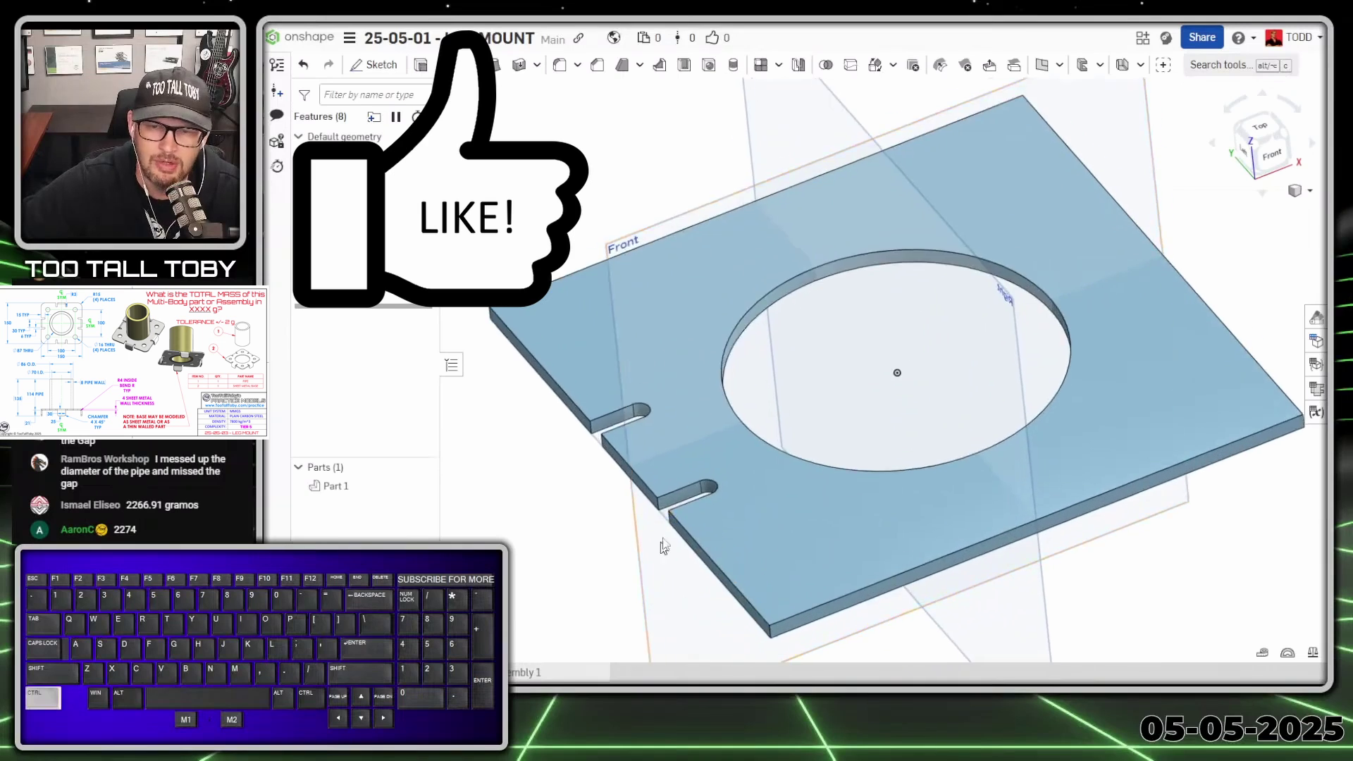
{"action": "middle_click_drag", "start_coordinate": [661, 547], "coordinate": [694, 470], "text": "ctrl"}
{"action": "scroll", "coordinate": [798, 461], "scroll_direction": "down", "scroll_amount": 3}
{"action": "scroll", "coordinate": [796, 400], "scroll_direction": "up", "scroll_amount": 1}
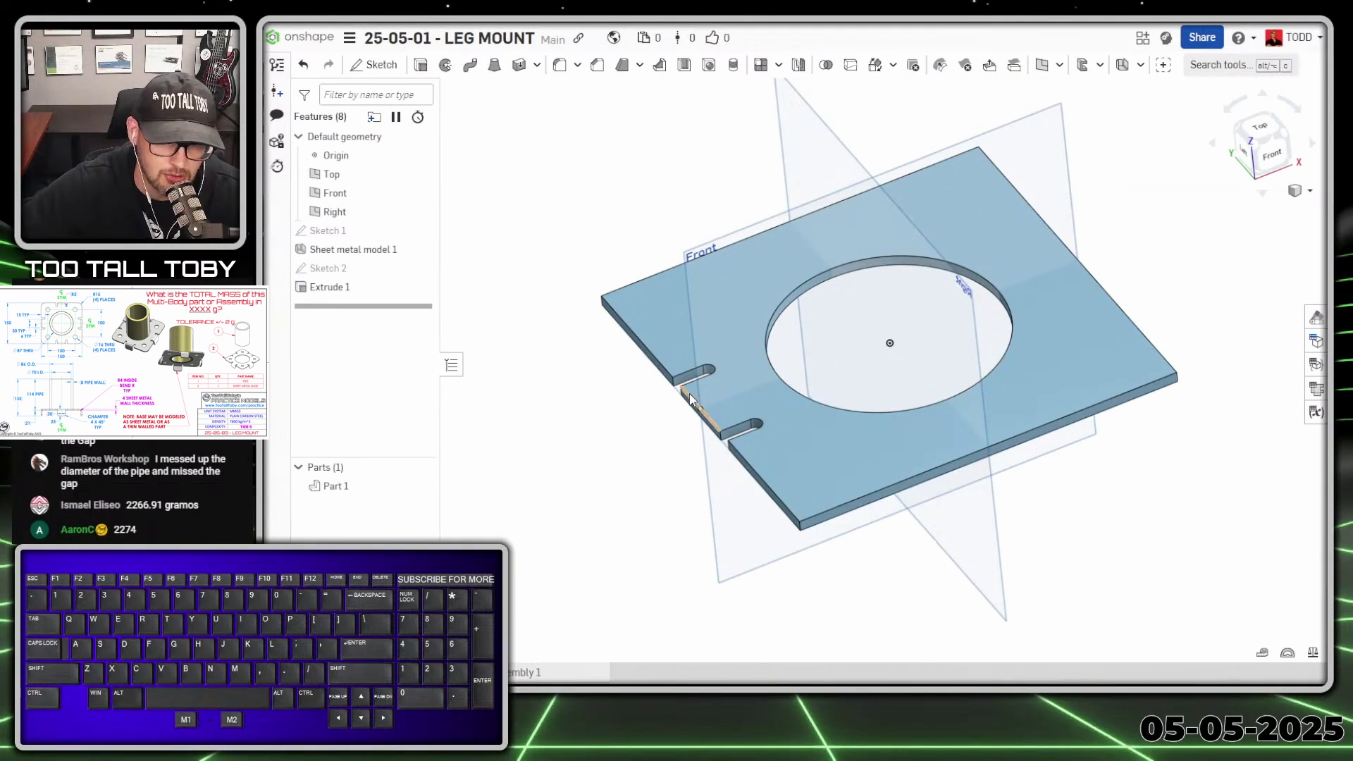
{"action": "left_click", "coordinate": [1140, 65]}
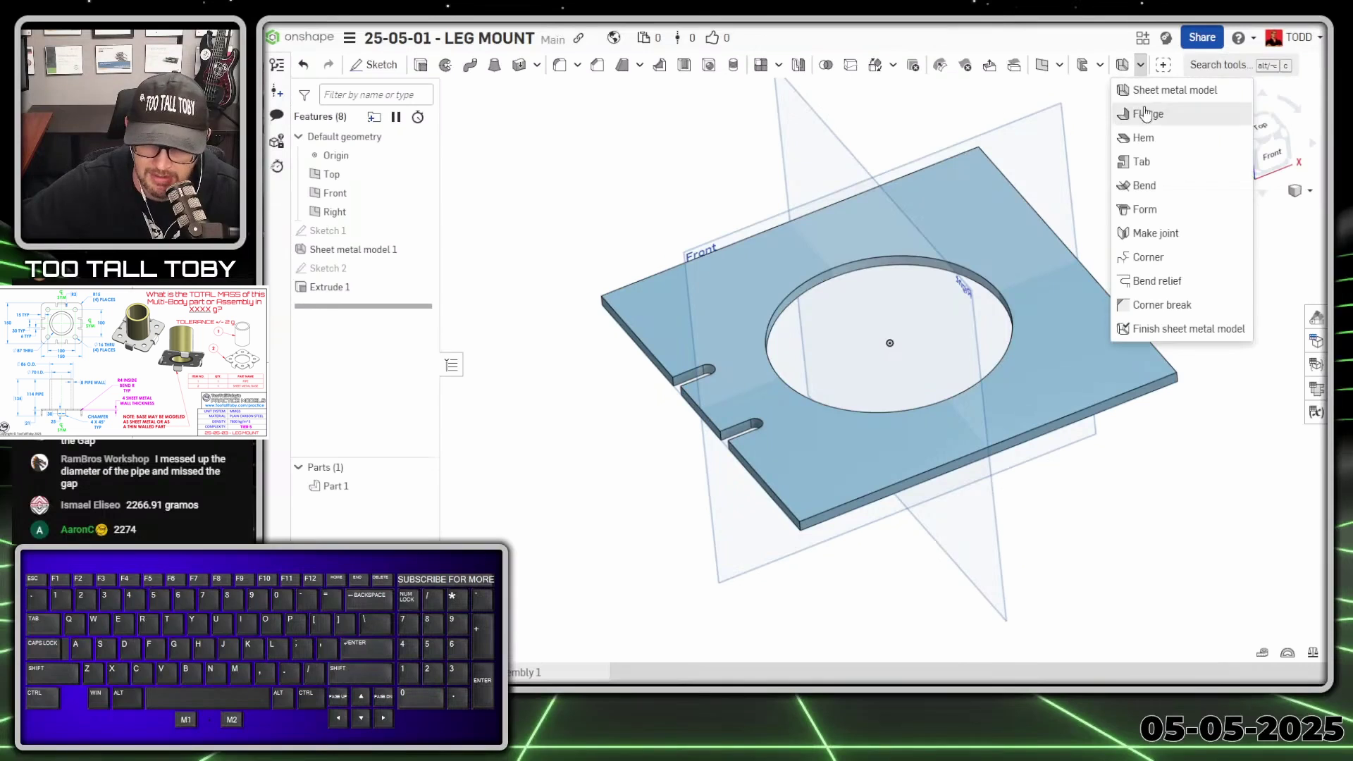
{"action": "left_click", "coordinate": [1144, 117]}
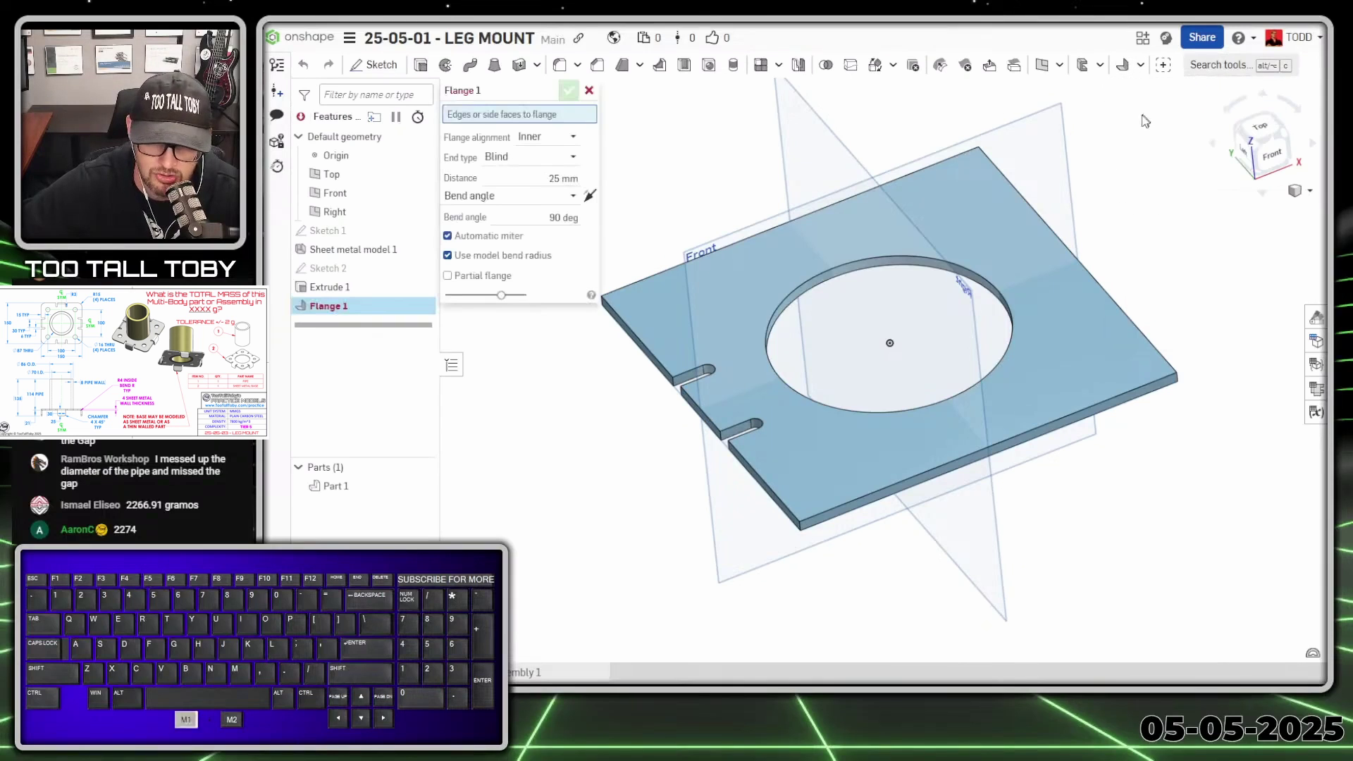
{"action": "left_click", "coordinate": [589, 91]}
Set up a 25 mm blind flange at 90 degrees on the short plate edge between the two slots, bending downward.
{"action": "left_click", "coordinate": [1140, 65]}
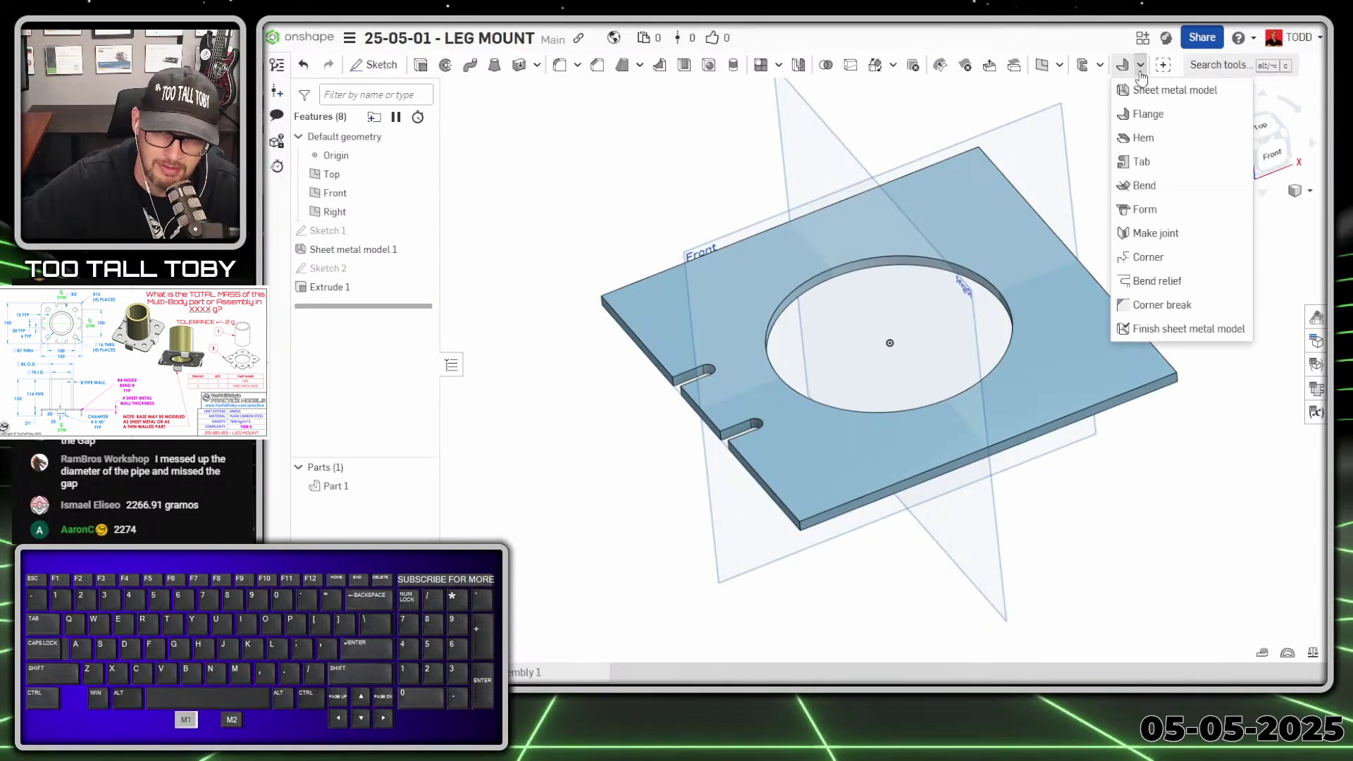
{"action": "left_click", "coordinate": [1148, 115]}
{"action": "left_click", "coordinate": [699, 411]}
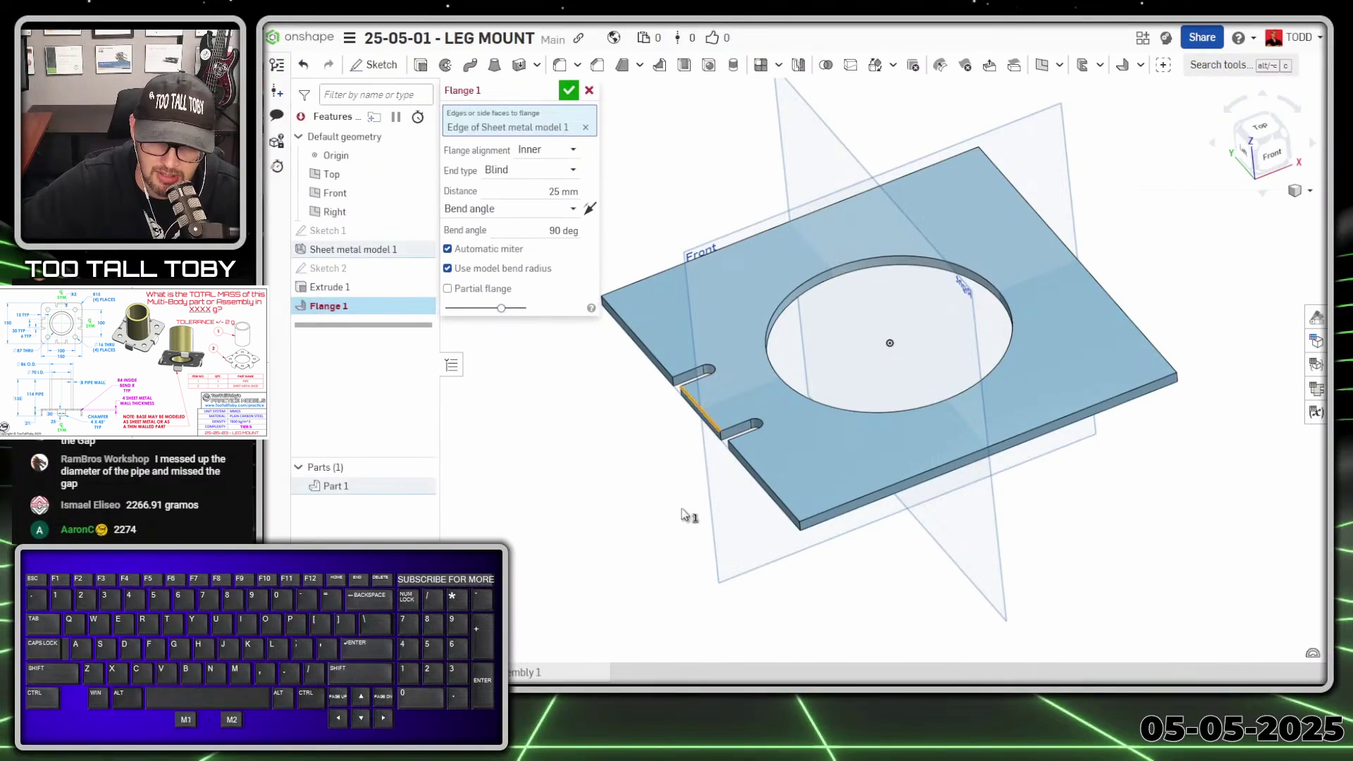
{"action": "left_click", "coordinate": [588, 212]}
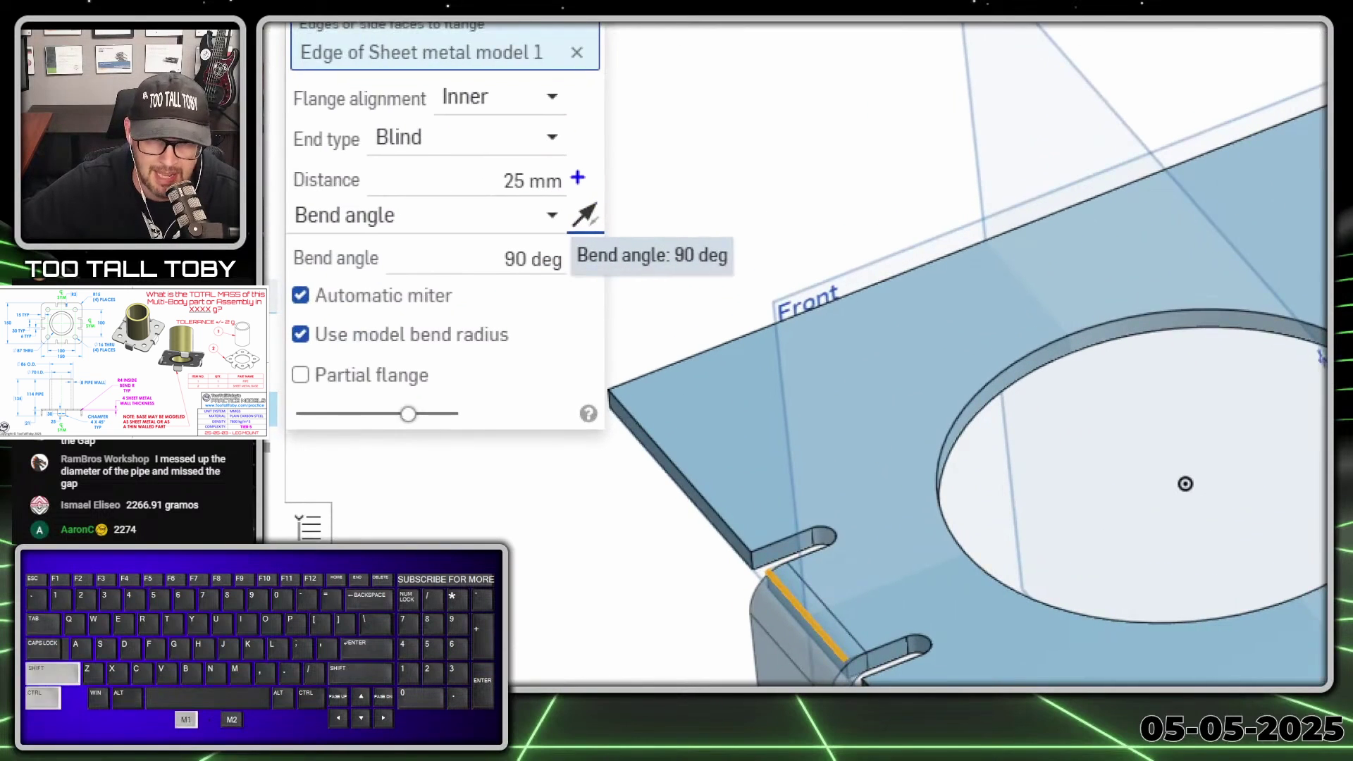
{"action": "left_click_drag", "start_coordinate": [586, 190], "coordinate": [653, 190], "text": "ctrl+shift"}
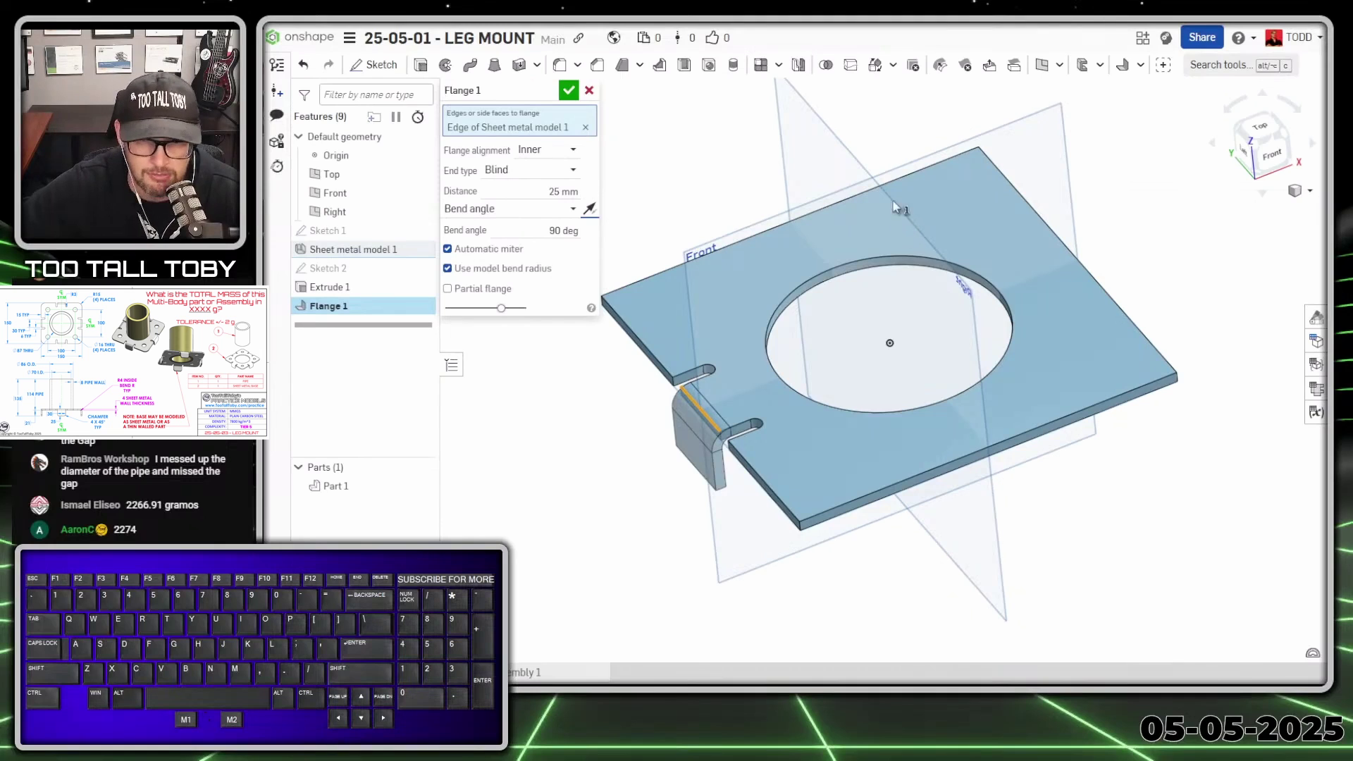
Examine from the front how the flange's inner and outer faces line up with the plate's original edge.
{"action": "key", "text": "shift+1"}
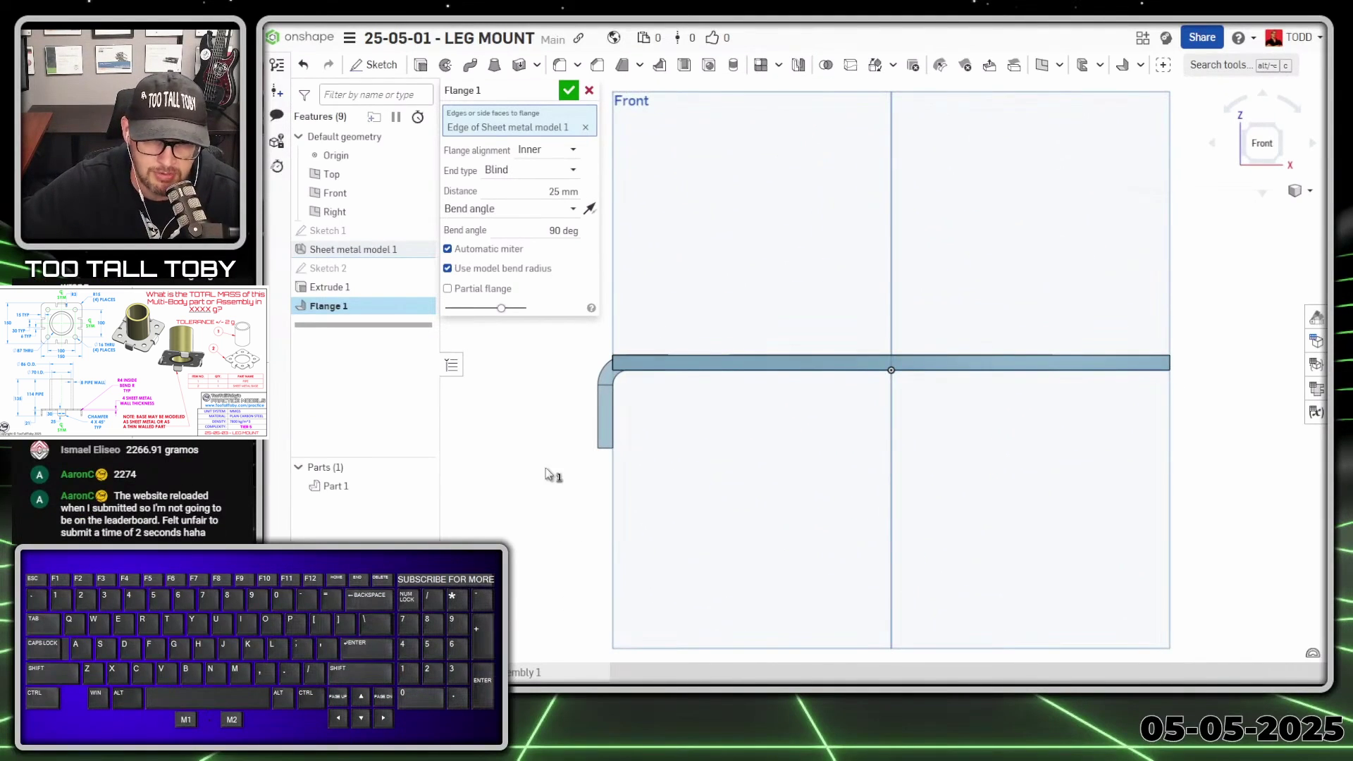
{"action": "scroll", "coordinate": [587, 407], "scroll_direction": "up", "scroll_amount": 8}
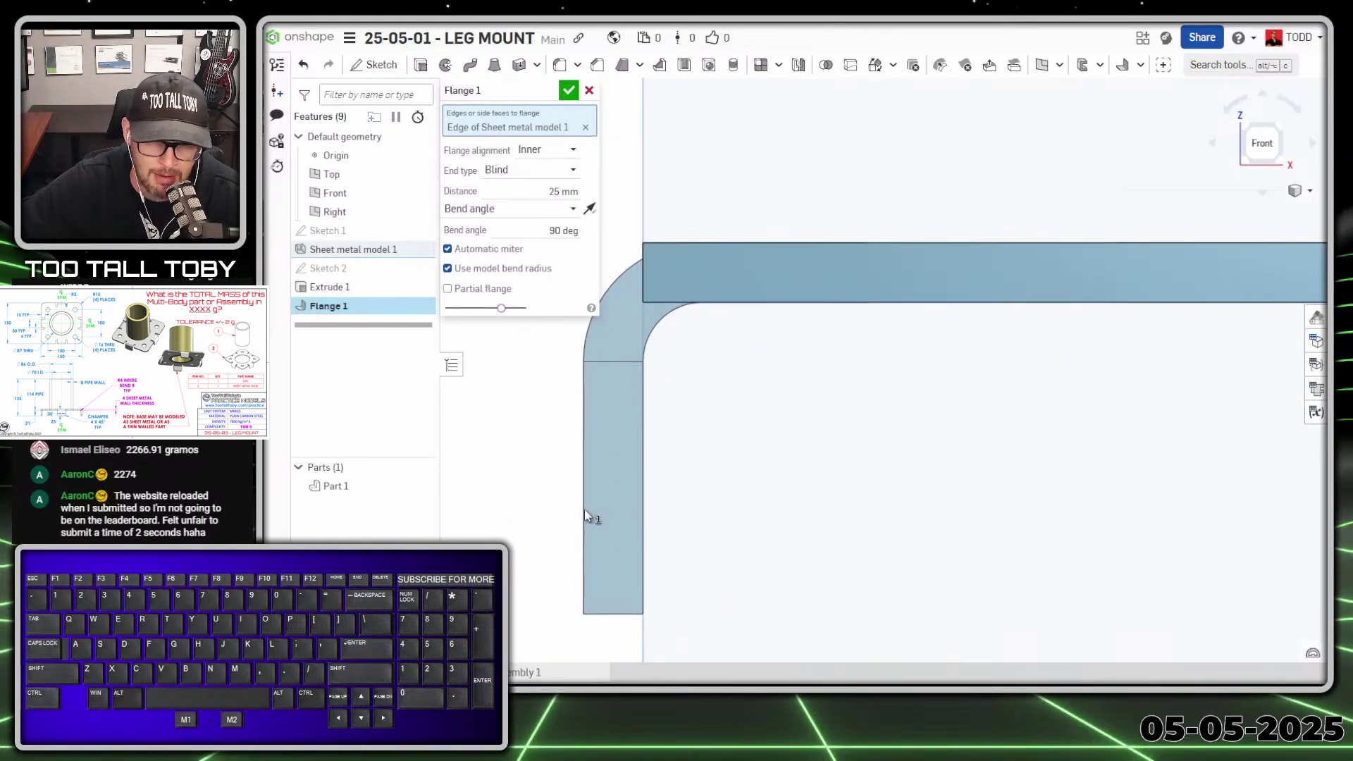
{"action": "scroll", "coordinate": [686, 392], "scroll_direction": "down", "scroll_amount": 2}
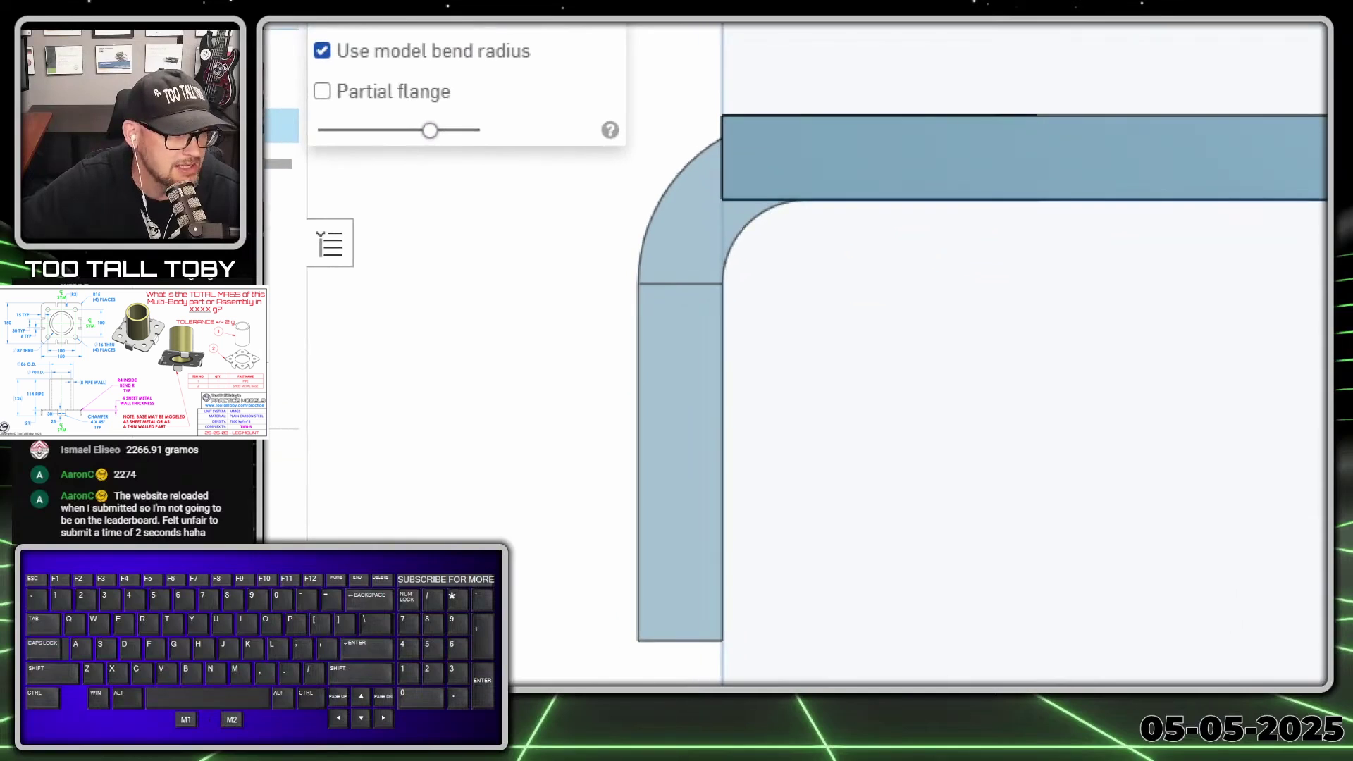
{"action": "left_click_drag", "start_coordinate": [728, 172], "coordinate": [837, 172], "text": "ctrl+shift"}
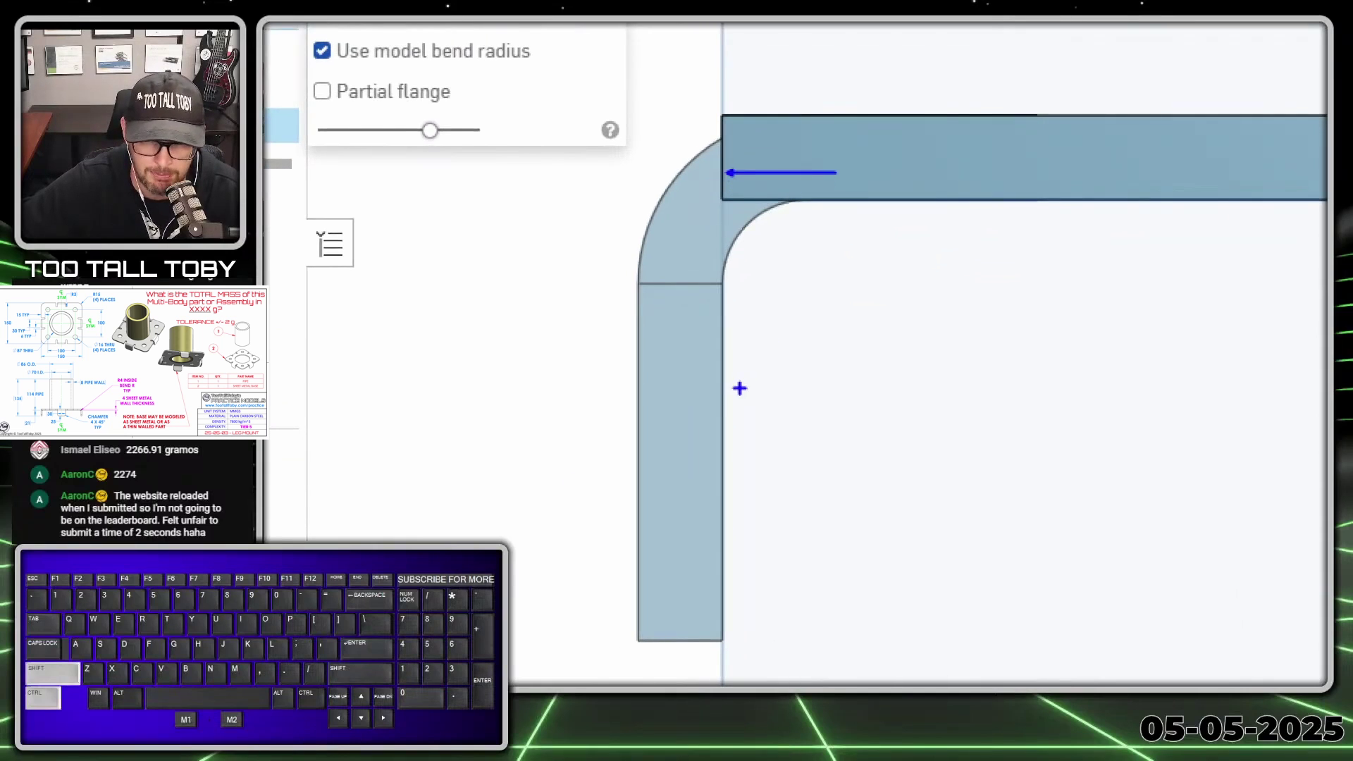
{"action": "left_click_drag", "start_coordinate": [725, 389], "coordinate": [807, 389], "text": "ctrl+shift"}
{"action": "left_click_drag", "start_coordinate": [720, 80], "coordinate": [719, 598], "text": "shift"}
{"action": "mouse_move", "coordinate": [634, 202]}
{"action": "left_mouse_down", "text": "shift"}
{"action": "mouse_move", "coordinate": [627, 679]}
{"action": "mouse_move", "coordinate": [646, 680]}
{"action": "left_mouse_up", "text": "shift"}
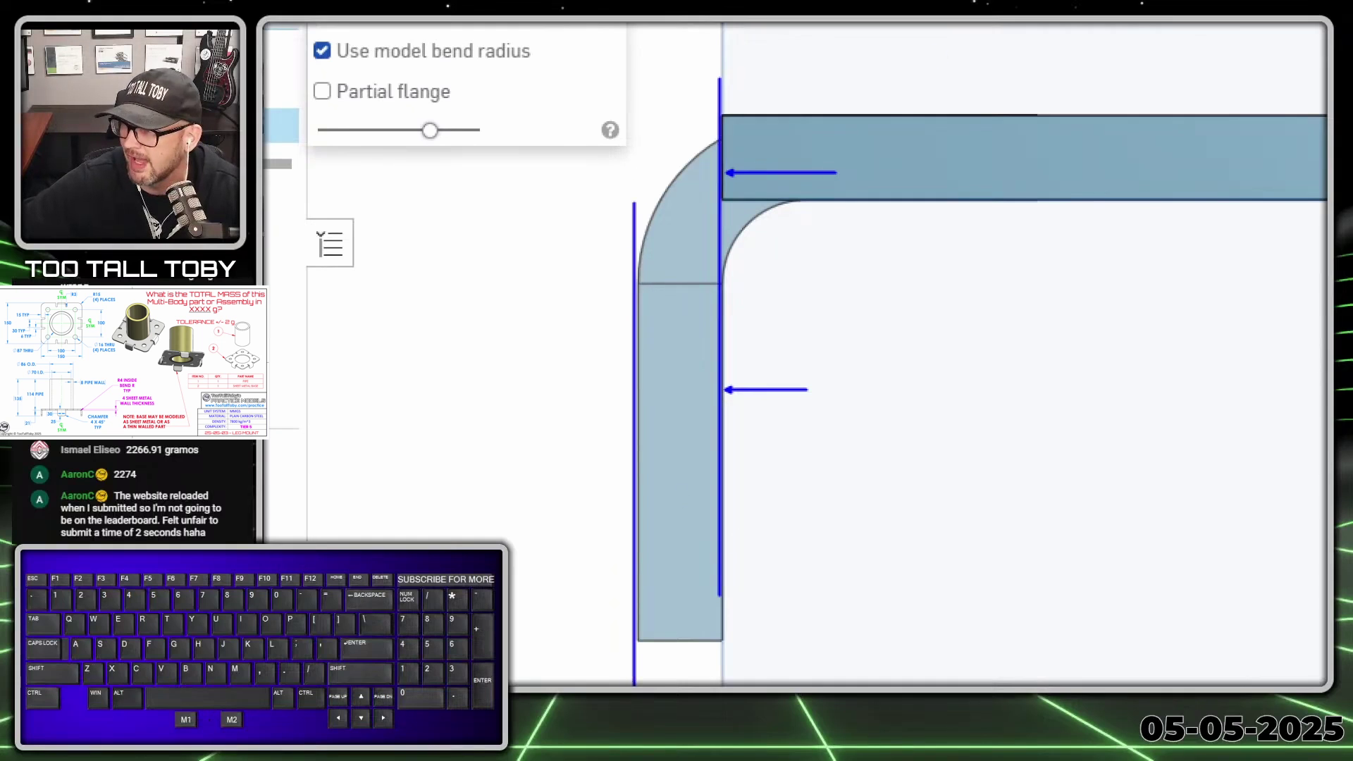
Check the drawing's front view for how the flange's outer face sits relative to the plate's 150 mm width.
{"action": "key", "text": "alt+1"}
{"action": "left_click_drag", "start_coordinate": [1326, 24], "coordinate": [803, 25]}
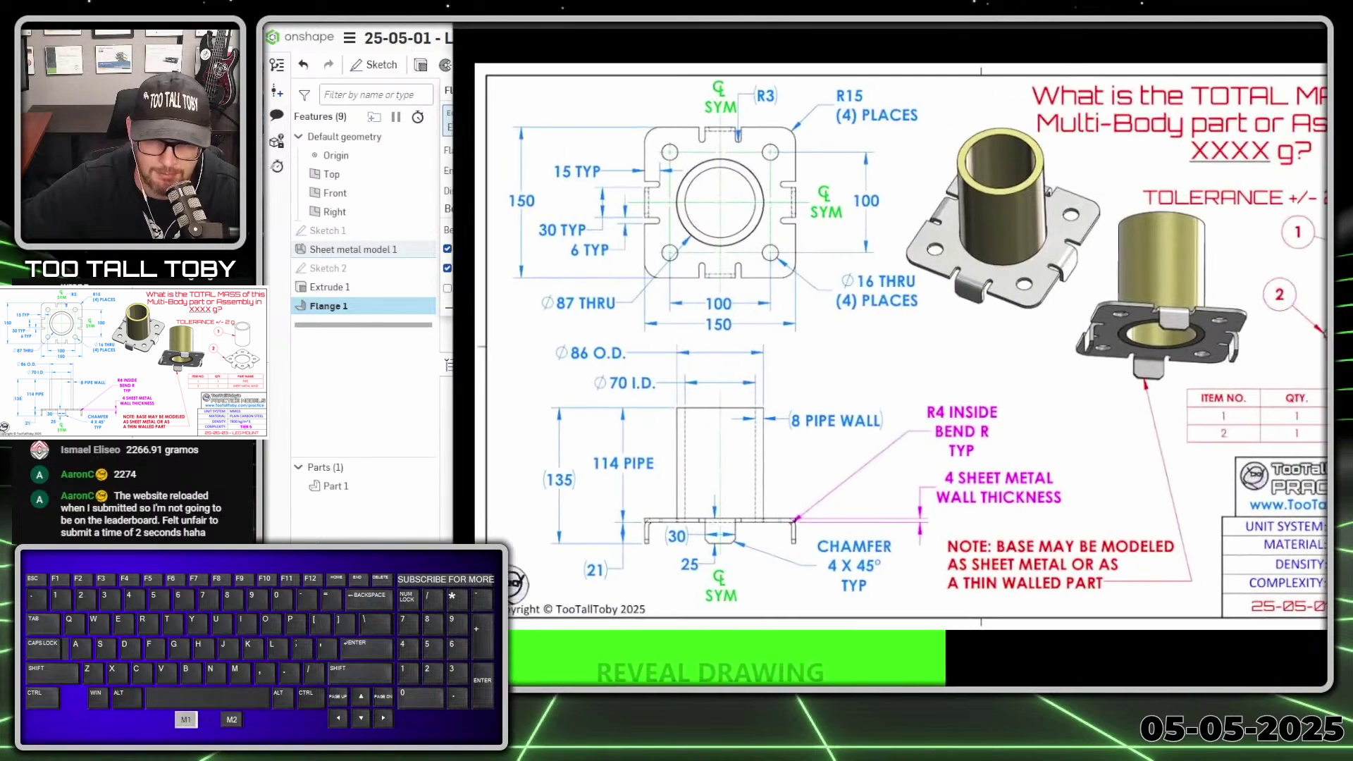
{"action": "key", "text": "alt+1"}
{"action": "left_click", "coordinate": [638, 571]}
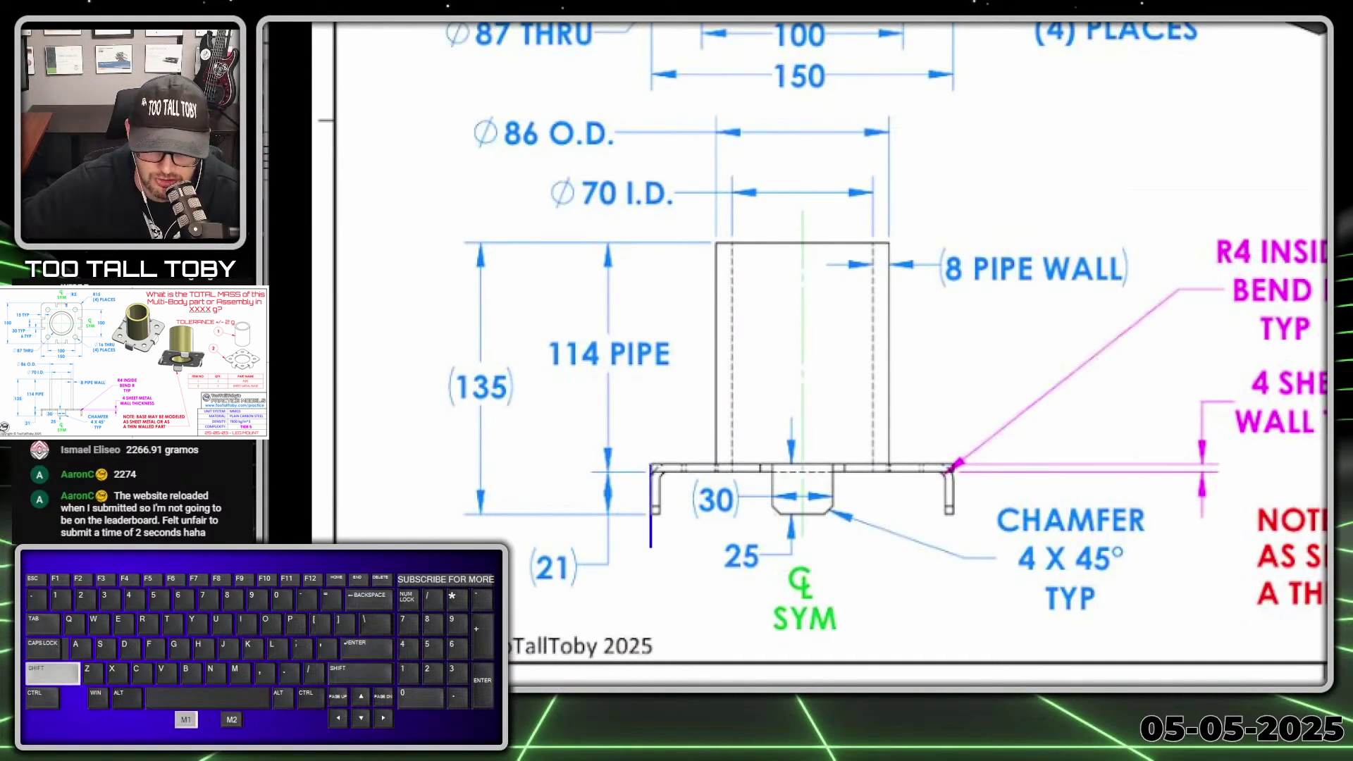
{"action": "left_click_drag", "start_coordinate": [650, 545], "coordinate": [650, 547], "text": "shift"}
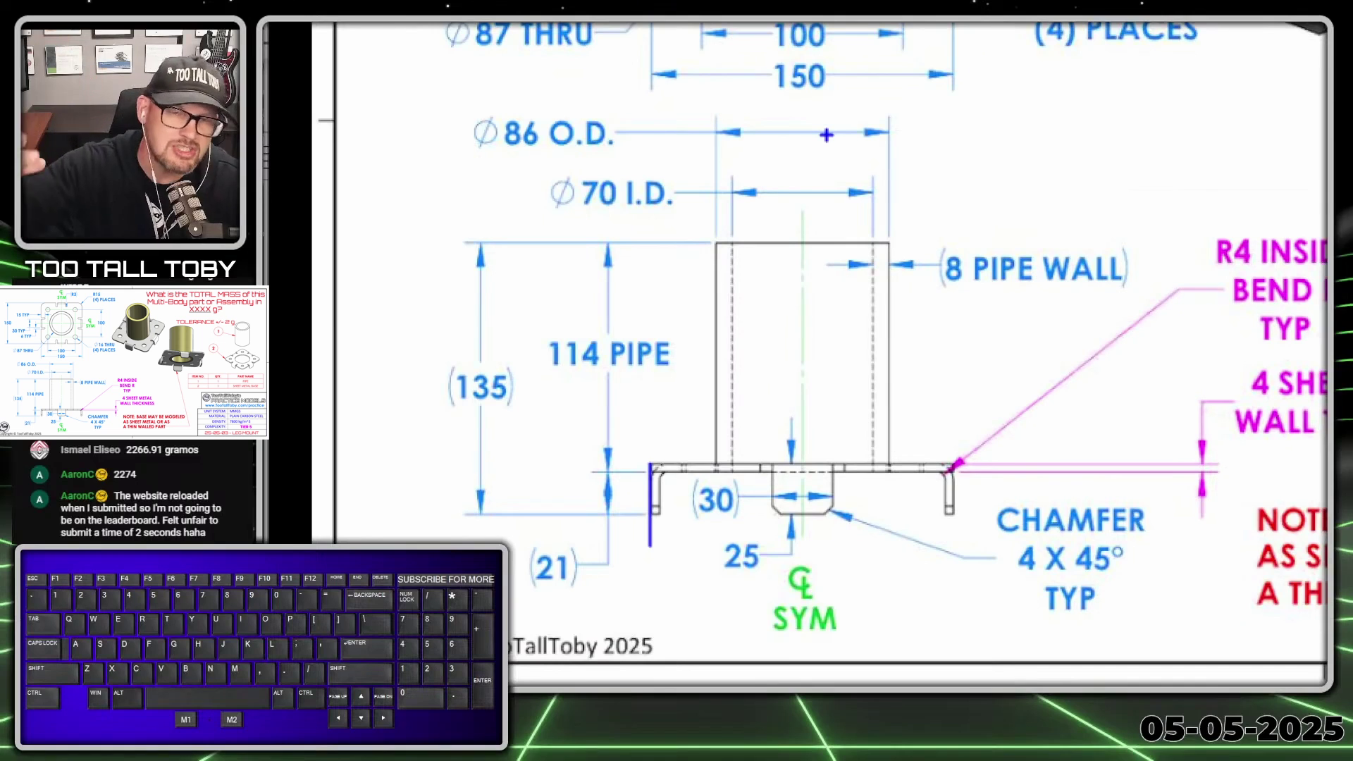
{"action": "key", "text": "alt+1"}
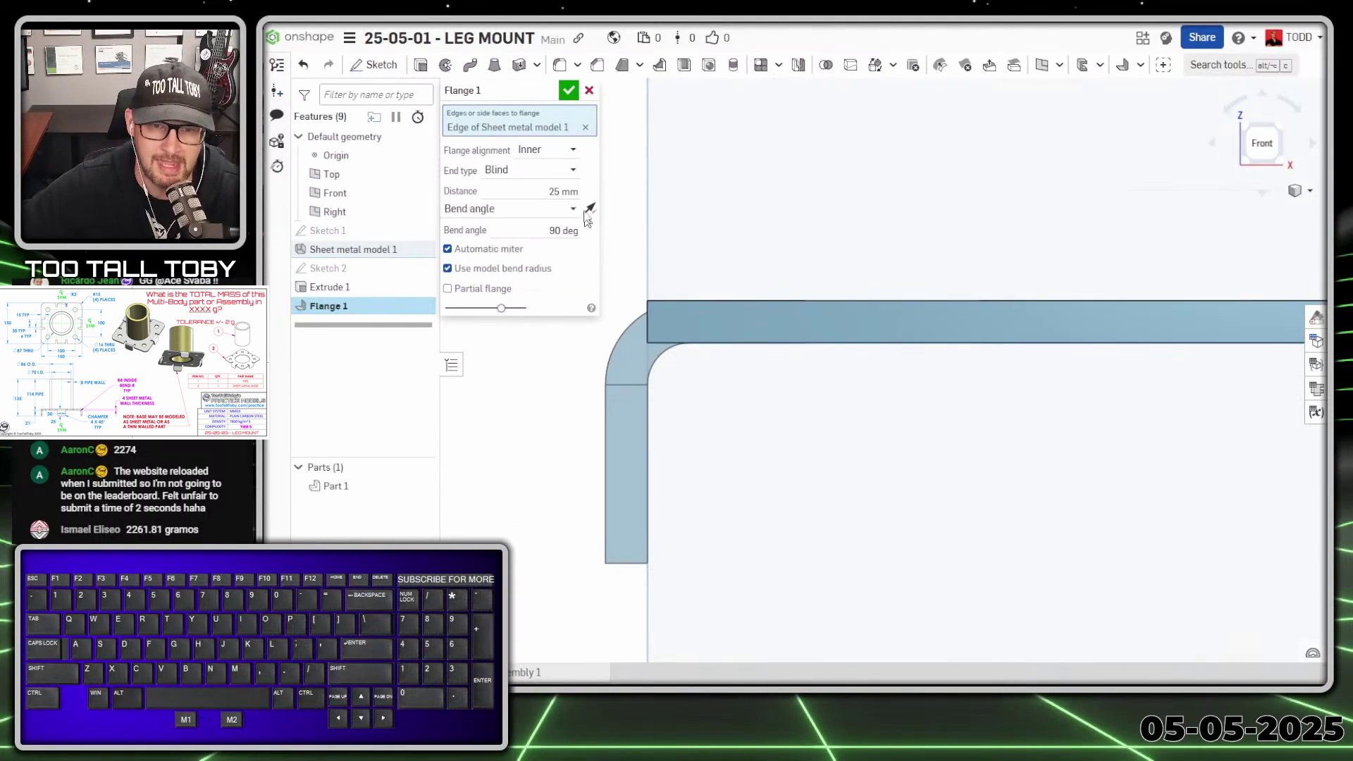
Try the Hold line alignment for the flange, set it to Outer, and accept the flange.
{"action": "left_click", "coordinate": [568, 150]}
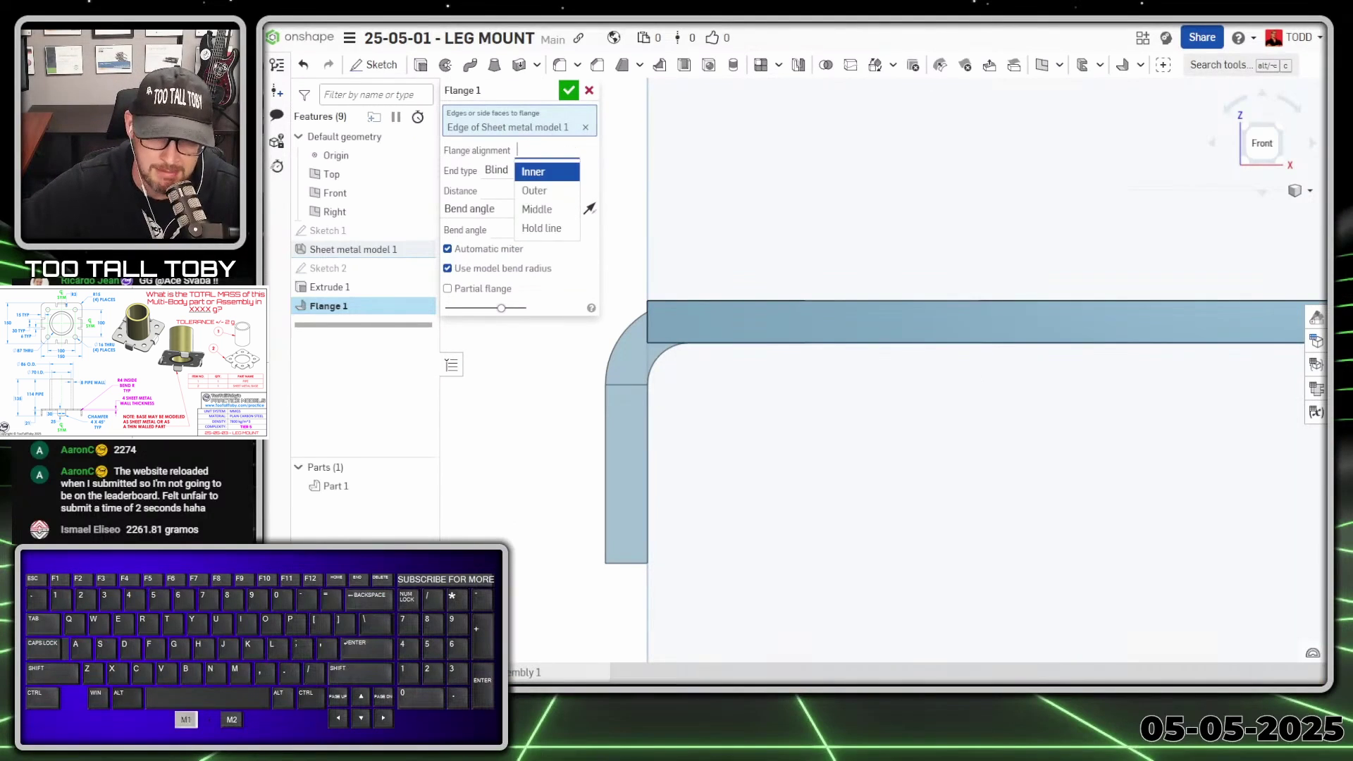
{"action": "left_click", "coordinate": [535, 190]}
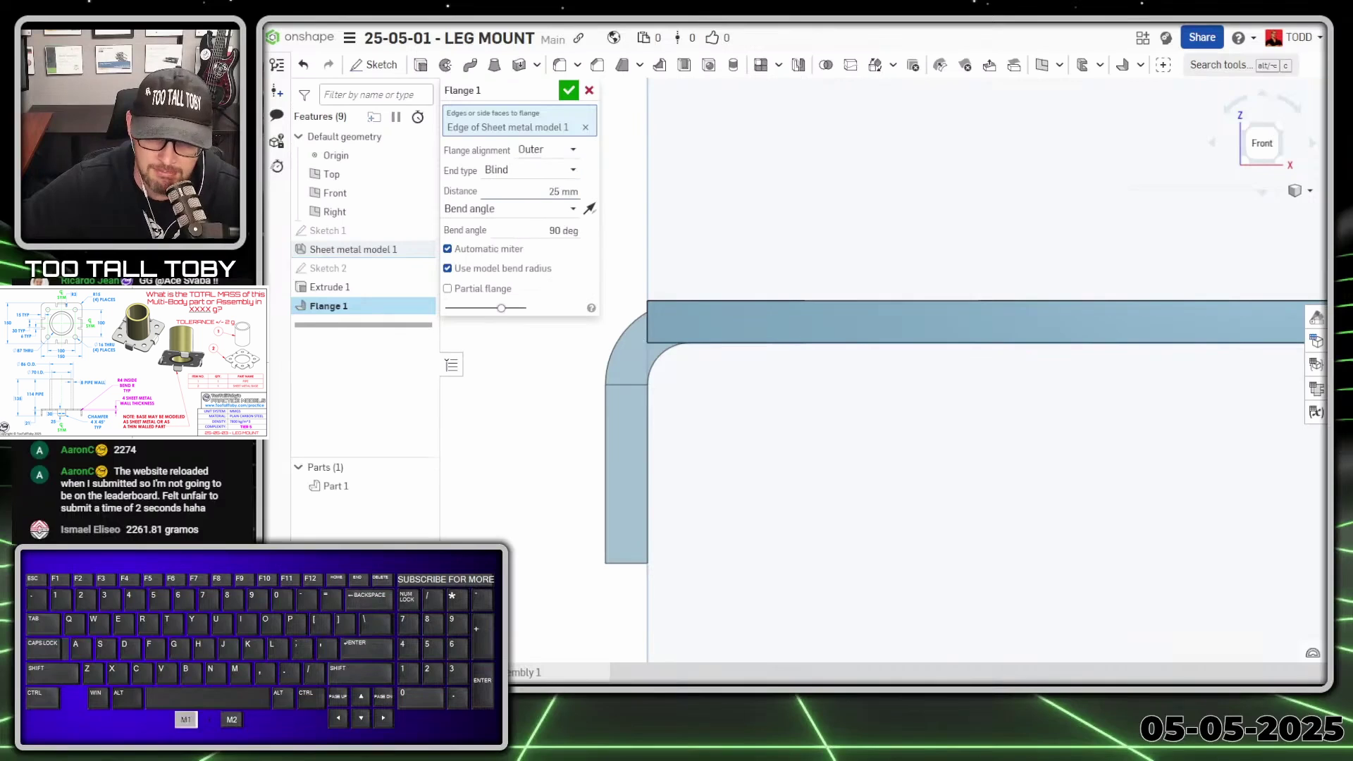
{"action": "left_click", "coordinate": [535, 148]}
{"action": "left_click", "coordinate": [553, 226]}
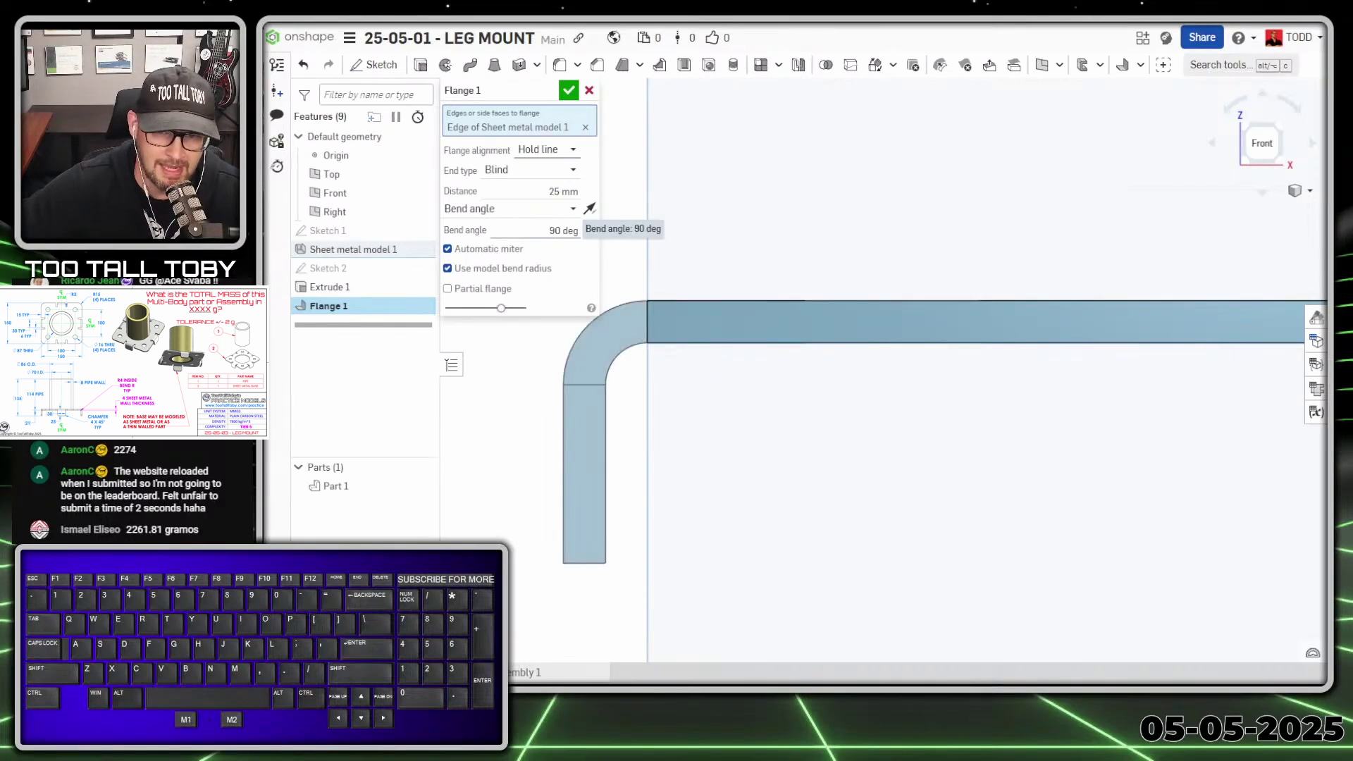
{"action": "left_click", "coordinate": [564, 150]}
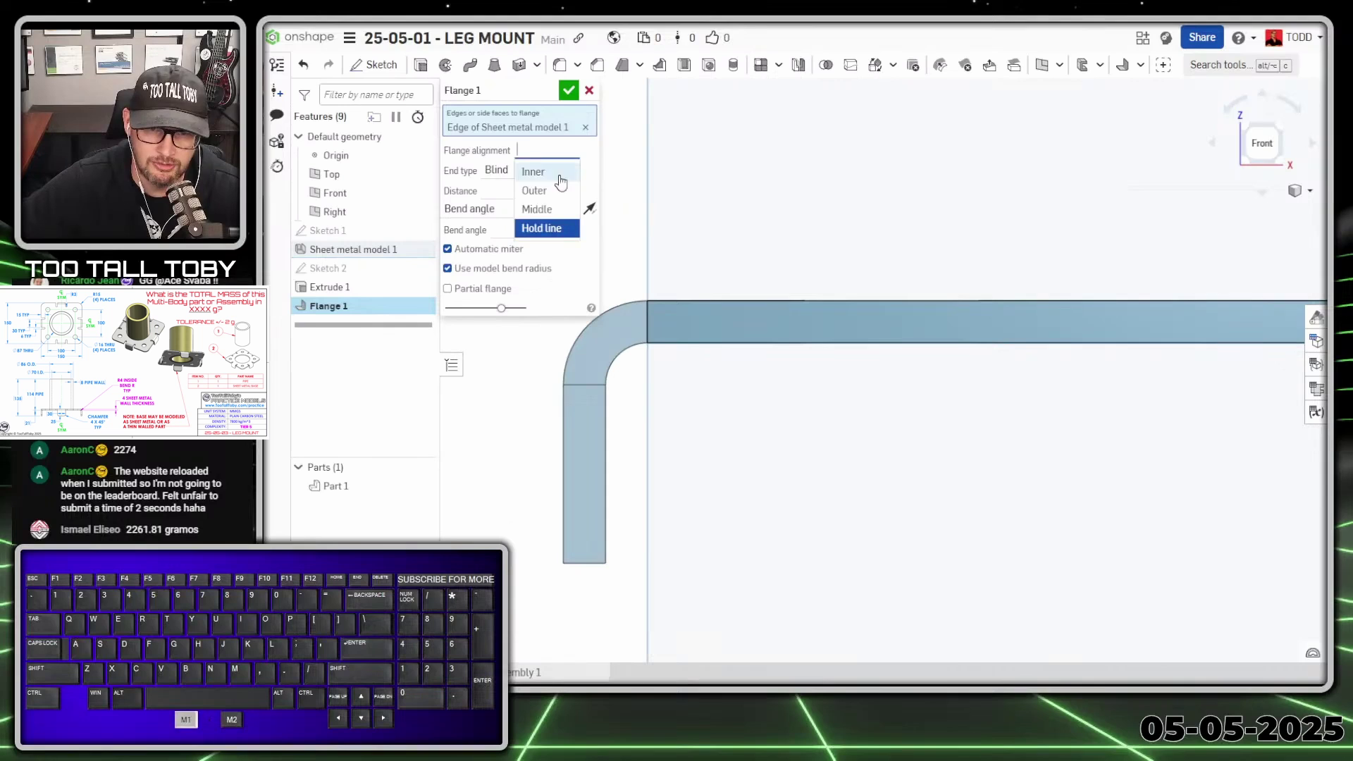
{"action": "left_click", "coordinate": [547, 197]}
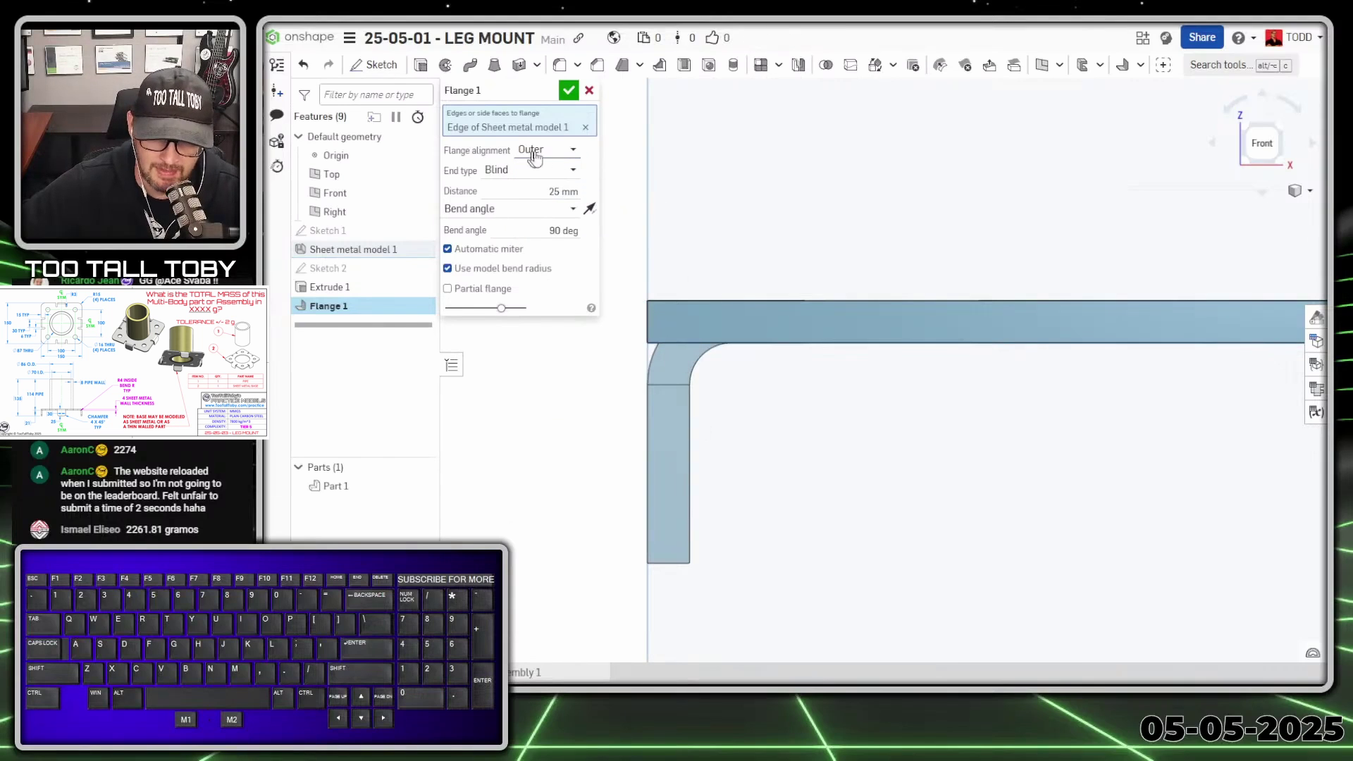
{"action": "left_click", "coordinate": [568, 90]}
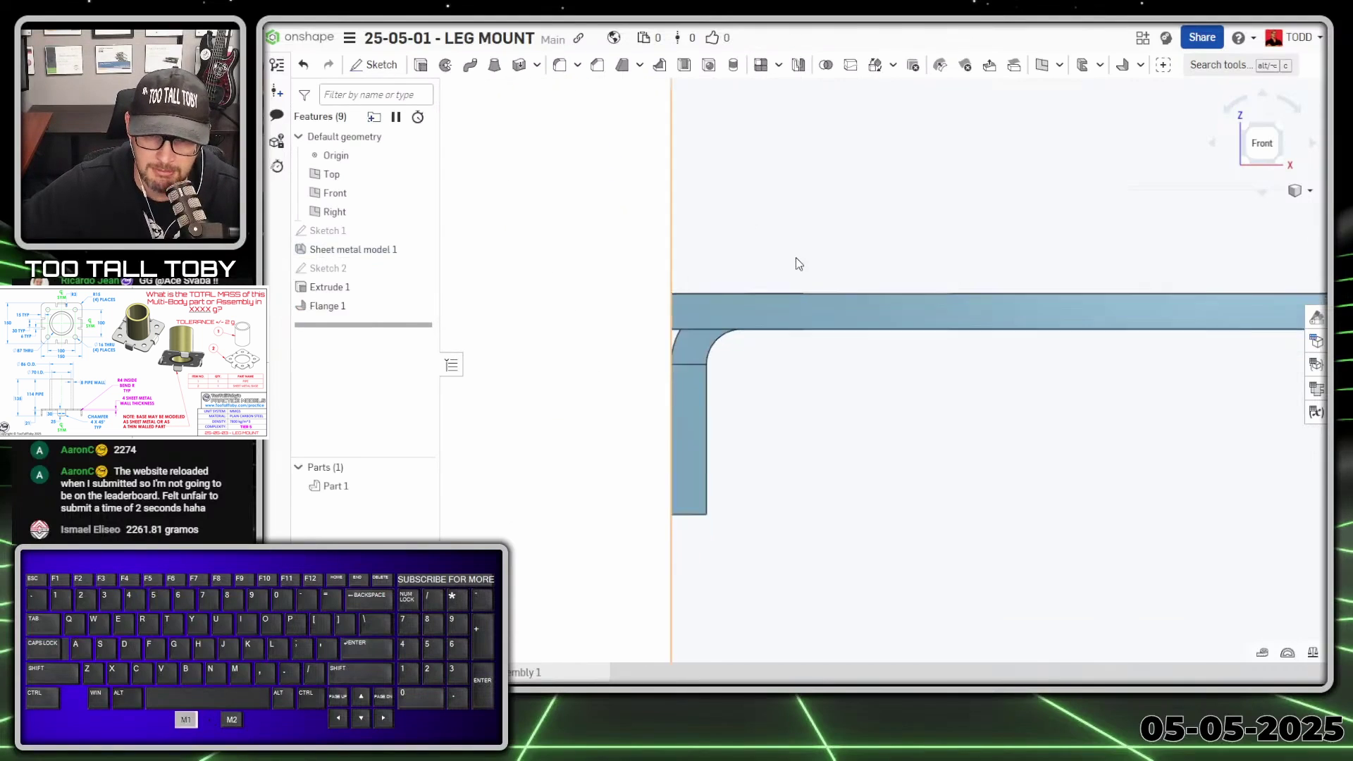
Measure the parallel distance between the plate's top face and the flange's lower end face, and clear the selection.
{"action": "scroll", "coordinate": [789, 338], "scroll_direction": "down", "scroll_amount": 2}
{"action": "right_click_drag", "start_coordinate": [780, 422], "coordinate": [730, 324]}
{"action": "left_click", "coordinate": [758, 285]}
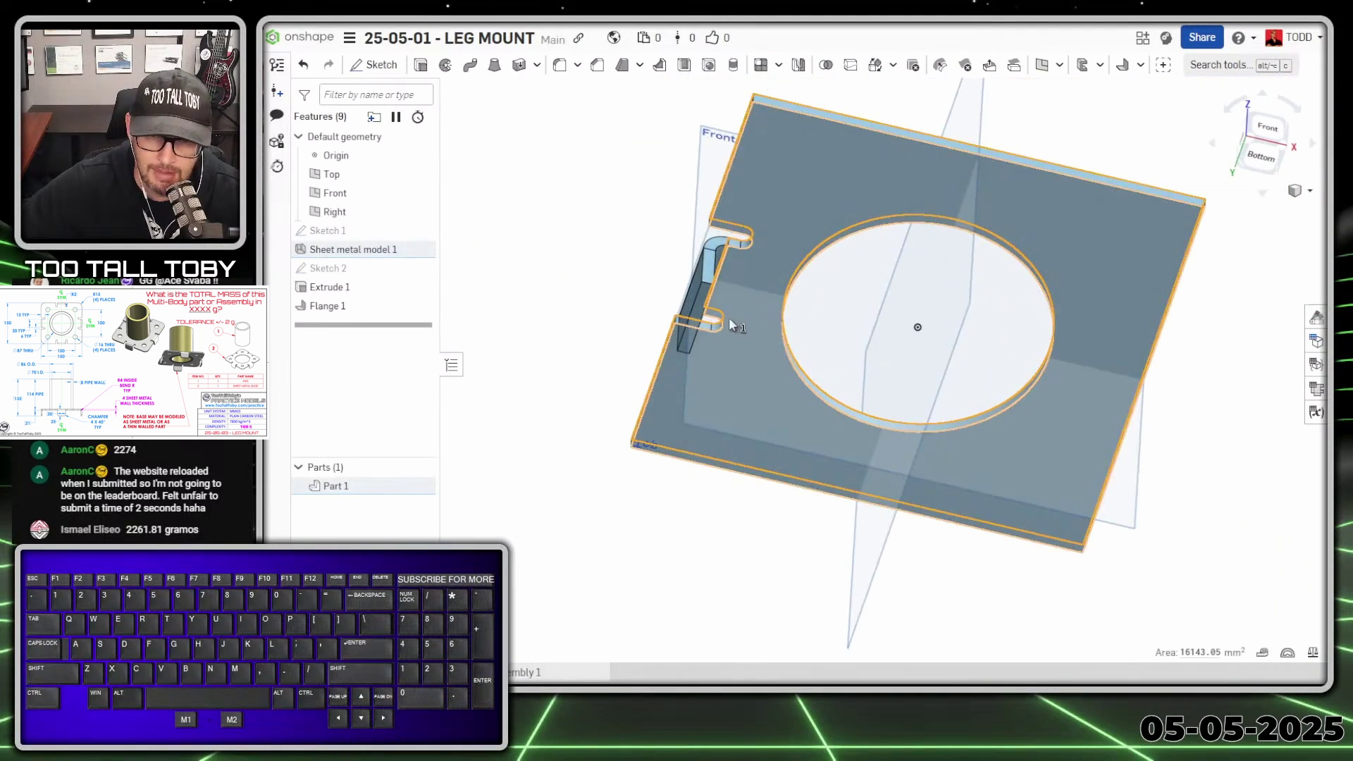
{"action": "left_click", "coordinate": [700, 319]}
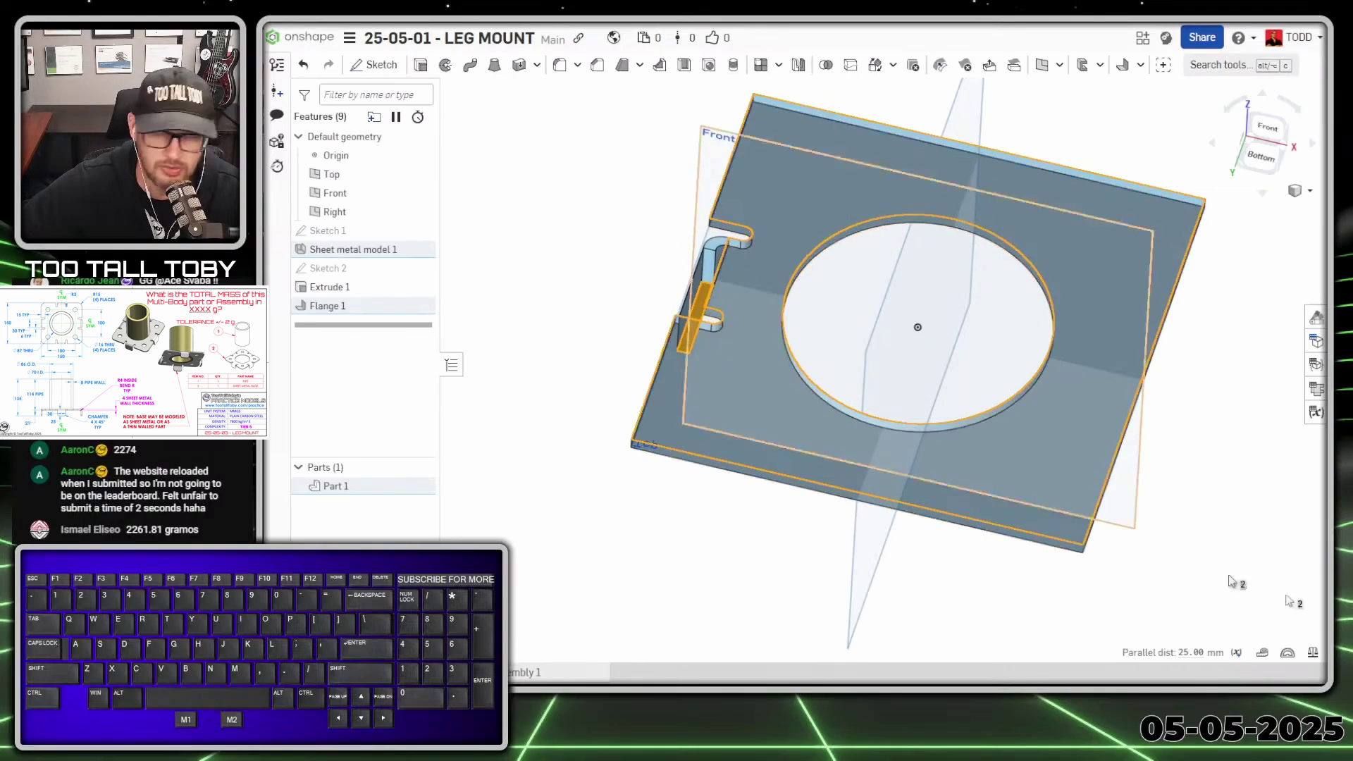
{"action": "key", "text": "1"}
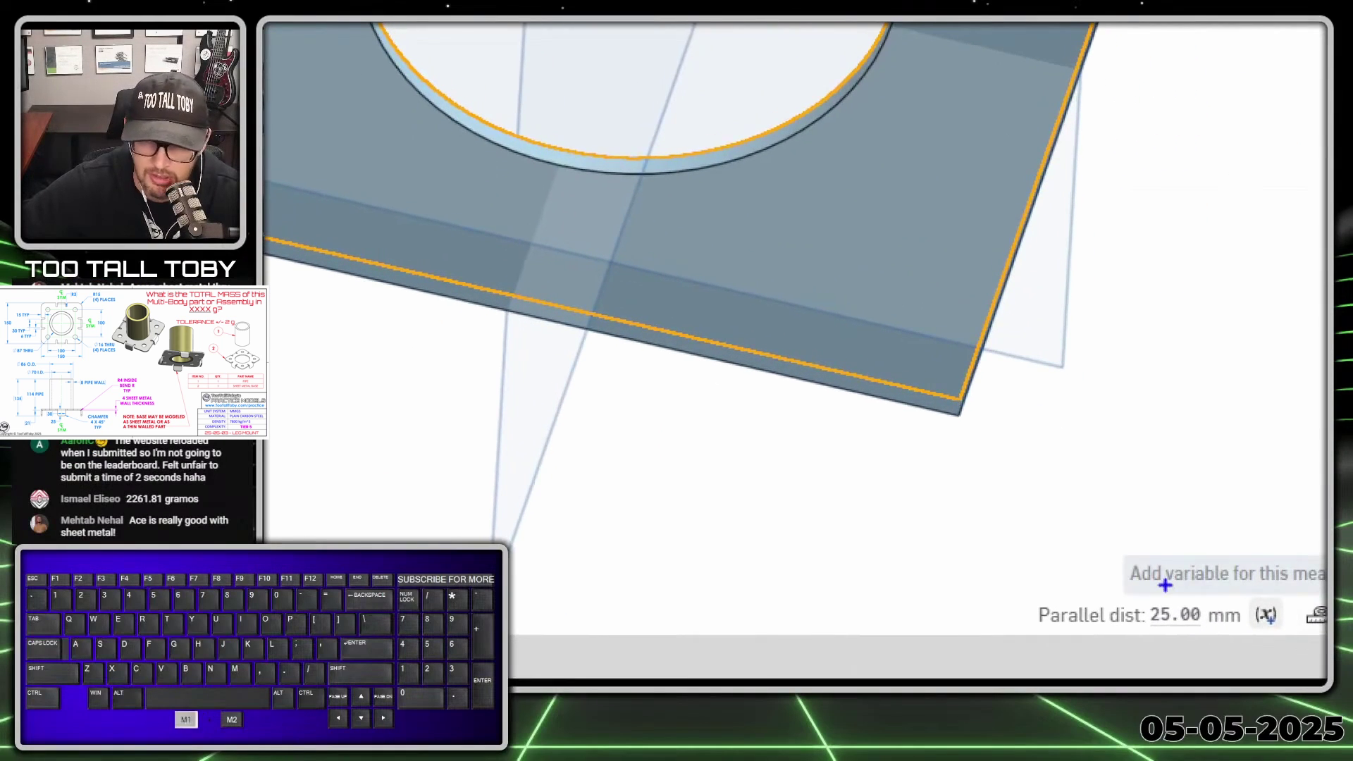
{"action": "left_click_drag", "start_coordinate": [1167, 582], "coordinate": [1249, 418], "text": "ctrl+shift"}
{"action": "mouse_move", "coordinate": [1173, 586]}
{"action": "left_mouse_down"}
{"action": "mouse_move", "coordinate": [981, 634]}
{"action": "mouse_move", "coordinate": [1229, 573]}
{"action": "mouse_move", "coordinate": [1084, 598]}
{"action": "left_mouse_up"}
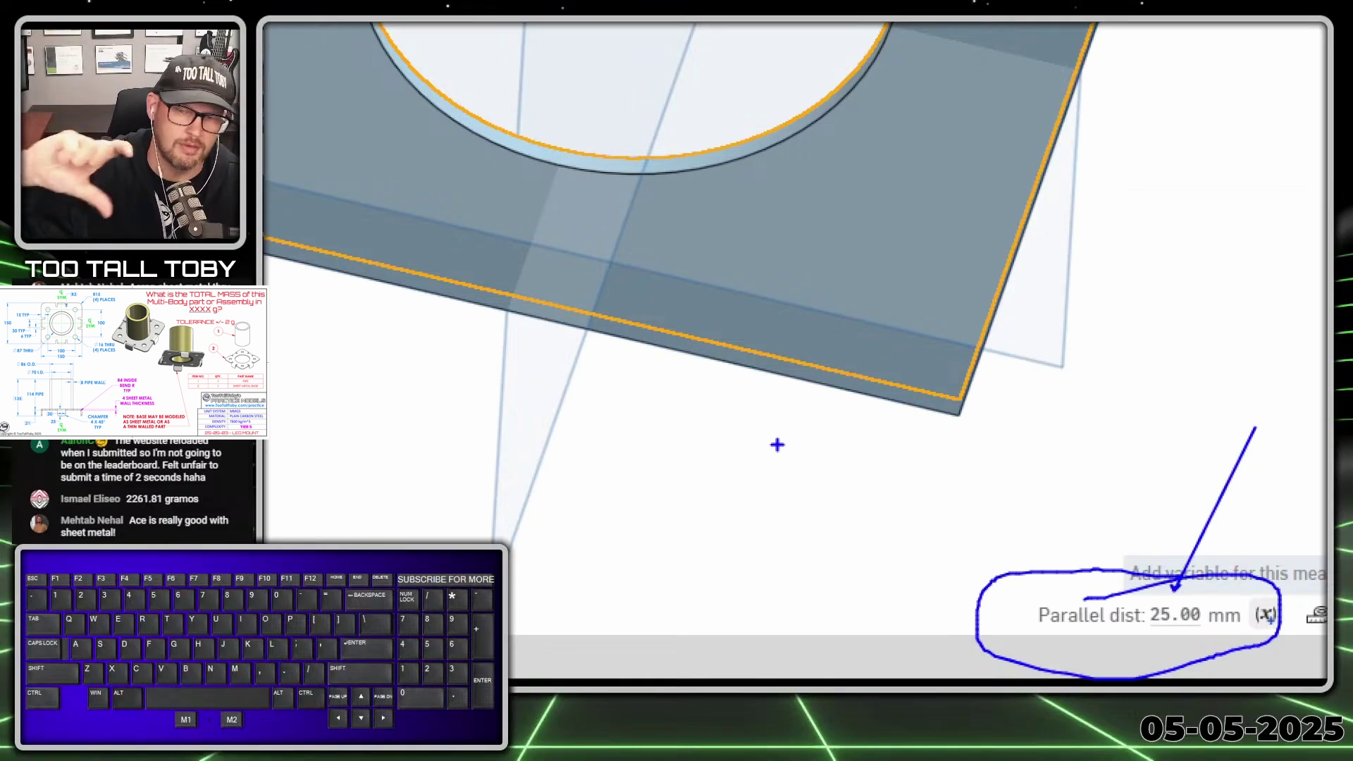
{"action": "key", "text": "Escape"}
{"action": "key", "text": "shift+1"}
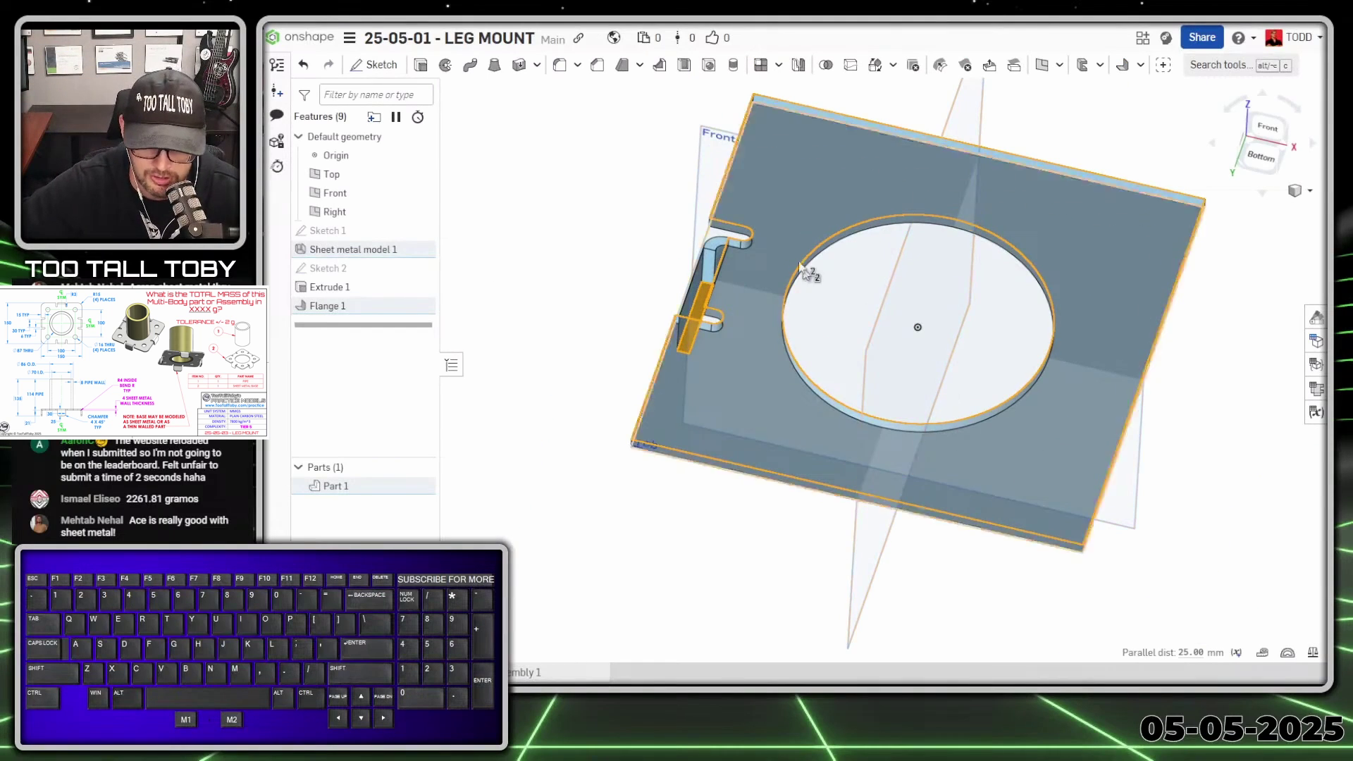
{"action": "key", "text": "shift+7"}
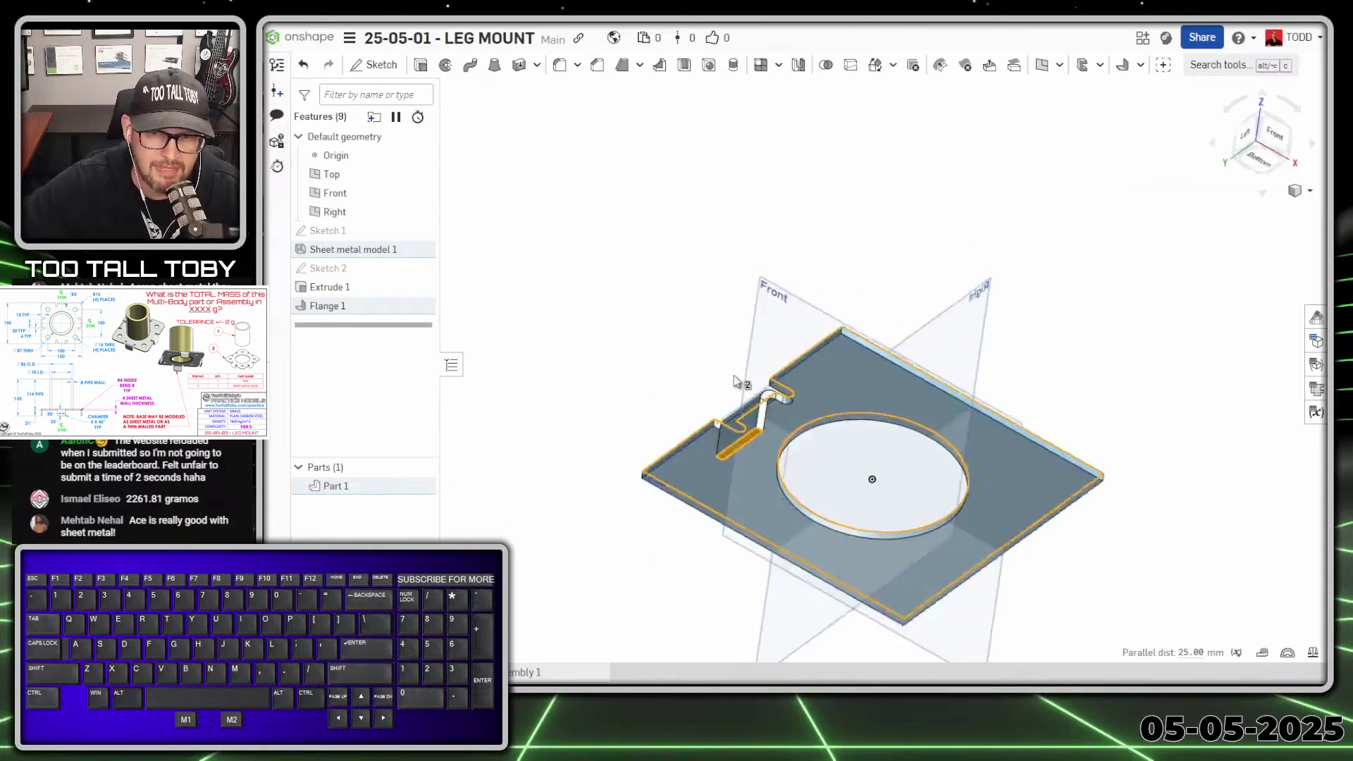
{"action": "left_click", "coordinate": [663, 230]}
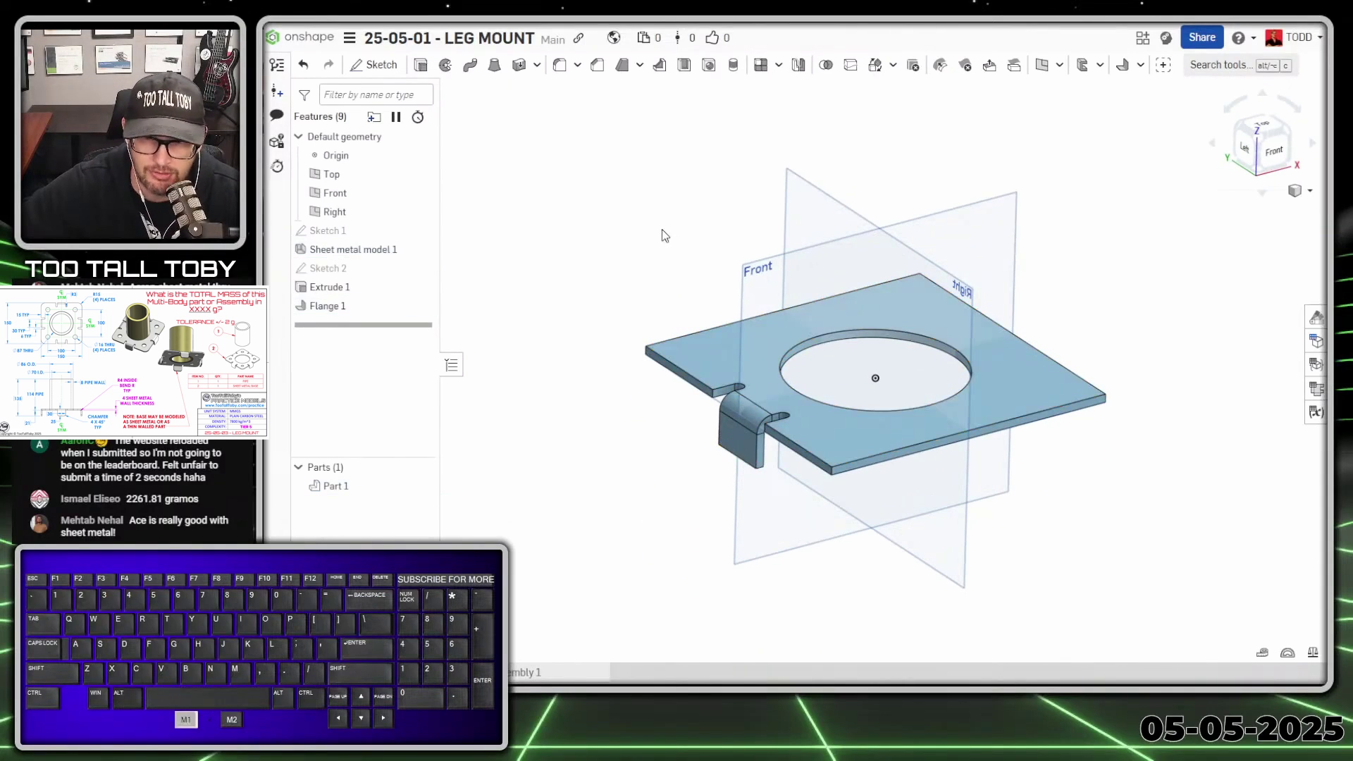
{"action": "left_click", "coordinate": [600, 67]}
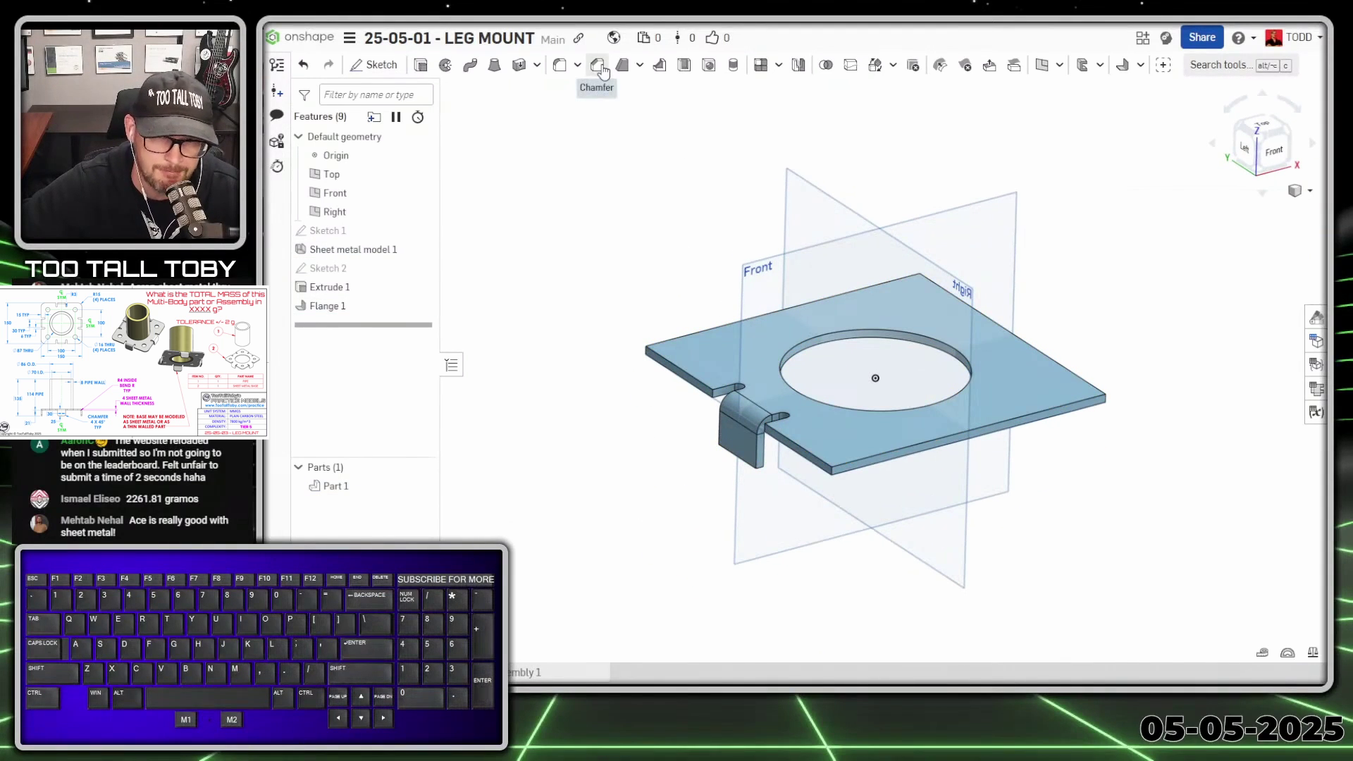
{"action": "left_click", "coordinate": [556, 192]}
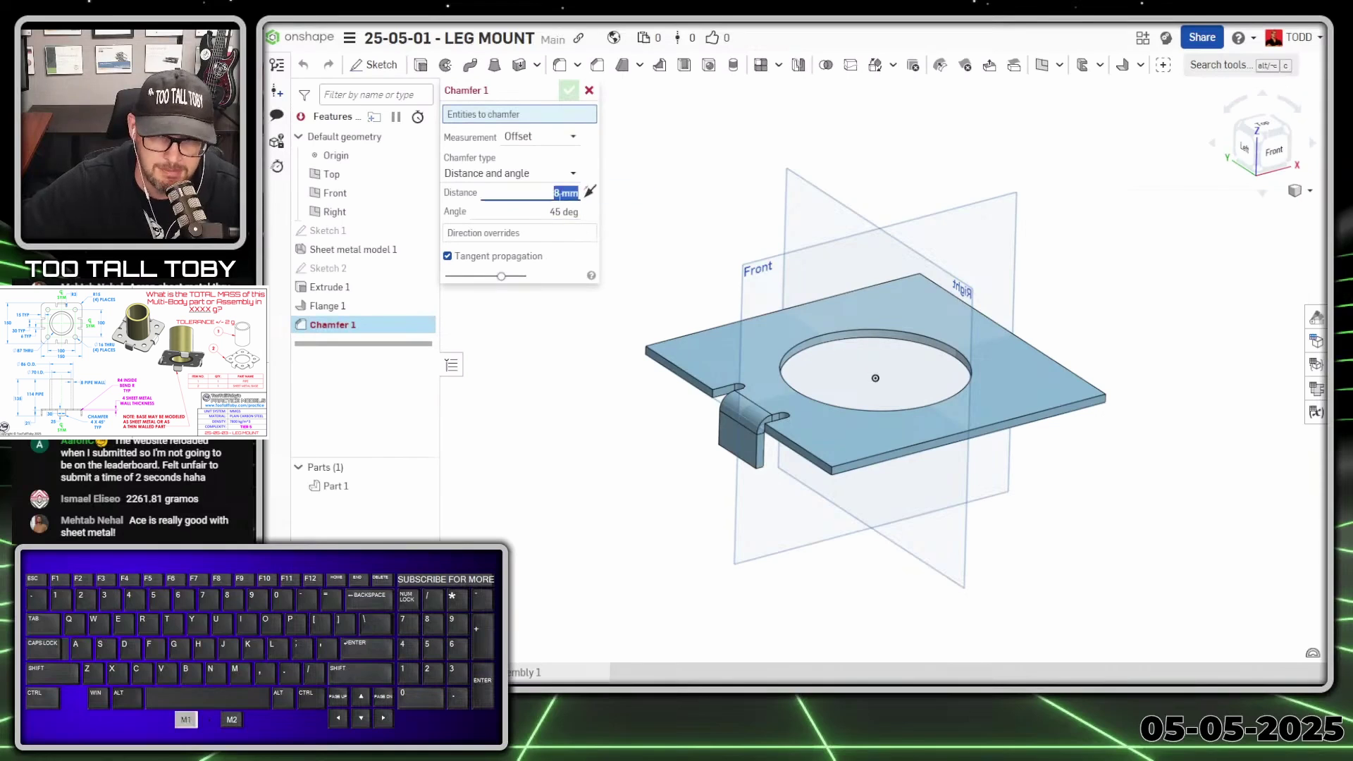
{"action": "type", "text": "4"}
{"action": "key", "text": "Return"}
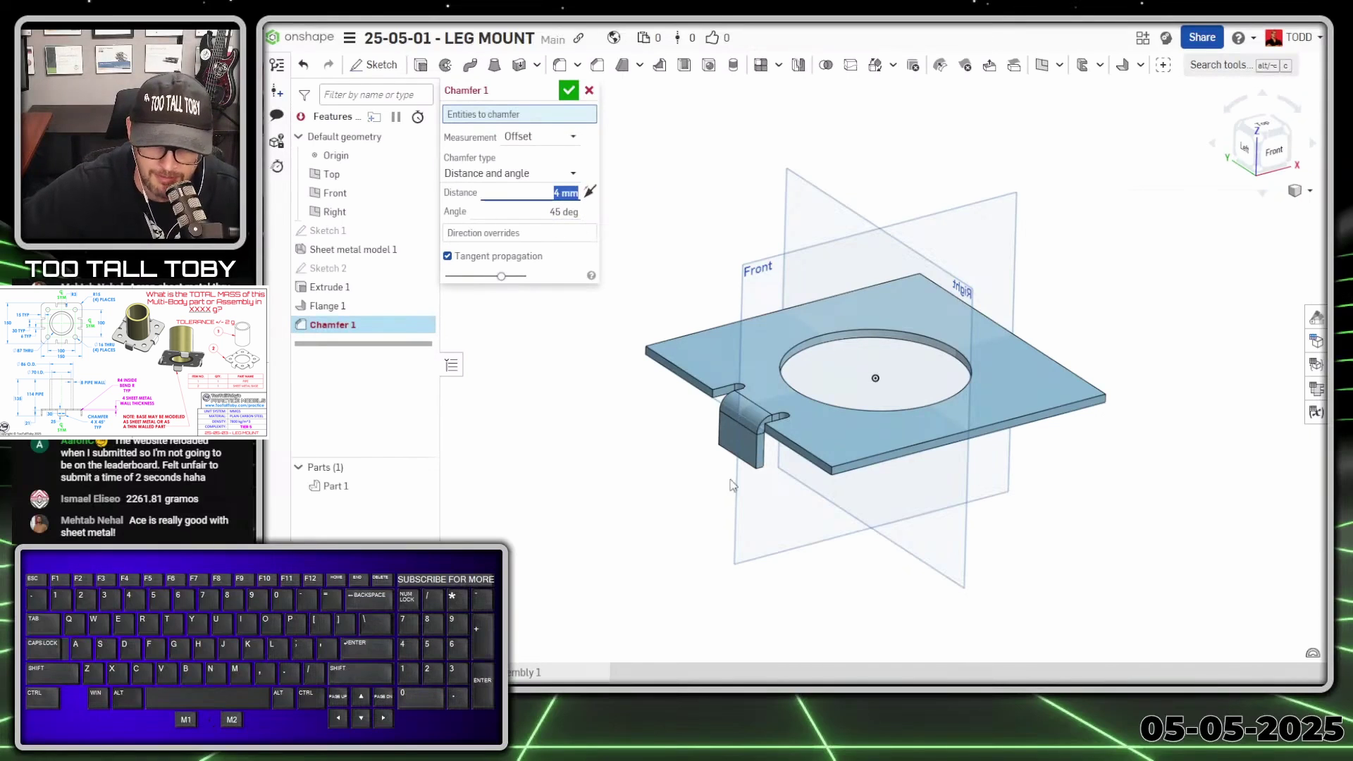
{"action": "right_click_drag", "start_coordinate": [733, 484], "coordinate": [720, 472]}
{"action": "scroll", "coordinate": [725, 361], "scroll_direction": "down", "scroll_amount": 6}
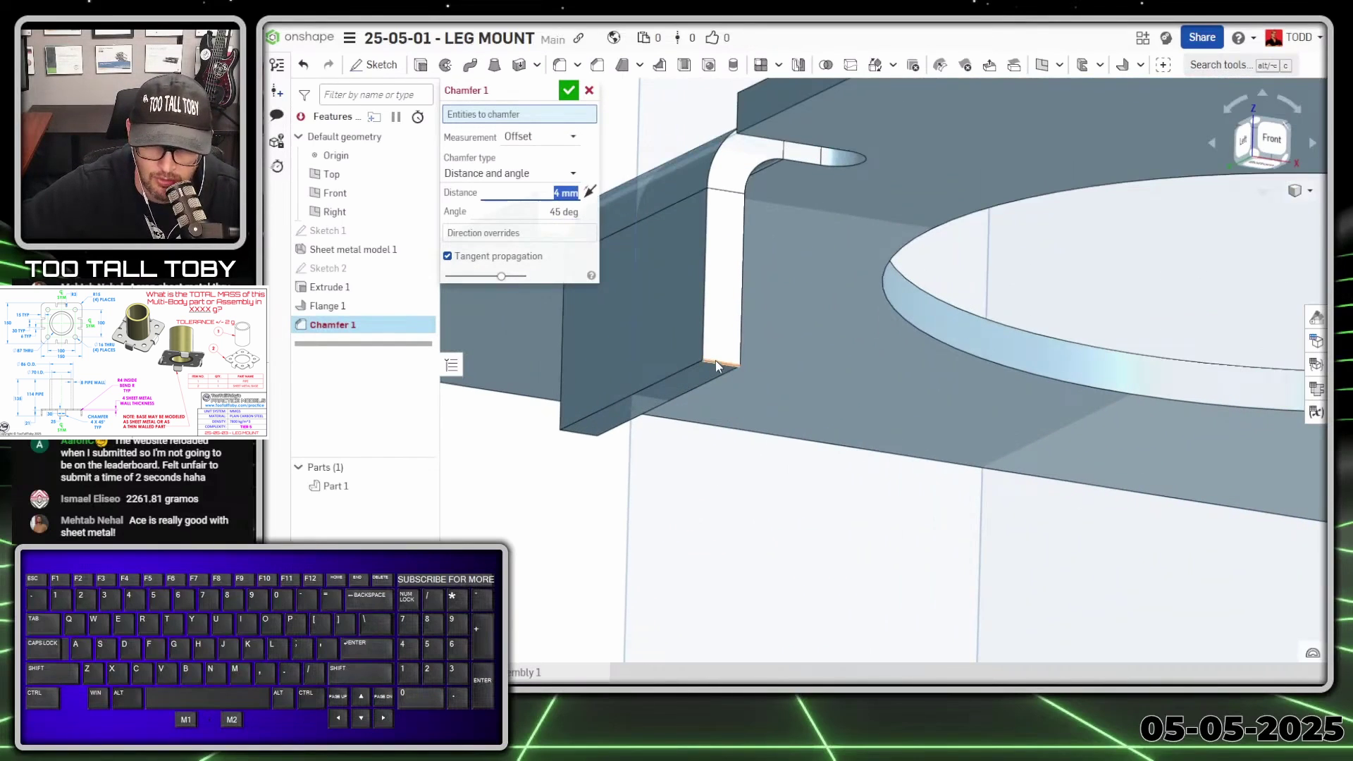
{"action": "left_click", "coordinate": [717, 366]}
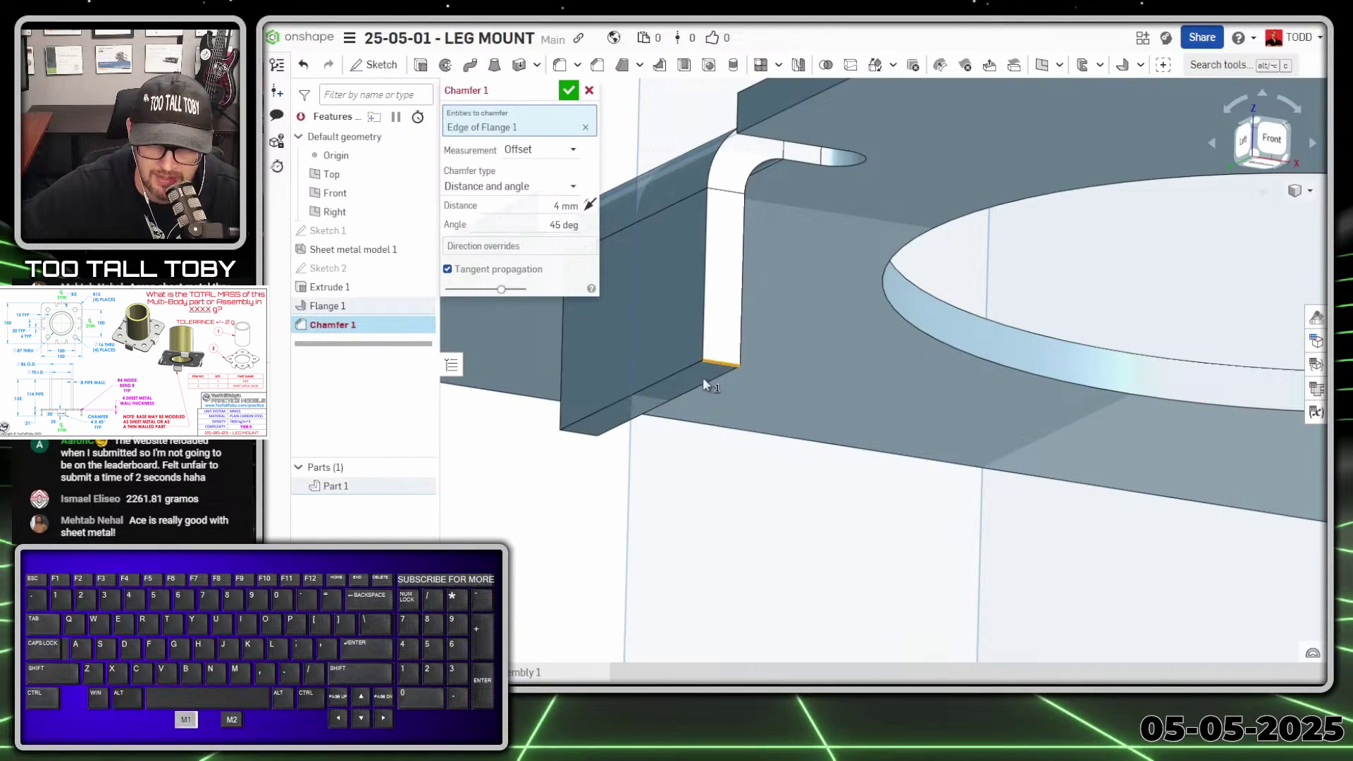
{"action": "left_click", "coordinate": [569, 433]}
{"action": "scroll", "coordinate": [634, 450], "scroll_direction": "up", "scroll_amount": 5}
{"action": "mouse_move", "coordinate": [679, 453]}
{"action": "right_mouse_down"}
{"action": "mouse_move", "coordinate": [741, 420]}
{"action": "mouse_move", "coordinate": [697, 442]}
{"action": "right_mouse_up"}
{"action": "scroll", "coordinate": [698, 443], "scroll_direction": "down", "scroll_amount": 4}
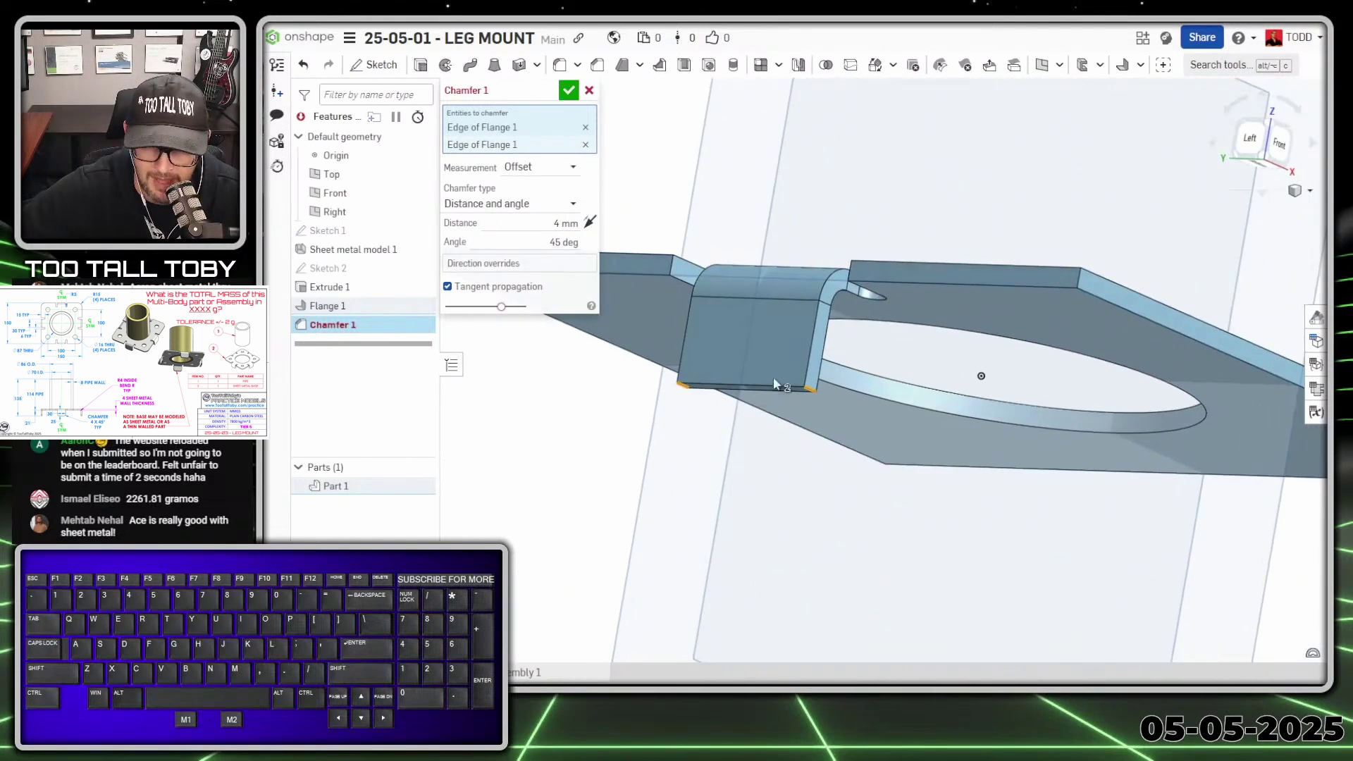
{"action": "scroll", "coordinate": [747, 441], "scroll_direction": "down", "scroll_amount": 3}
{"action": "scroll", "coordinate": [751, 430], "scroll_direction": "up", "scroll_amount": 3}
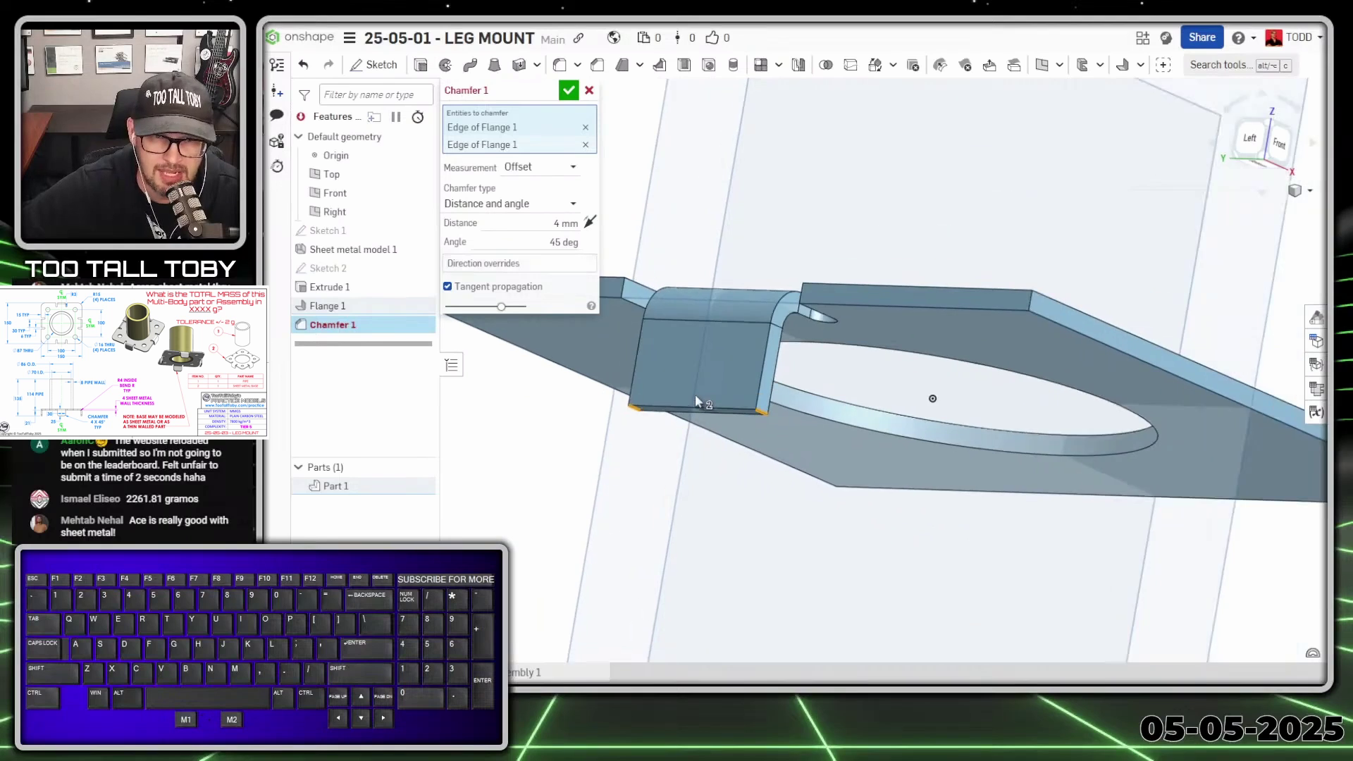
{"action": "scroll", "coordinate": [725, 409], "scroll_direction": "down", "scroll_amount": 2}
{"action": "right_click_drag", "start_coordinate": [726, 409], "coordinate": [854, 363]}
{"action": "scroll", "coordinate": [856, 370], "scroll_direction": "down", "scroll_amount": 2}
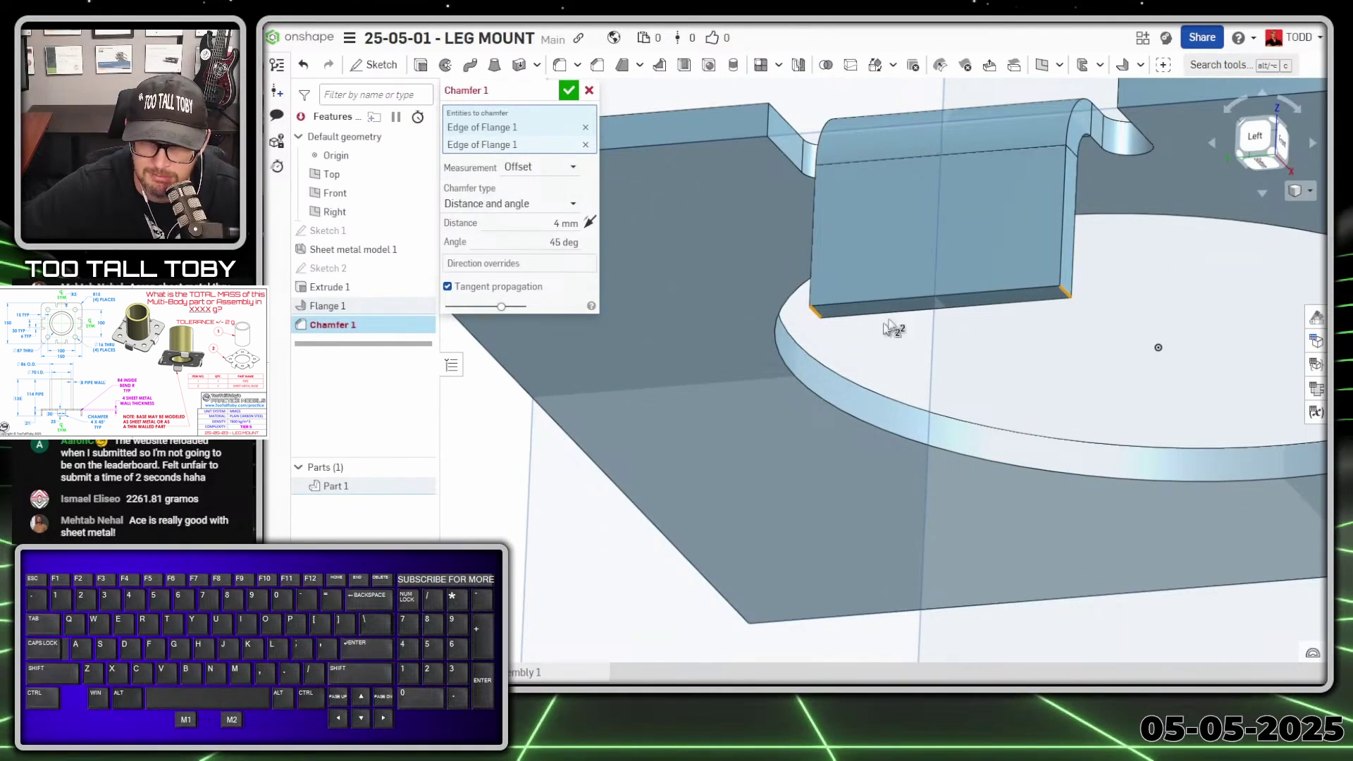
{"action": "scroll", "coordinate": [865, 357], "scroll_direction": "up", "scroll_amount": 2}
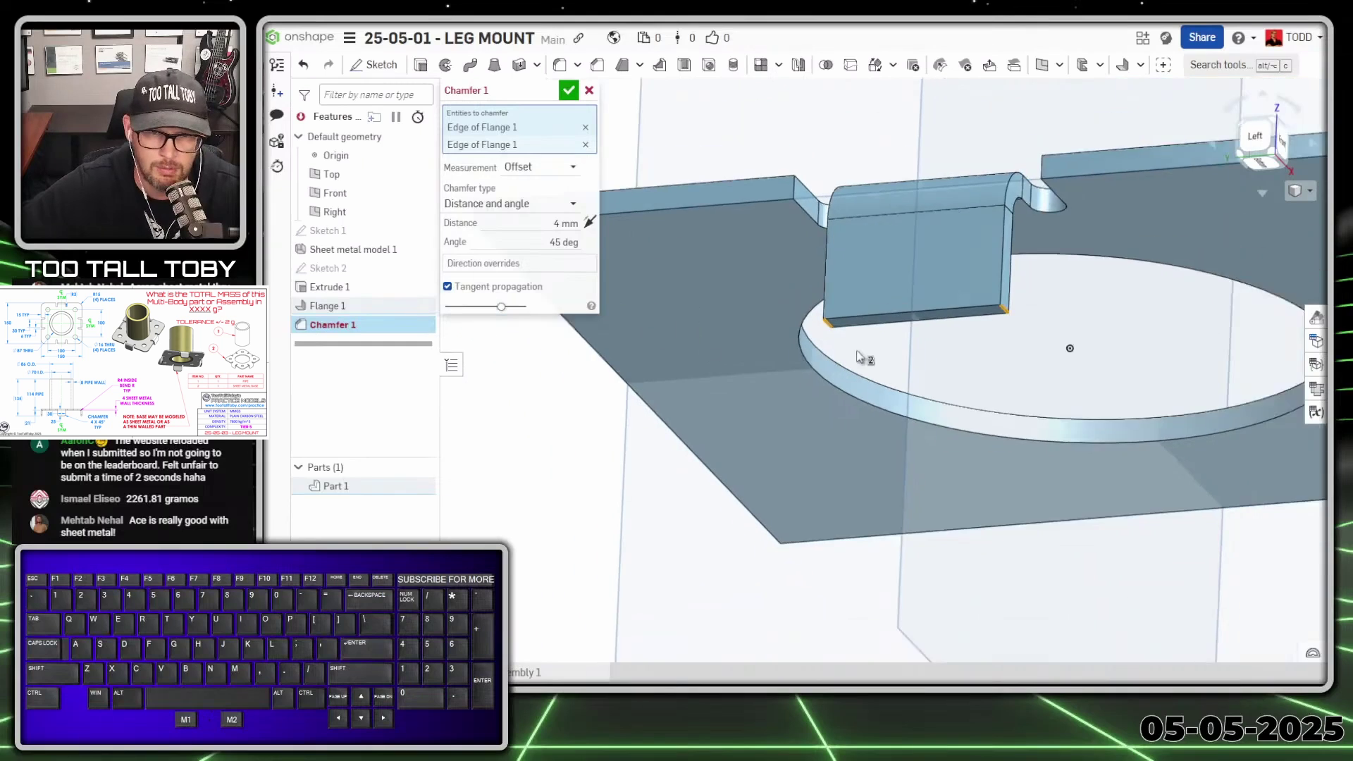
{"action": "left_click", "coordinate": [589, 90]}
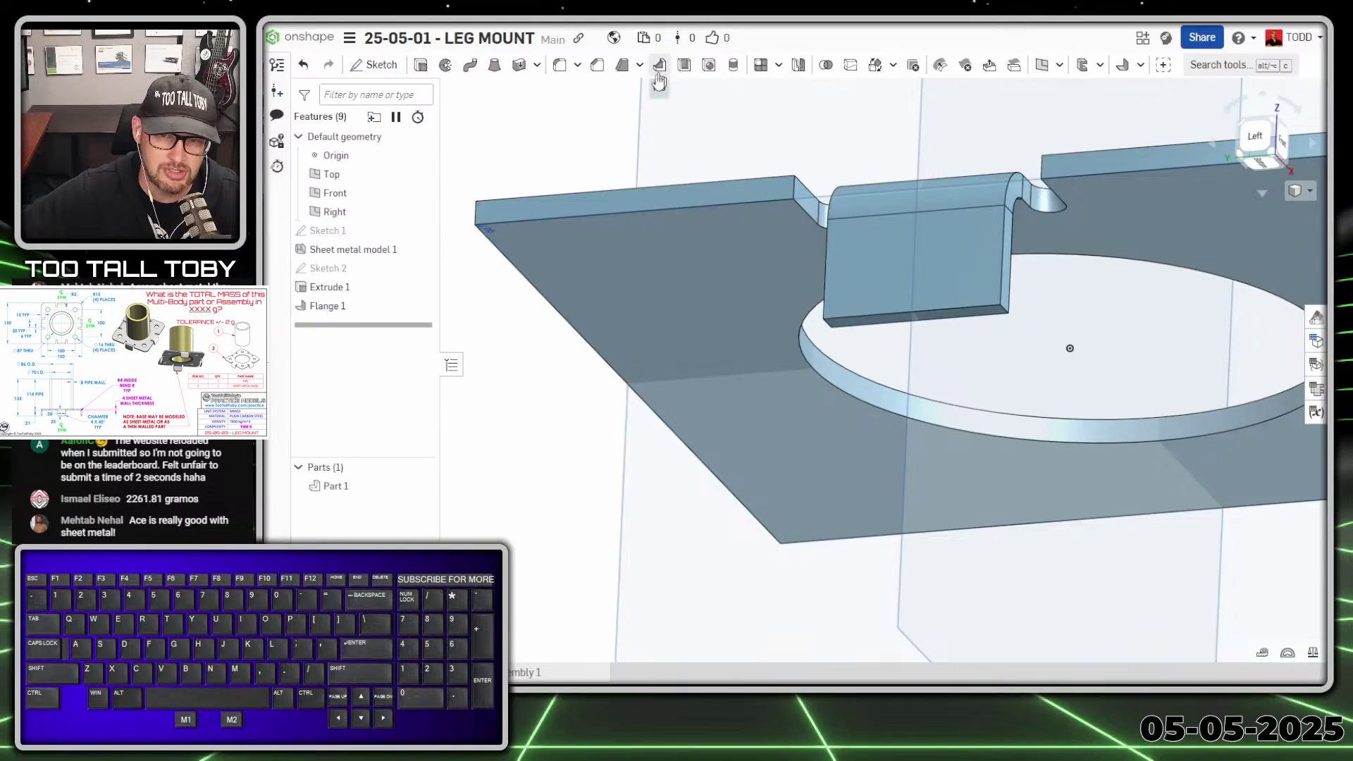
Add a sheet metal corner break with a 4 mm equal-distance chamfer at the flange's two lower corners.
{"action": "left_click", "coordinate": [1141, 66]}
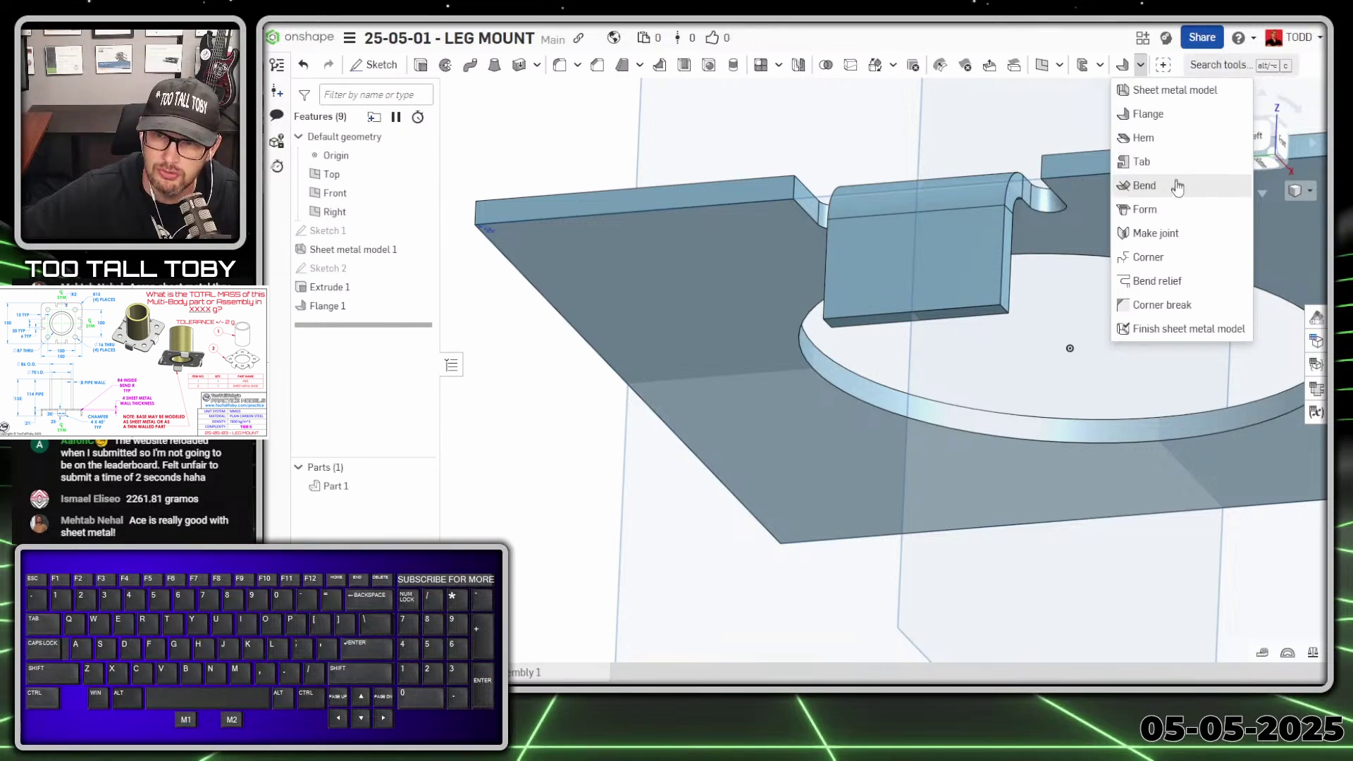
{"action": "left_click", "coordinate": [1161, 305]}
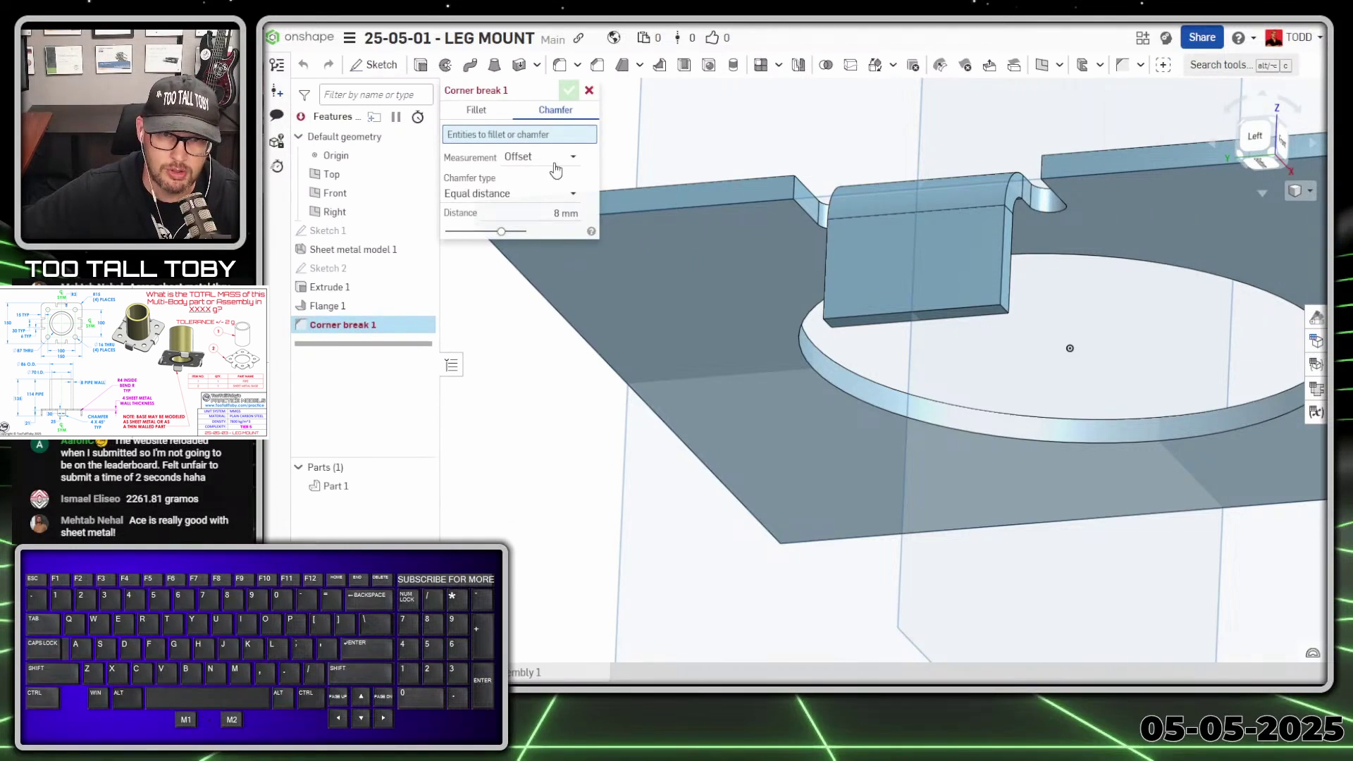
{"action": "left_click", "coordinate": [479, 114]}
{"action": "left_click", "coordinate": [552, 117]}
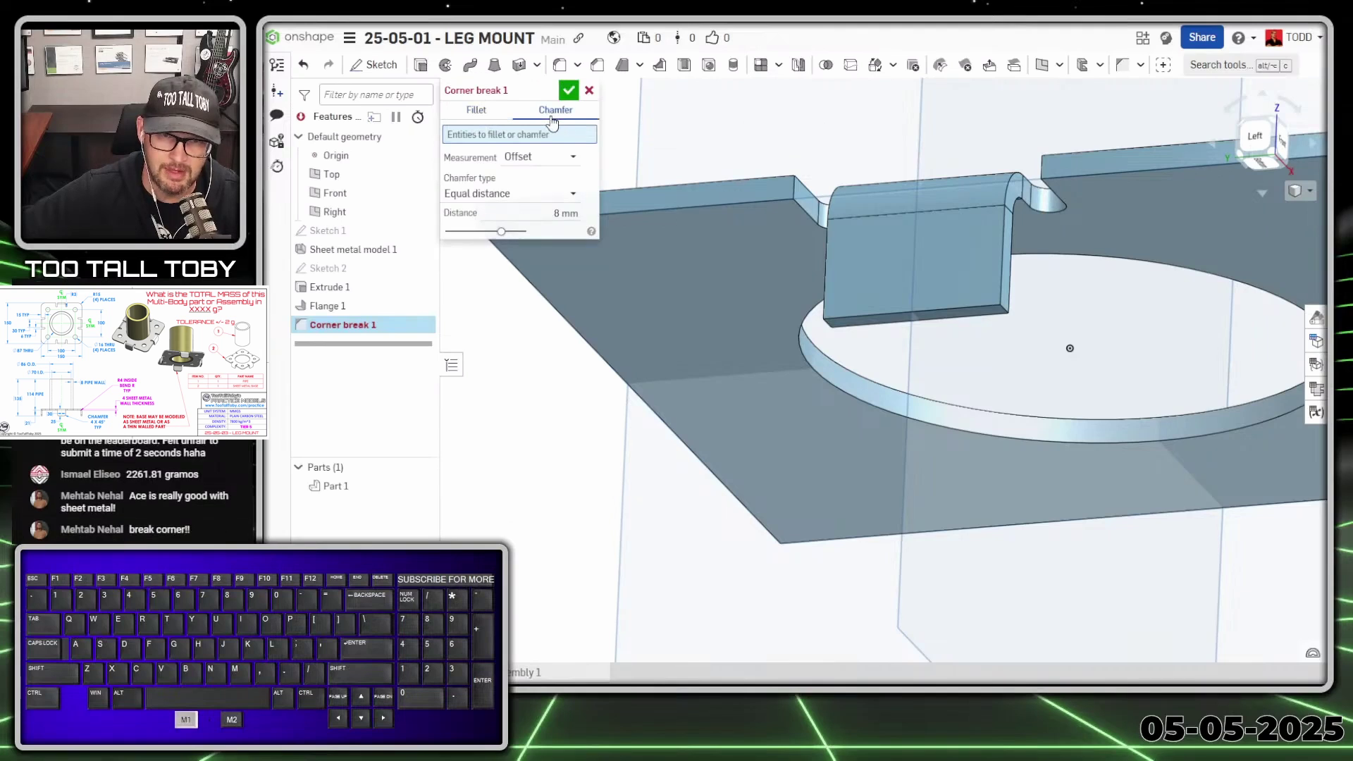
{"action": "left_click", "coordinate": [551, 213]}
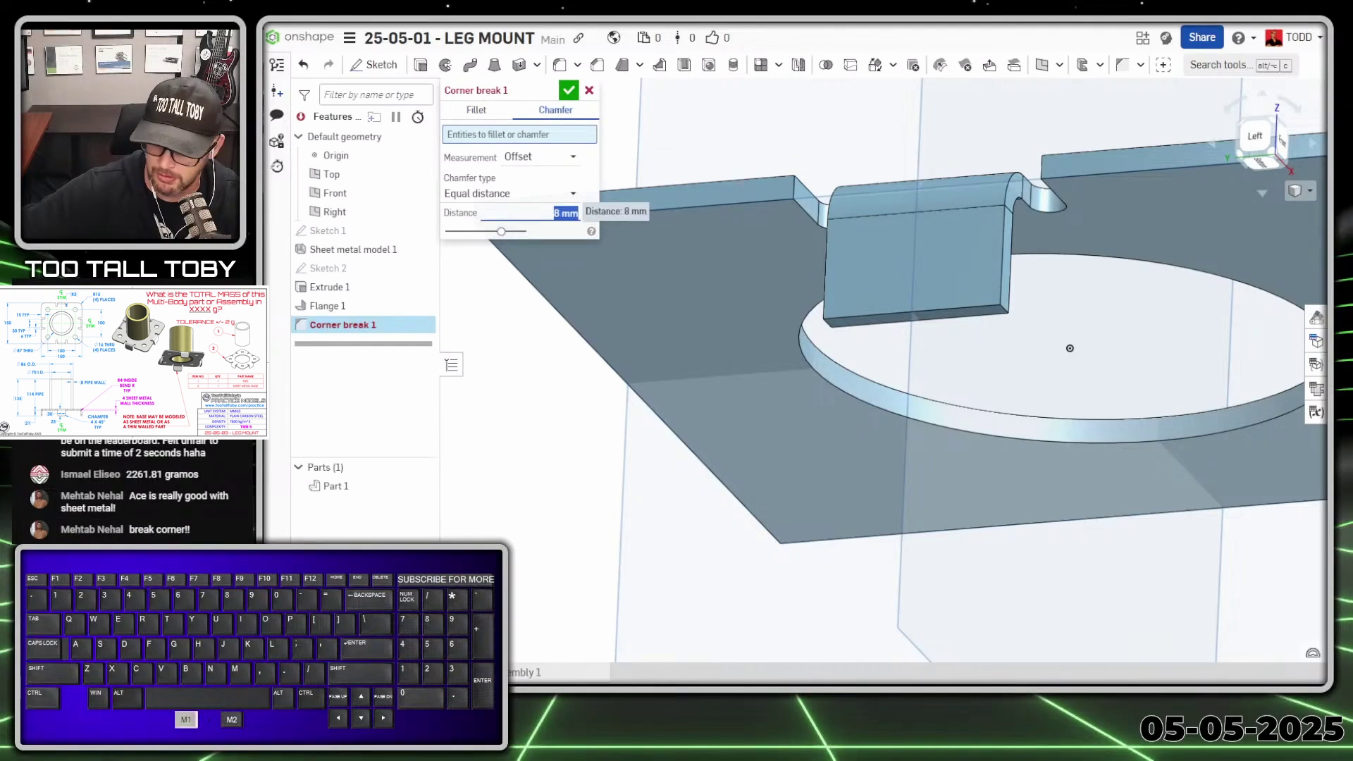
{"action": "type", "text": "4"}
{"action": "key", "text": "Return"}
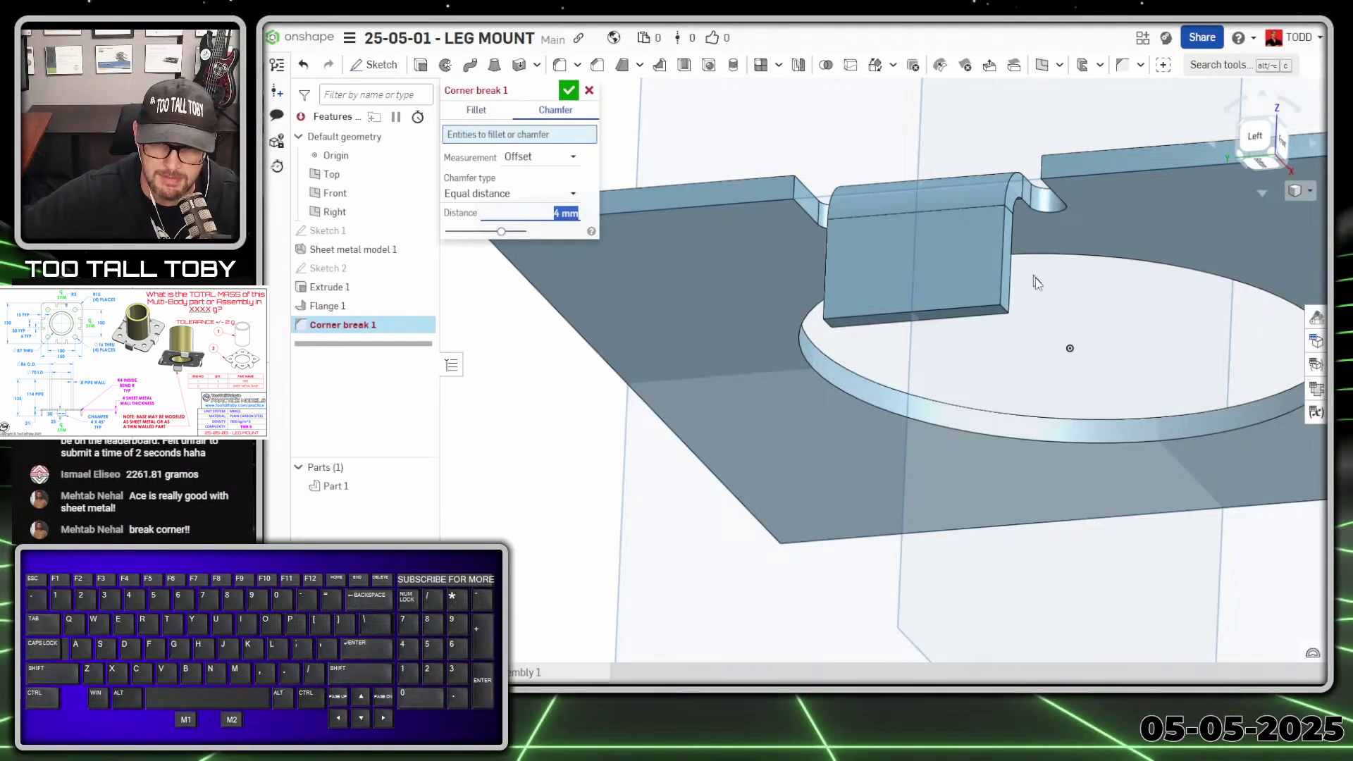
{"action": "left_click", "coordinate": [1007, 315]}
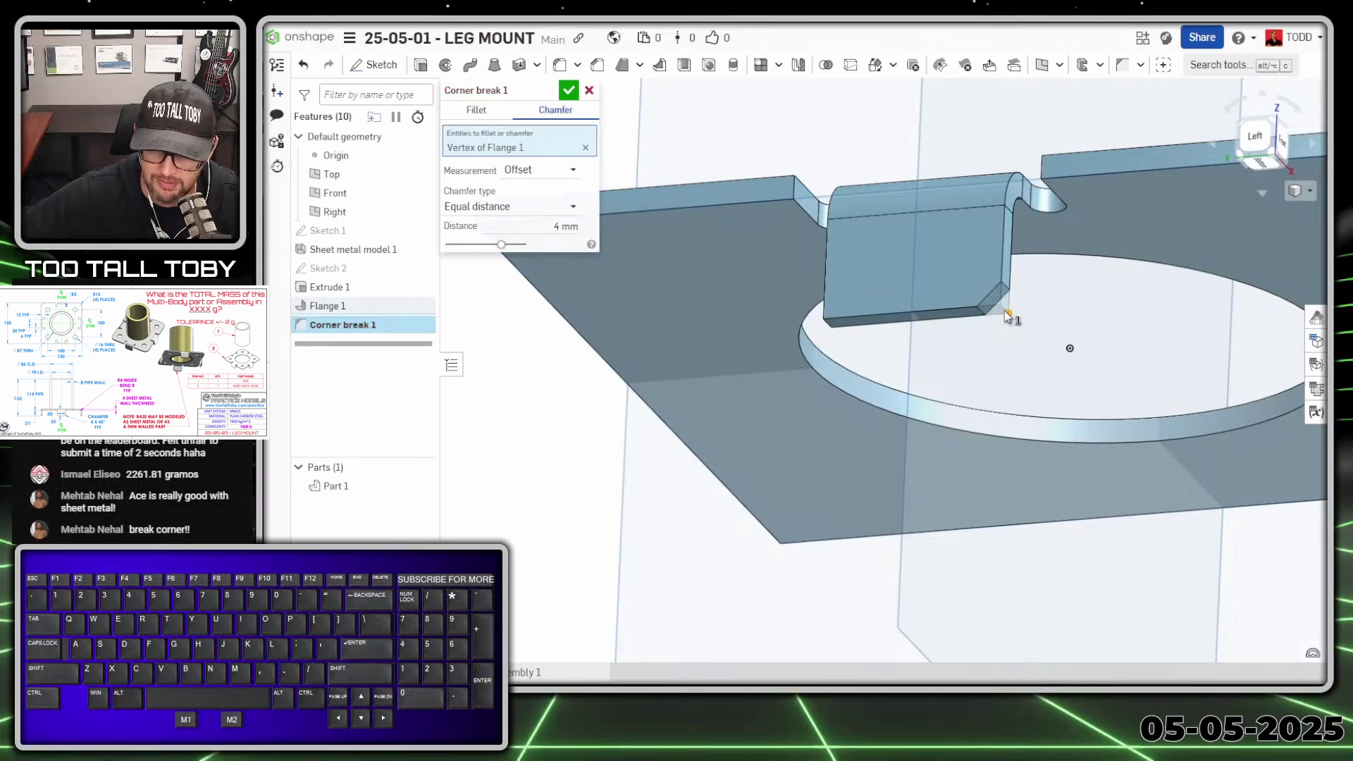
{"action": "left_click", "coordinate": [824, 322]}
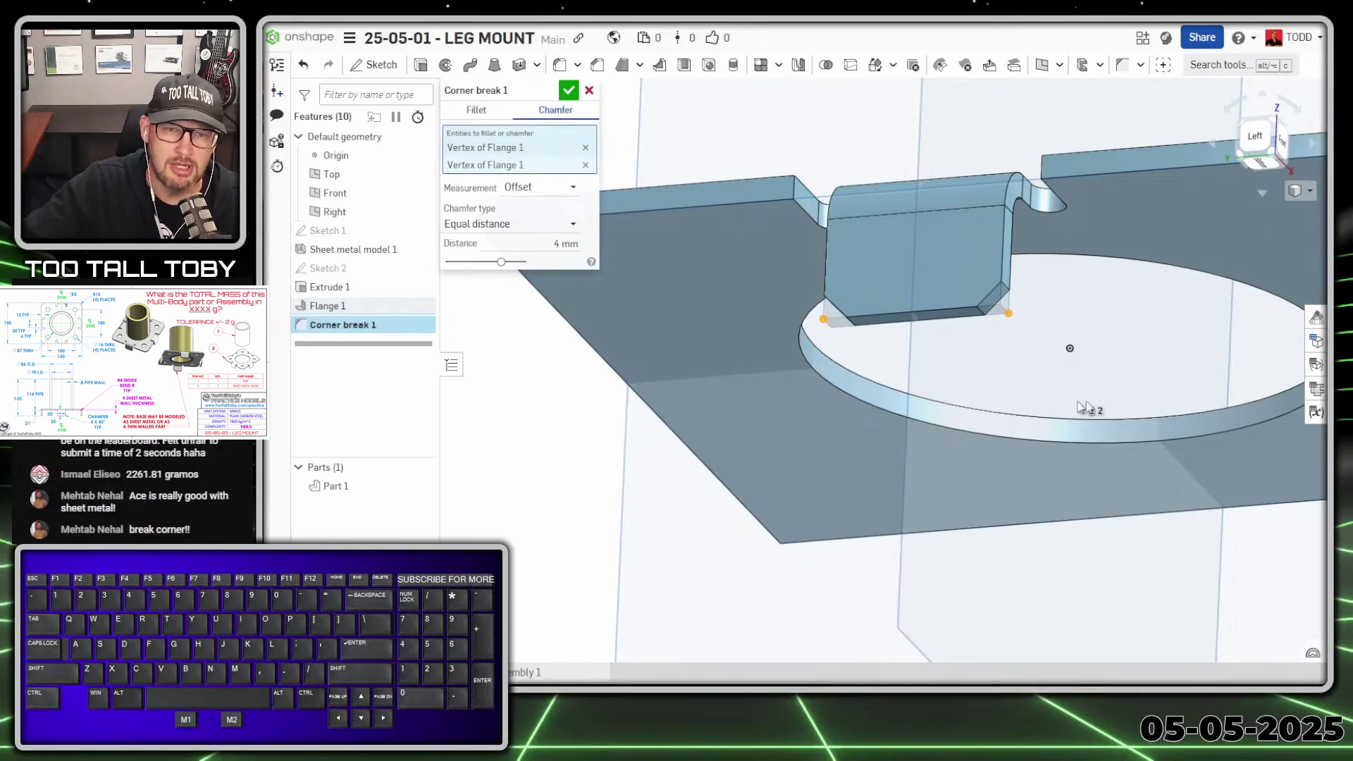
{"action": "left_click", "coordinate": [568, 90]}
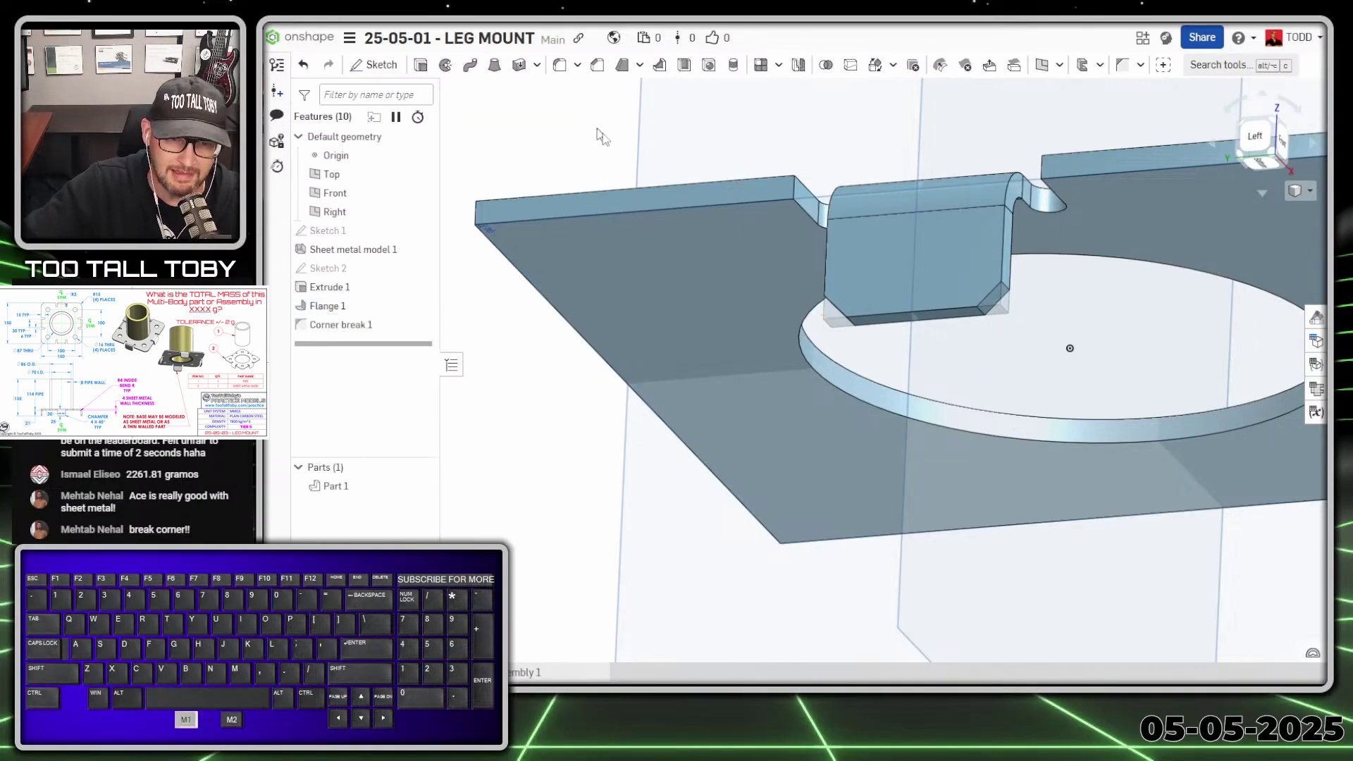
{"action": "left_click", "coordinate": [1141, 66]}
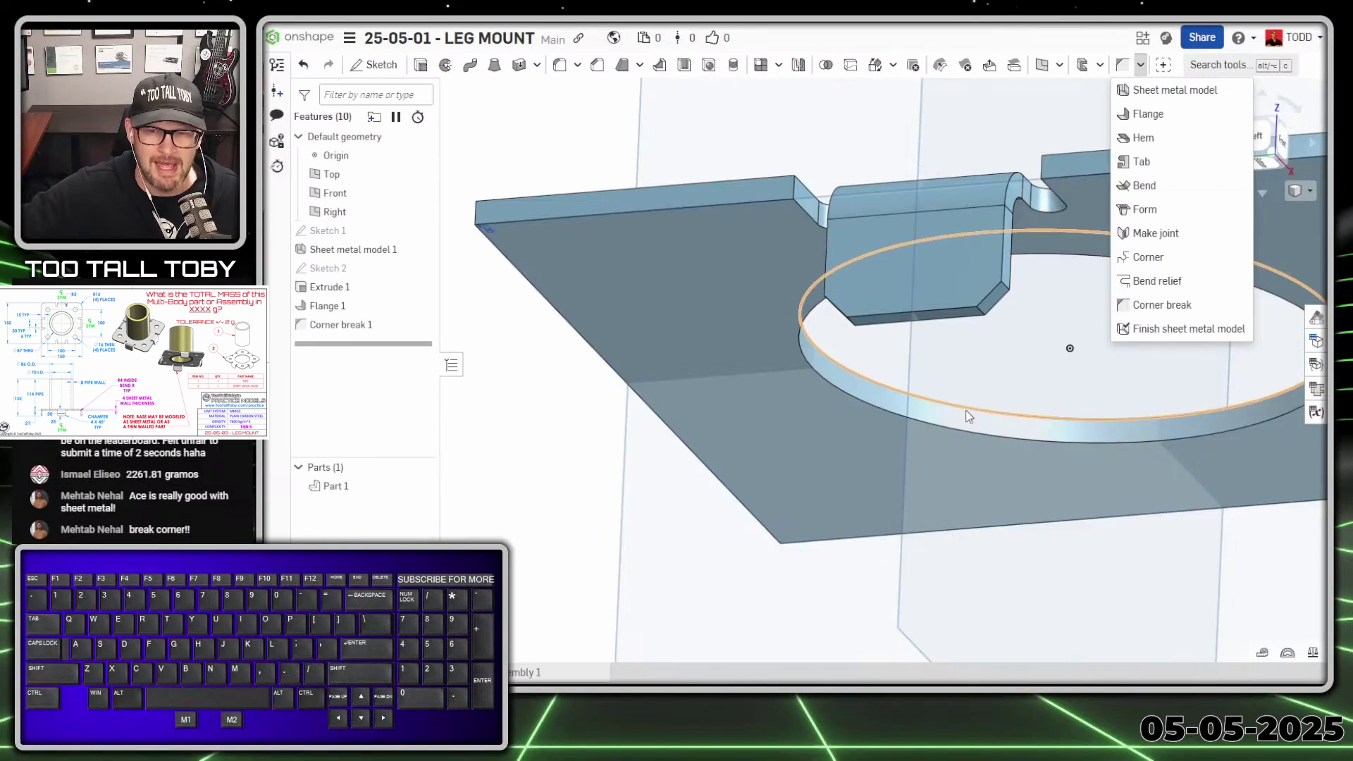
{"action": "scroll", "coordinate": [925, 421], "scroll_direction": "down", "scroll_amount": 4}
{"action": "left_click", "coordinate": [681, 220]}
{"action": "right_click_drag", "start_coordinate": [768, 287], "coordinate": [734, 314]}
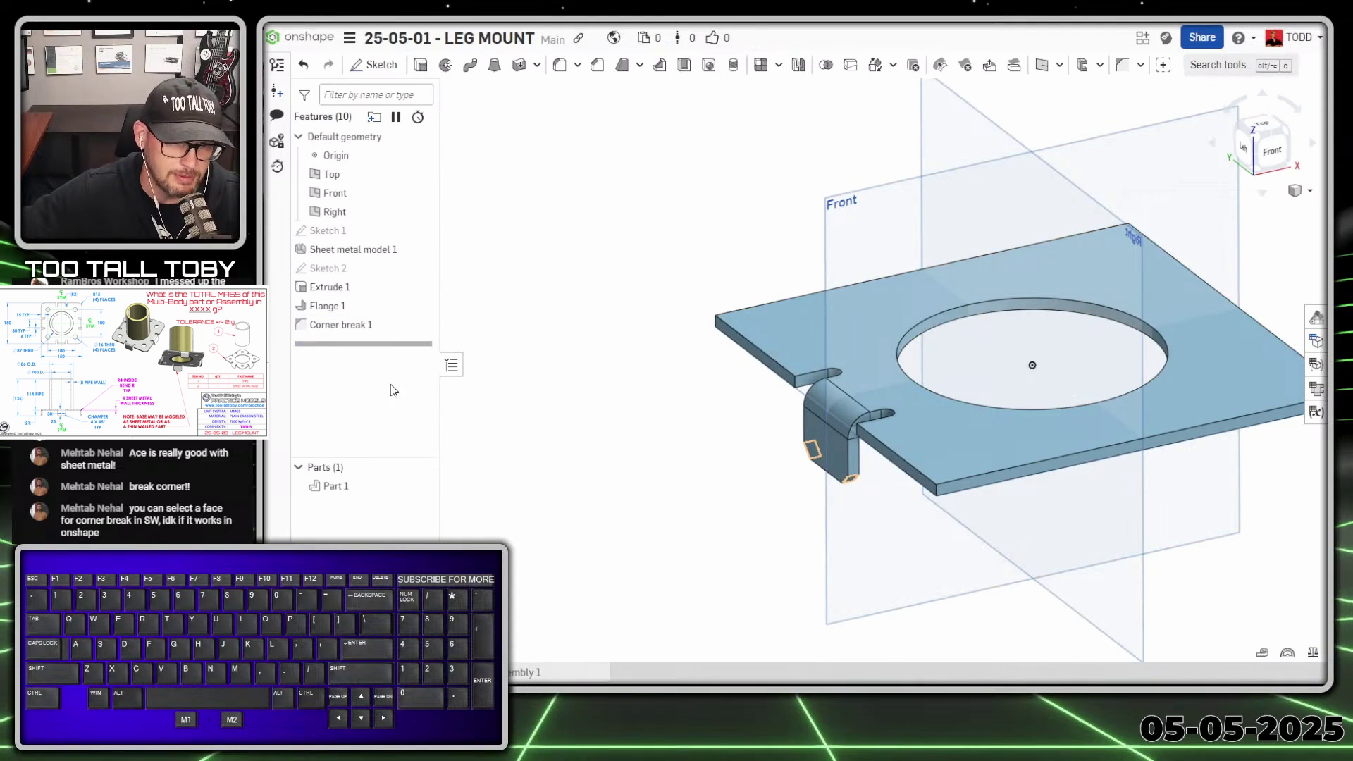
Edit the corner break, replacing its selected vertices with the flange's two lower corner edges, and accept it.
{"action": "right_click", "coordinate": [346, 332]}
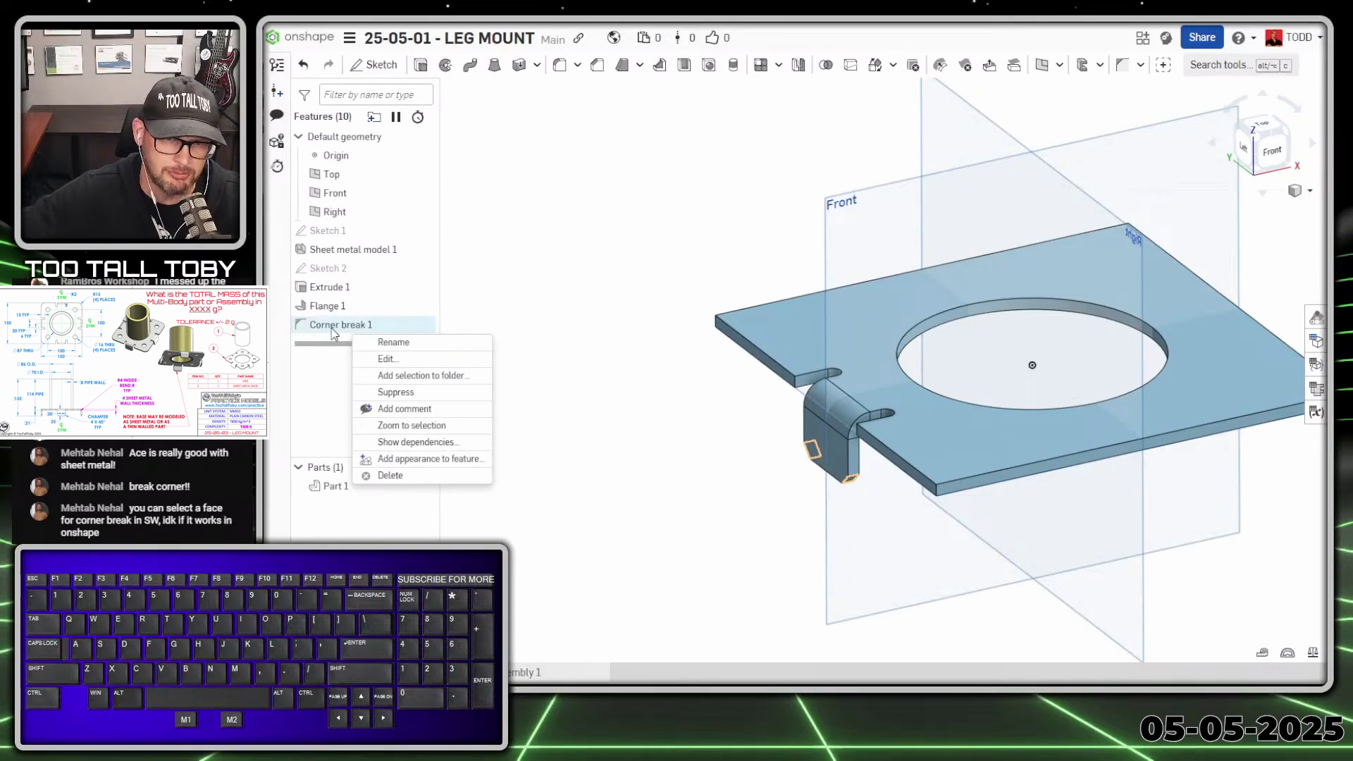
{"action": "left_click", "coordinate": [334, 331]}
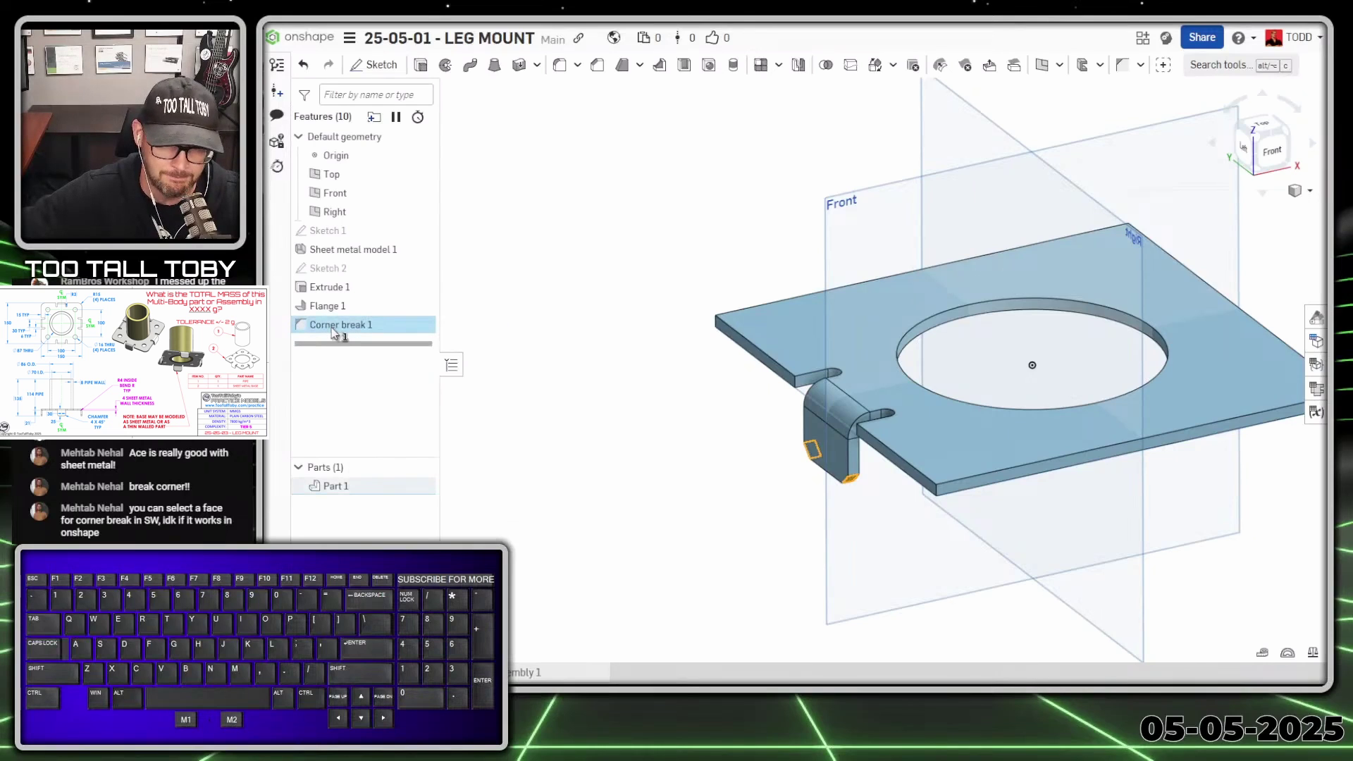
{"action": "double_click", "coordinate": [334, 325]}
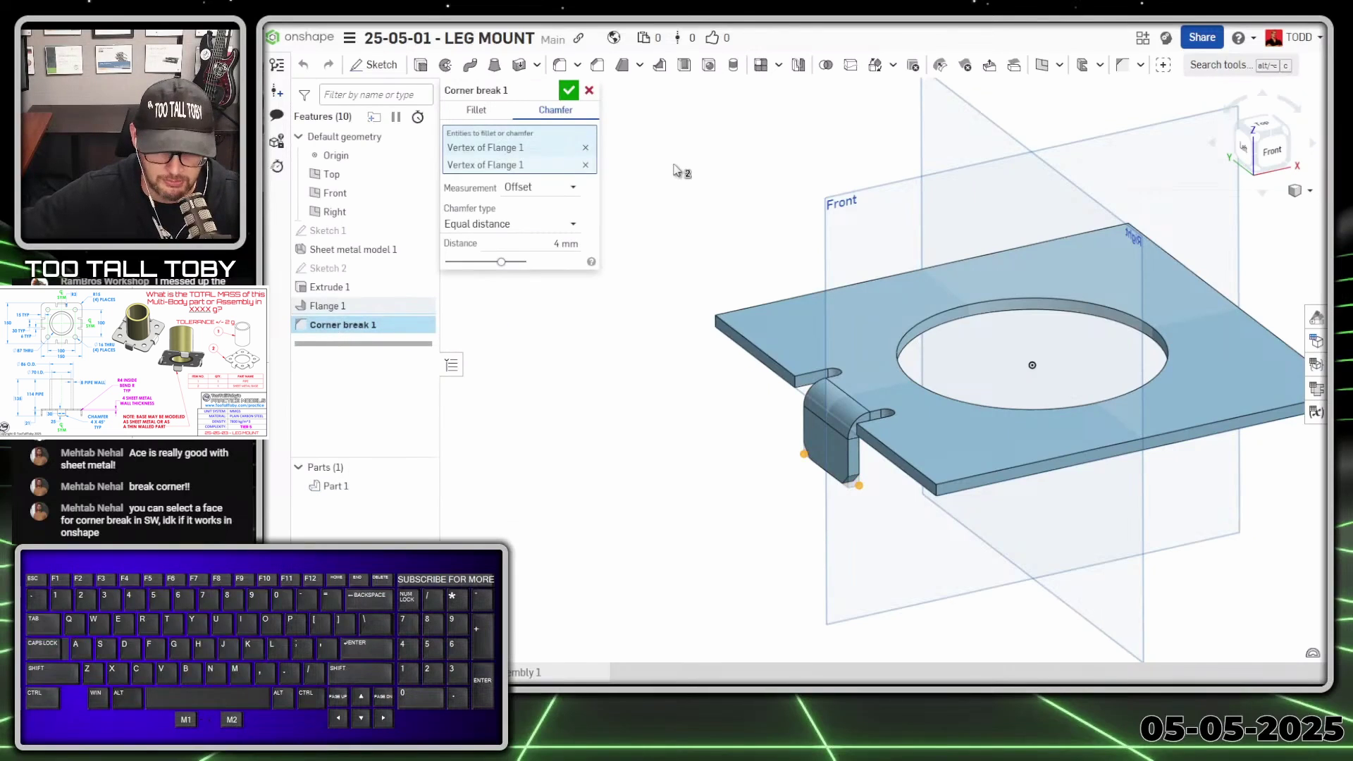
{"action": "key", "text": "space"}
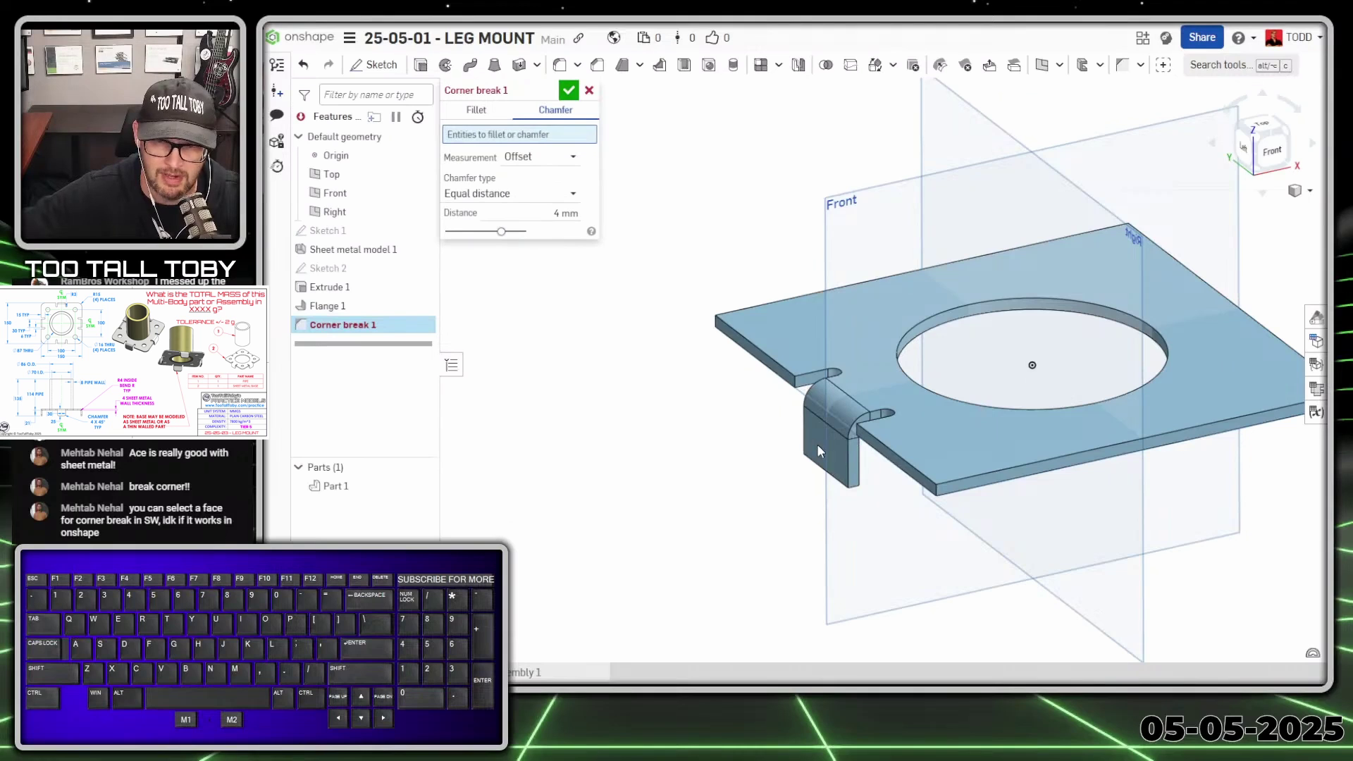
{"action": "left_click", "coordinate": [818, 445]}
{"action": "middle_click_drag", "start_coordinate": [818, 445], "coordinate": [835, 424]}
{"action": "left_click", "coordinate": [829, 442]}
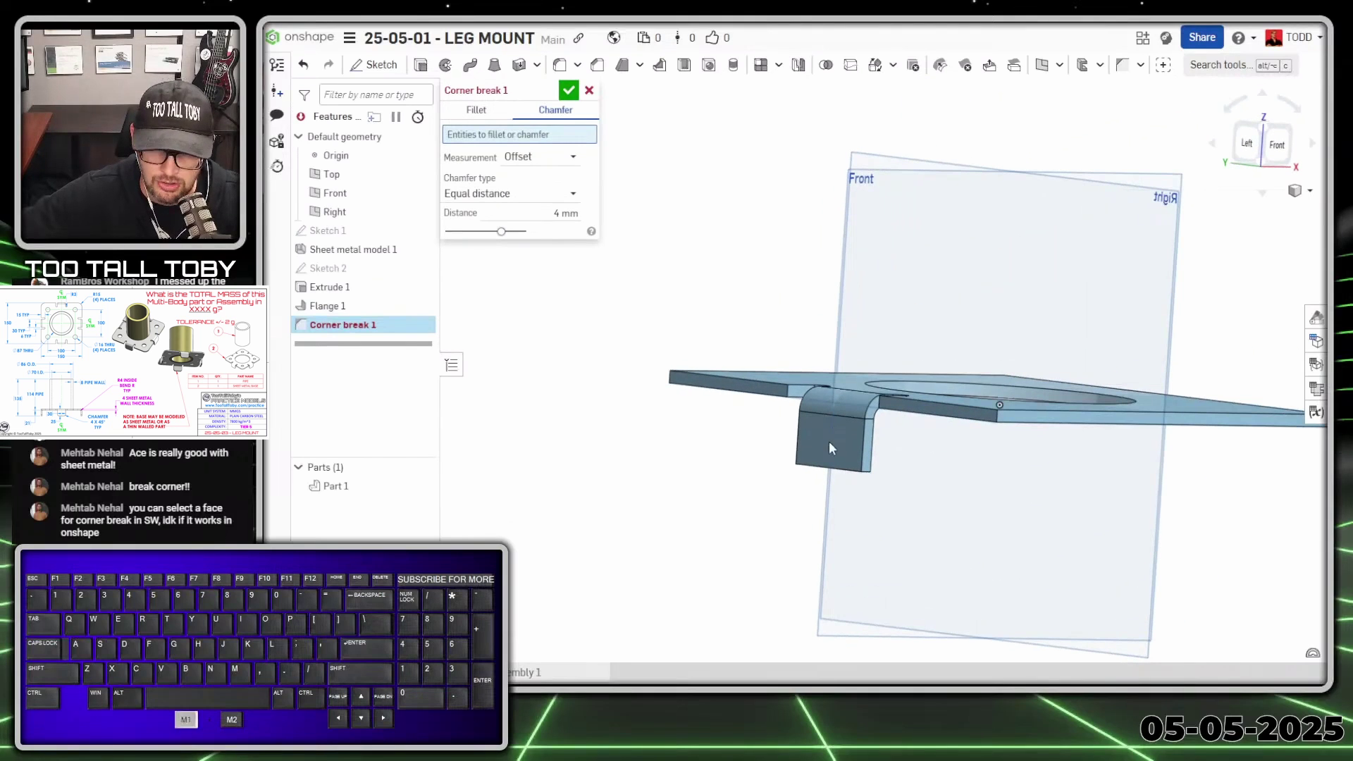
{"action": "right_click_drag", "start_coordinate": [828, 441], "coordinate": [757, 463]}
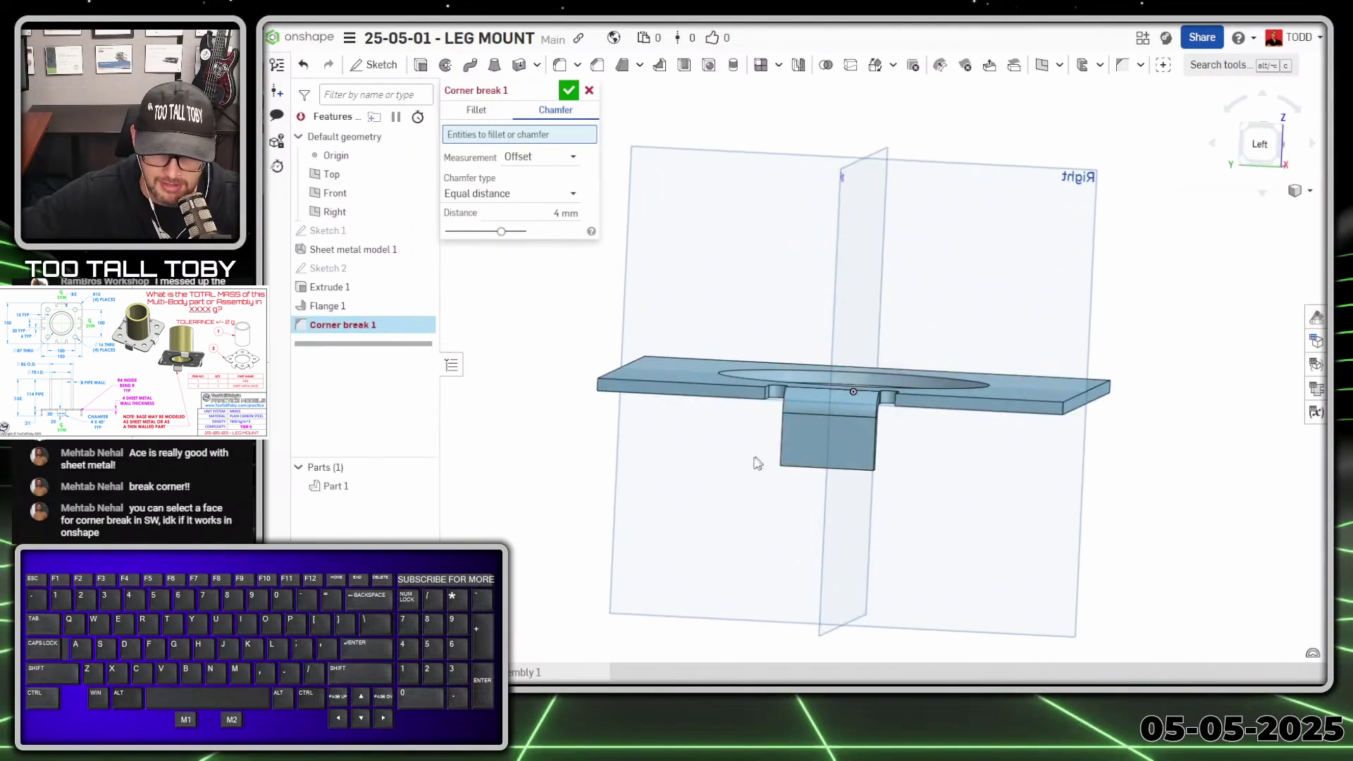
{"action": "left_click_drag", "start_coordinate": [747, 445], "coordinate": [927, 508]}
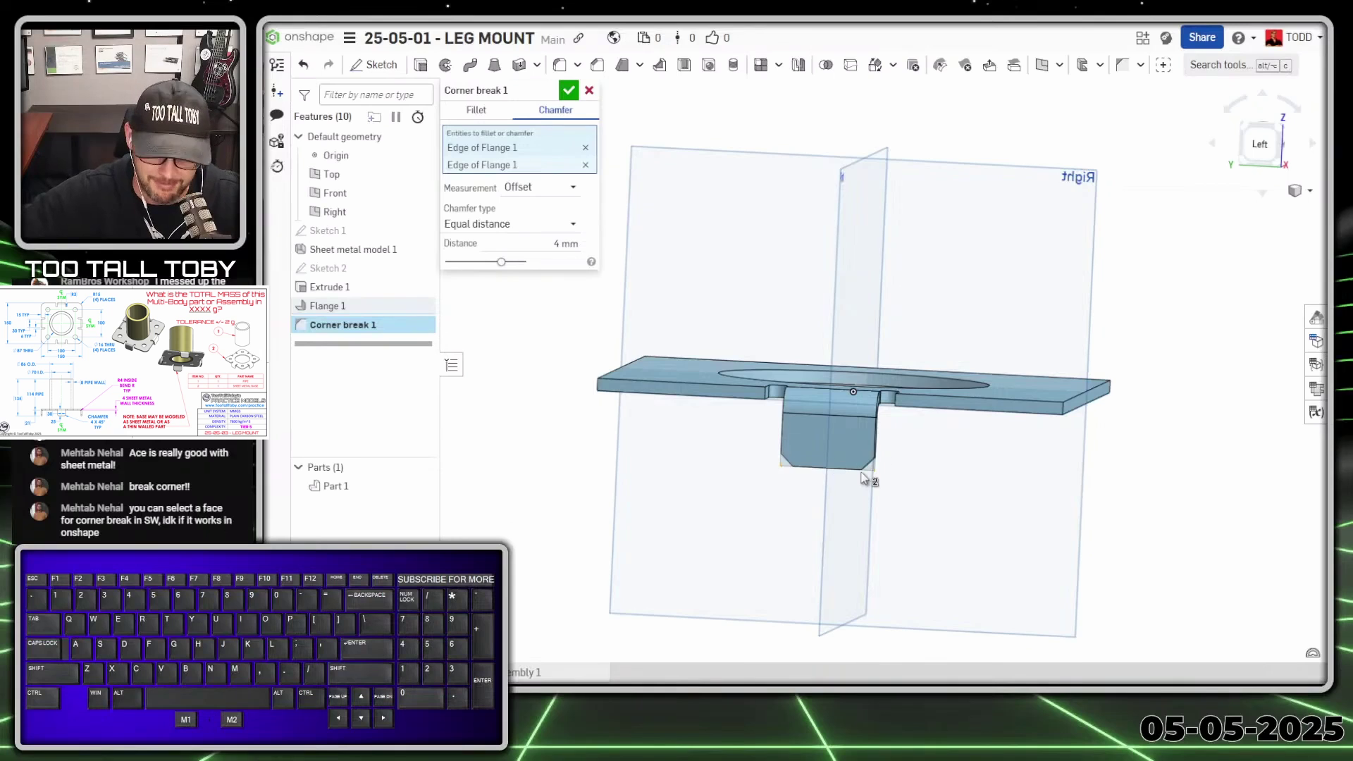
{"action": "right_click_drag", "start_coordinate": [870, 477], "coordinate": [773, 473]}
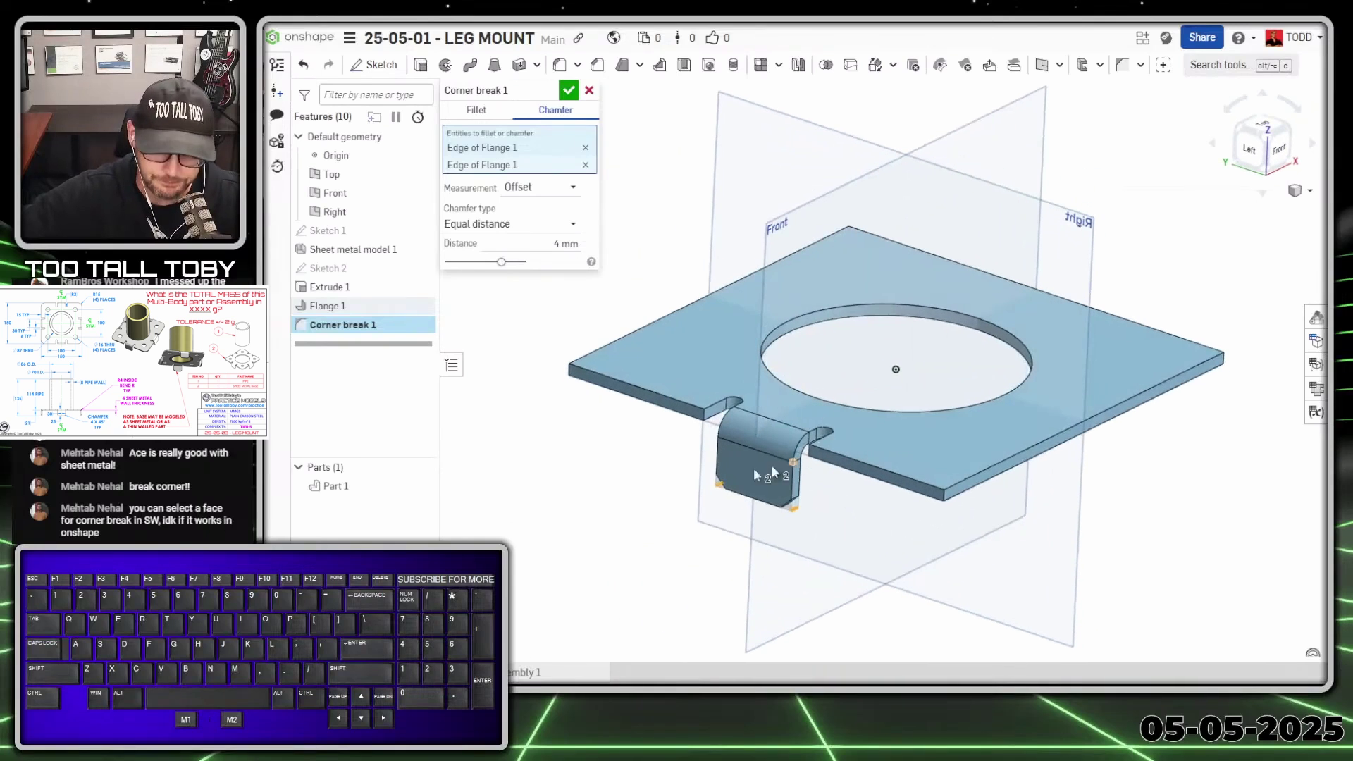
{"action": "left_click", "coordinate": [567, 89]}
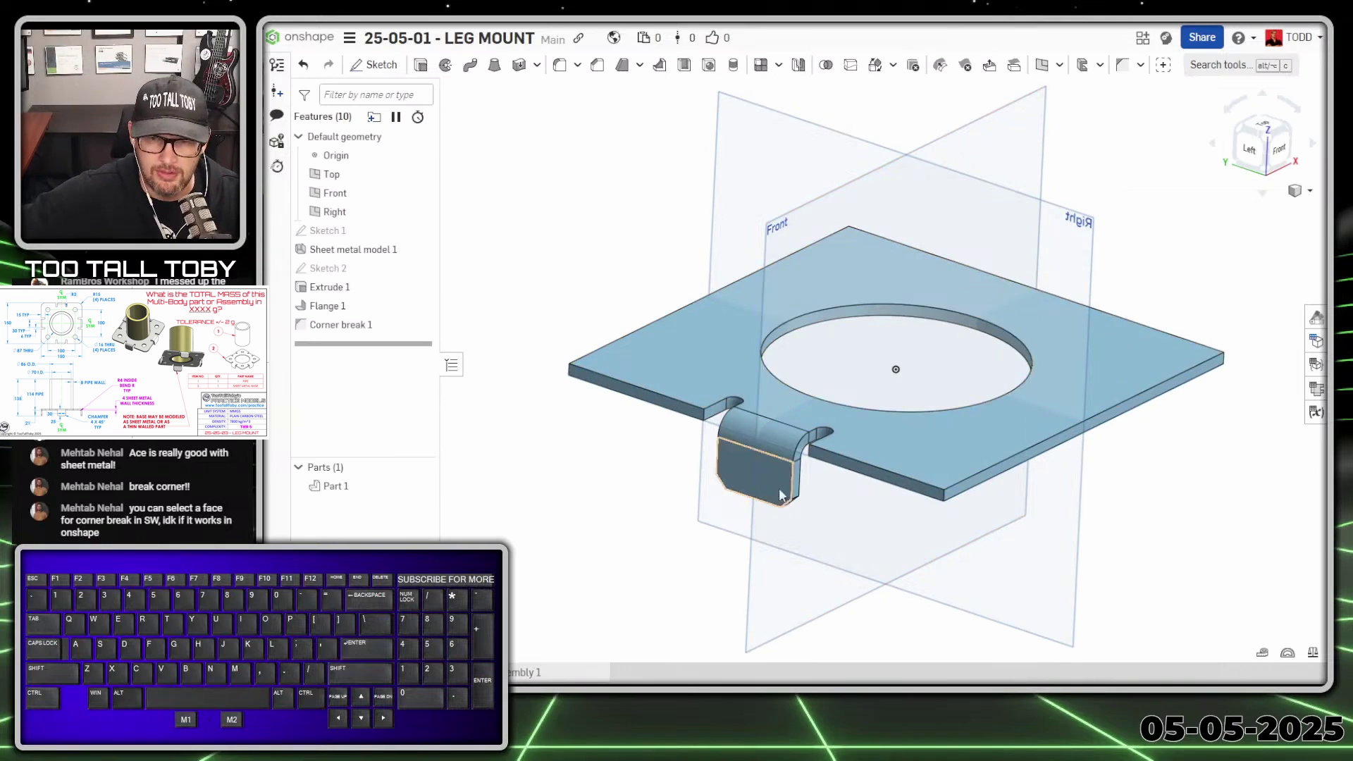
Set up a circular feature pattern of Extrude 1, Flange 1 and Corner break 1 around the central hole's edge, 4 instances over 360 degrees.
{"action": "key", "text": "f"}
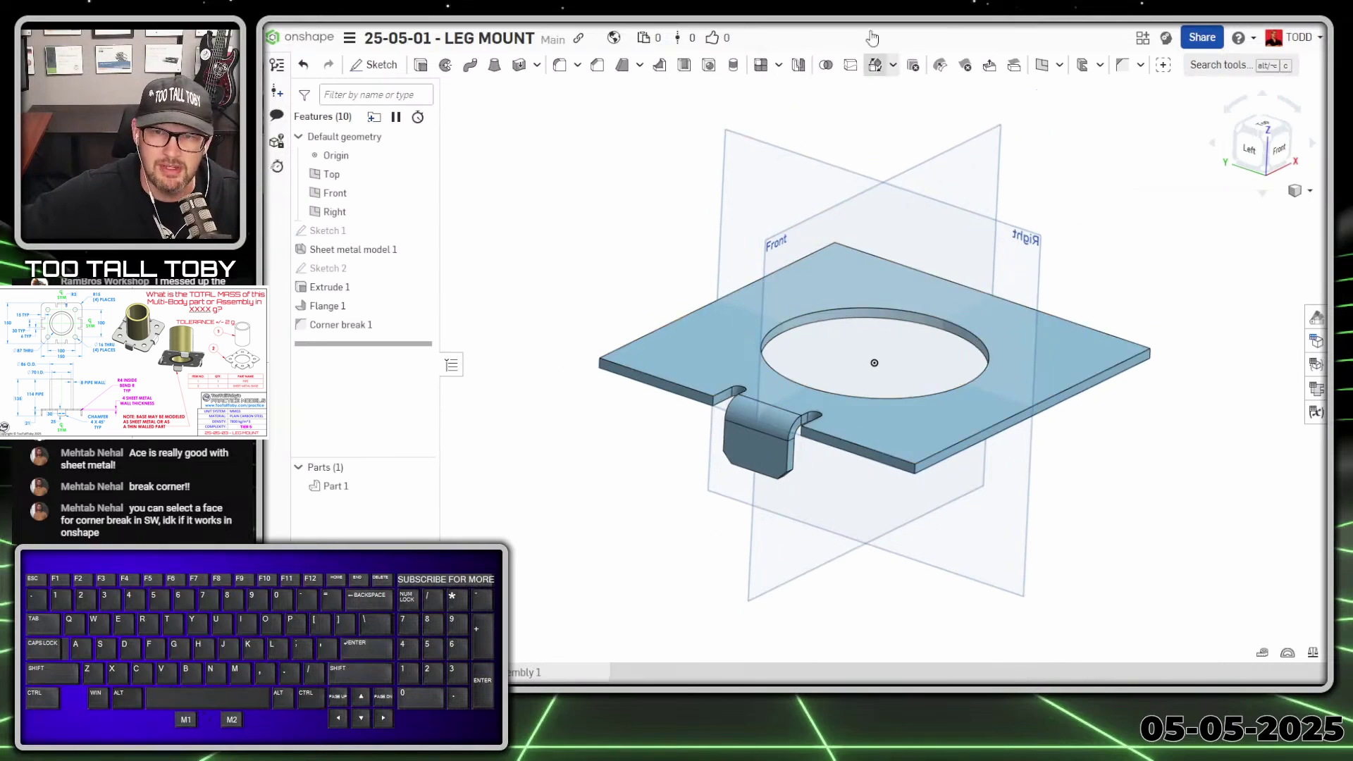
{"action": "left_click", "coordinate": [779, 67]}
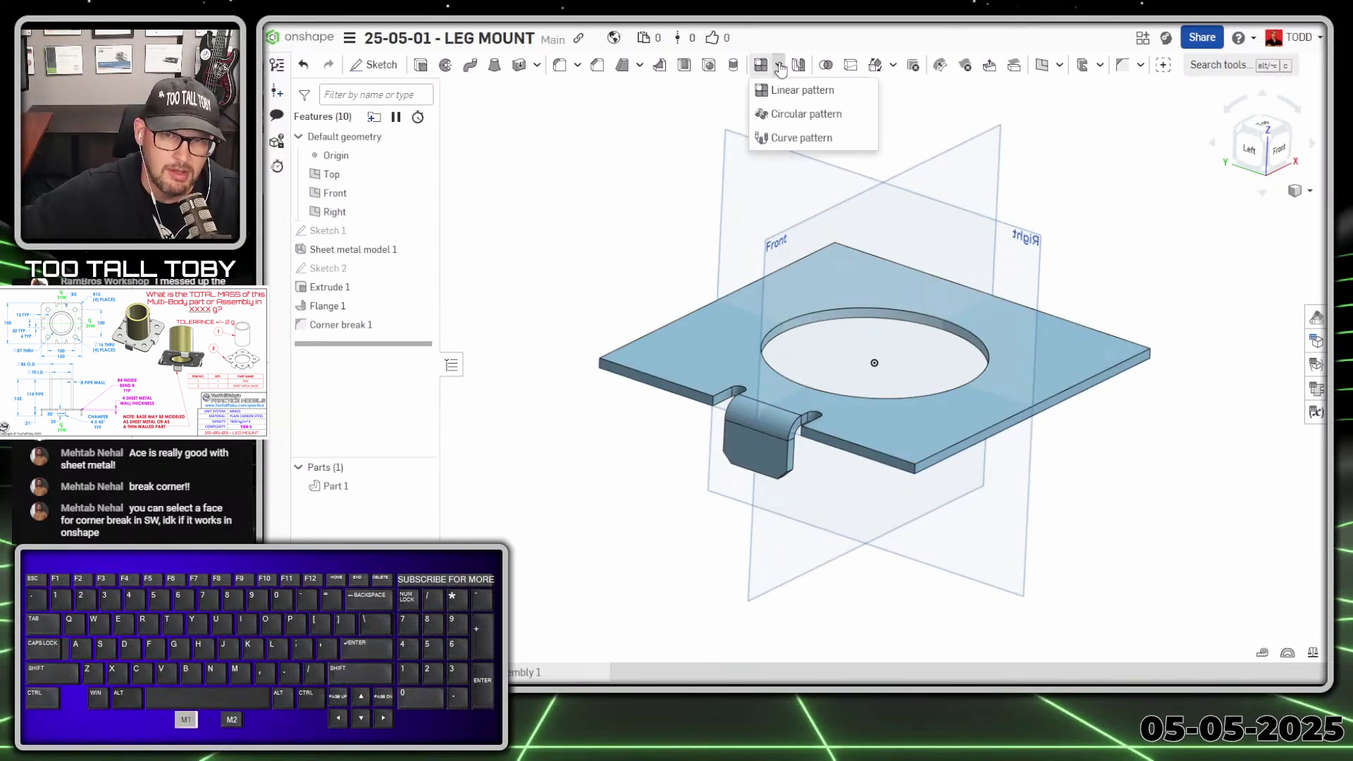
{"action": "left_click", "coordinate": [820, 126]}
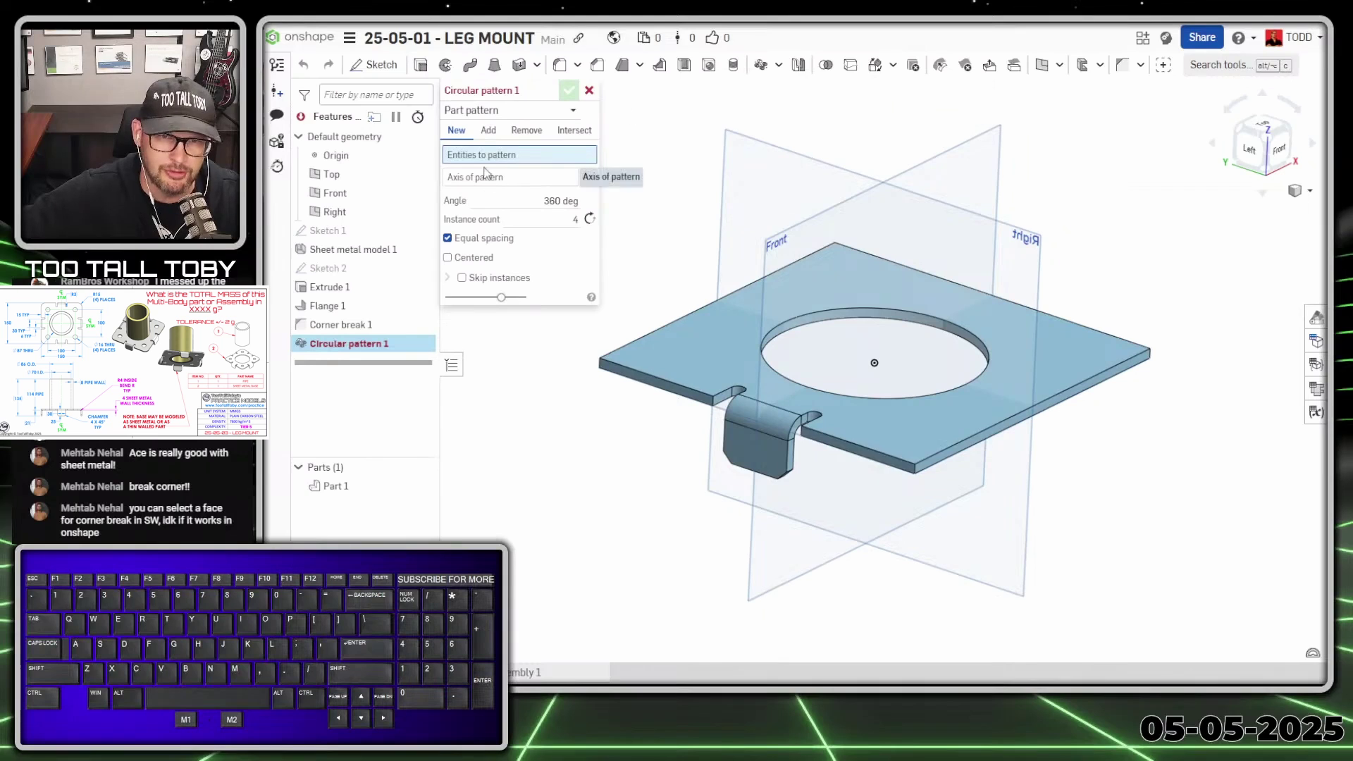
{"action": "left_click", "coordinate": [539, 111]}
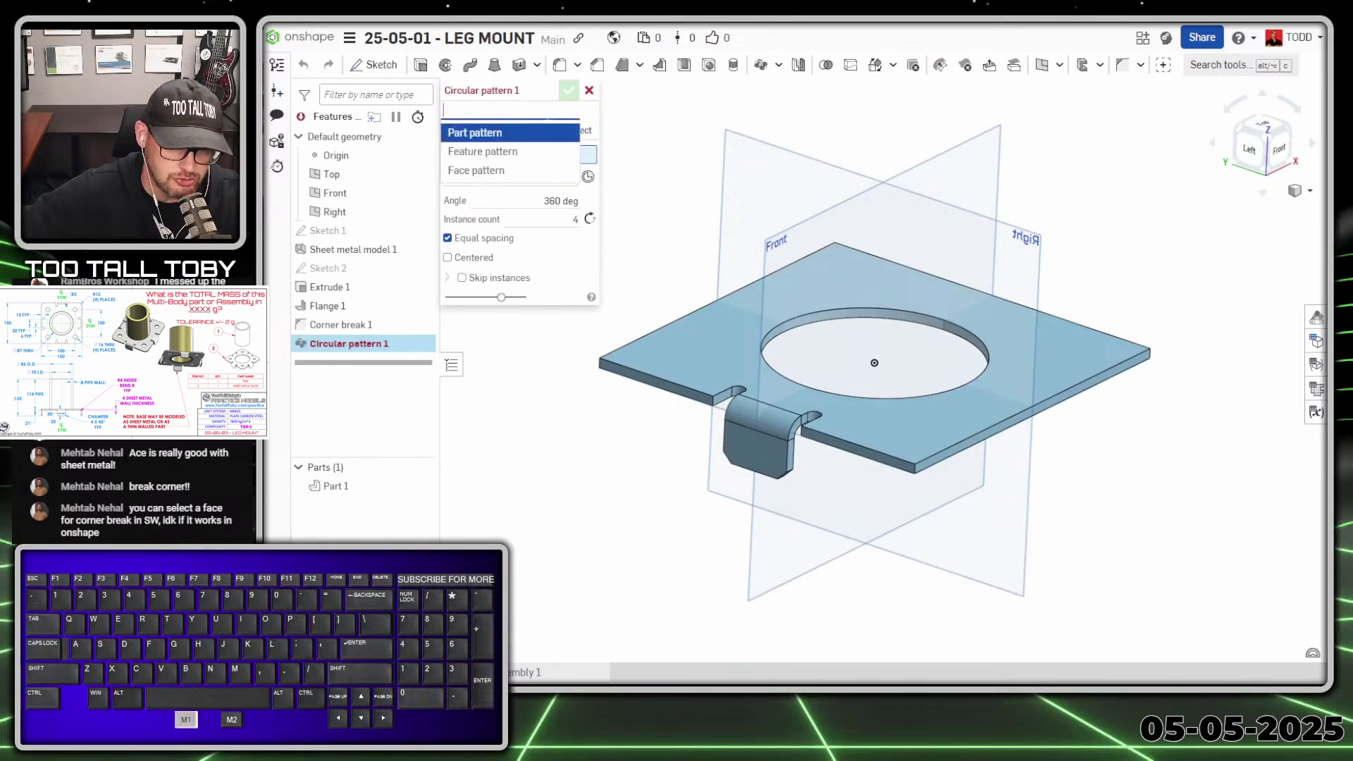
{"action": "left_click", "coordinate": [506, 152]}
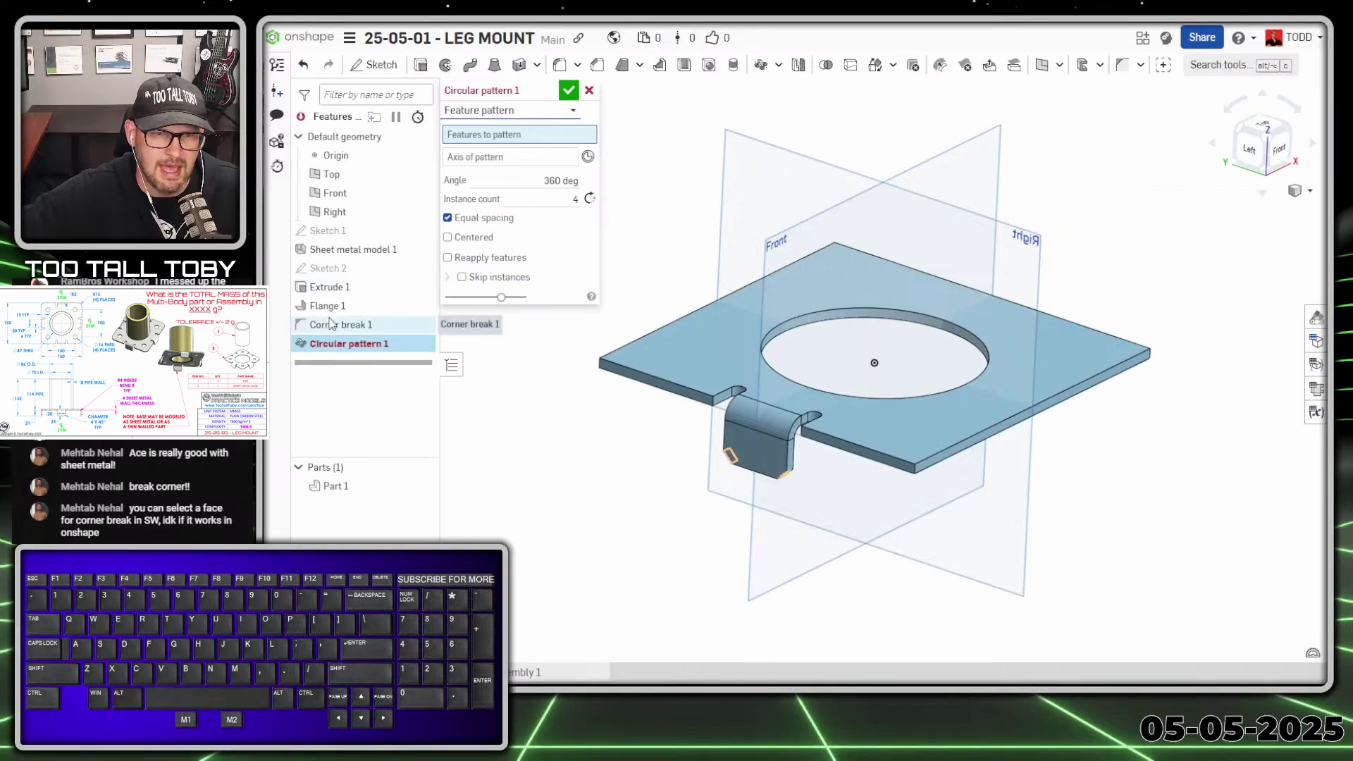
{"action": "left_click", "coordinate": [336, 295]}
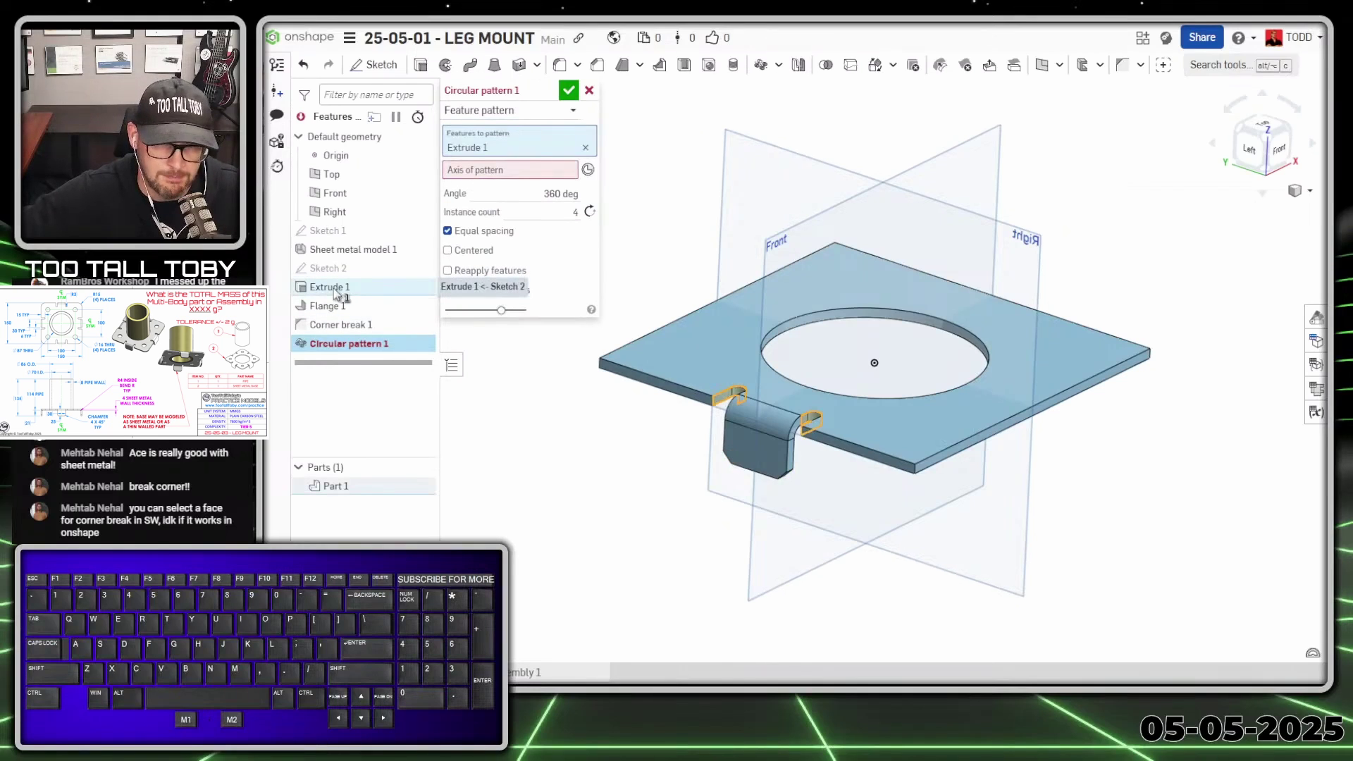
{"action": "left_click", "coordinate": [324, 308]}
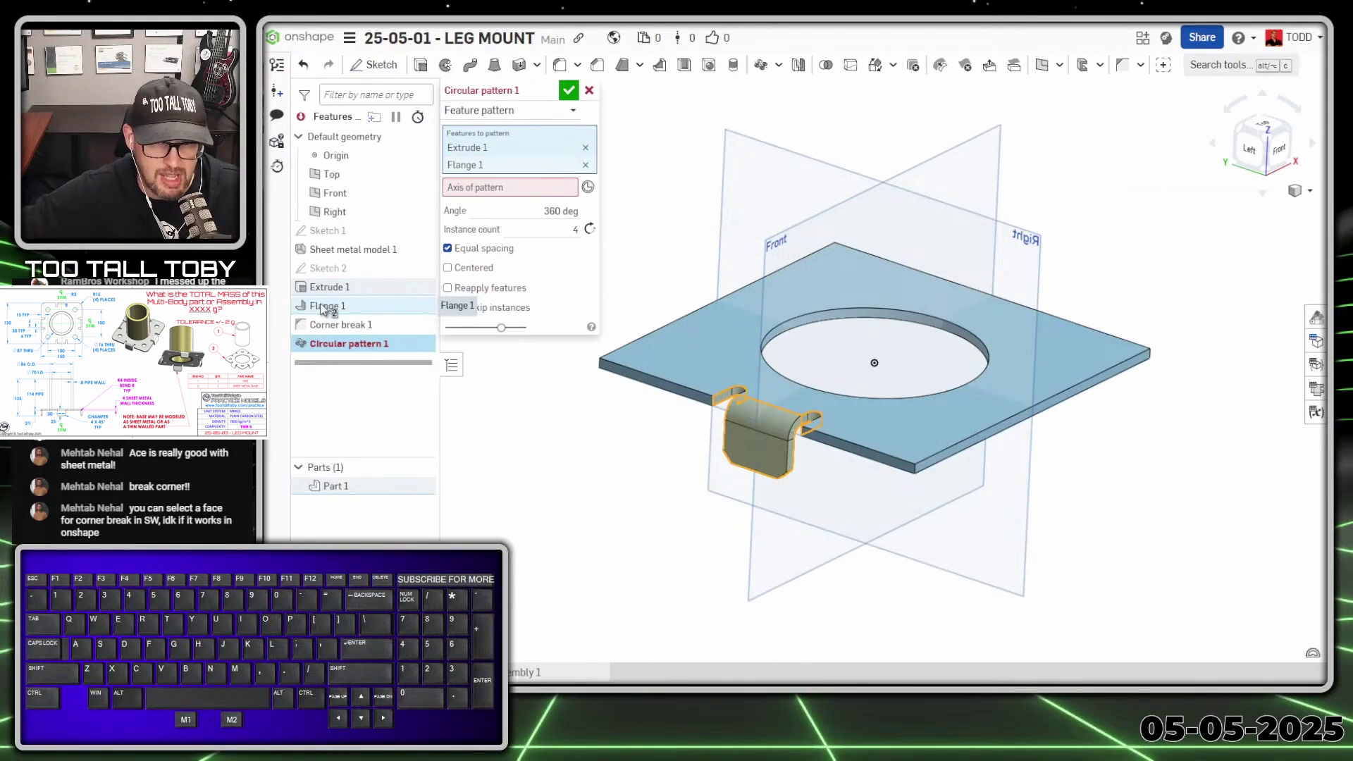
{"action": "left_click", "coordinate": [317, 331]}
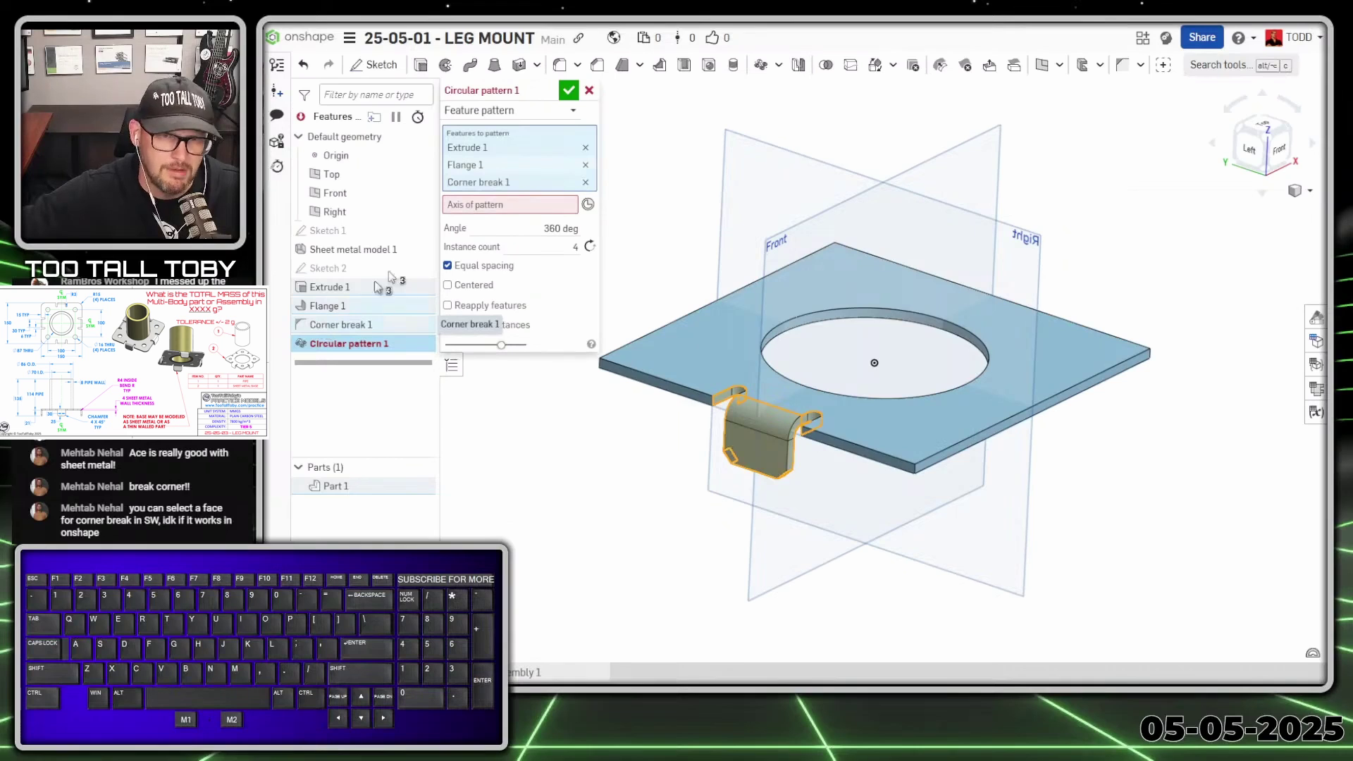
{"action": "left_click", "coordinate": [520, 209]}
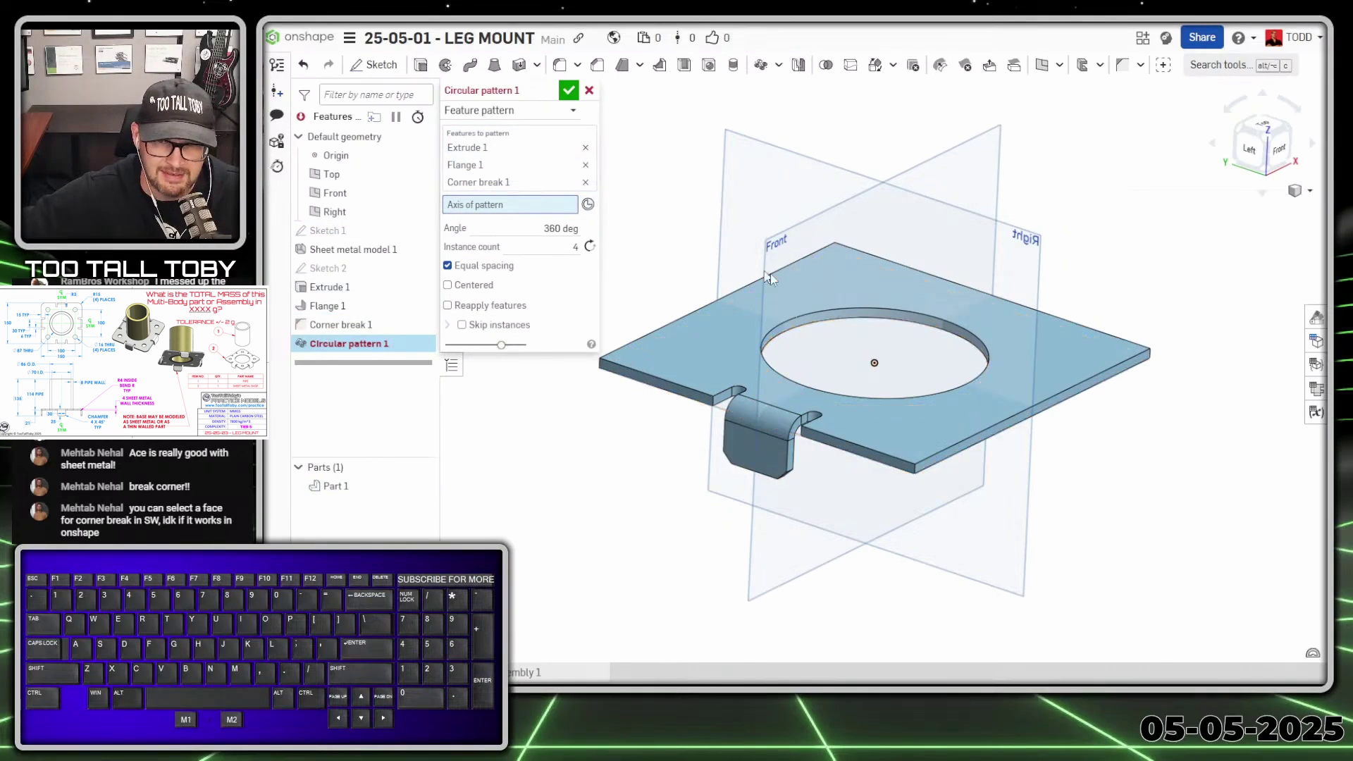
{"action": "left_click", "coordinate": [814, 317]}
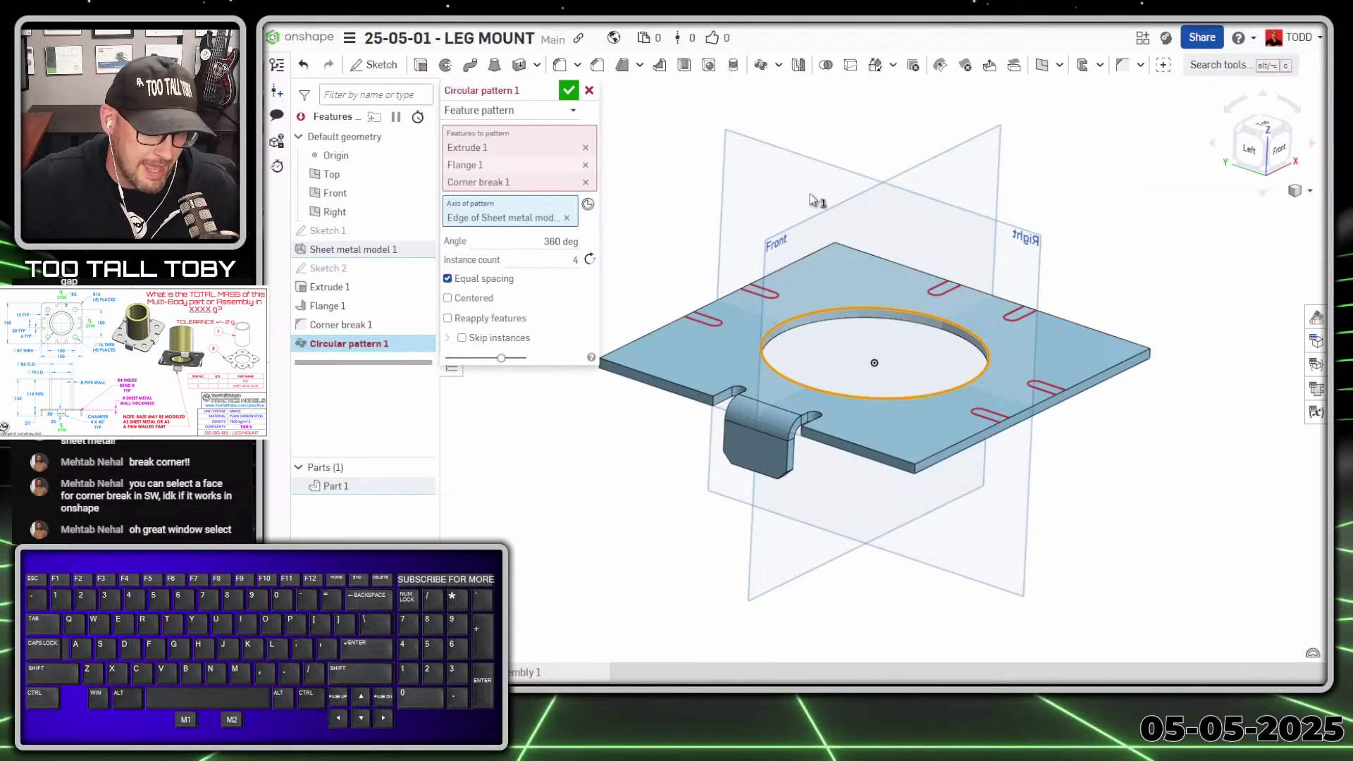
Try the circular feature pattern with Reapply features enabled and accept it.
{"action": "left_click", "coordinate": [491, 324]}
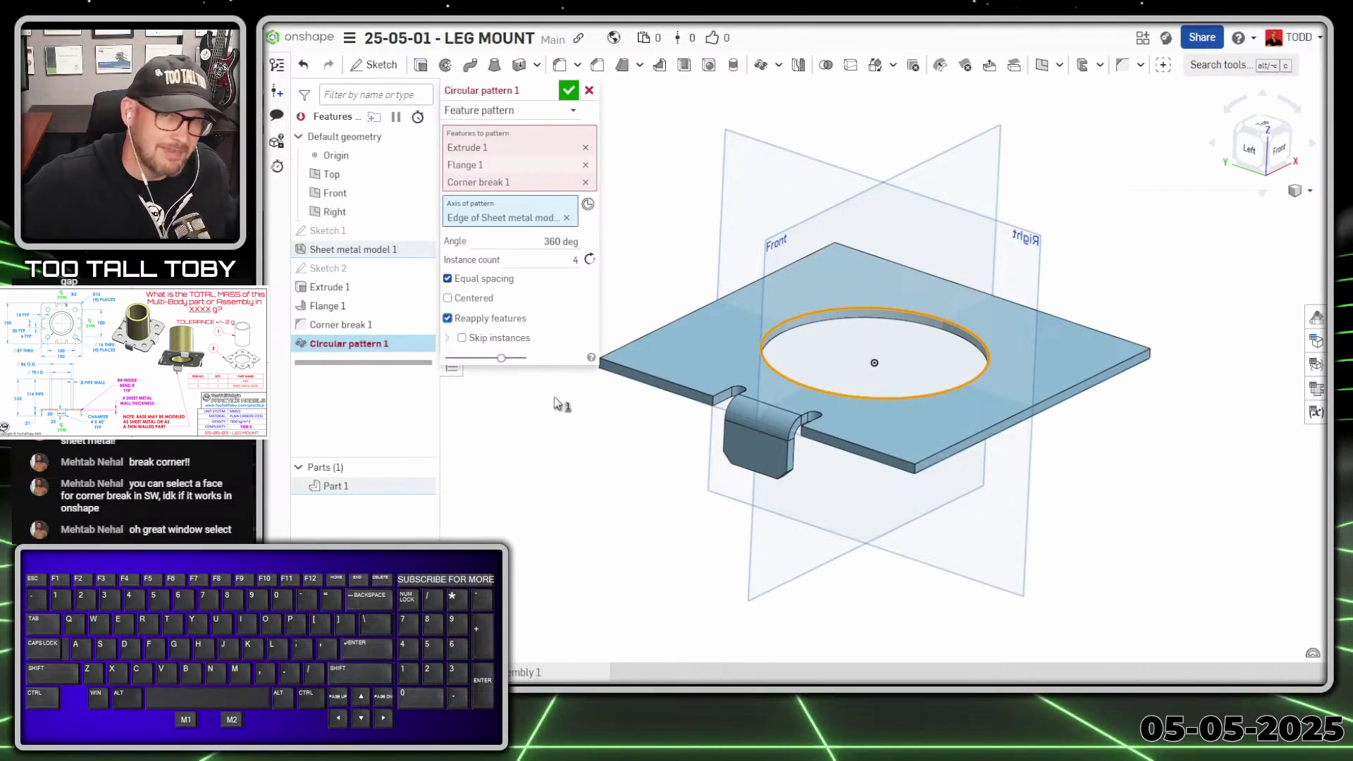
{"action": "right_click_drag", "start_coordinate": [875, 380], "coordinate": [875, 393]}
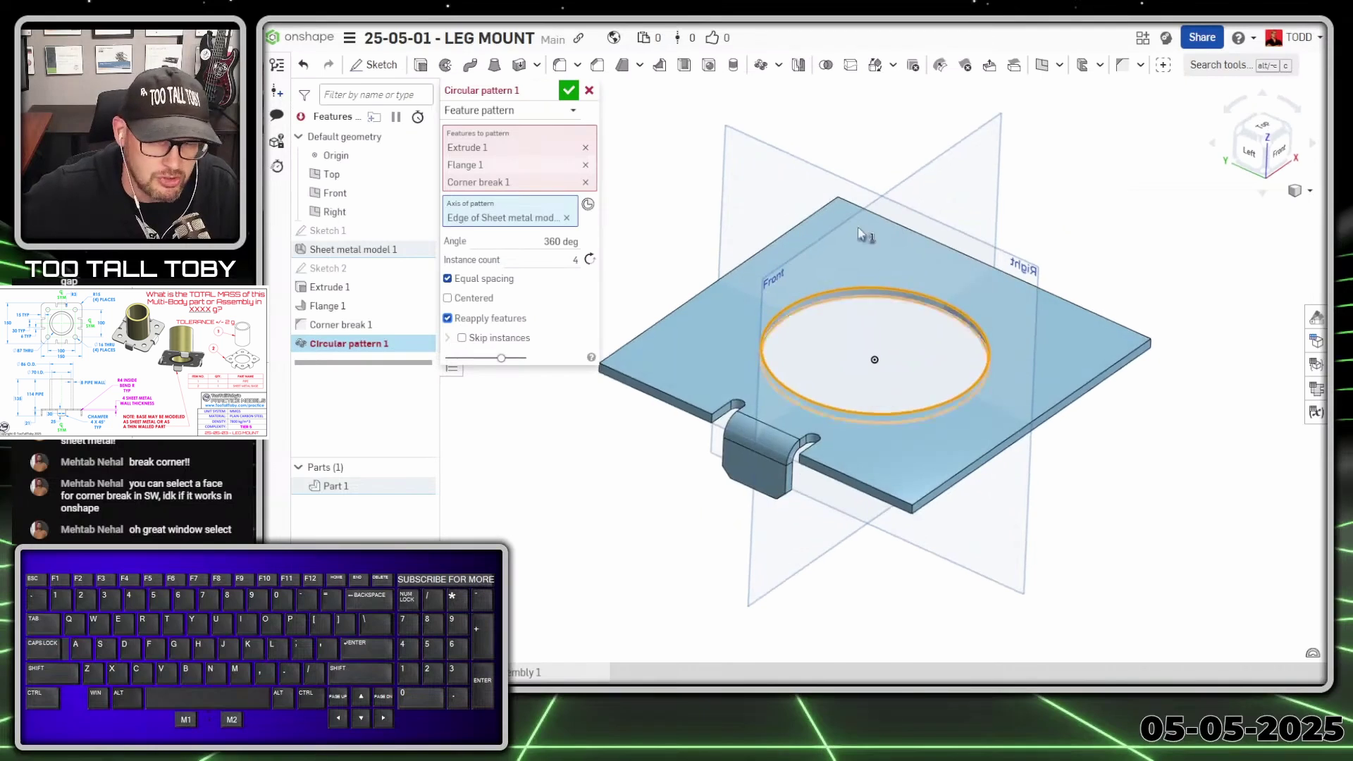
{"action": "left_click", "coordinate": [568, 89]}
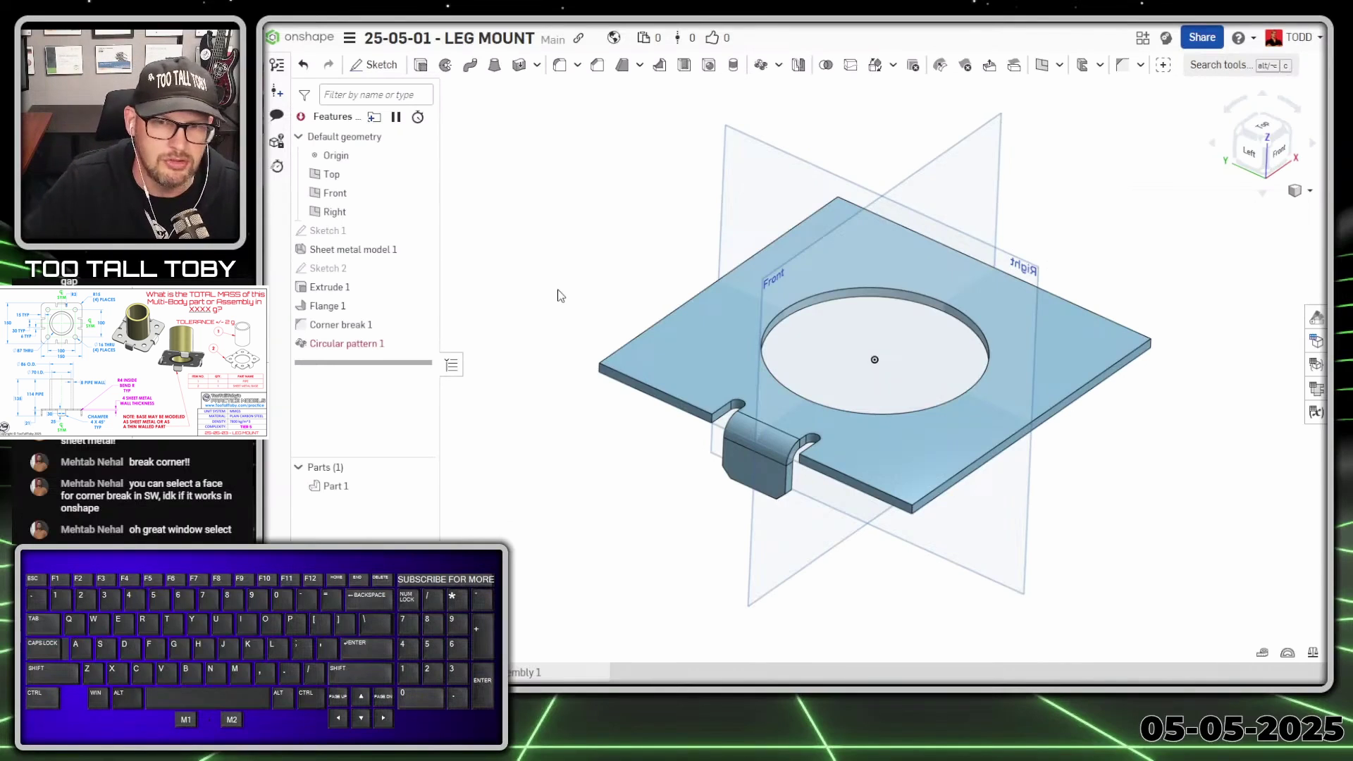
Delete the circular pattern of the slots, flange and corner break.
{"action": "mouse_move", "coordinate": [314, 338]}
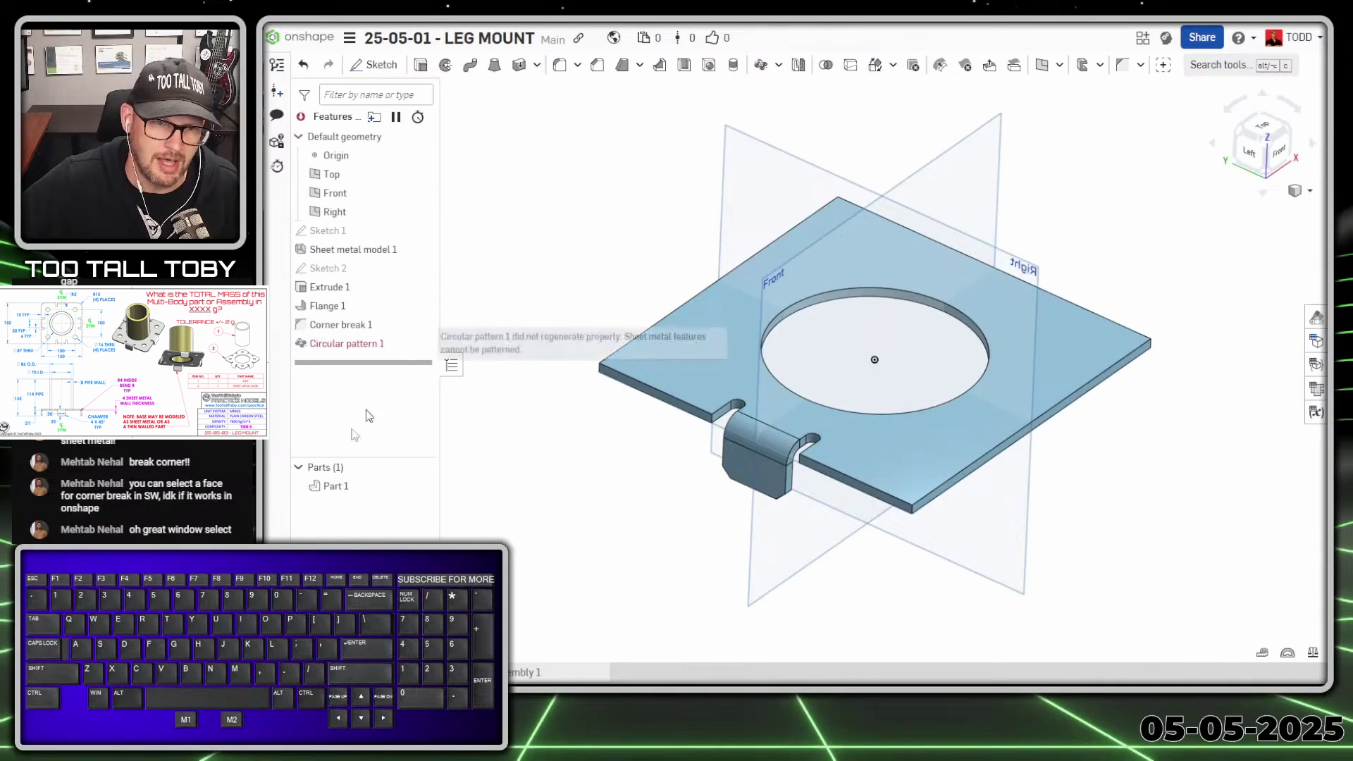
{"action": "left_click", "coordinate": [347, 350]}
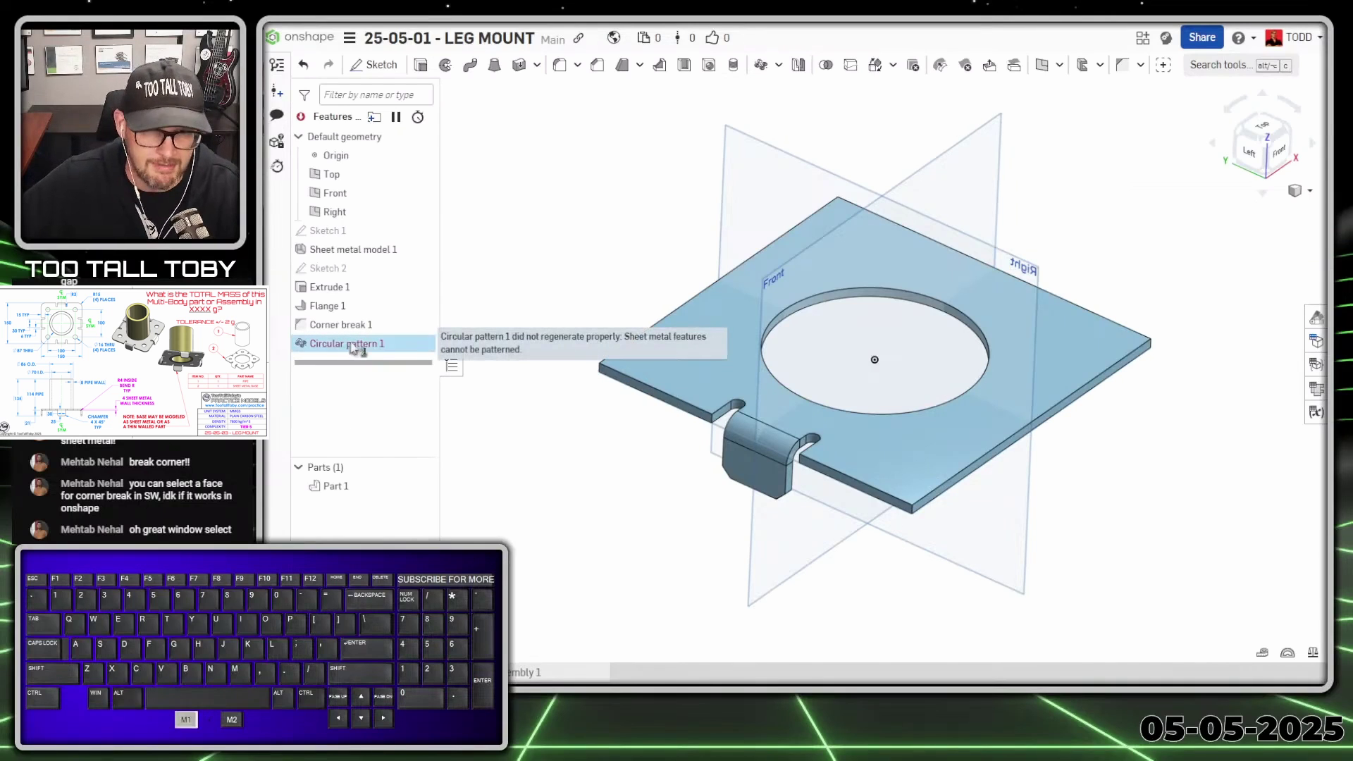
{"action": "key", "text": "Delete"}
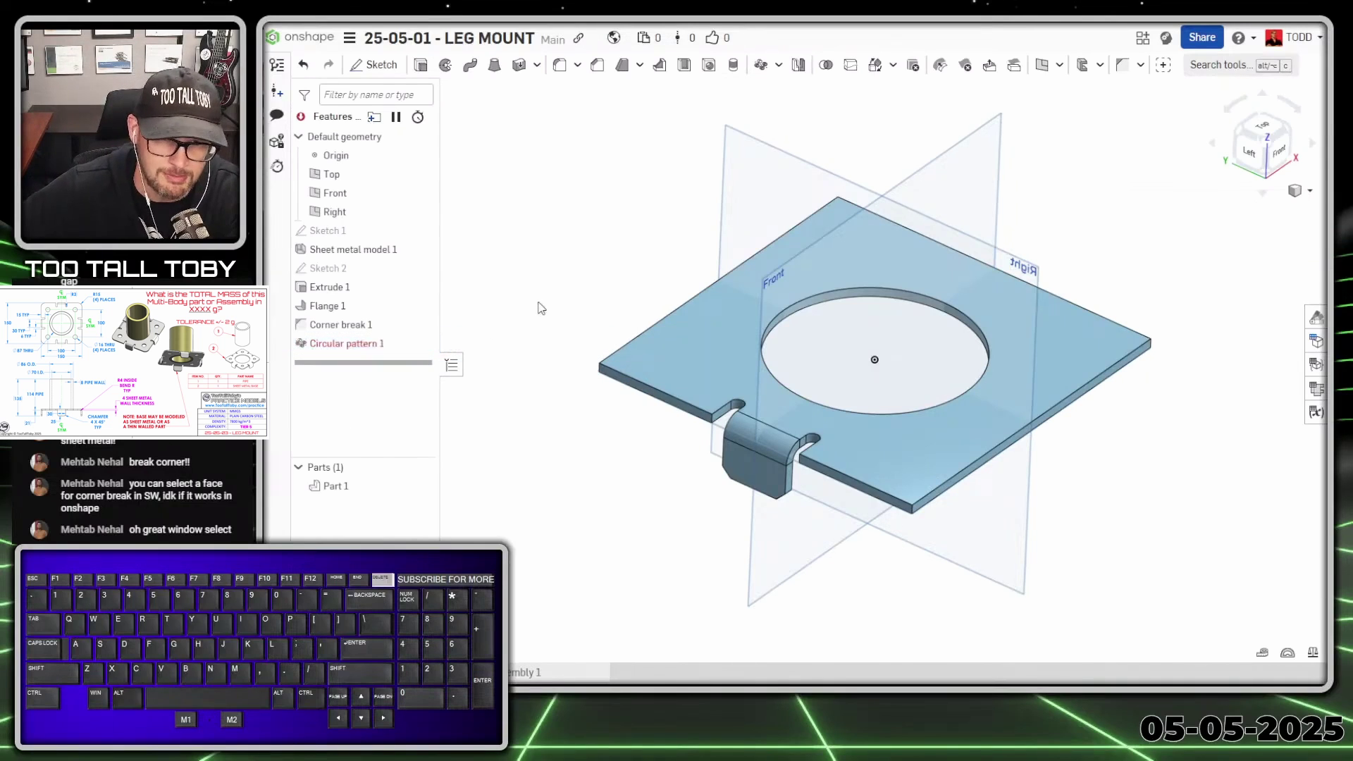
Sketch a closed L-shaped outline about 203 by 181 mm on the plate's top face, cornered at the origin and enclosing three quarters of the plate.
{"action": "left_click", "coordinate": [666, 357]}
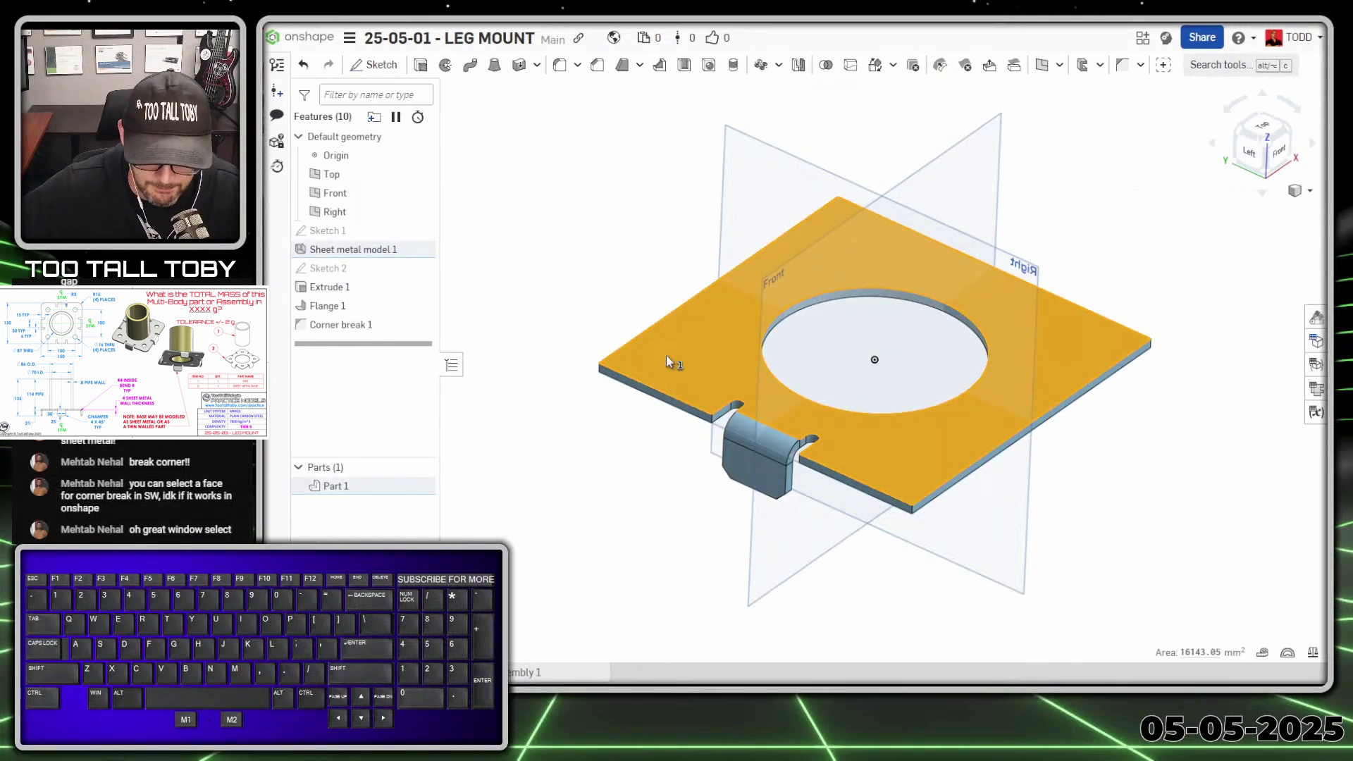
{"action": "key", "text": "s"}
{"action": "left_click", "coordinate": [685, 344]}
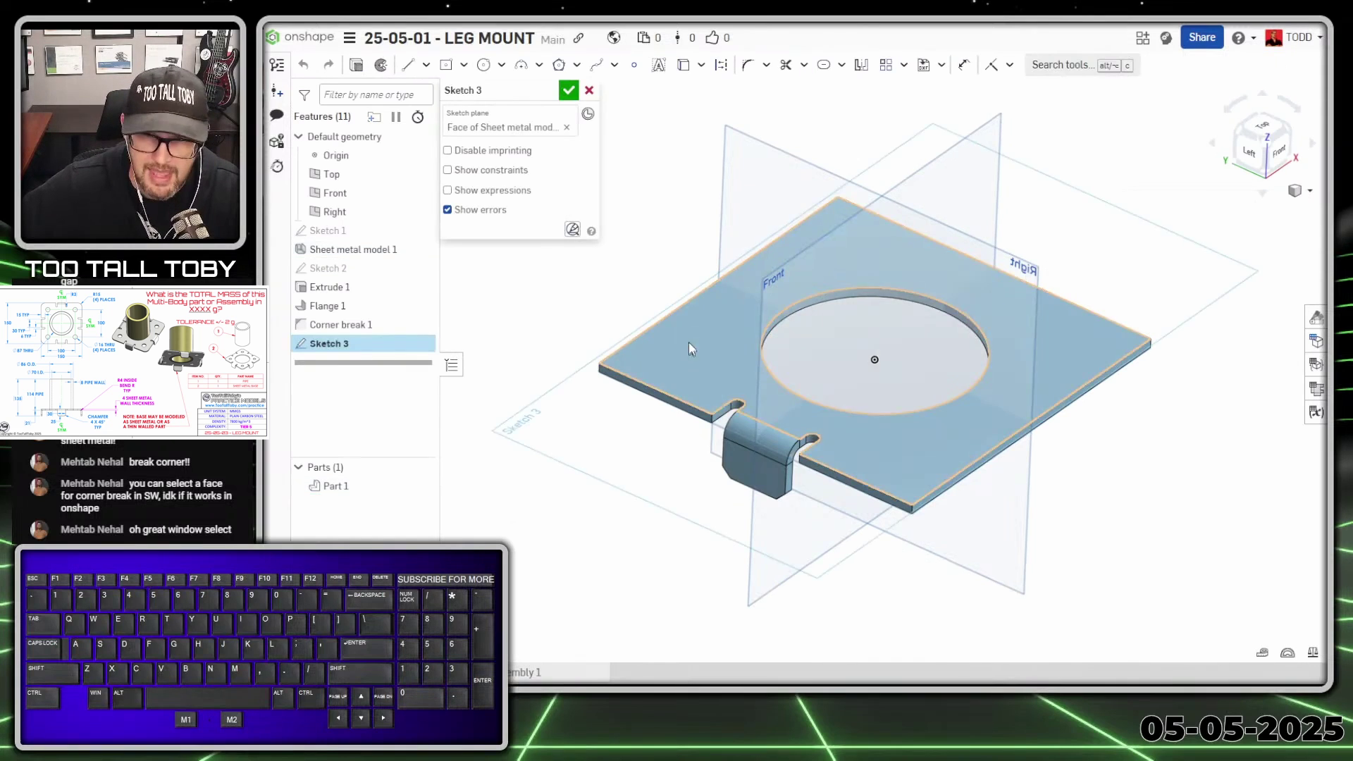
{"action": "key", "text": "n"}
{"action": "key", "text": "s"}
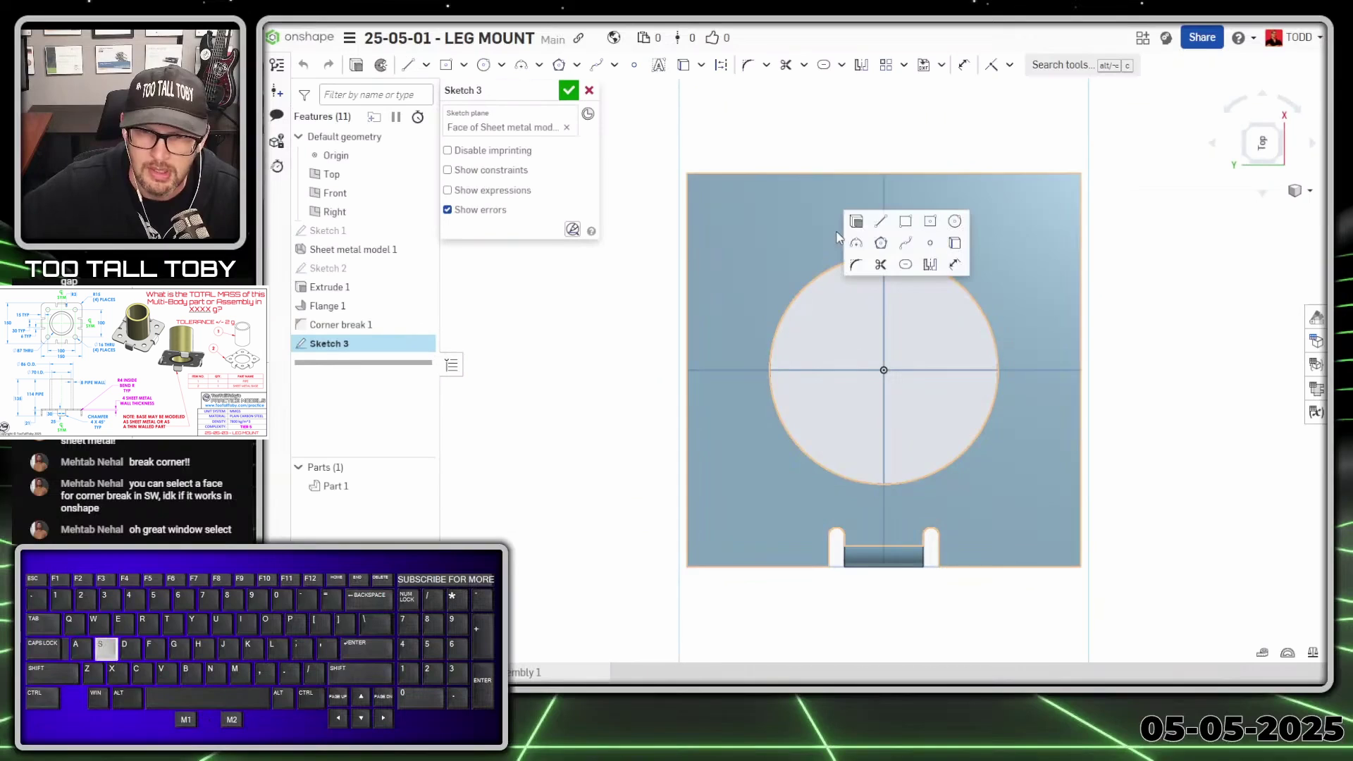
{"action": "left_click", "coordinate": [881, 220]}
{"action": "left_click", "coordinate": [882, 370]}
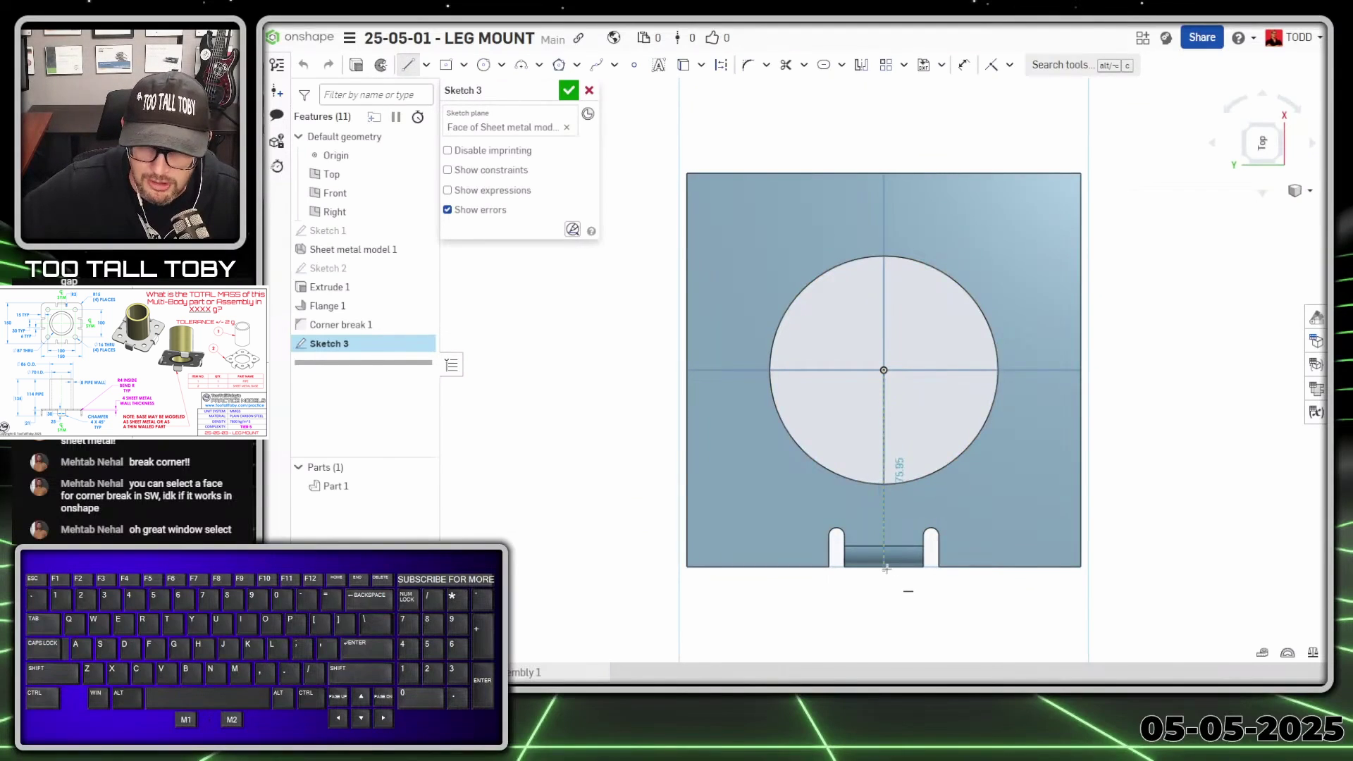
{"action": "left_click", "coordinate": [884, 598]}
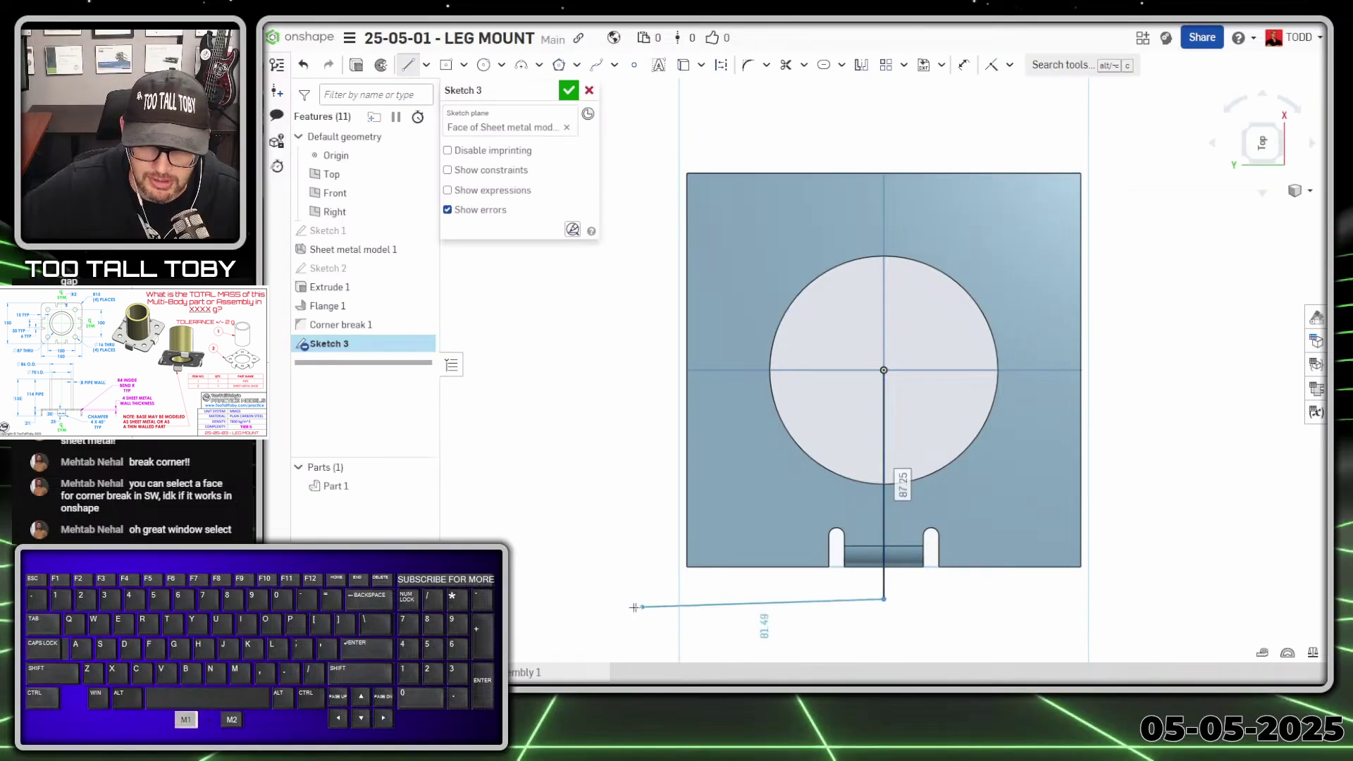
{"action": "left_click", "coordinate": [625, 598]}
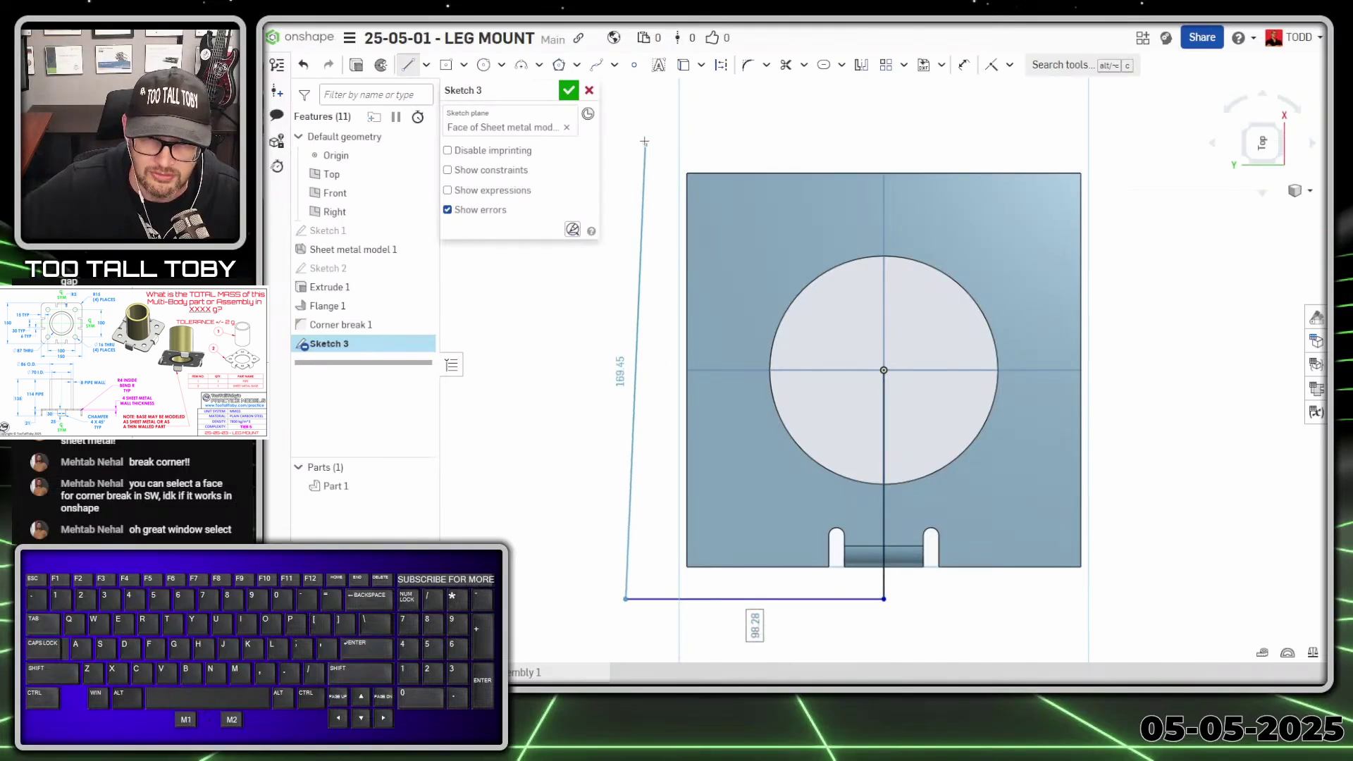
{"action": "left_click", "coordinate": [626, 124]}
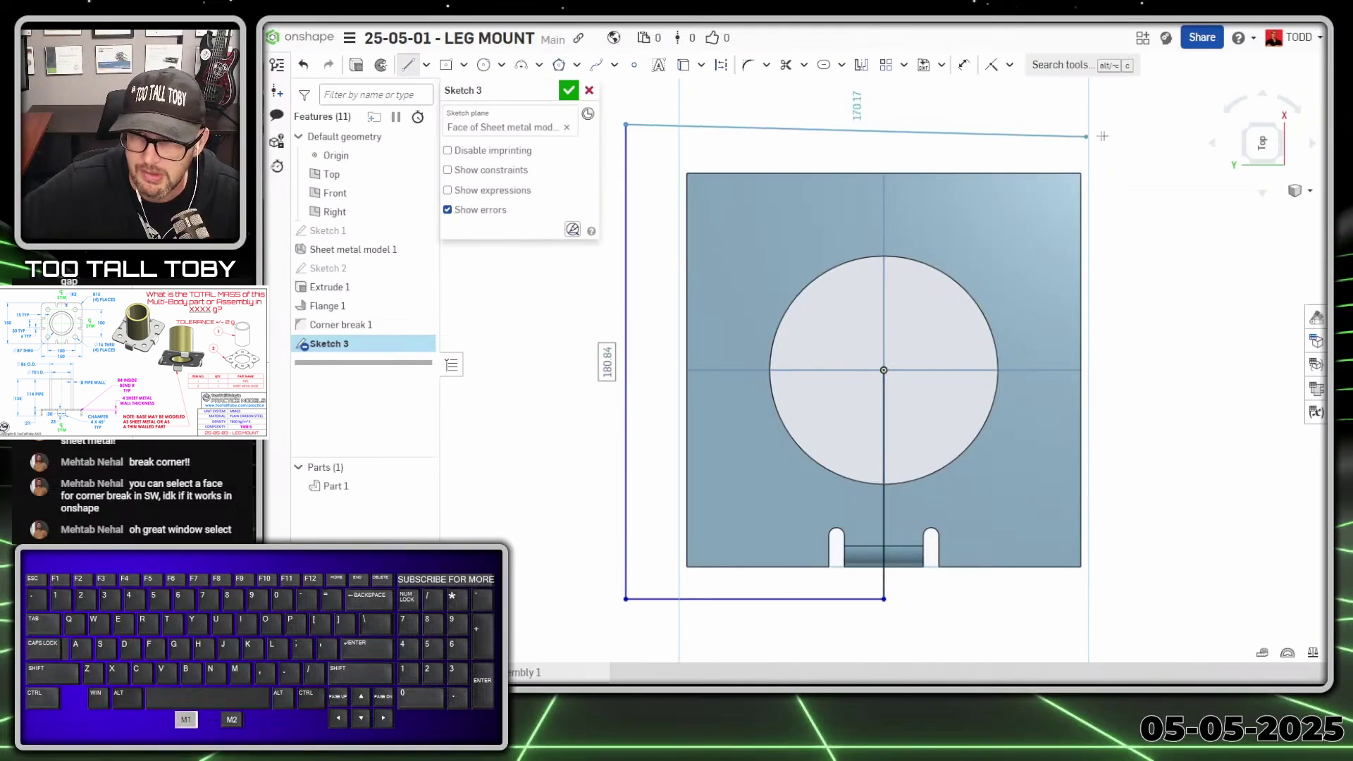
{"action": "left_click", "coordinate": [1159, 124]}
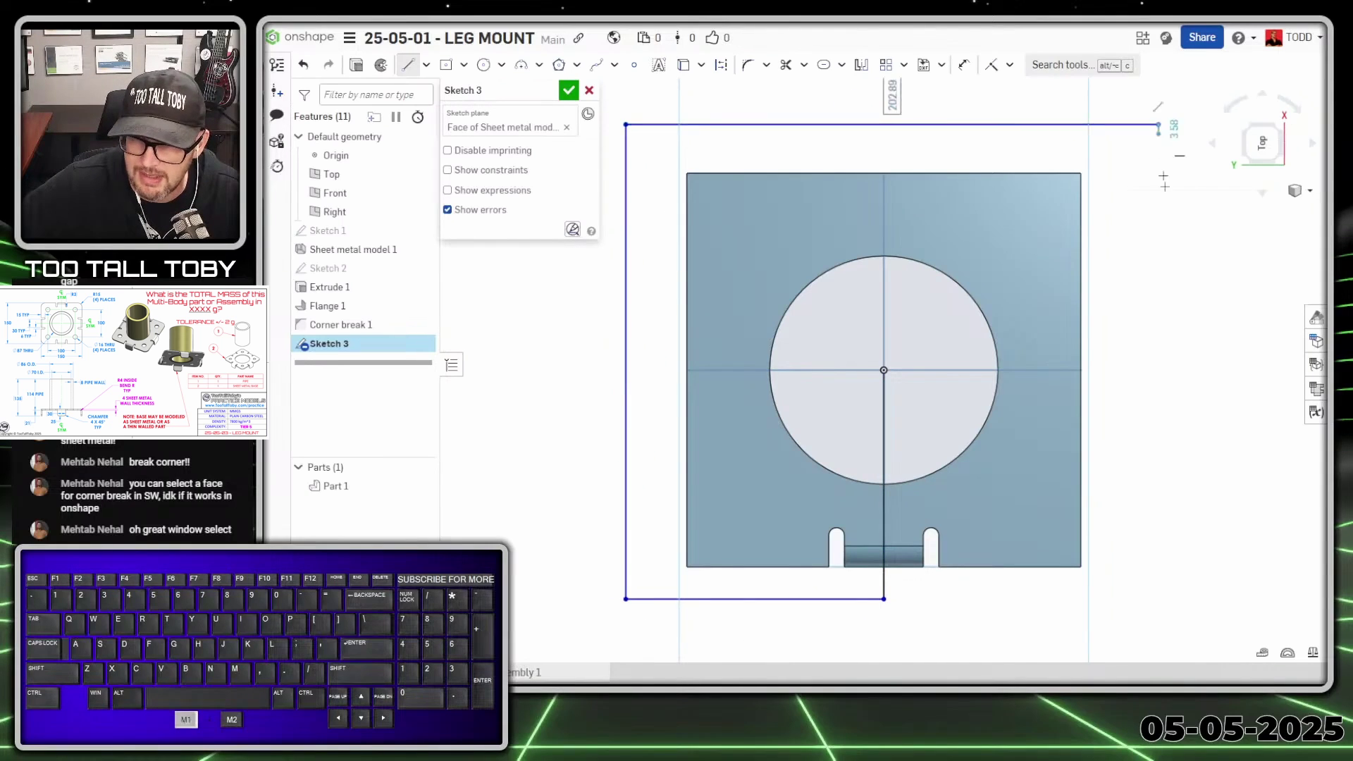
{"action": "left_click", "coordinate": [1158, 369]}
{"action": "left_click", "coordinate": [884, 369]}
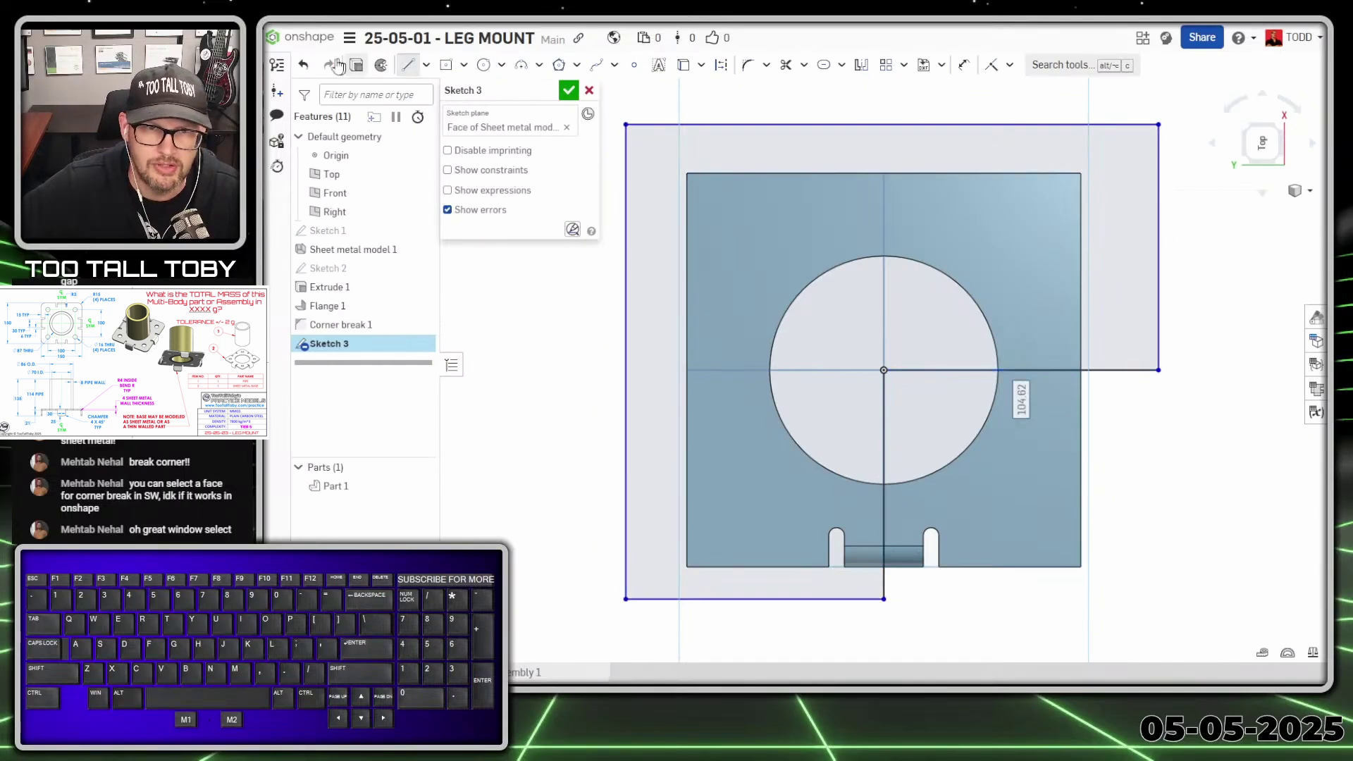
Extrude the L-shaped region as a Through all removal, keeping one quarter of the plate with half of the flange.
{"action": "key", "text": "shift+e"}
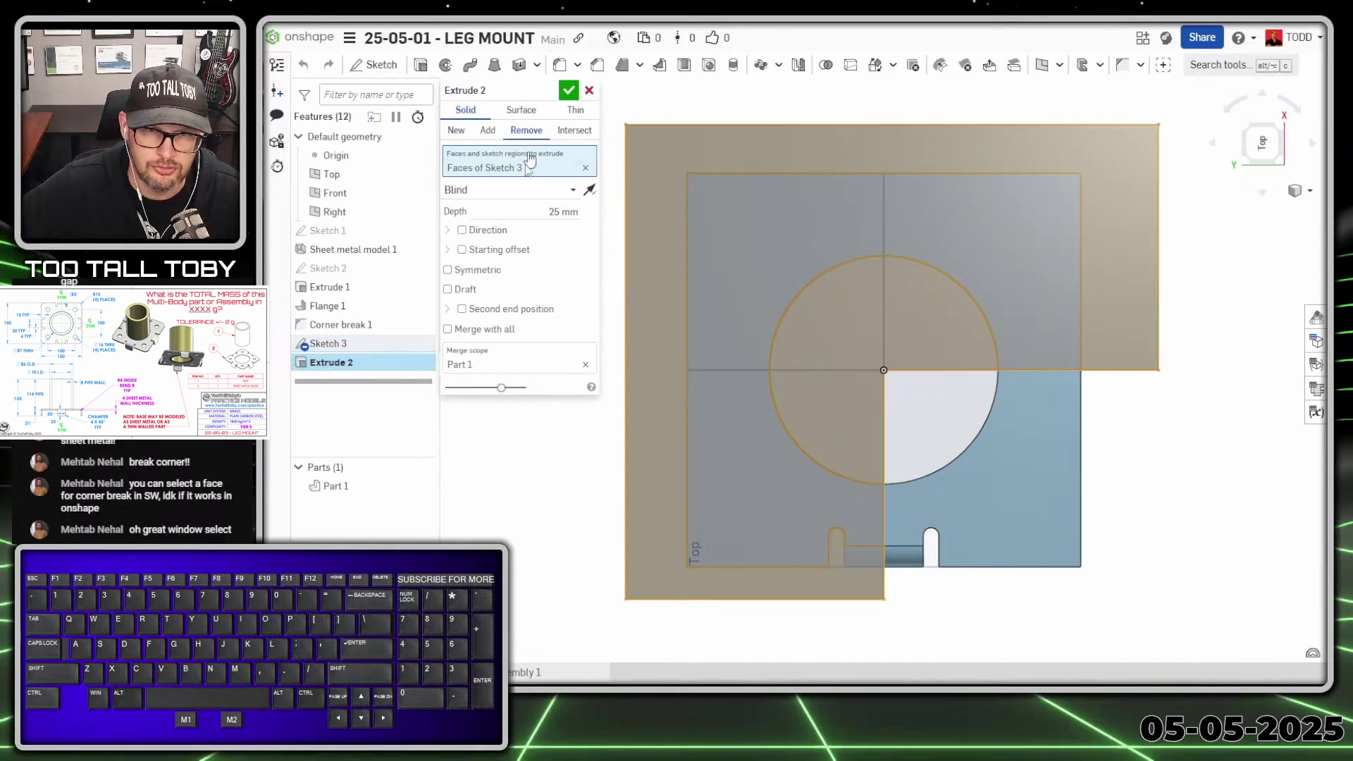
{"action": "left_click", "coordinate": [527, 192]}
{"action": "left_click", "coordinate": [483, 310]}
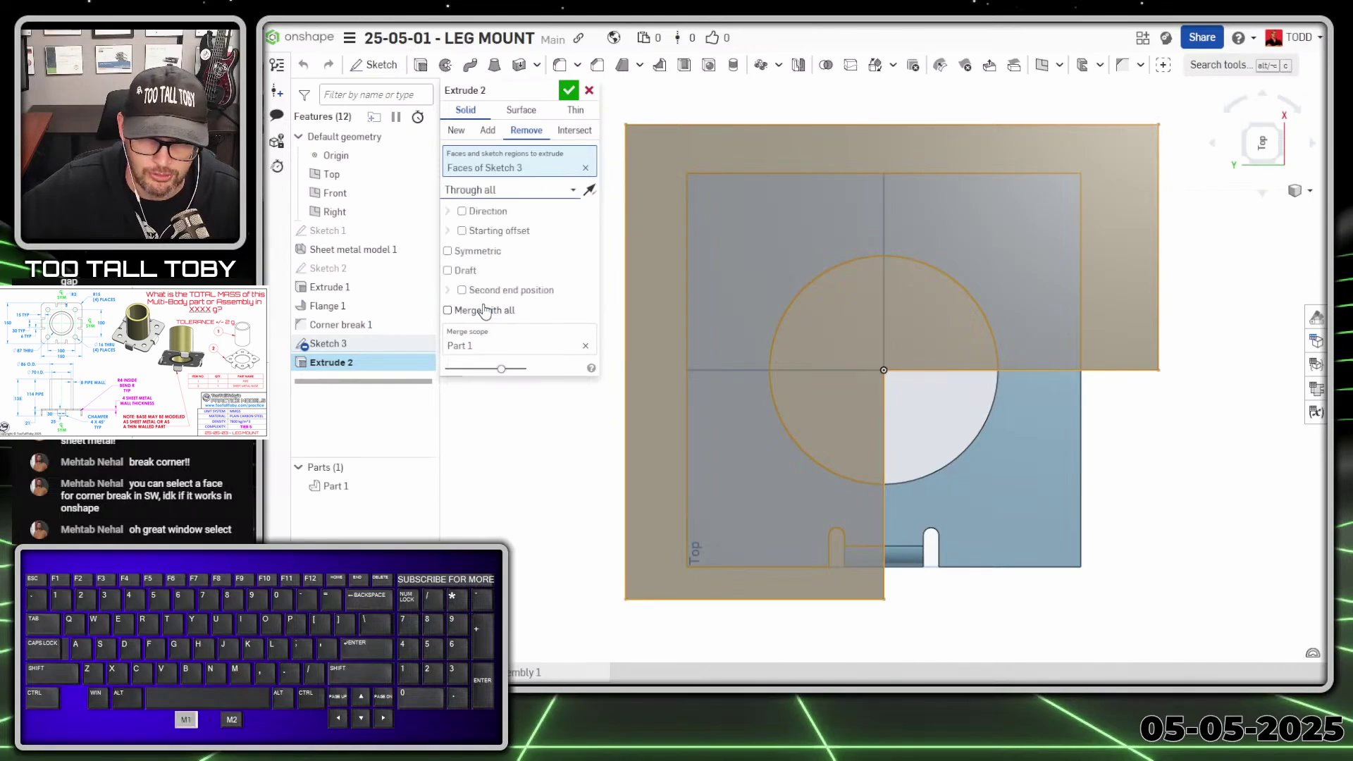
{"action": "left_click", "coordinate": [563, 93]}
Try a circular part pattern of the quarter plate about its arc edge, with 4 equally spaced instances over 360 degrees.
{"action": "right_click_drag", "start_coordinate": [945, 480], "coordinate": [958, 516]}
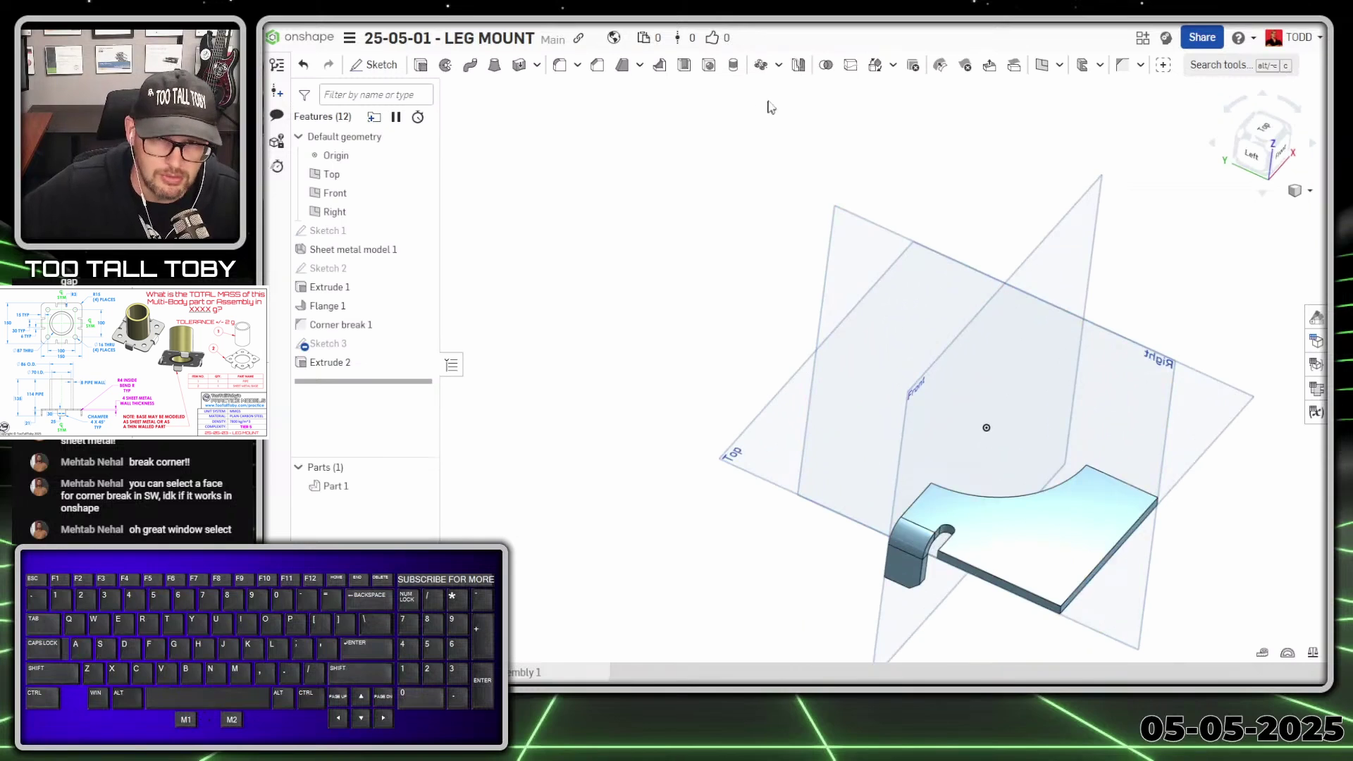
{"action": "left_click", "coordinate": [760, 65]}
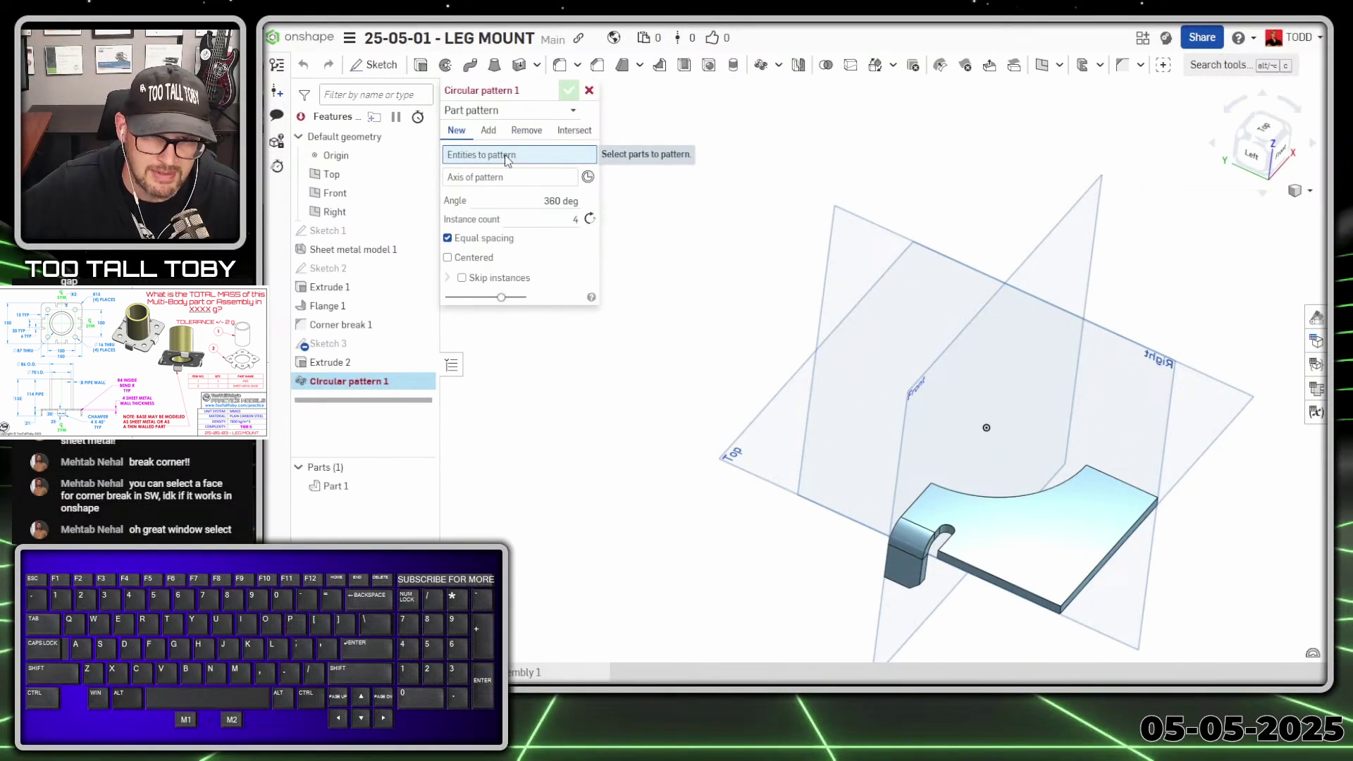
{"action": "left_click", "coordinate": [568, 110]}
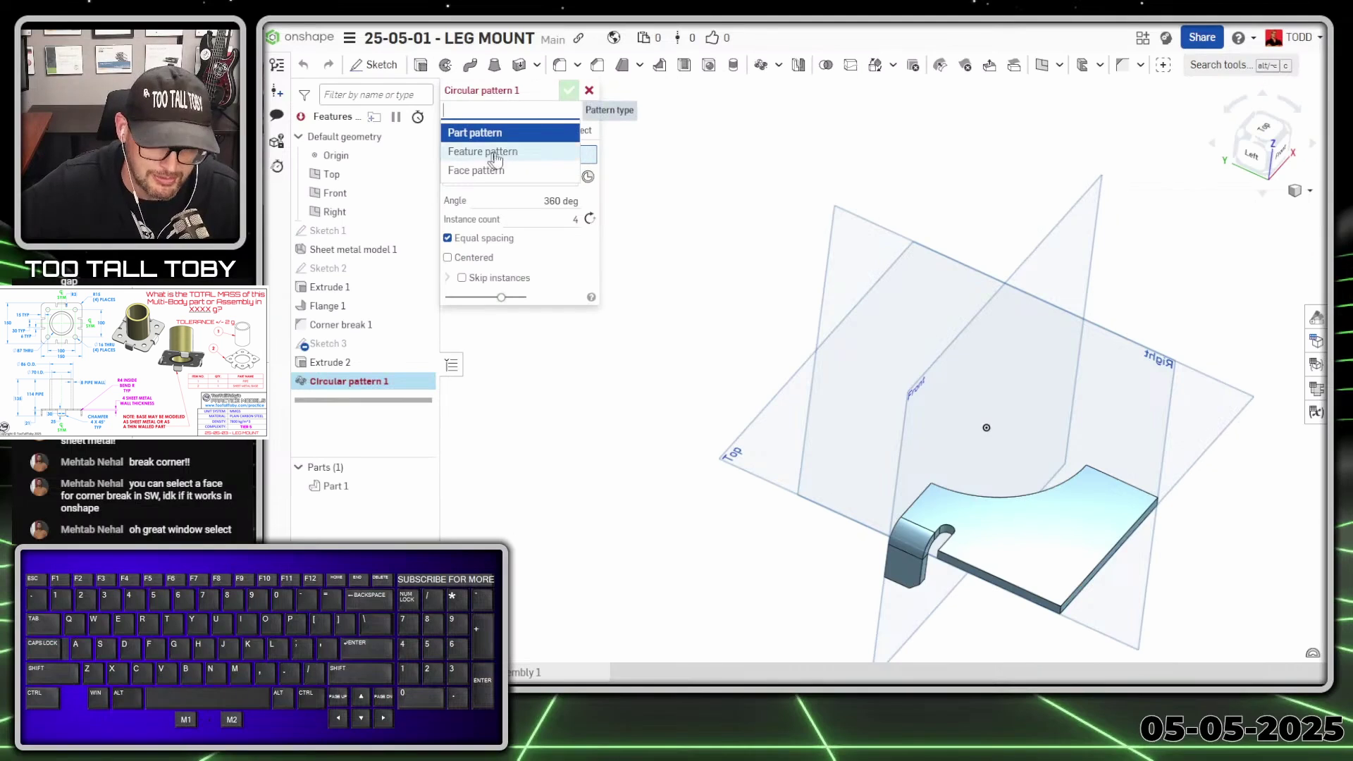
{"action": "left_click", "coordinate": [514, 133]}
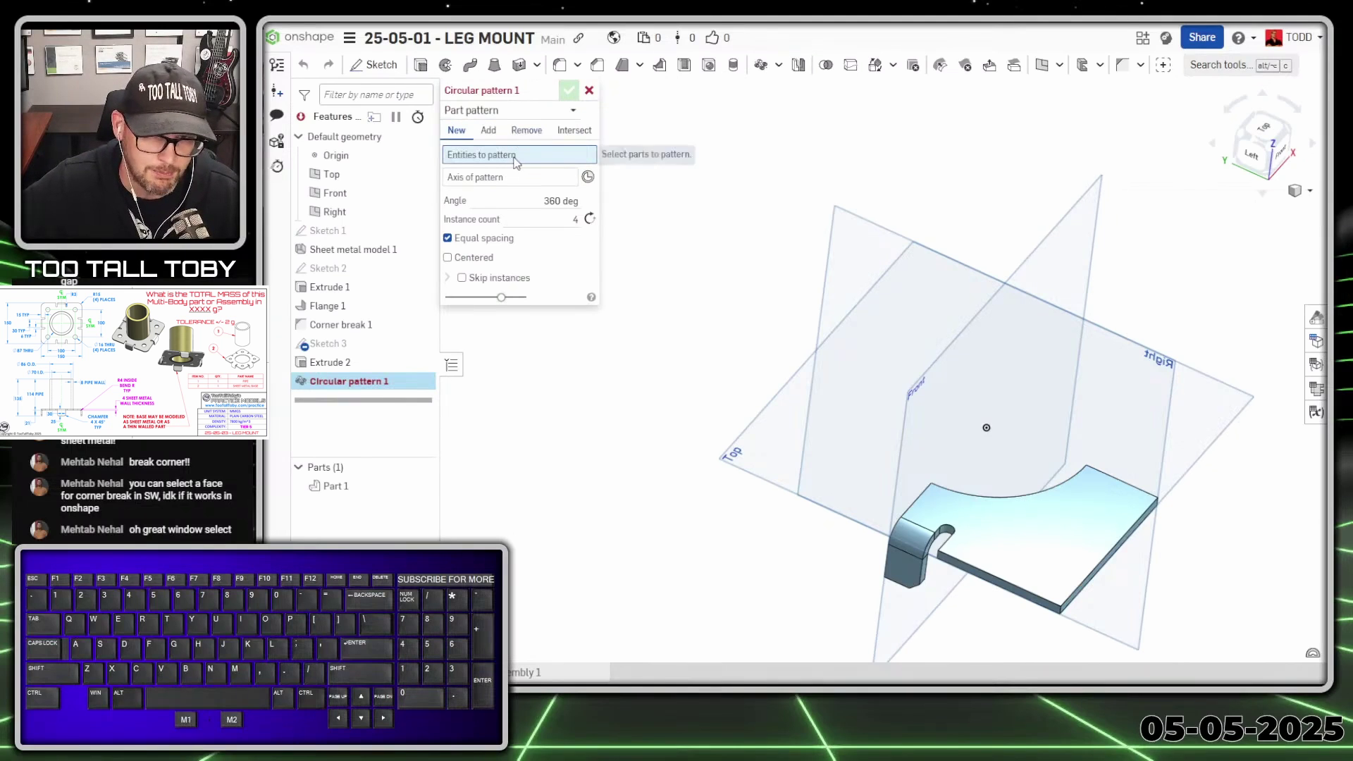
{"action": "left_click", "coordinate": [1056, 549]}
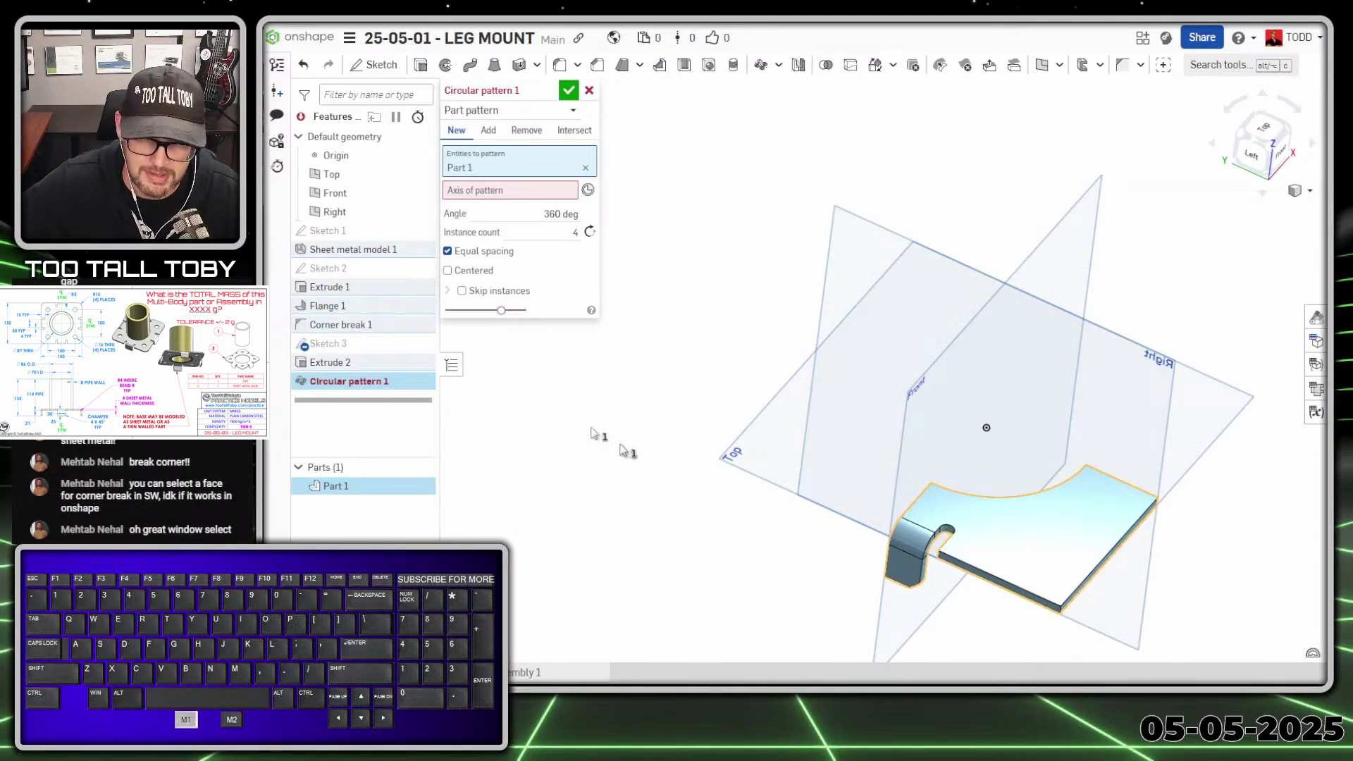
{"action": "left_click", "coordinate": [498, 198]}
{"action": "left_click", "coordinate": [991, 501]}
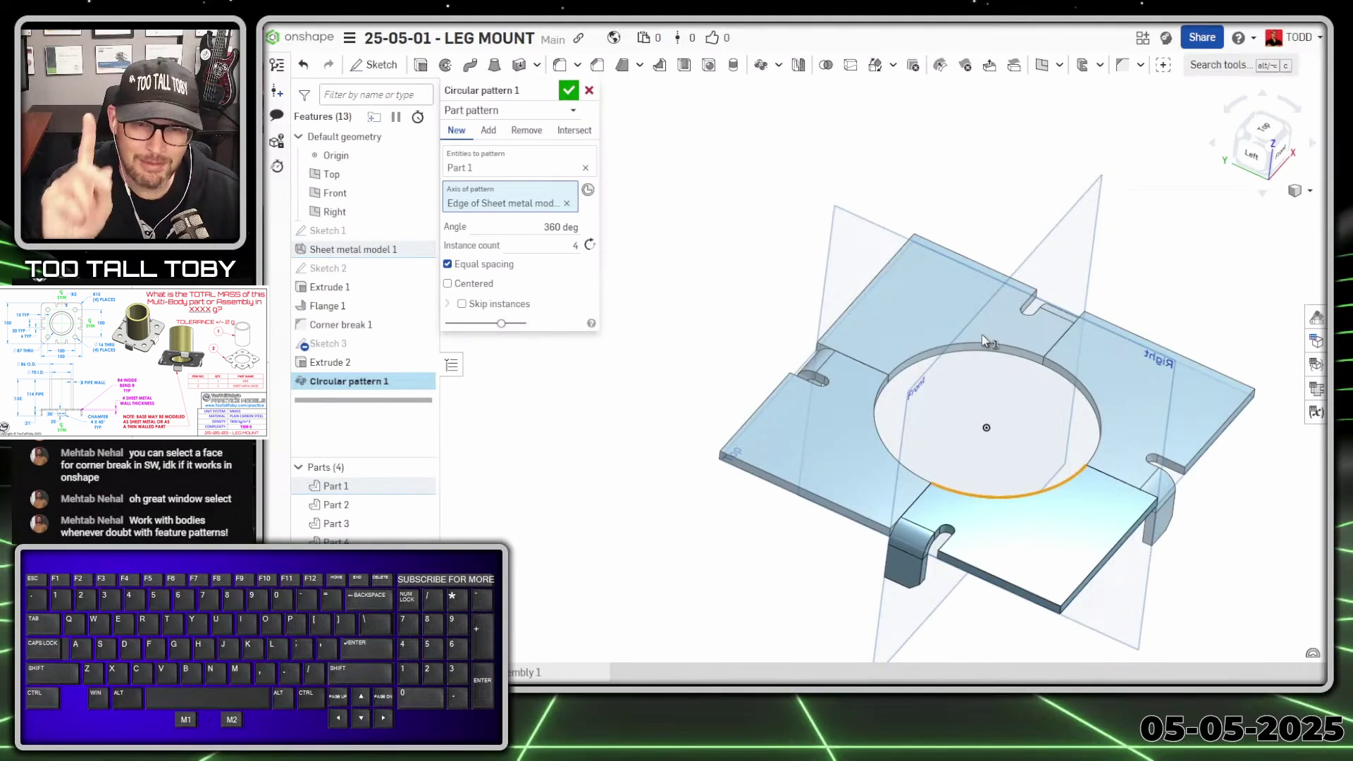
{"action": "right_click_drag", "start_coordinate": [982, 335], "coordinate": [995, 427]}
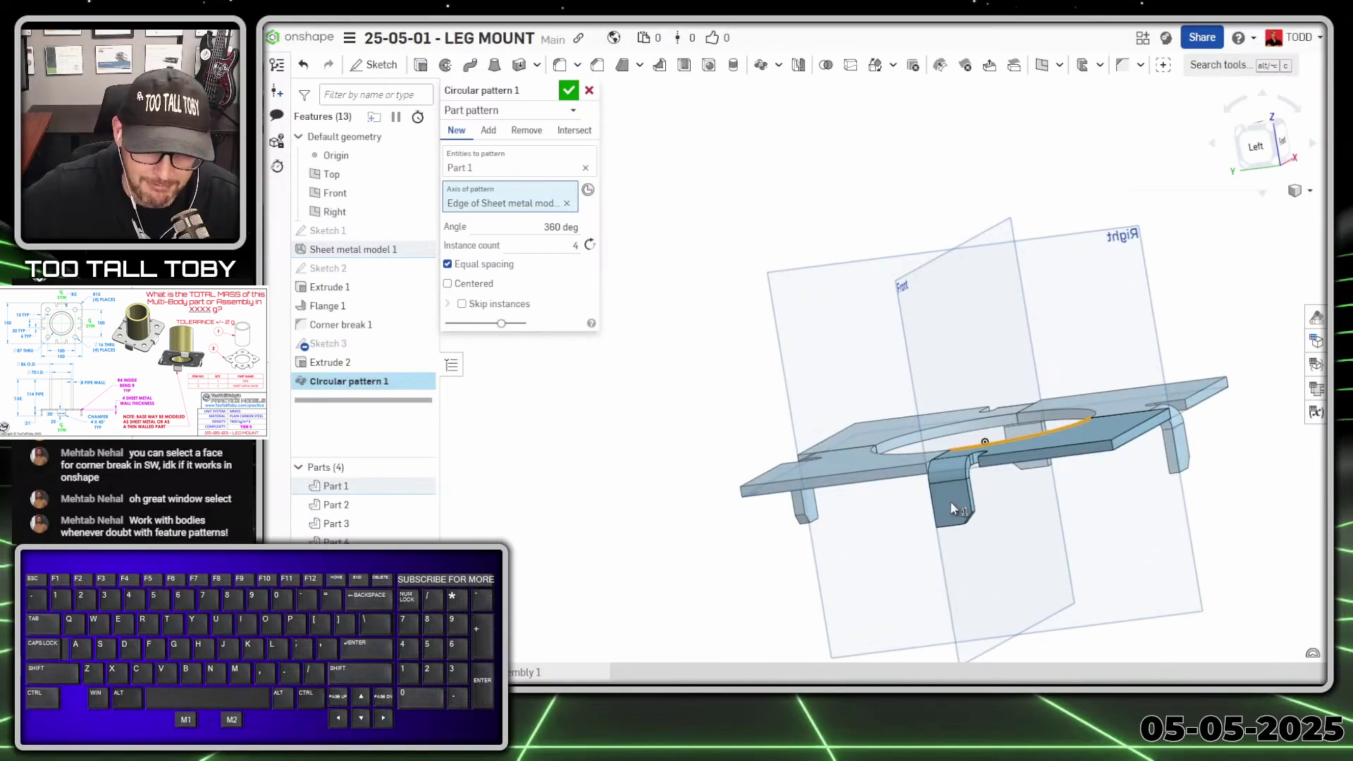
{"action": "right_click_drag", "start_coordinate": [949, 501], "coordinate": [1016, 528]}
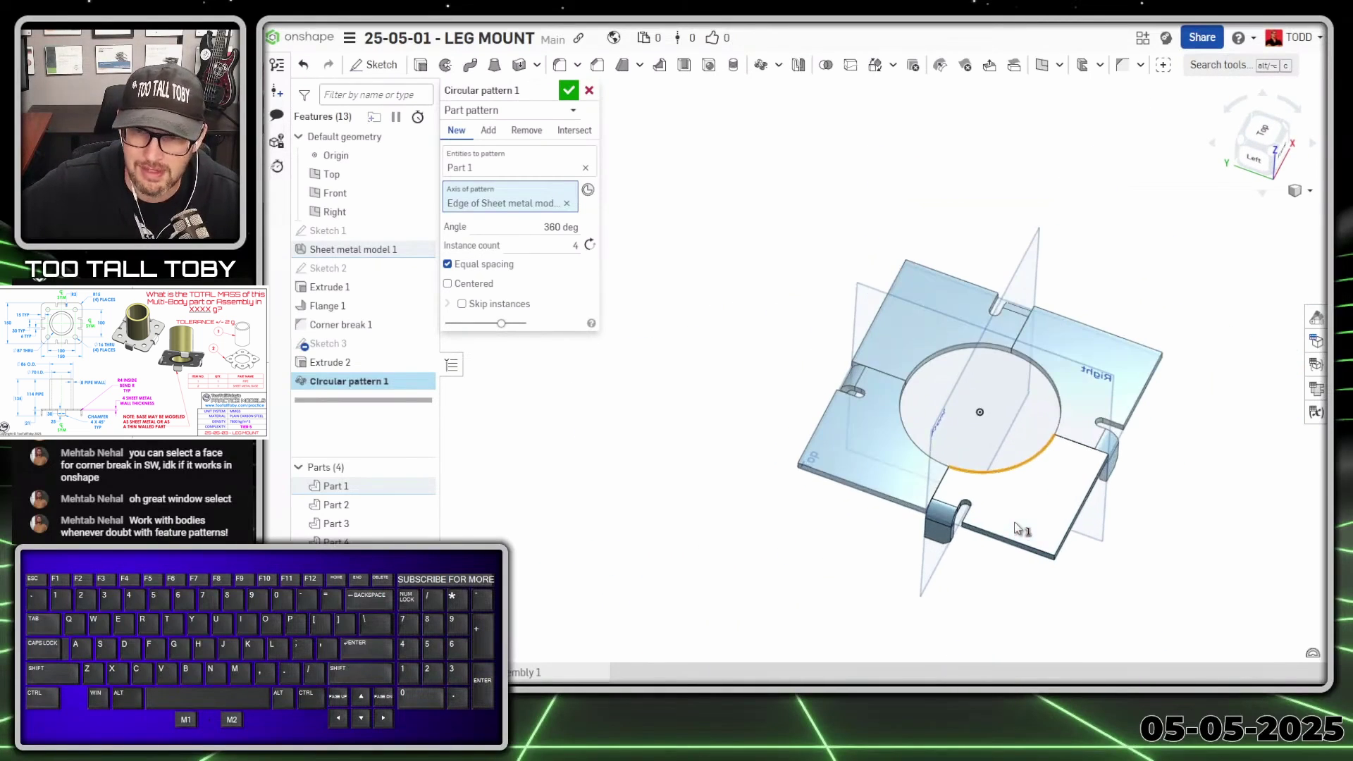
{"action": "key", "text": "shift+5"}
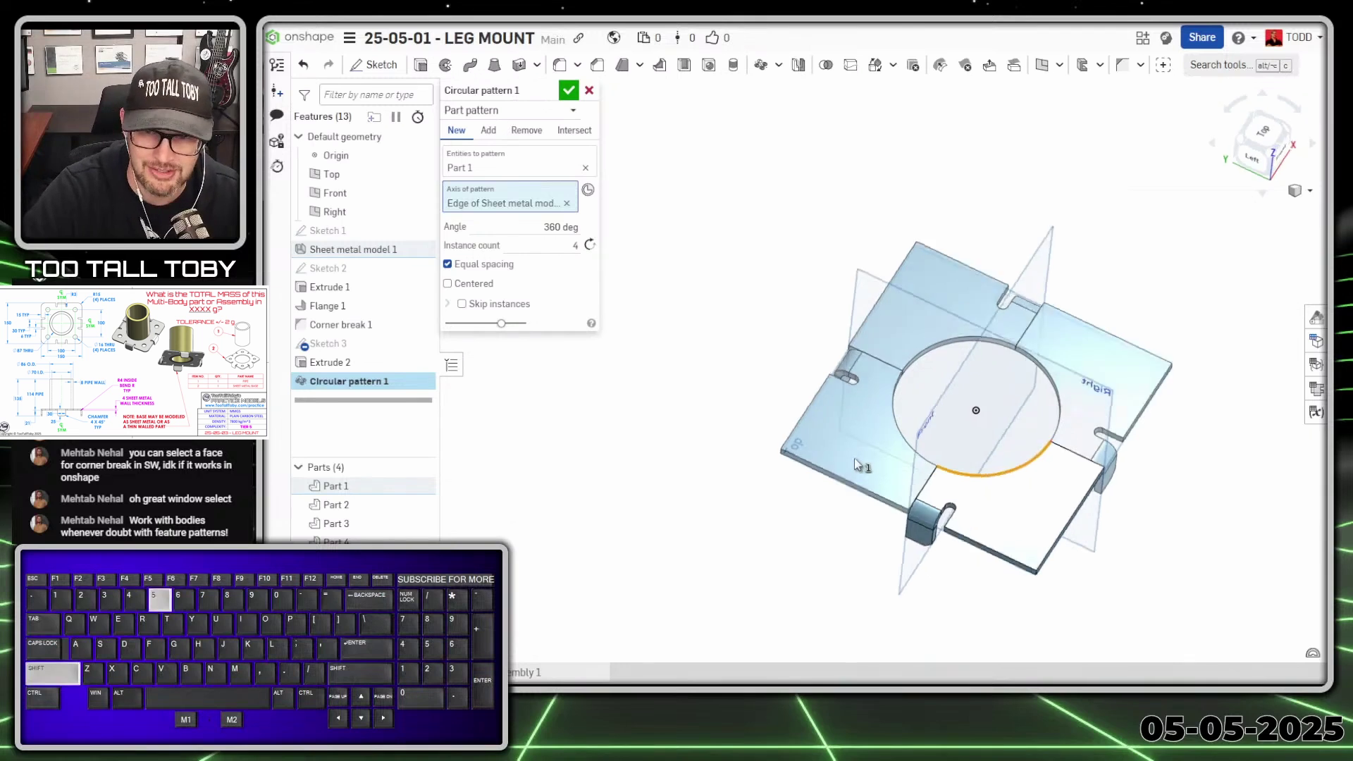
{"action": "scroll", "coordinate": [856, 465], "scroll_direction": "down", "scroll_amount": 3}
{"action": "scroll", "coordinate": [801, 586], "scroll_direction": "up", "scroll_amount": 2}
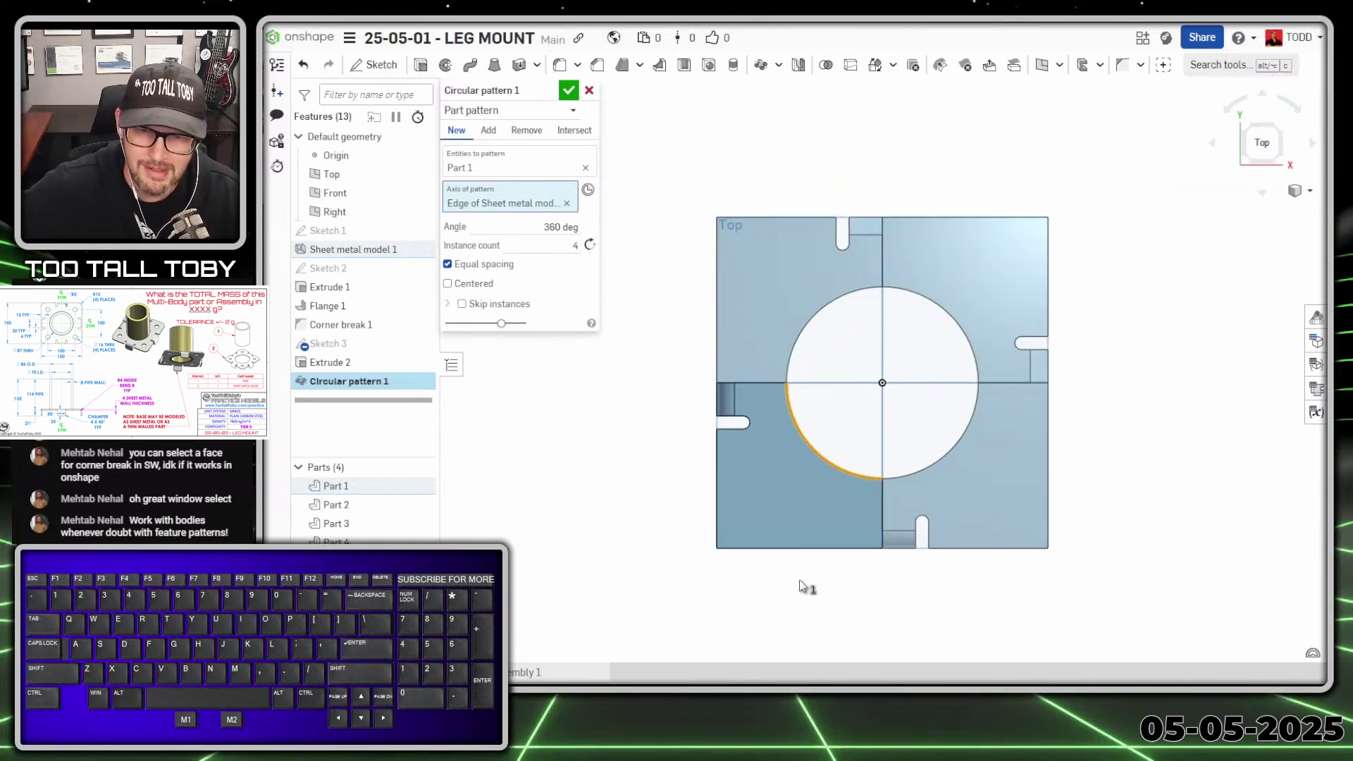
{"action": "key", "text": "alt+1"}
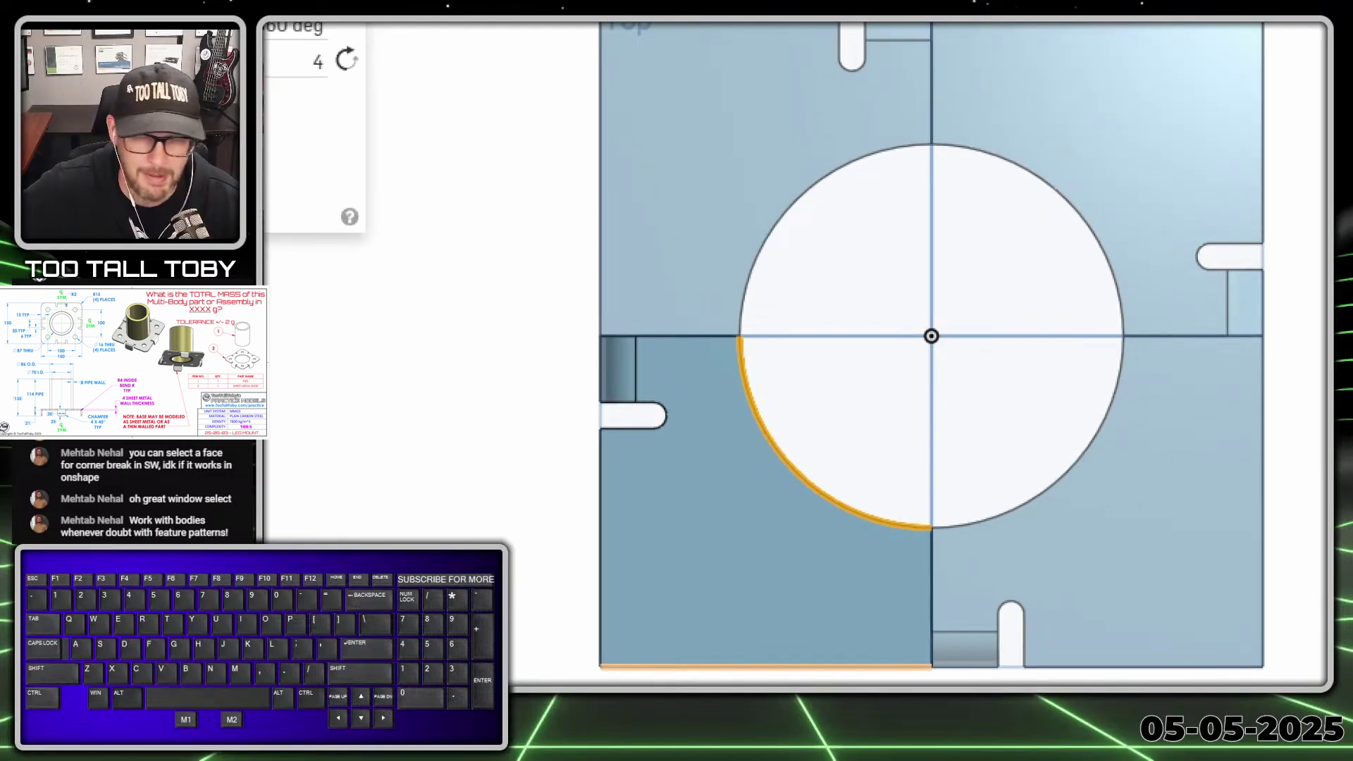
{"action": "left_click", "coordinate": [834, 429]}
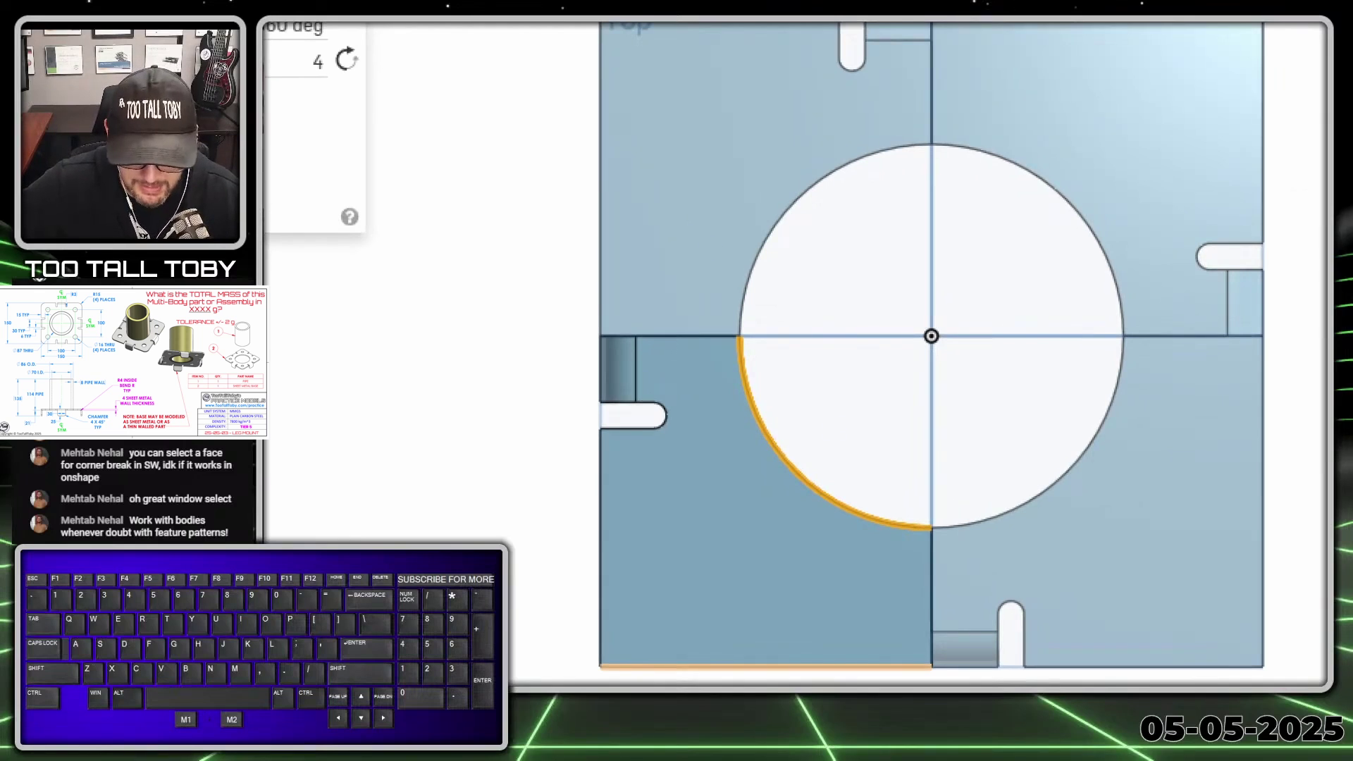
{"action": "key", "text": "r"}
{"action": "mouse_move", "coordinate": [620, 27]}
{"action": "left_mouse_down"}
{"action": "mouse_move", "coordinate": [909, 324]}
{"action": "mouse_move", "coordinate": [621, 661]}
{"action": "left_mouse_up"}
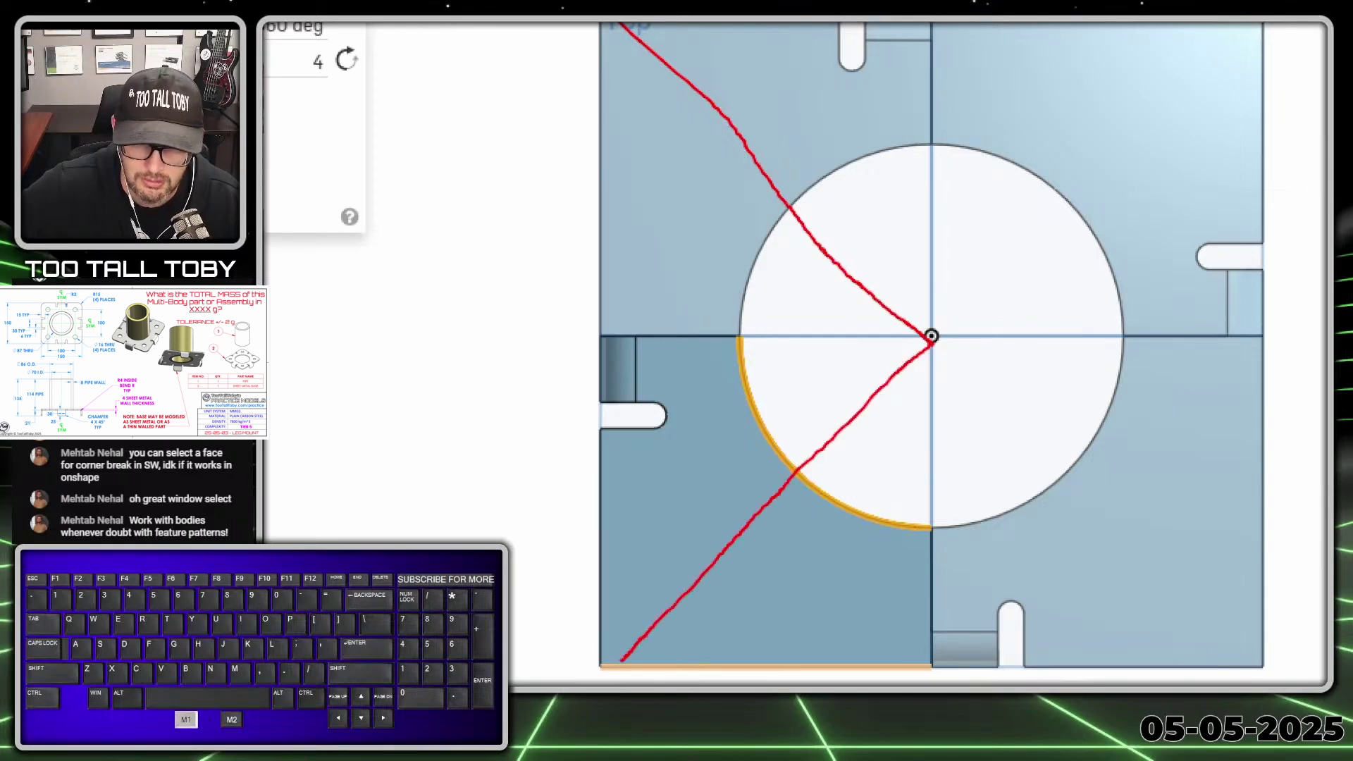
{"action": "left_click_drag", "start_coordinate": [586, 32], "coordinate": [560, 23], "text": "ctrl+shift"}
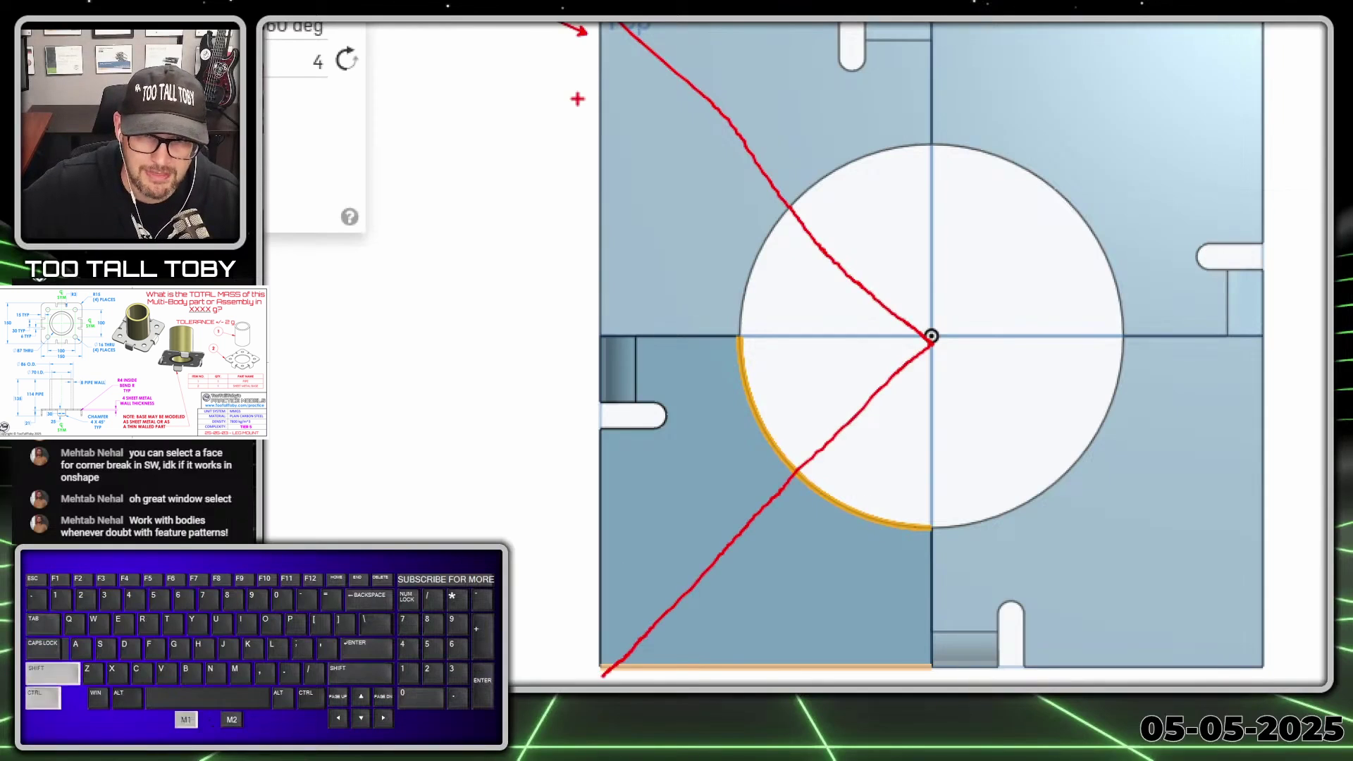
{"action": "left_click_drag", "start_coordinate": [576, 89], "coordinate": [467, 74], "text": "ctrl+shift"}
{"action": "left_click_drag", "start_coordinate": [557, 210], "coordinate": [444, 196], "text": "ctrl+shift"}
{"action": "left_click_drag", "start_coordinate": [533, 301], "coordinate": [477, 289], "text": "ctrl+shift"}
{"action": "left_click_drag", "start_coordinate": [556, 412], "coordinate": [420, 452], "text": "ctrl+shift"}
{"action": "left_click_drag", "start_coordinate": [458, 599], "coordinate": [458, 563], "text": "ctrl+shift"}
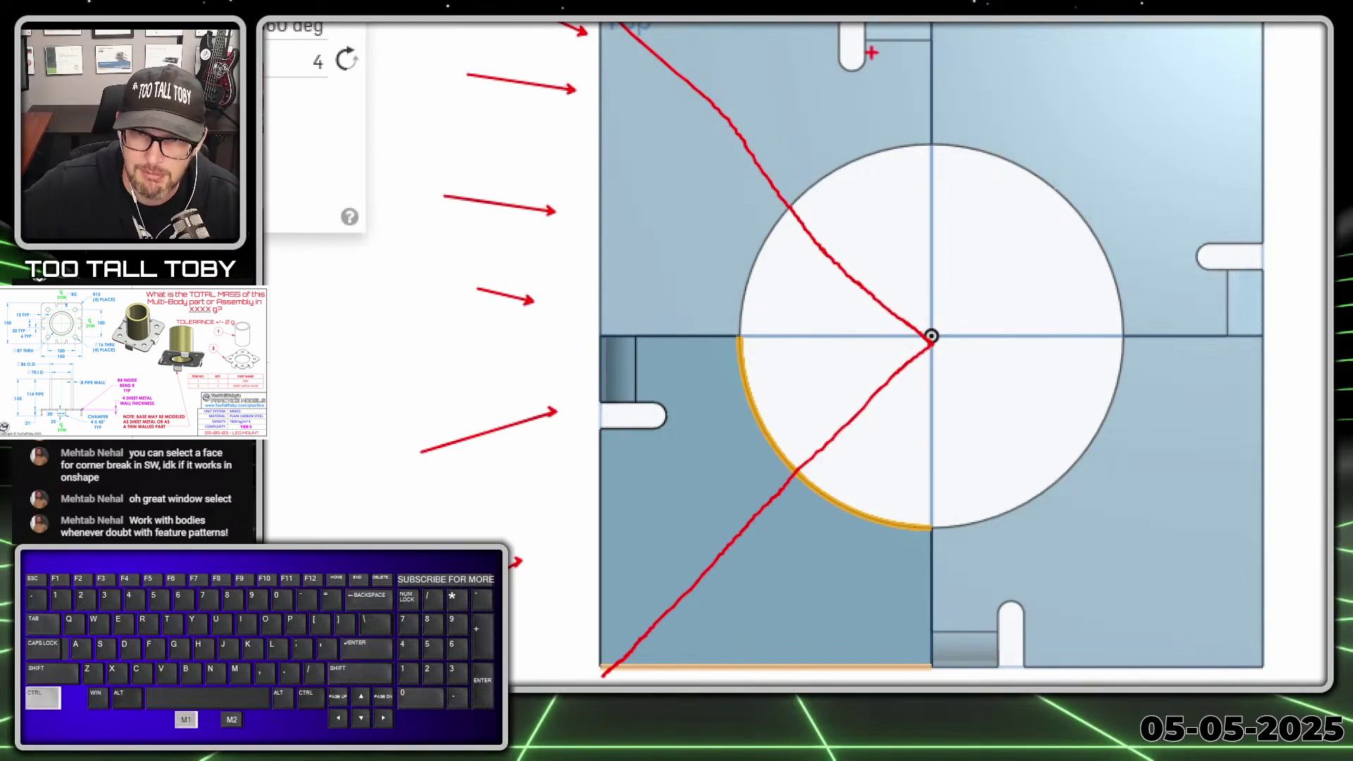
{"action": "mouse_move", "coordinate": [677, 224]}
{"action": "left_mouse_down"}
{"action": "mouse_move", "coordinate": [894, 116]}
{"action": "mouse_move", "coordinate": [1032, 402]}
{"action": "mouse_move", "coordinate": [966, 532]}
{"action": "mouse_move", "coordinate": [821, 479]}
{"action": "left_mouse_up"}
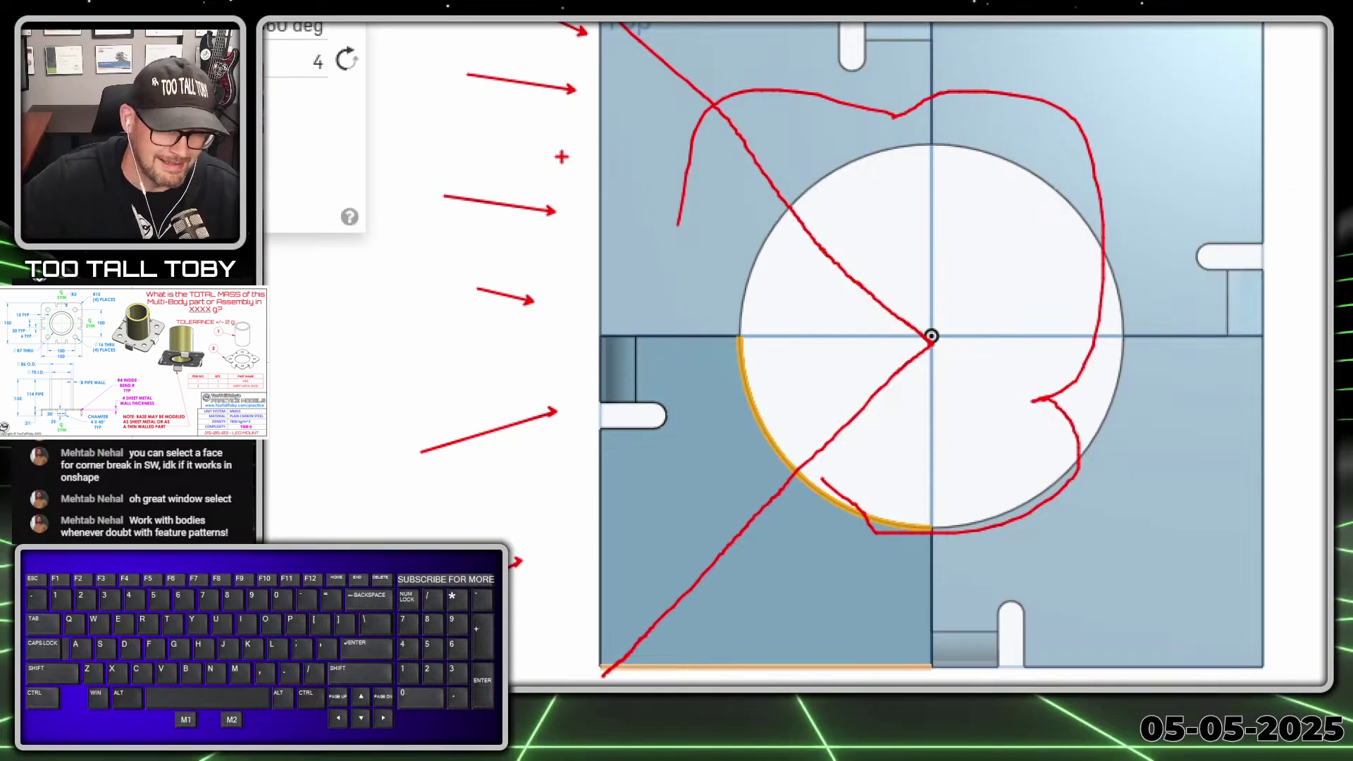
{"action": "key", "text": "Escape"}
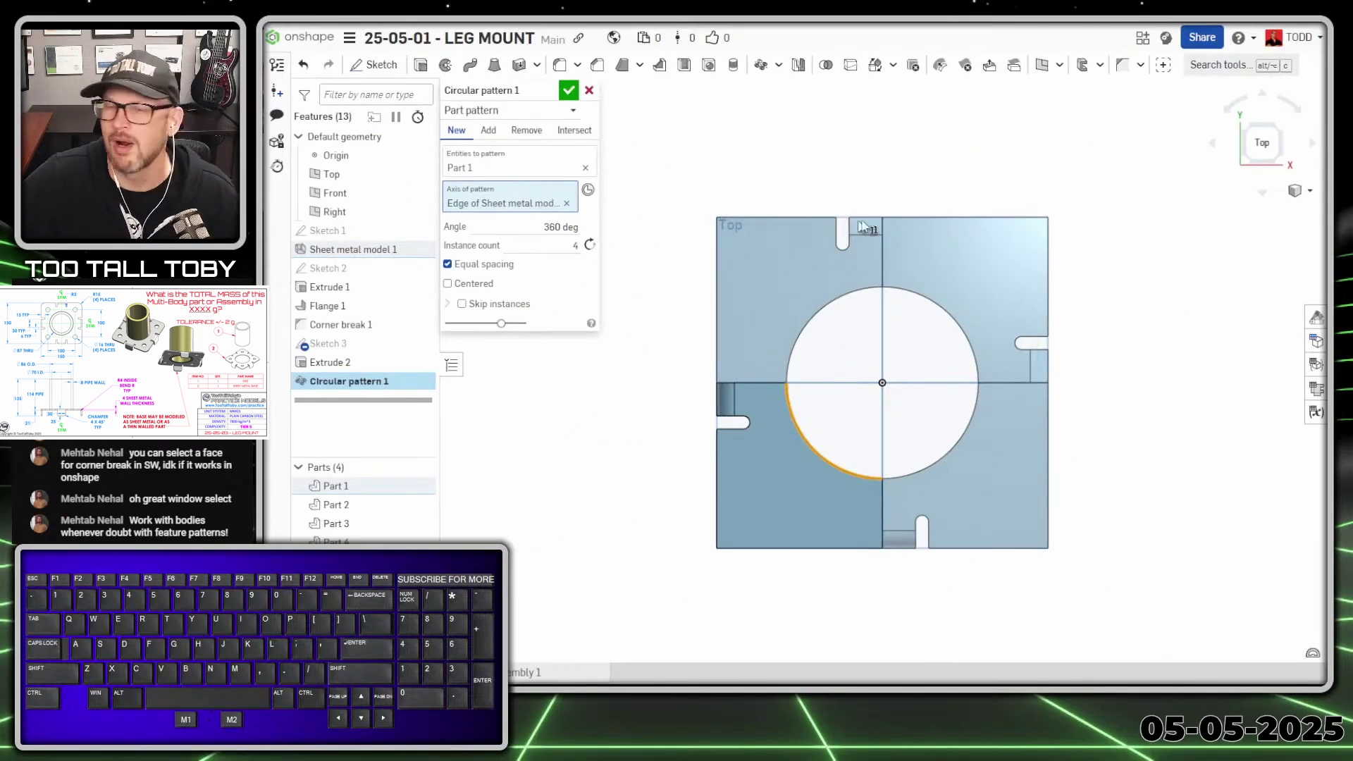
Discard the circular part pattern and delete the entire L-shaped outline from the cut's sketch.
{"action": "left_click", "coordinate": [591, 89]}
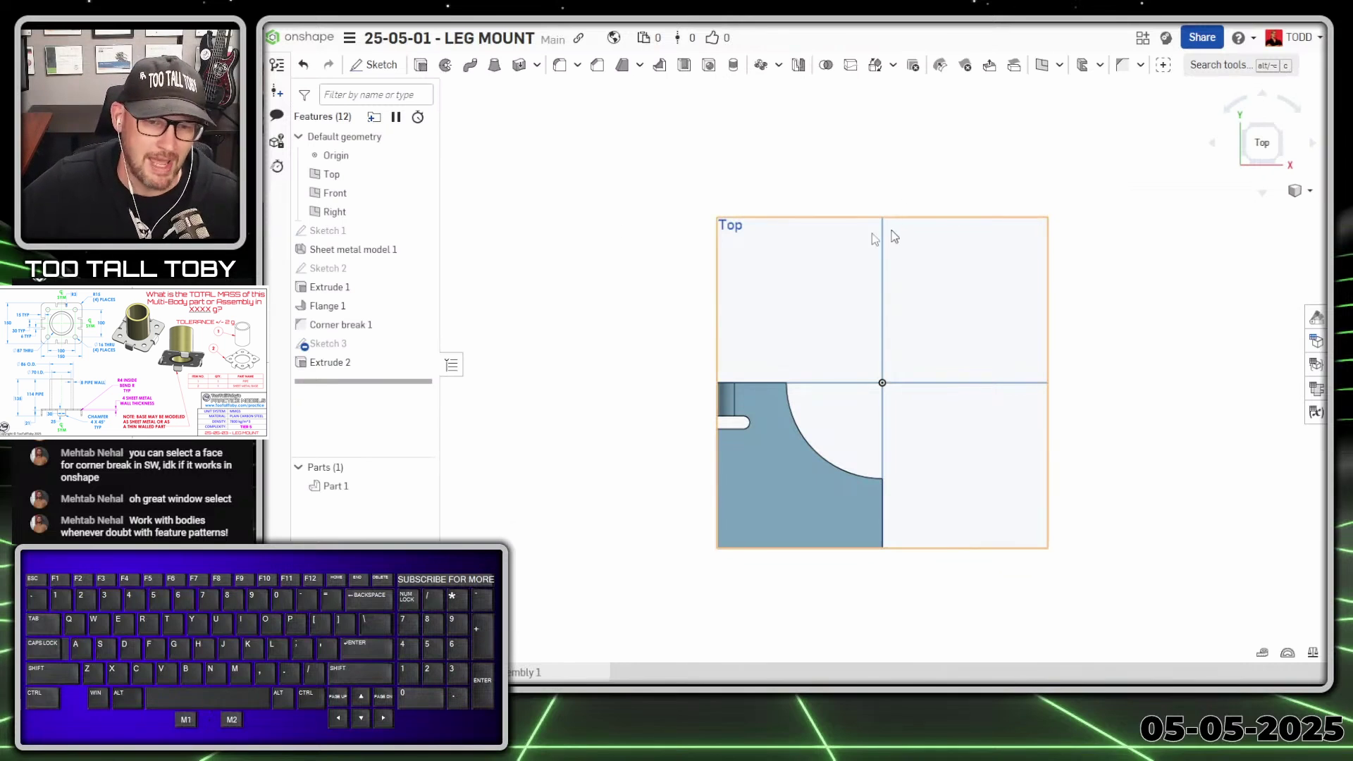
{"action": "double_click", "coordinate": [326, 344]}
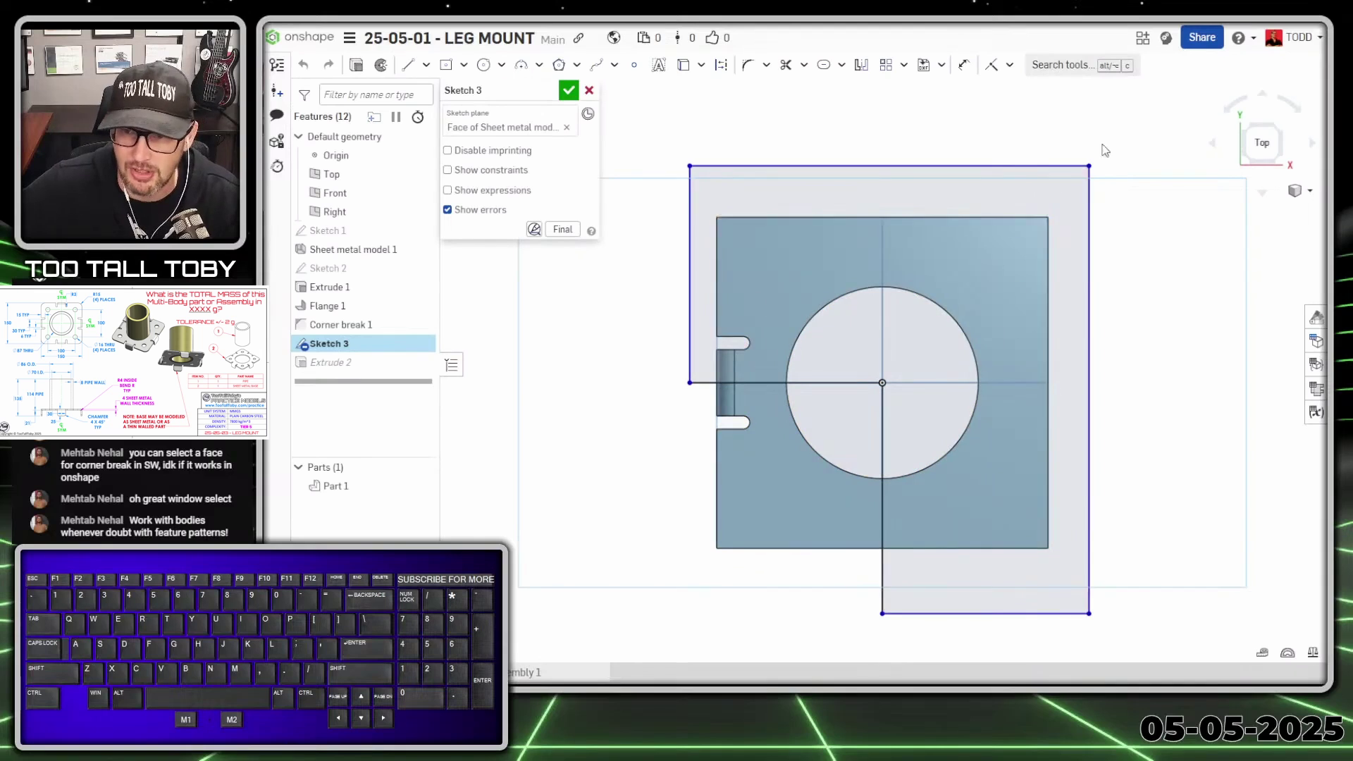
{"action": "mouse_move", "coordinate": [1116, 126]}
{"action": "left_mouse_down"}
{"action": "mouse_move", "coordinate": [890, 531]}
{"action": "mouse_move", "coordinate": [687, 666]}
{"action": "mouse_move", "coordinate": [630, 670]}
{"action": "left_mouse_up"}
{"action": "key", "text": "Delete"}
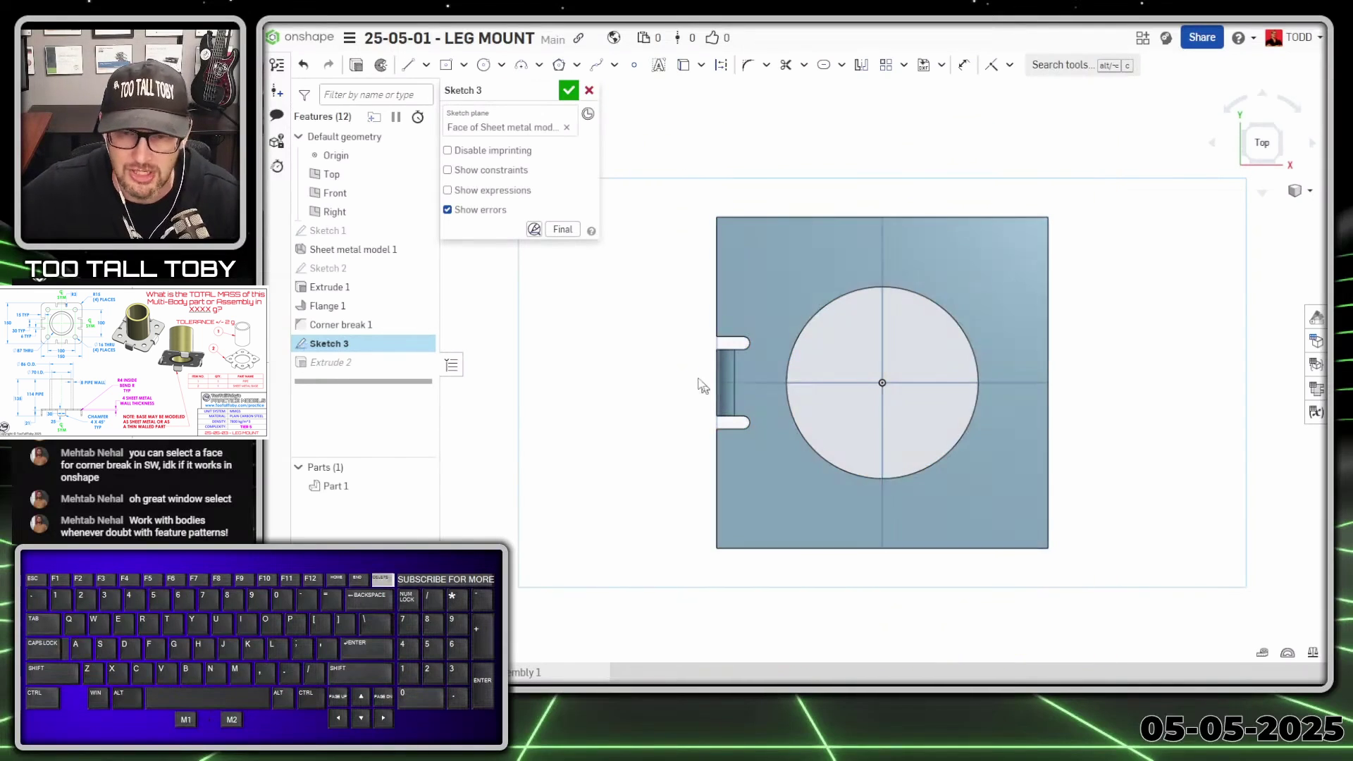
Sketch a closed outline through the plate's four corners, replacing the flange side with two diagonals meeting at the origin, and accept the sketch.
{"action": "key", "text": "s"}
{"action": "left_click", "coordinate": [819, 248]}
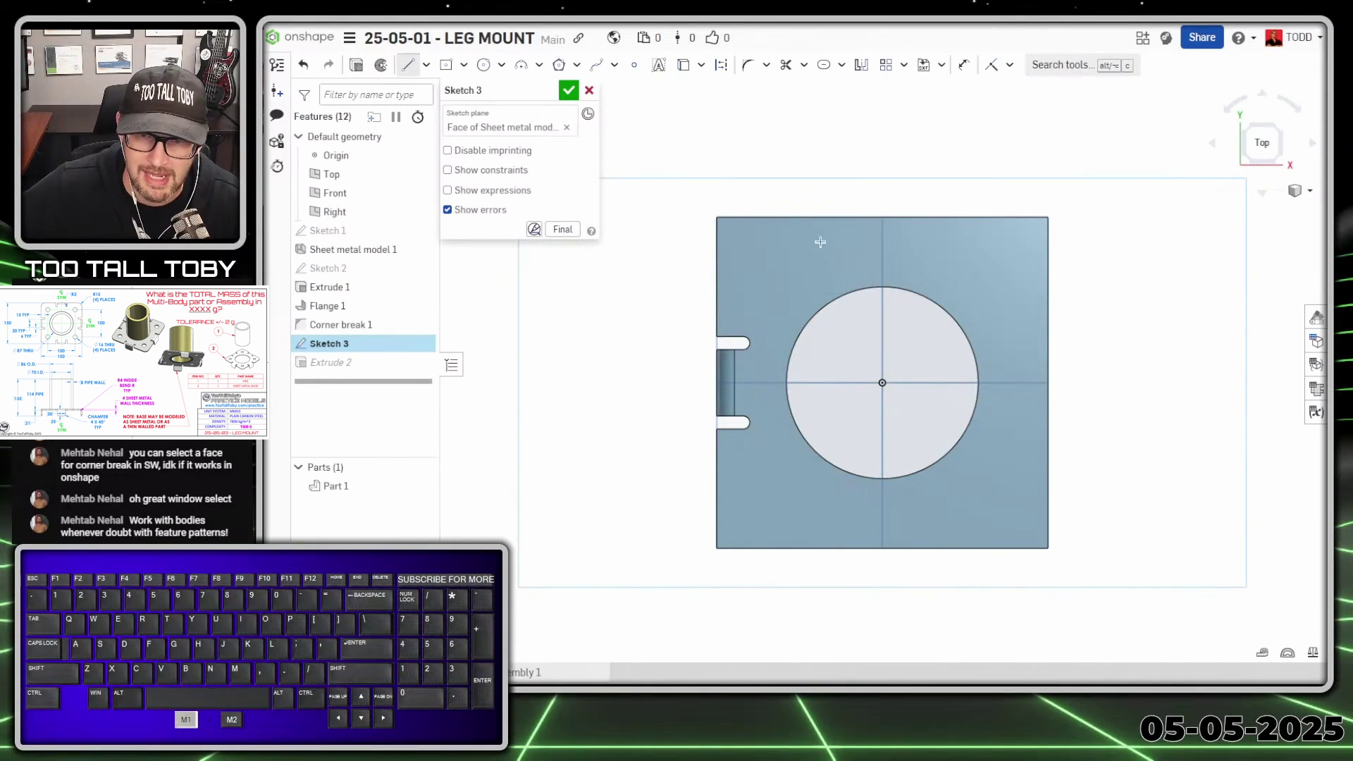
{"action": "left_click", "coordinate": [716, 218]}
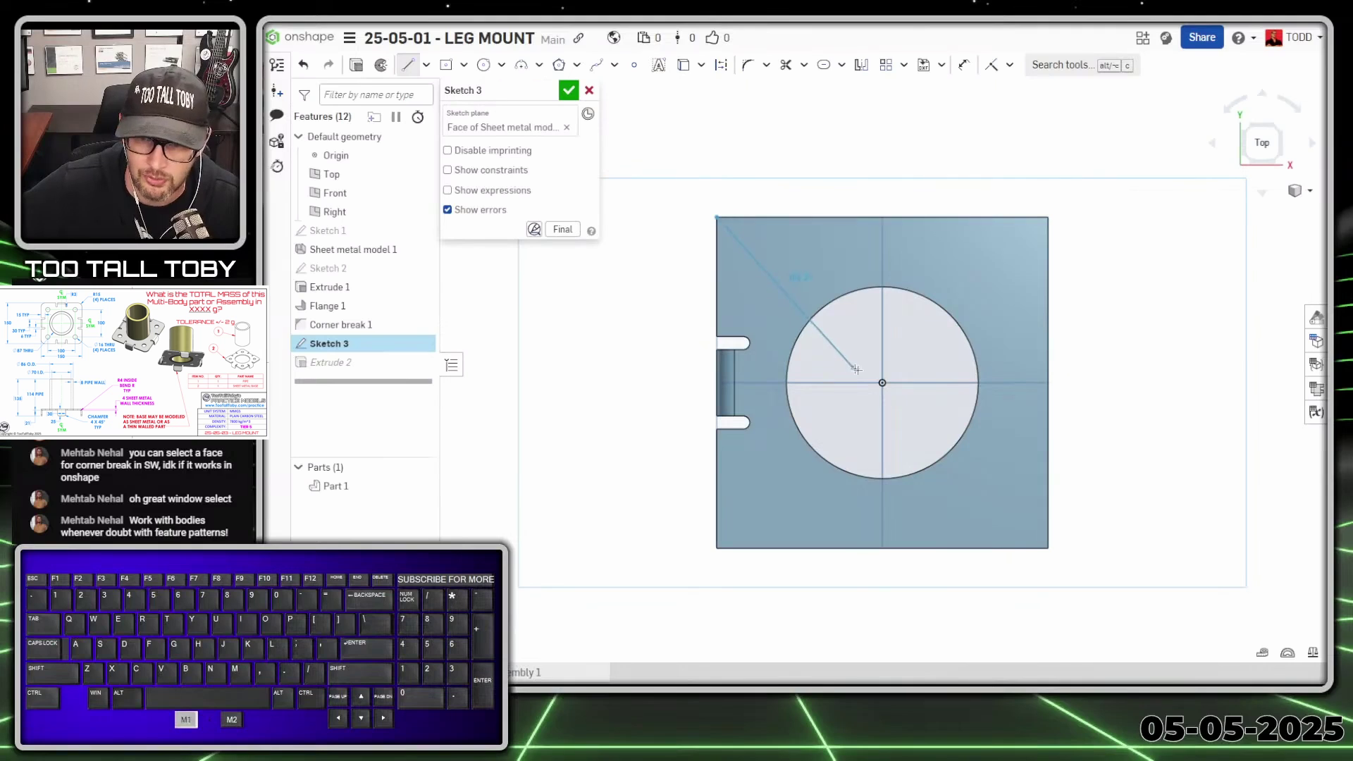
{"action": "left_click", "coordinate": [882, 383]}
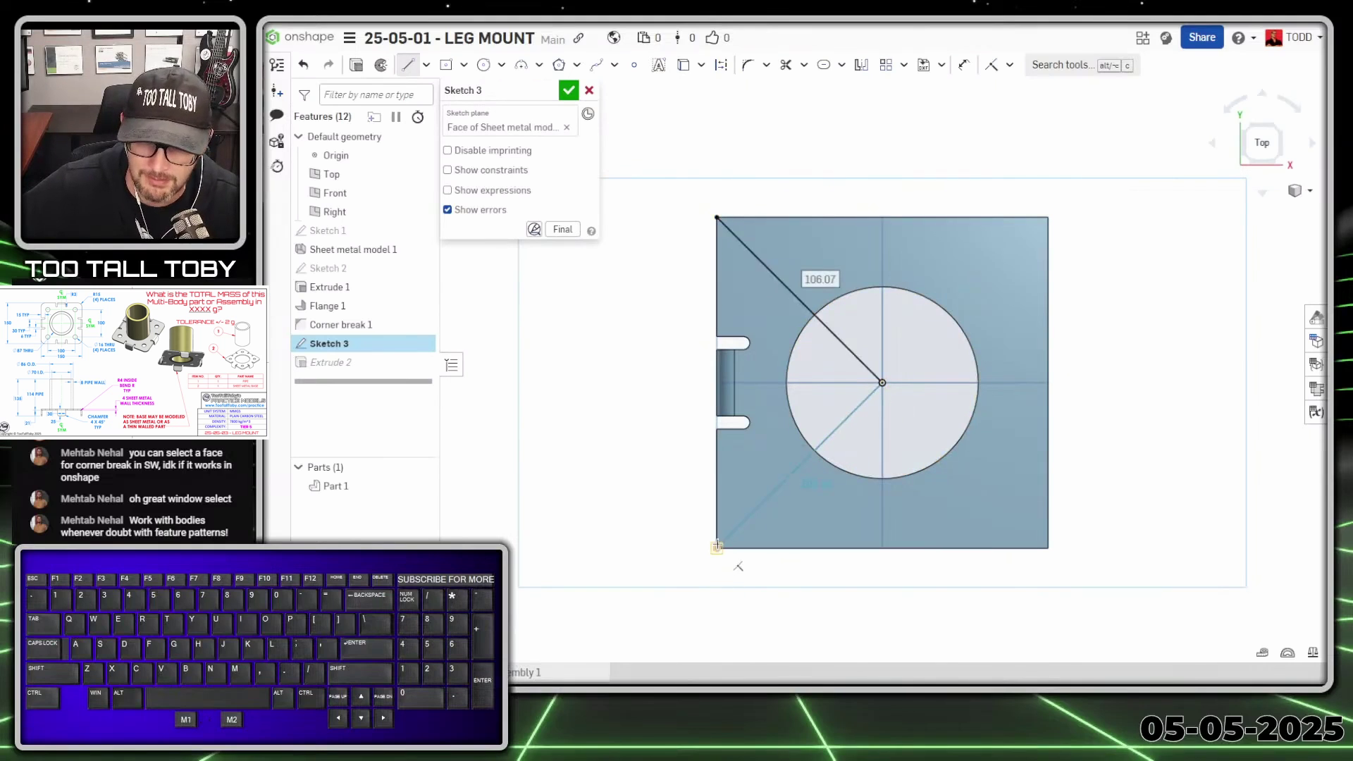
{"action": "left_click", "coordinate": [716, 548]}
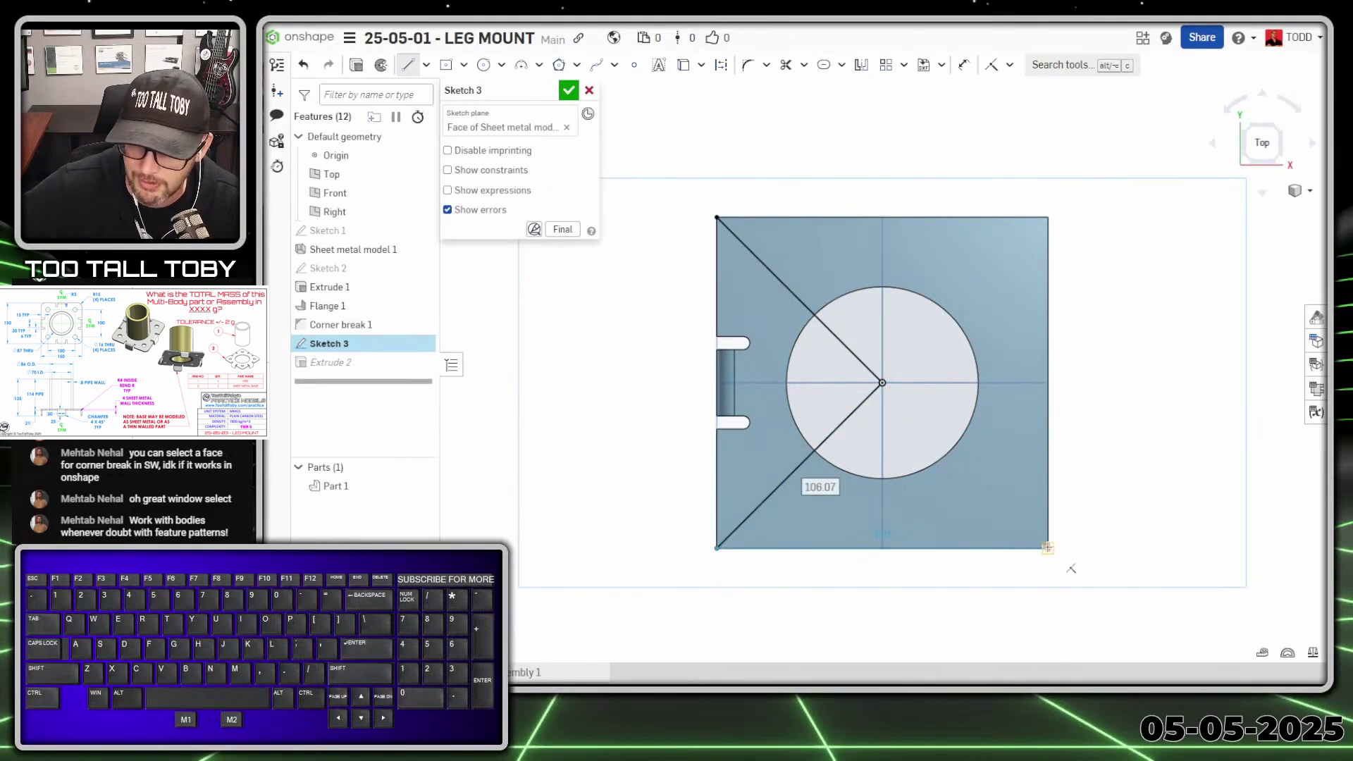
{"action": "left_click", "coordinate": [1048, 548]}
{"action": "left_click", "coordinate": [1048, 217]}
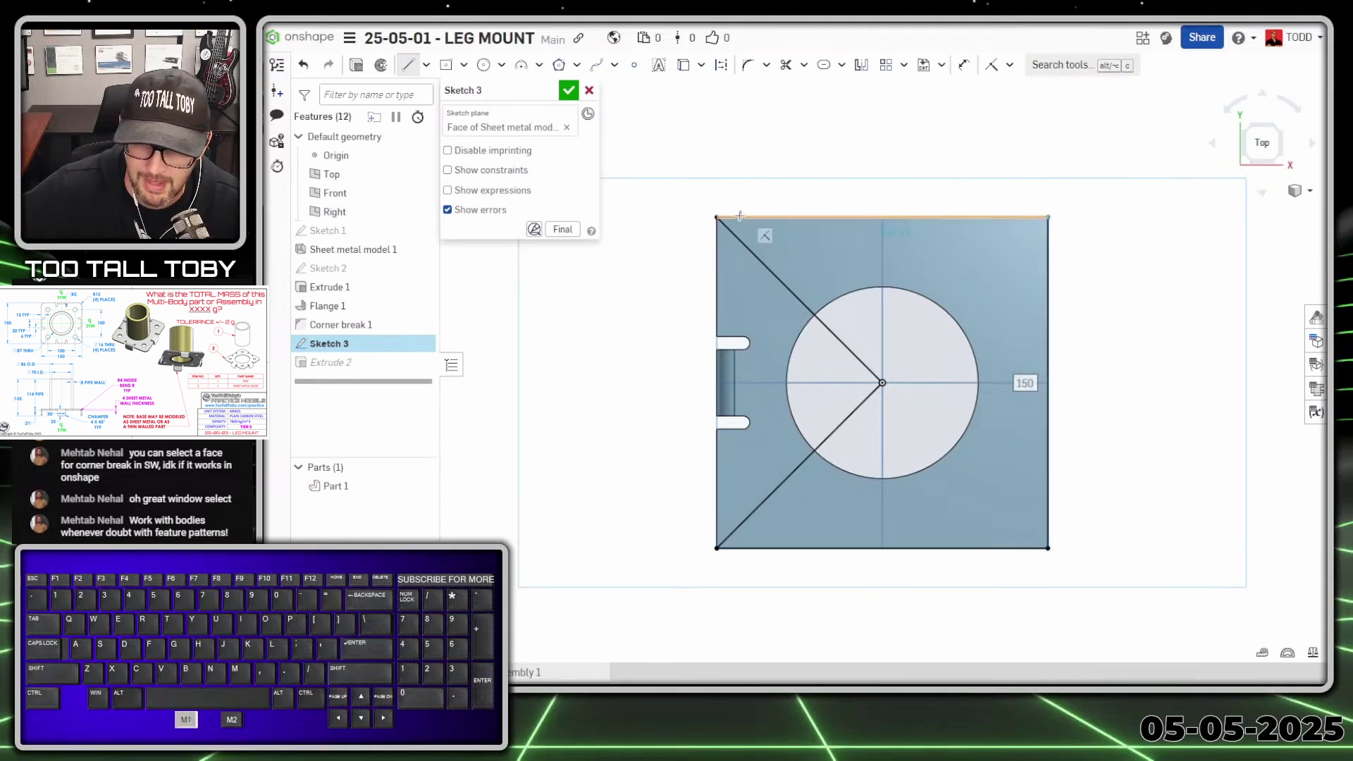
{"action": "left_click", "coordinate": [719, 218]}
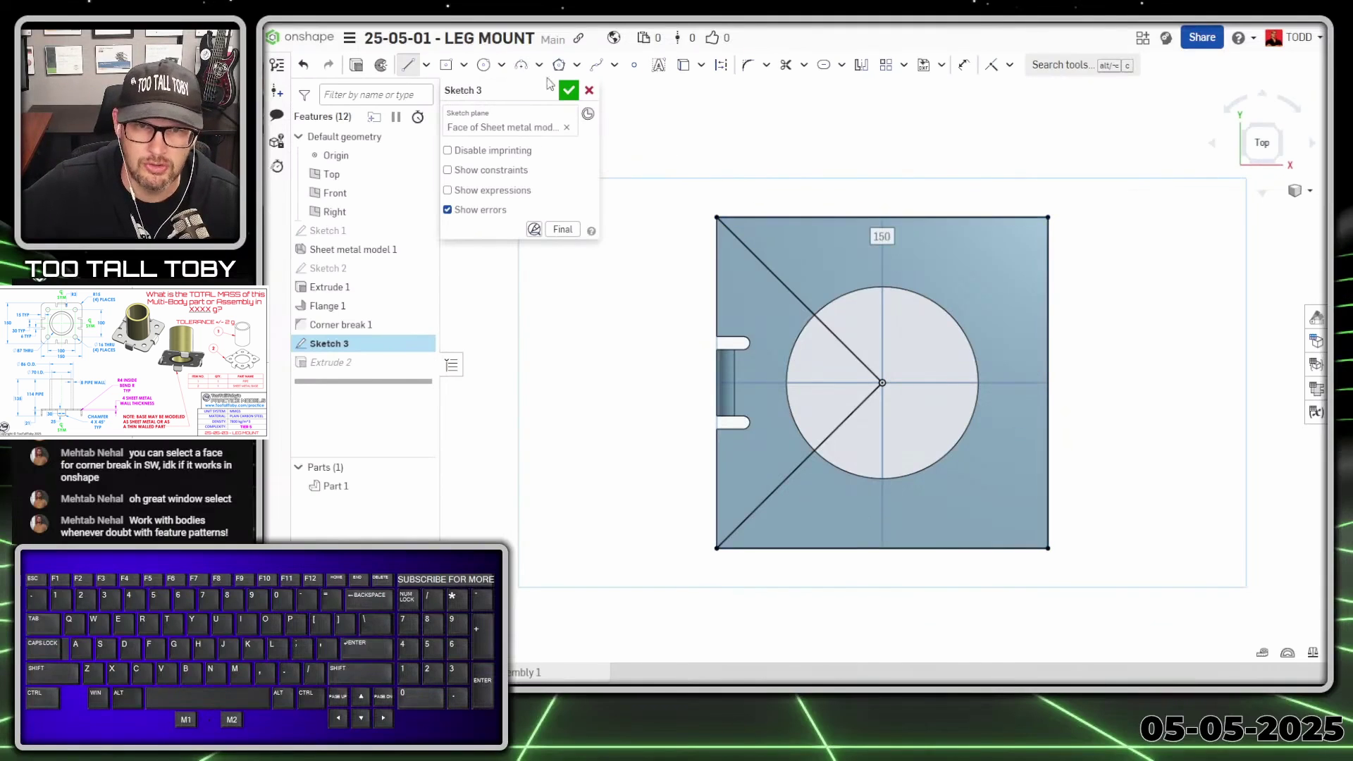
{"action": "left_click", "coordinate": [569, 91]}
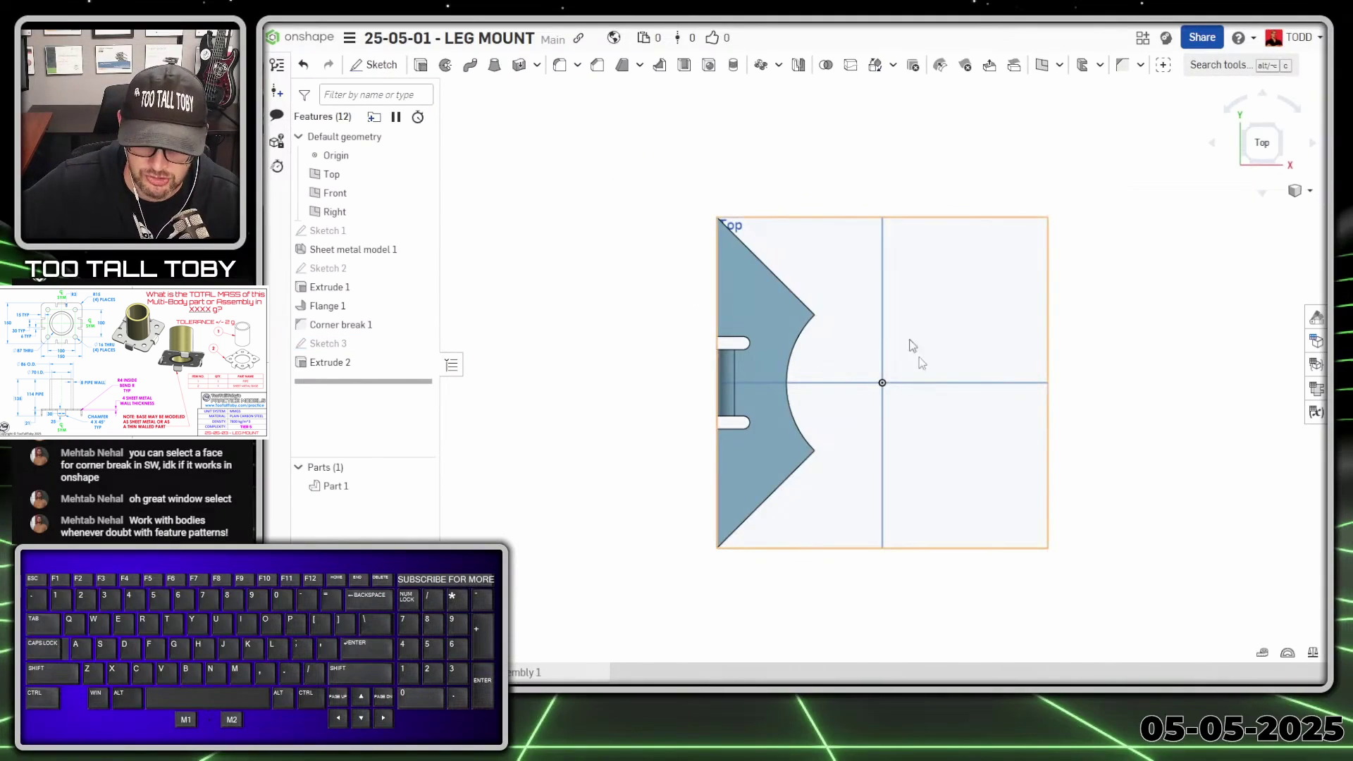
Reopen the sketch with the diagonal cut outline to check its lines, and close it.
{"action": "left_click", "coordinate": [324, 345]}
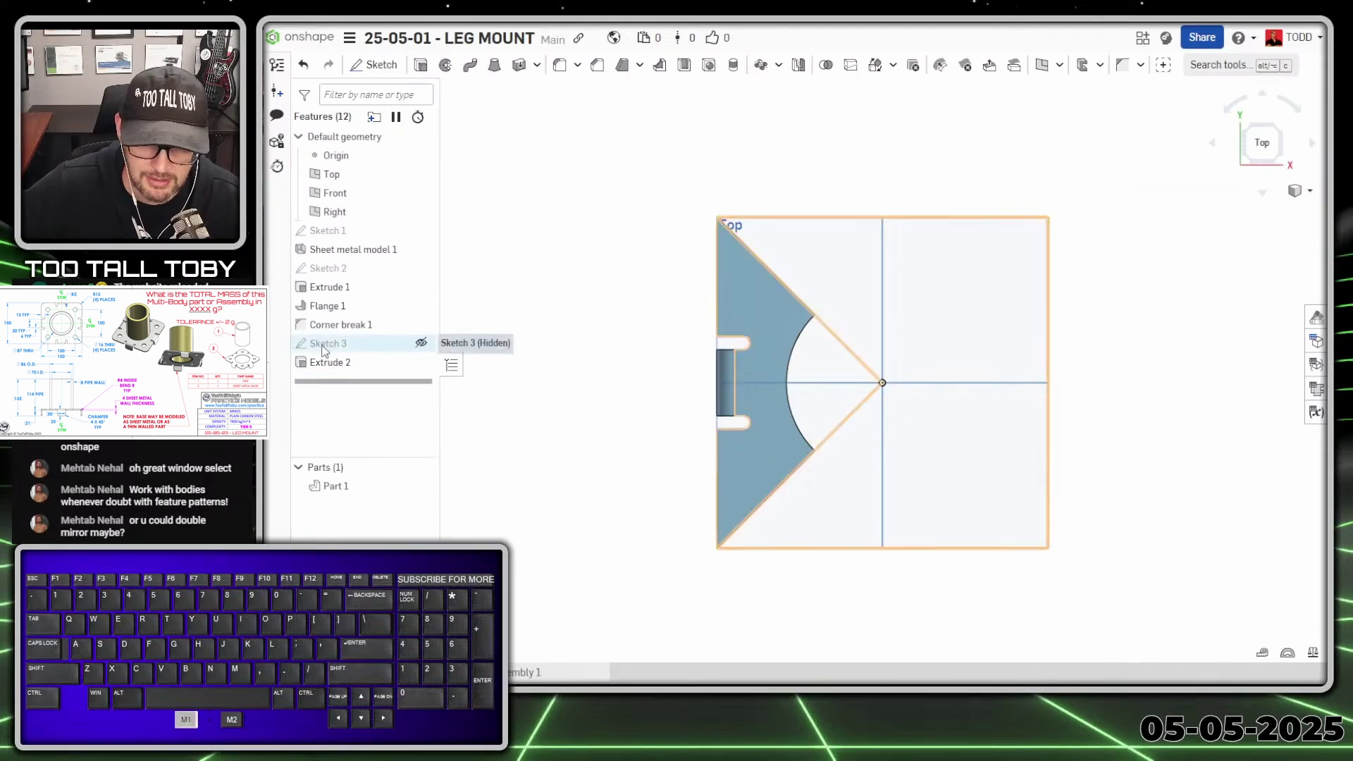
{"action": "double_click", "coordinate": [324, 345]}
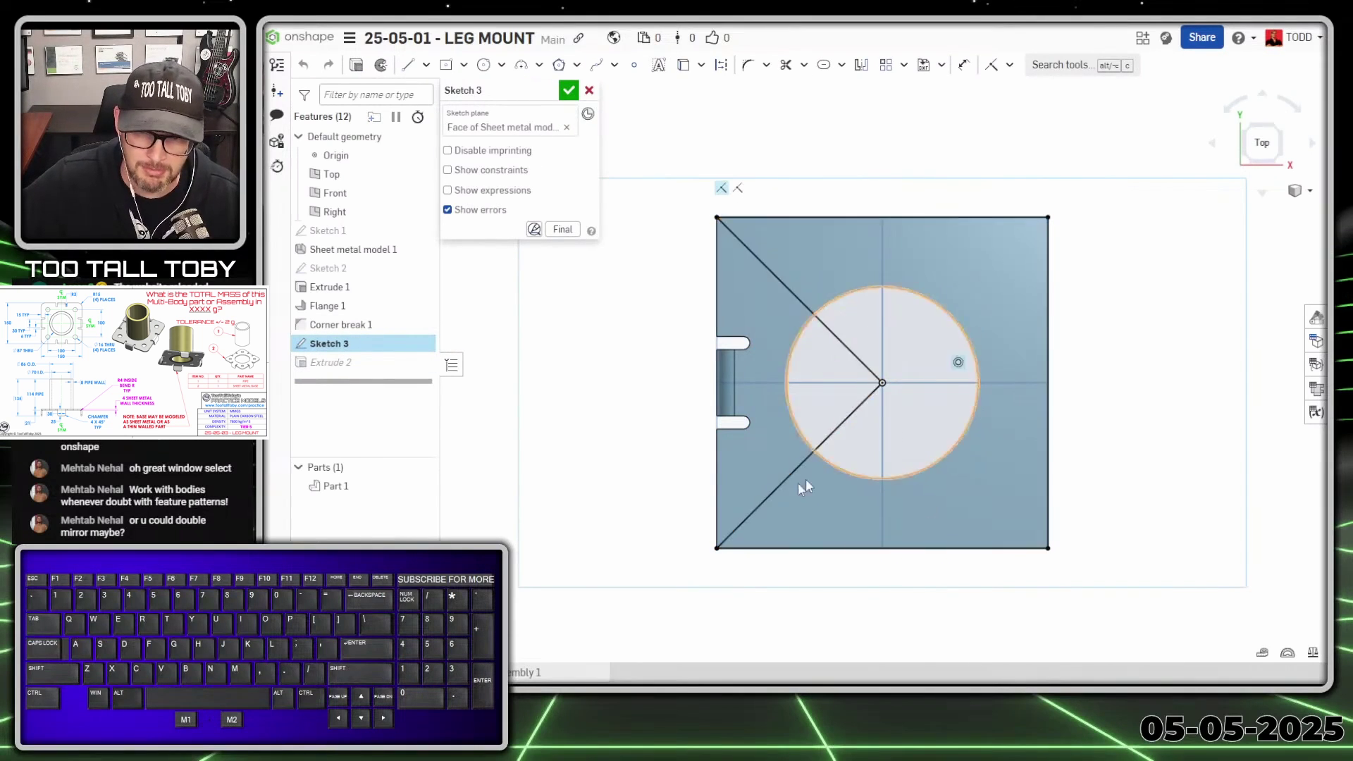
{"action": "left_click", "coordinate": [568, 89]}
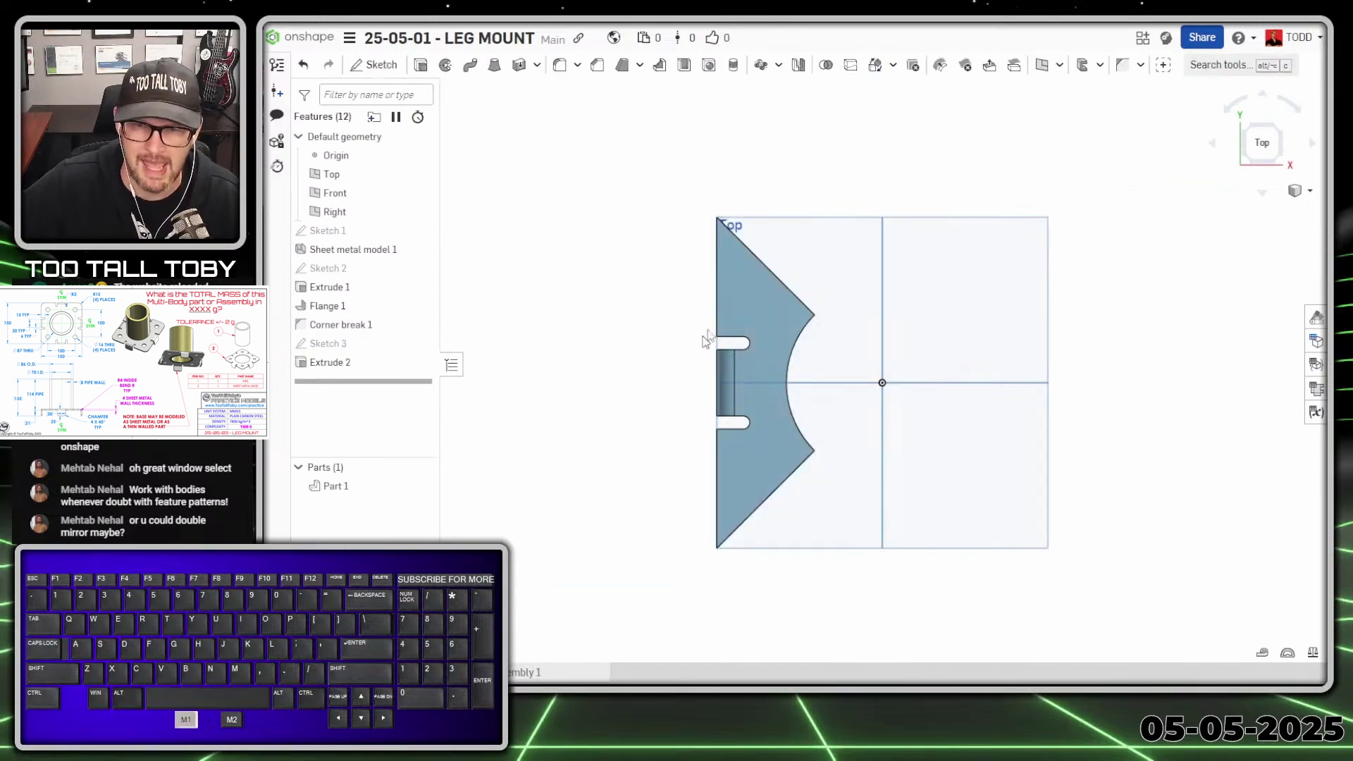
Circular-pattern the quarter plate part about its arc edge with 4 equally spaced instances over 360 degrees, adding the copies to the original part.
{"action": "middle_click_drag", "start_coordinate": [714, 573], "coordinate": [695, 523]}
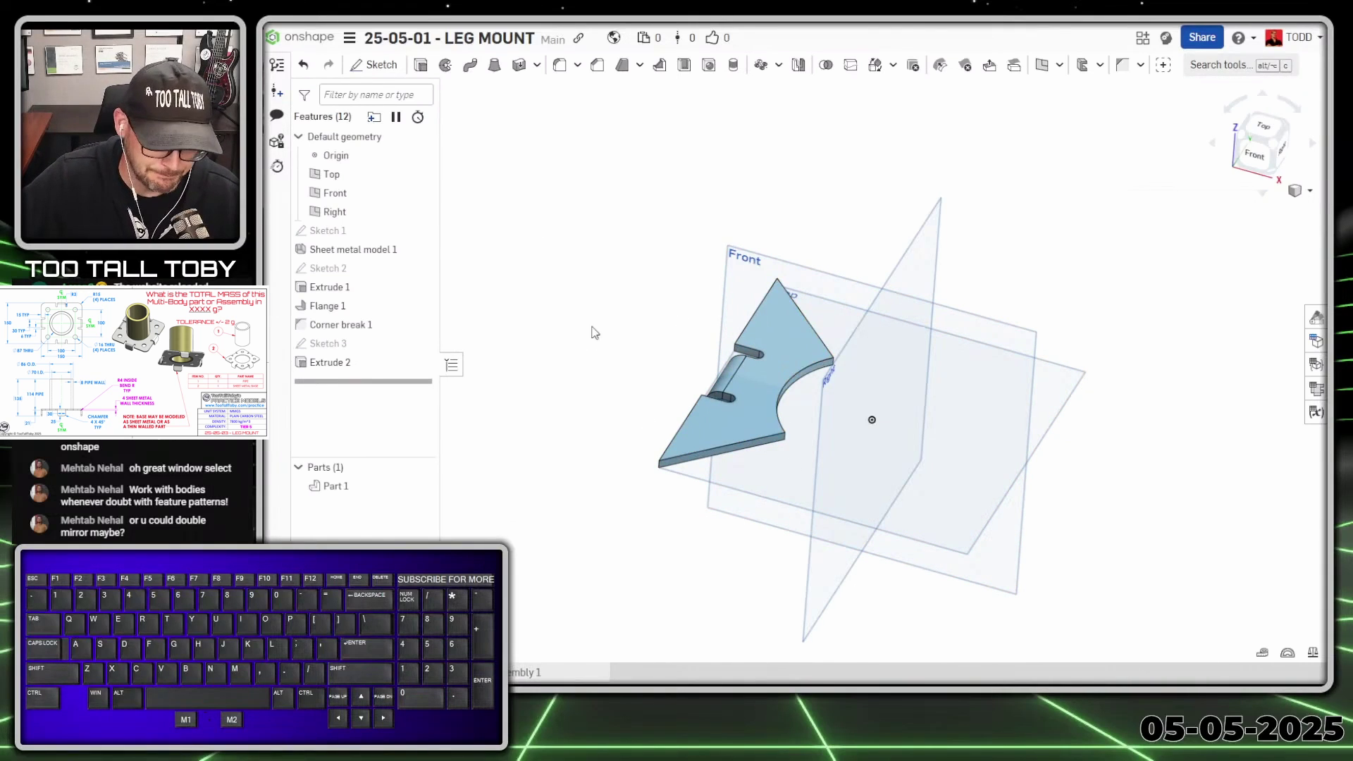
{"action": "left_click", "coordinate": [598, 273]}
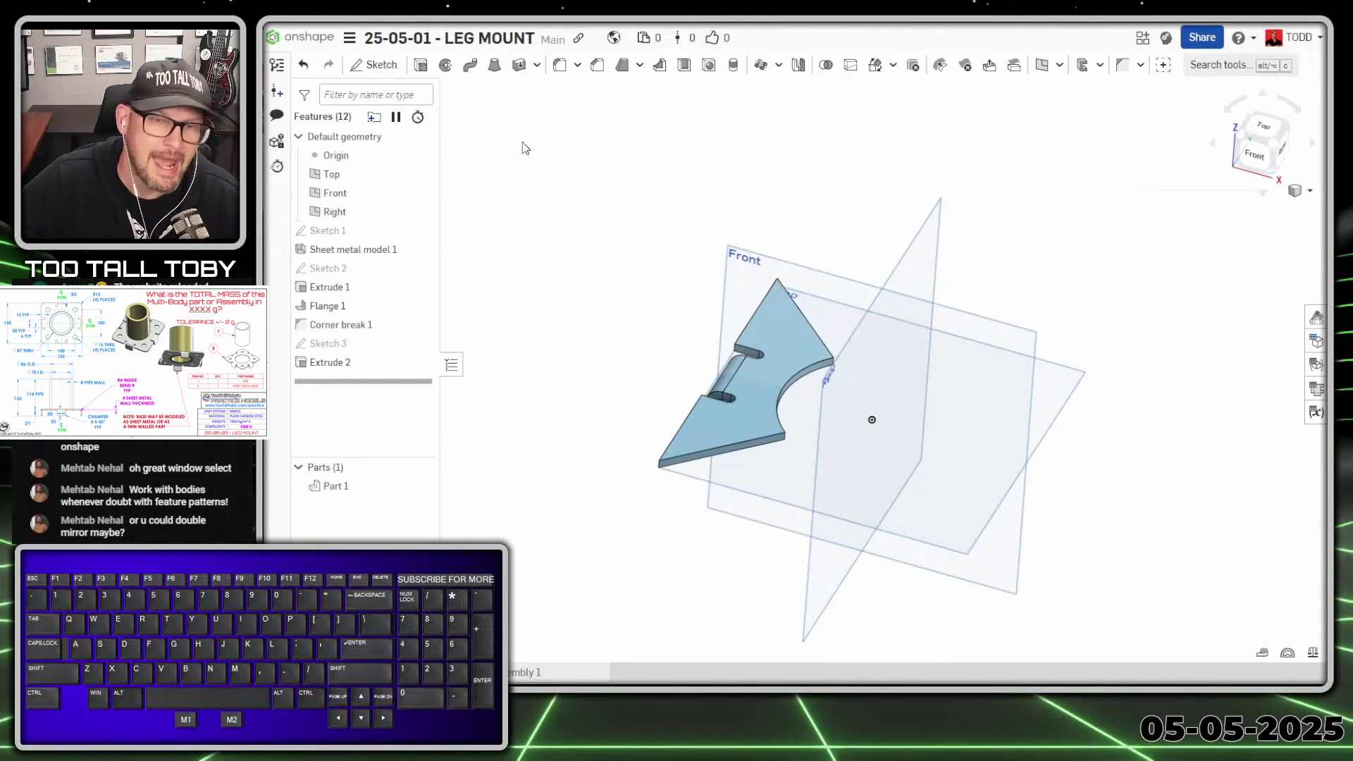
{"action": "left_click", "coordinate": [761, 65]}
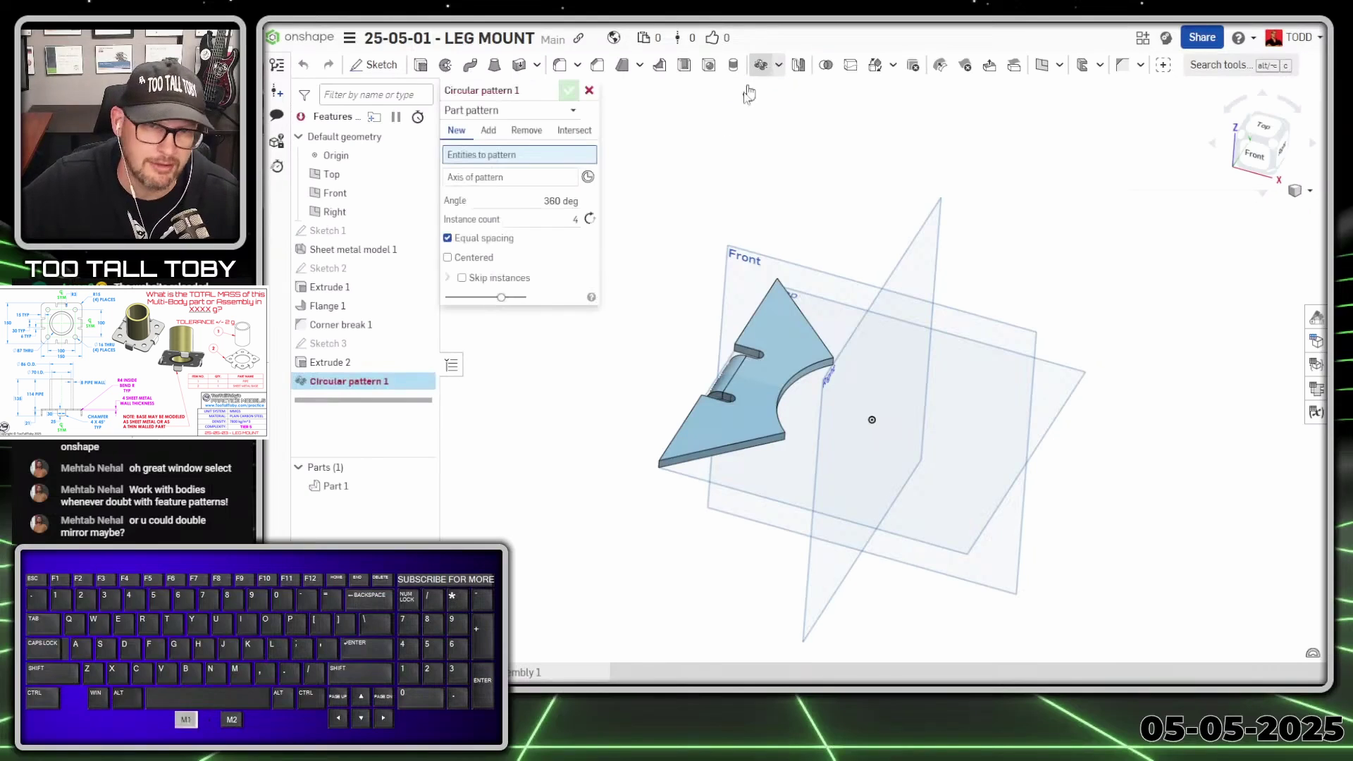
{"action": "left_click", "coordinate": [510, 160]}
{"action": "left_click", "coordinate": [547, 117]}
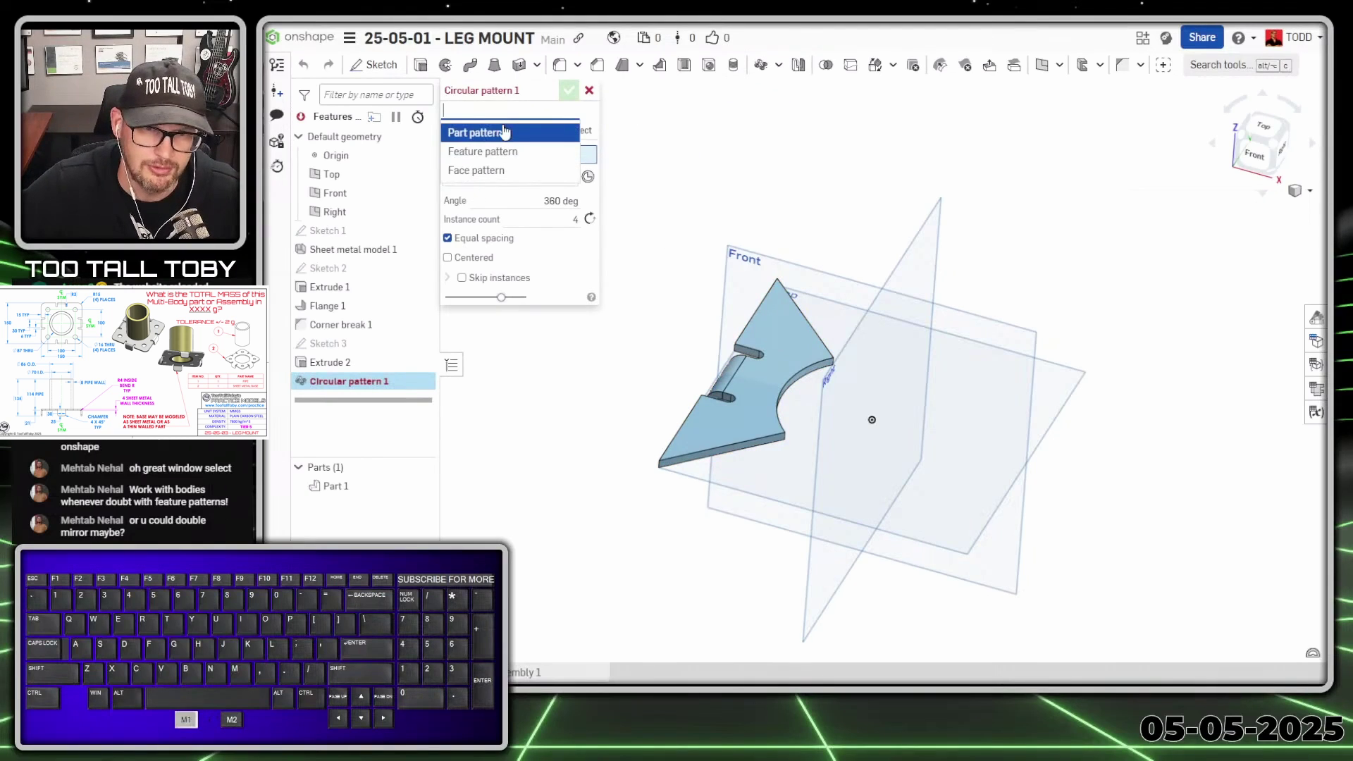
{"action": "left_click", "coordinate": [500, 133]}
{"action": "left_click", "coordinate": [511, 157]}
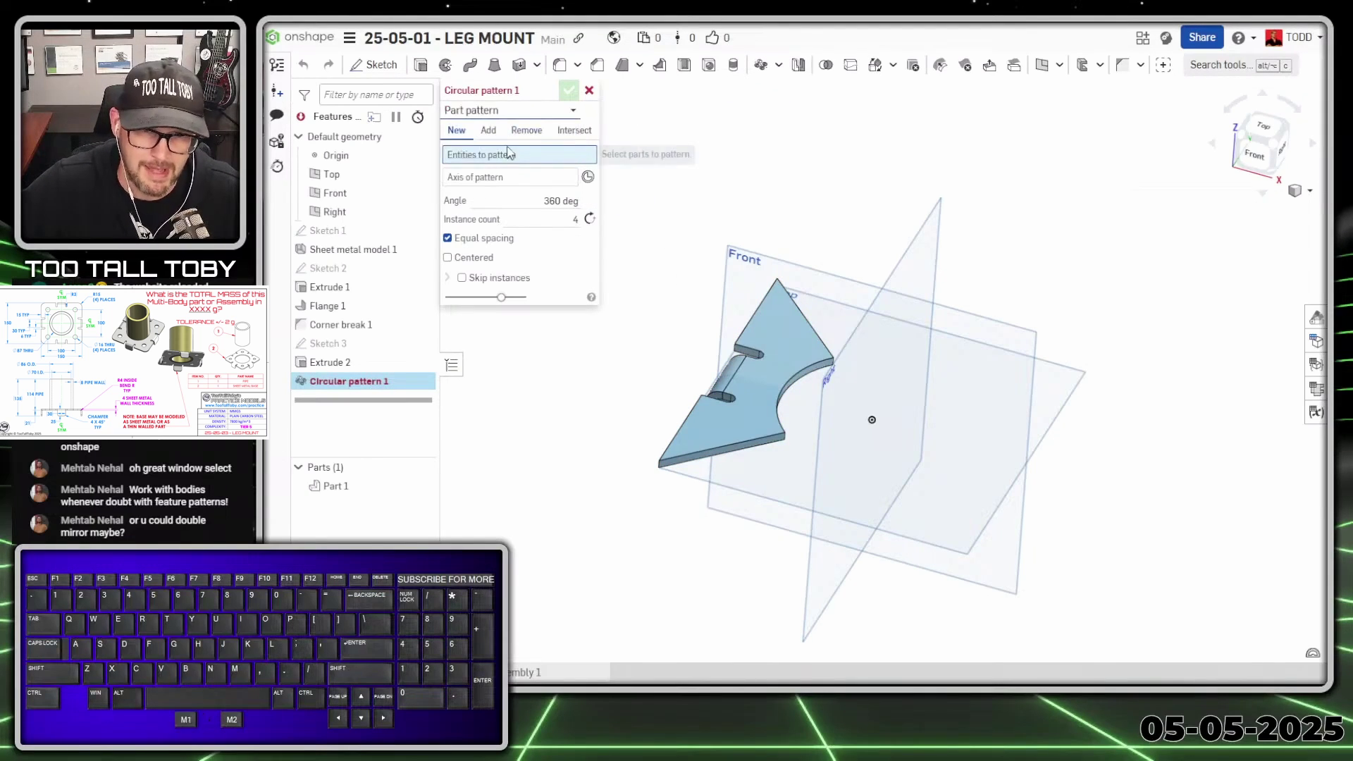
{"action": "left_click", "coordinate": [789, 355]}
{"action": "left_click", "coordinate": [511, 191]}
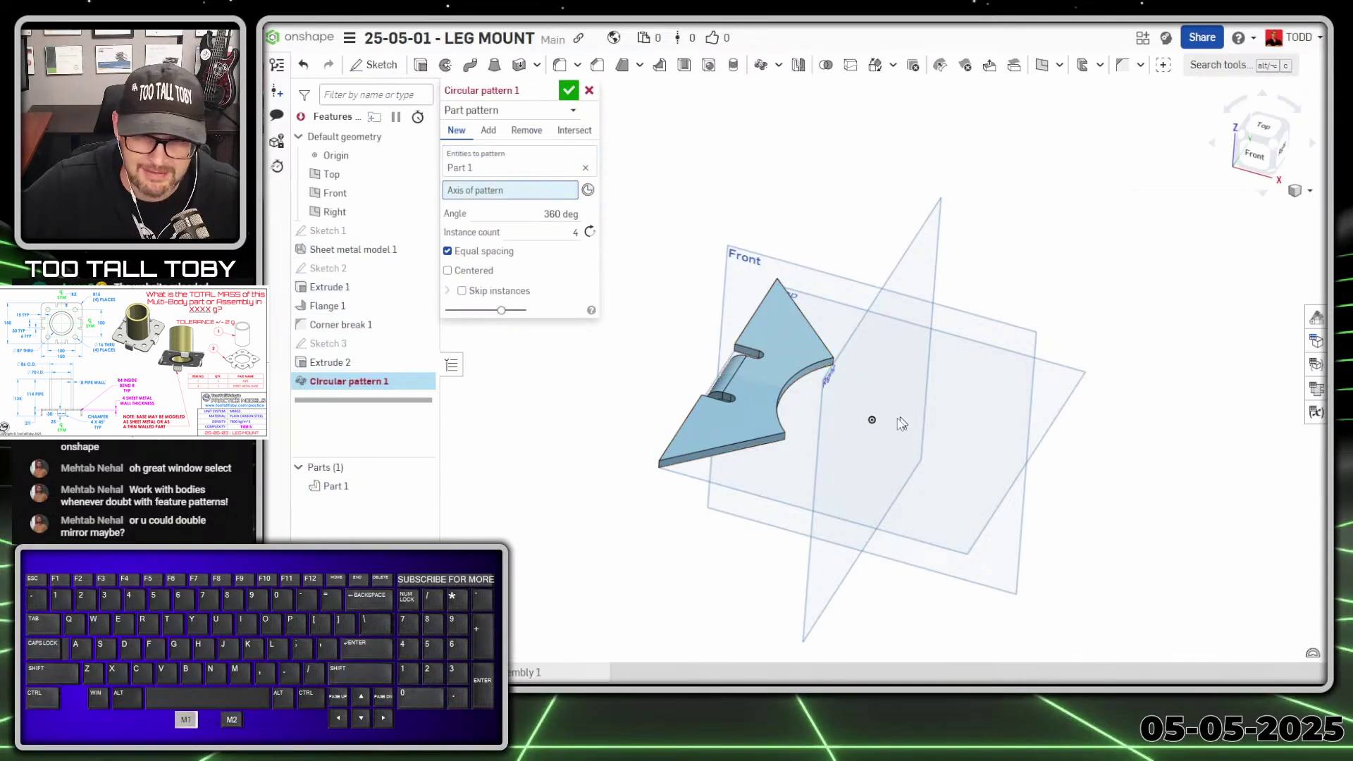
{"action": "left_click", "coordinate": [793, 372]}
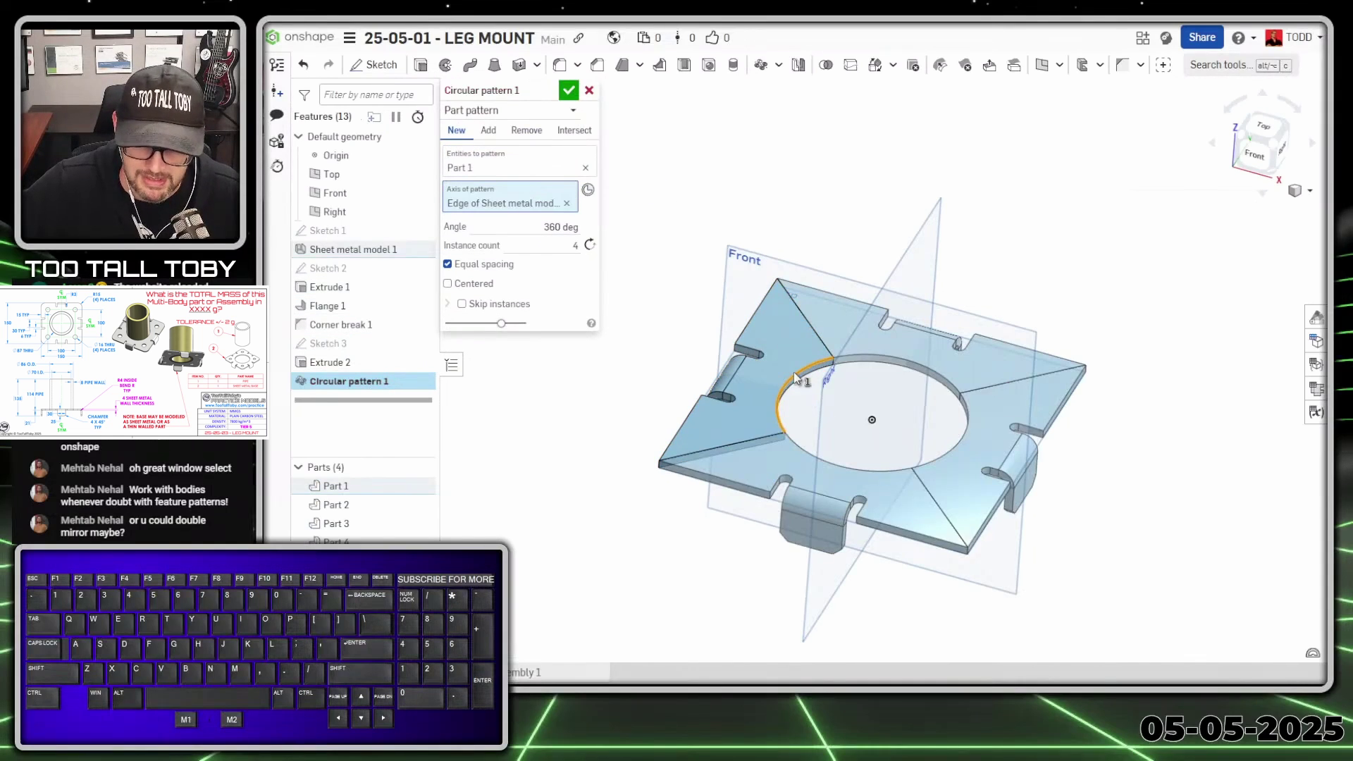
{"action": "right_click_drag", "start_coordinate": [794, 372], "coordinate": [690, 309]}
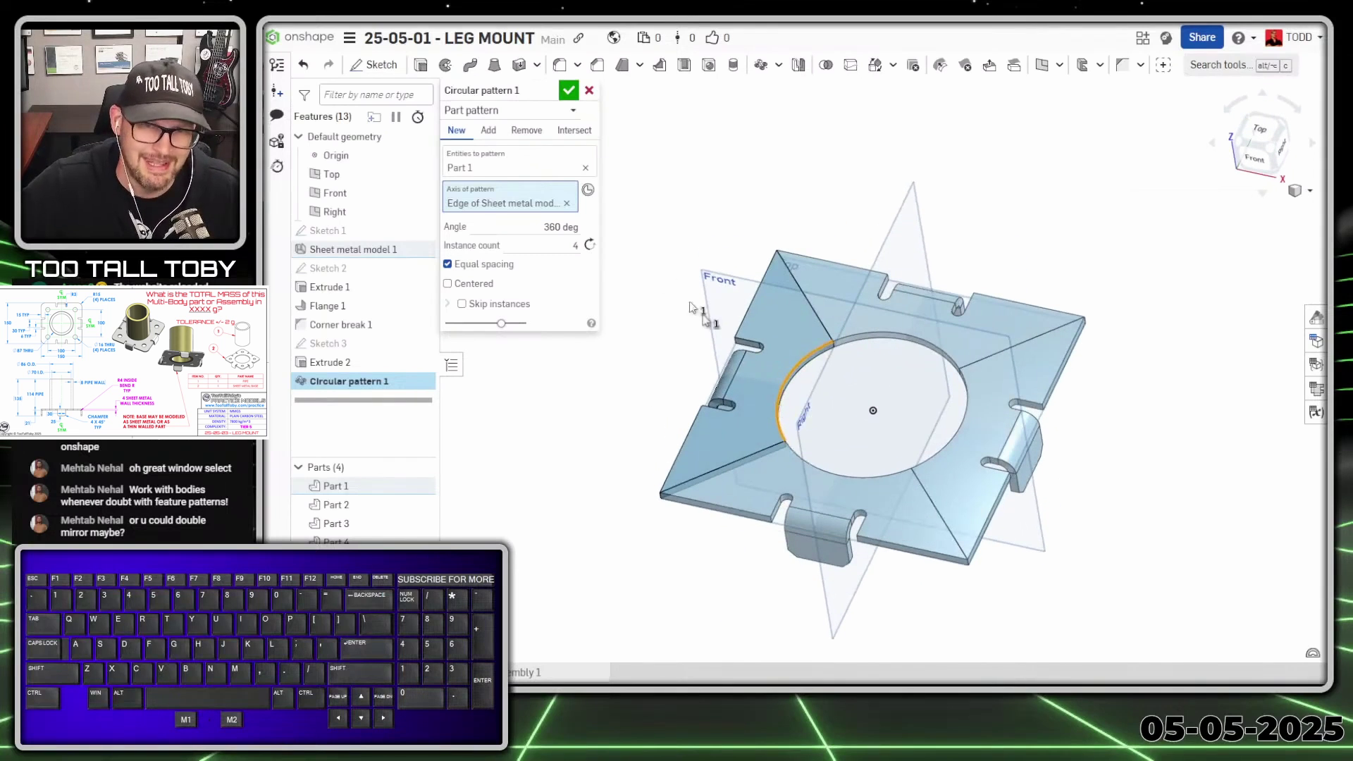
{"action": "left_click", "coordinate": [491, 131]}
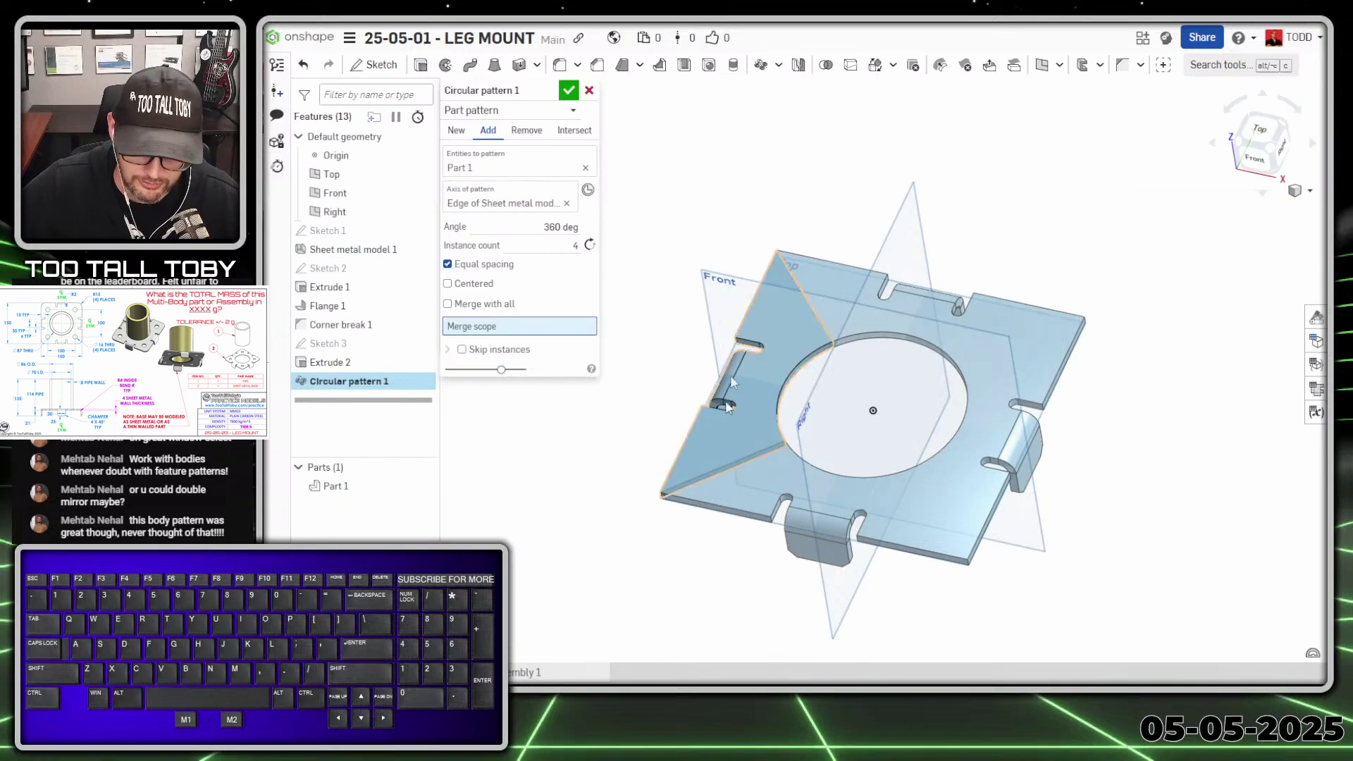
{"action": "left_click", "coordinate": [568, 90]}
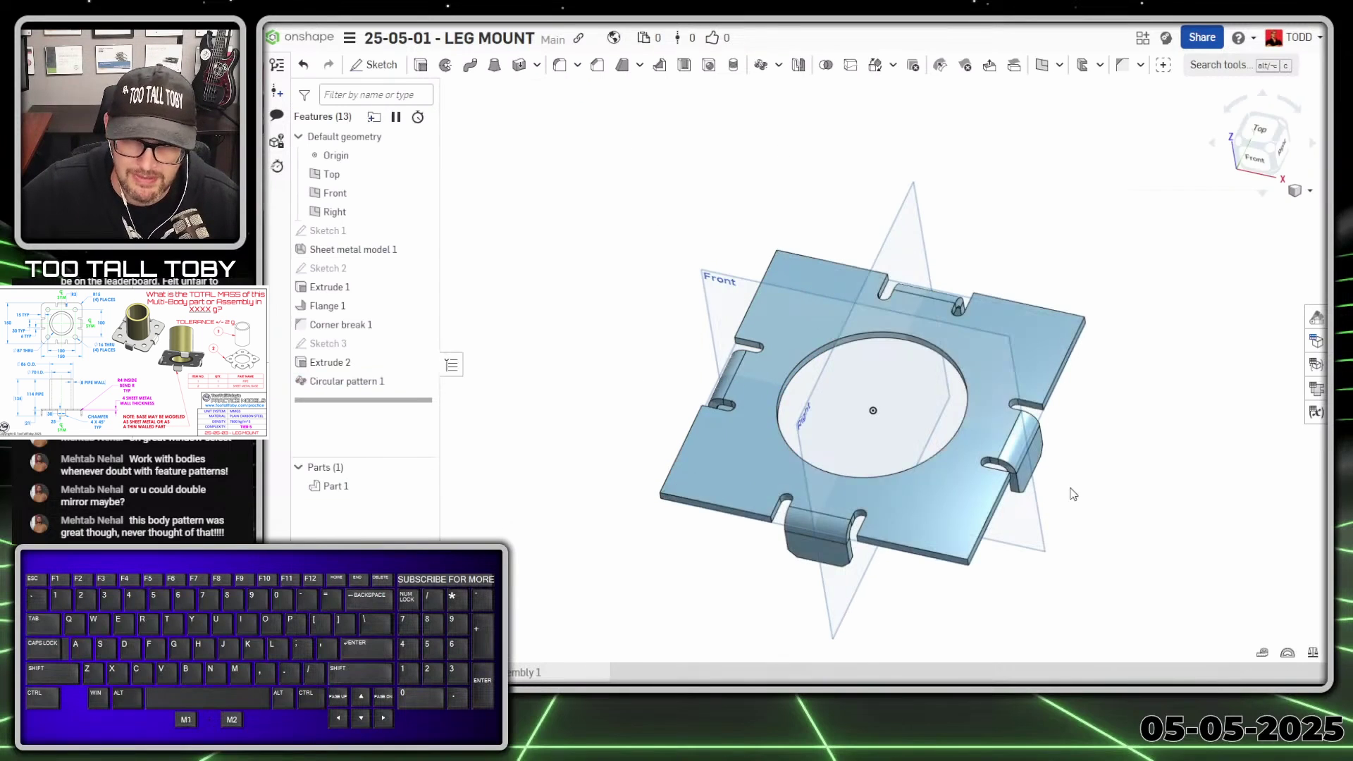
Open the sheet metal table and flat pattern to check the four flanges and their reliefs, and close it.
{"action": "right_click_drag", "start_coordinate": [1017, 503], "coordinate": [849, 391]}
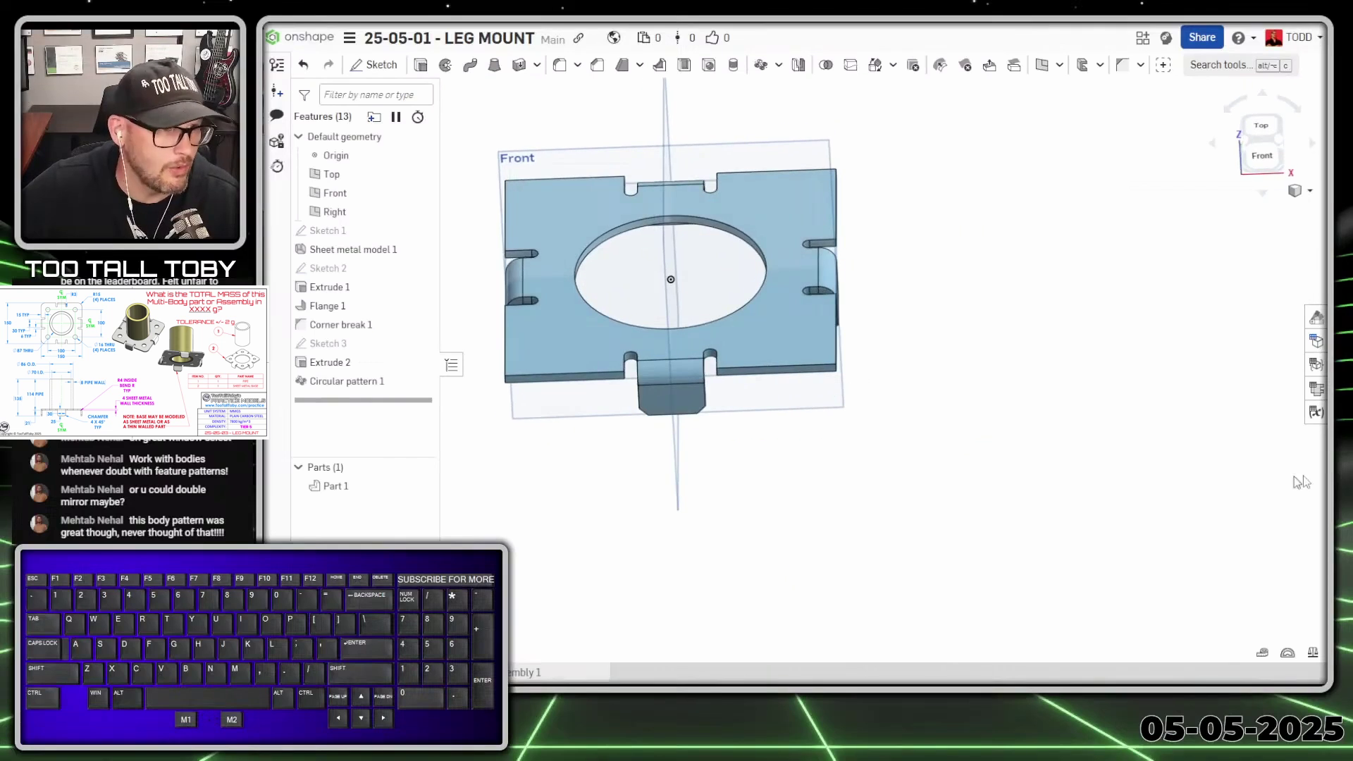
{"action": "left_click", "coordinate": [1315, 387]}
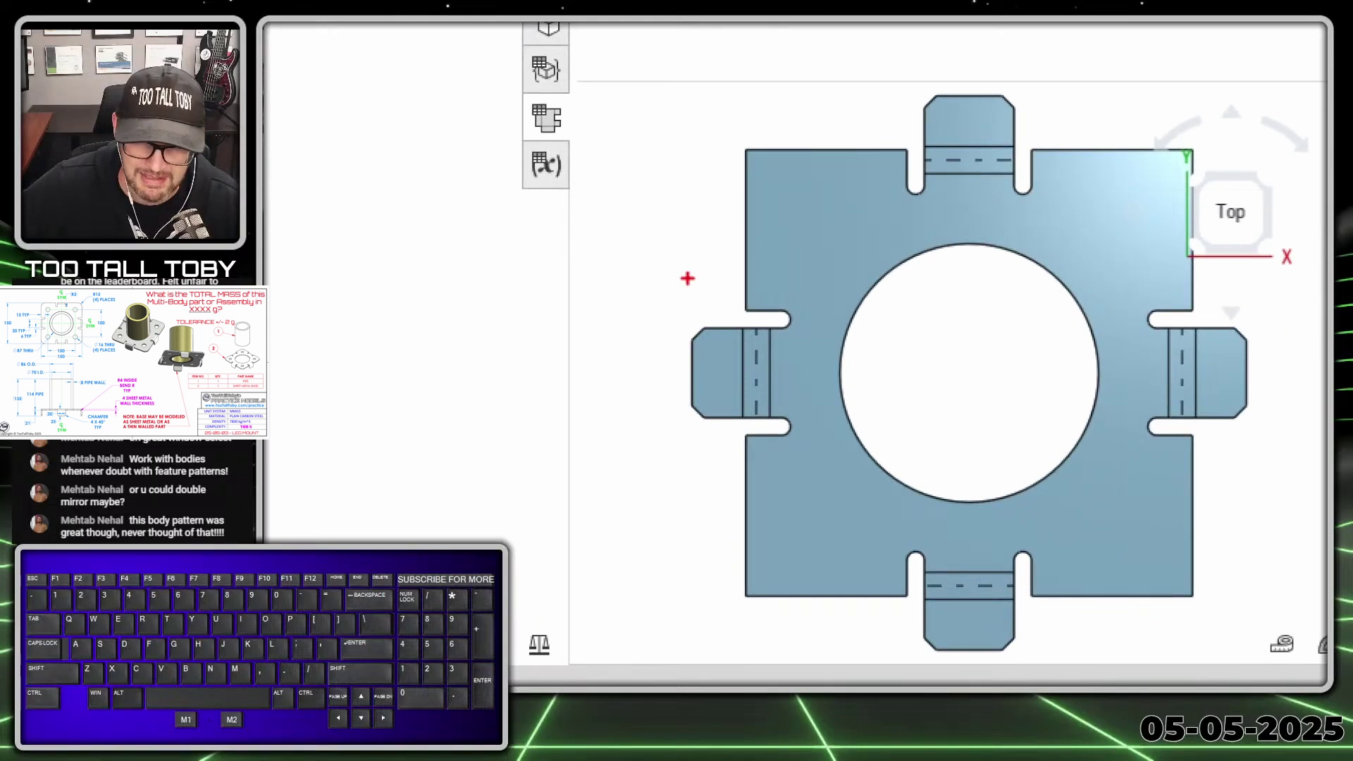
{"action": "left_click_drag", "start_coordinate": [690, 220], "coordinate": [701, 298], "text": "ctrl+shift"}
{"action": "left_click_drag", "start_coordinate": [883, 179], "coordinate": [750, 193], "text": "ctrl+shift"}
{"action": "left_click_drag", "start_coordinate": [1238, 310], "coordinate": [1261, 272], "text": "ctrl+shift"}
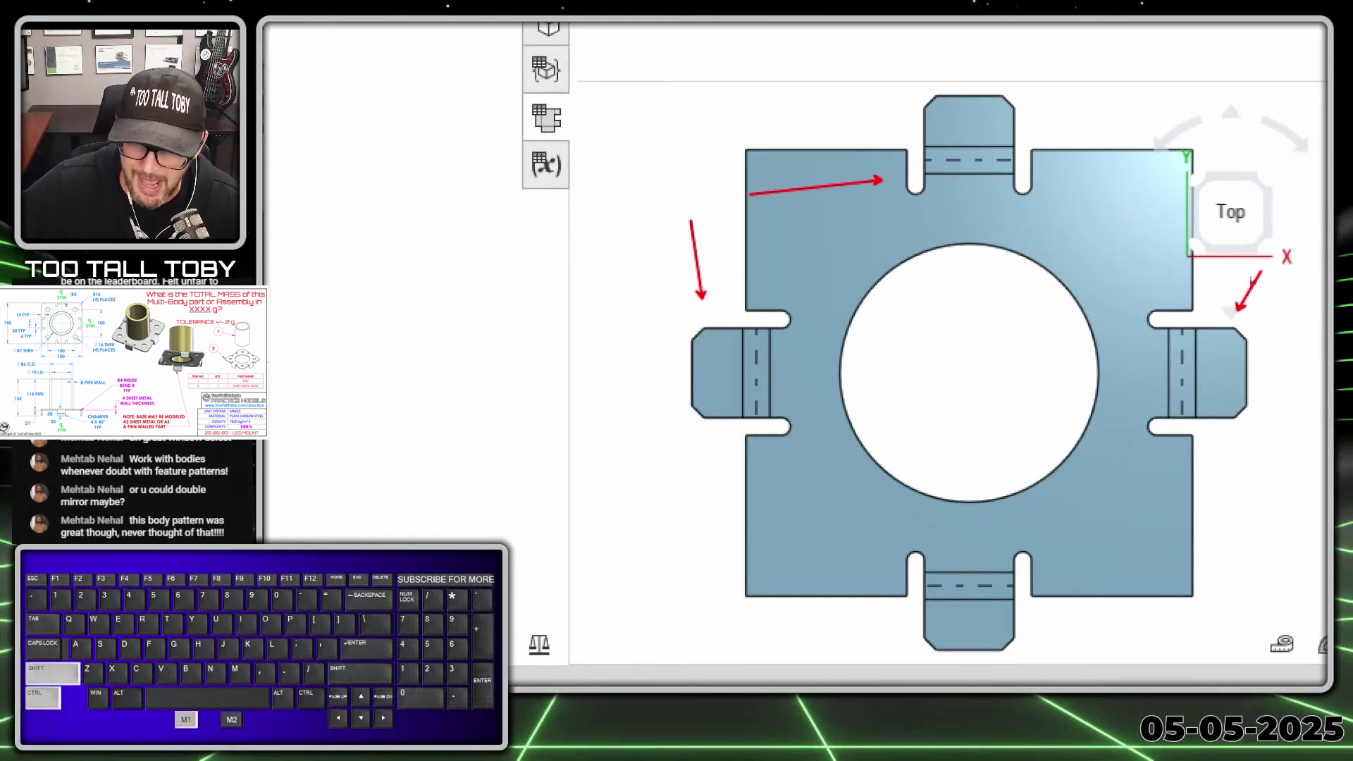
{"action": "left_click_drag", "start_coordinate": [1045, 627], "coordinate": [1108, 626], "text": "ctrl+shift"}
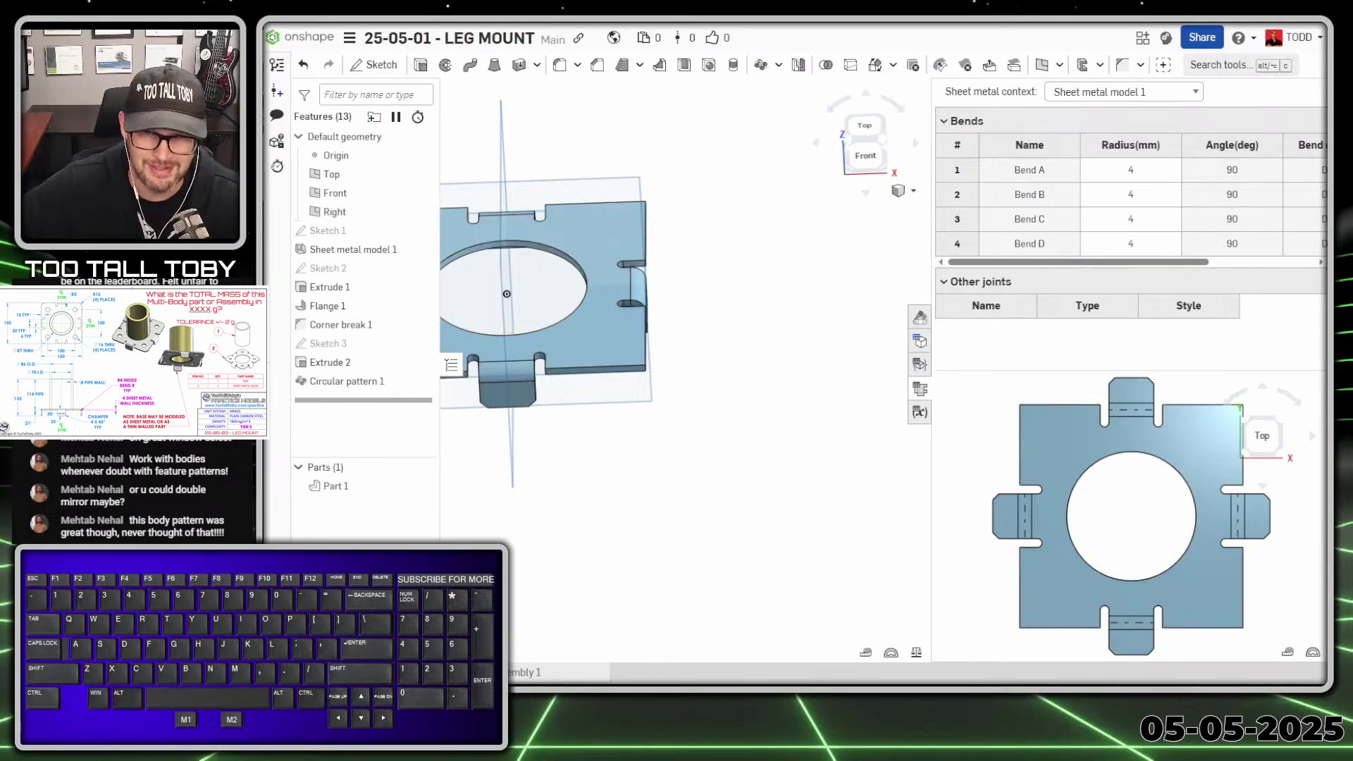
{"action": "left_click", "coordinate": [920, 390]}
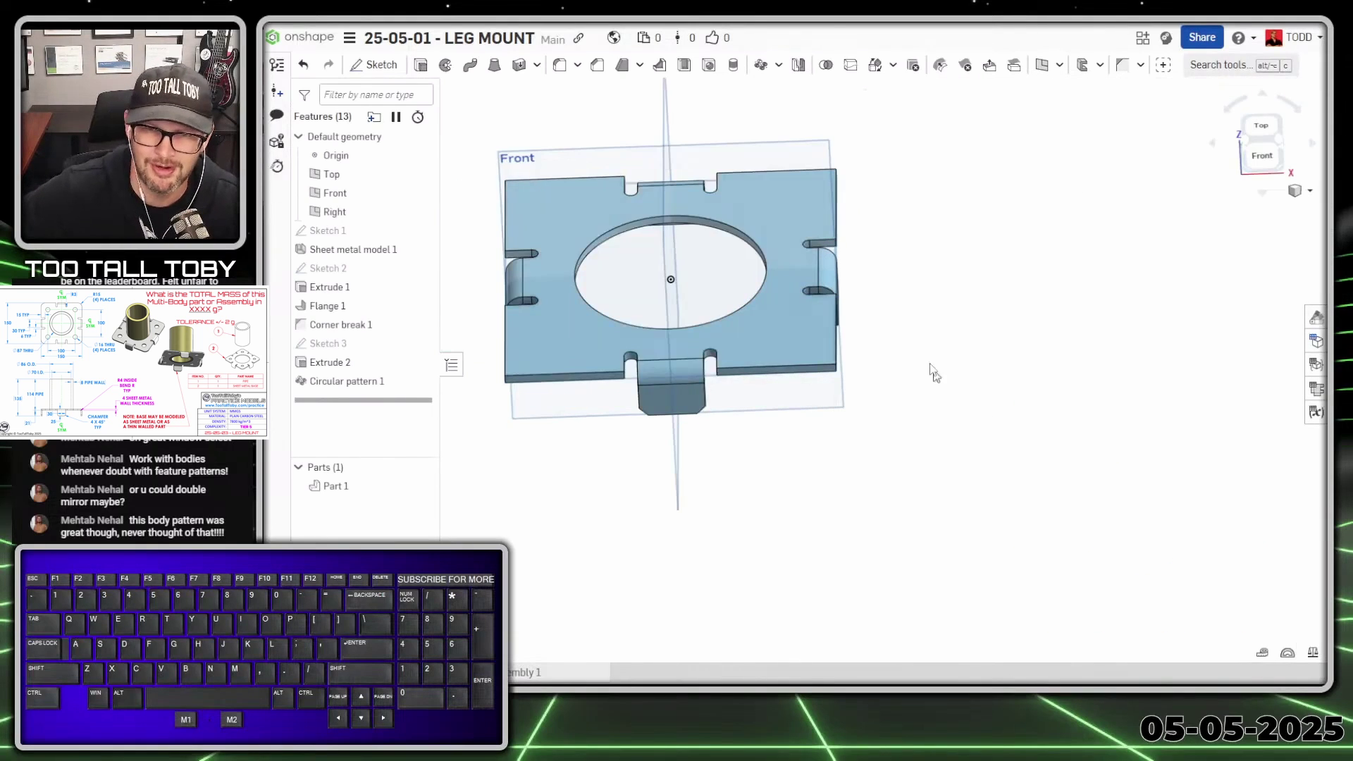
Start a new sketch on the plate's top face and view it face-on.
{"action": "key", "text": "f"}
{"action": "right_click_drag", "start_coordinate": [613, 325], "coordinate": [662, 343]}
{"action": "key", "text": "s"}
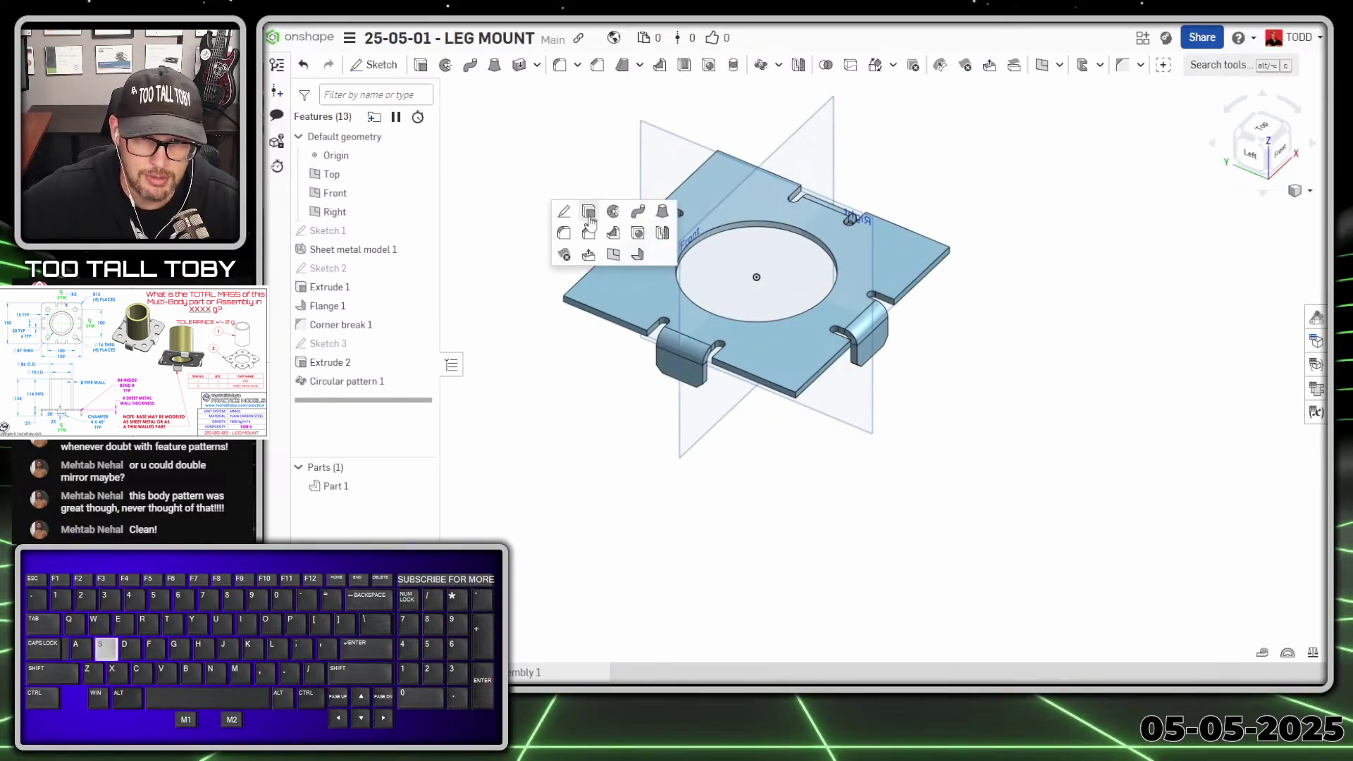
{"action": "left_click", "coordinate": [639, 297]}
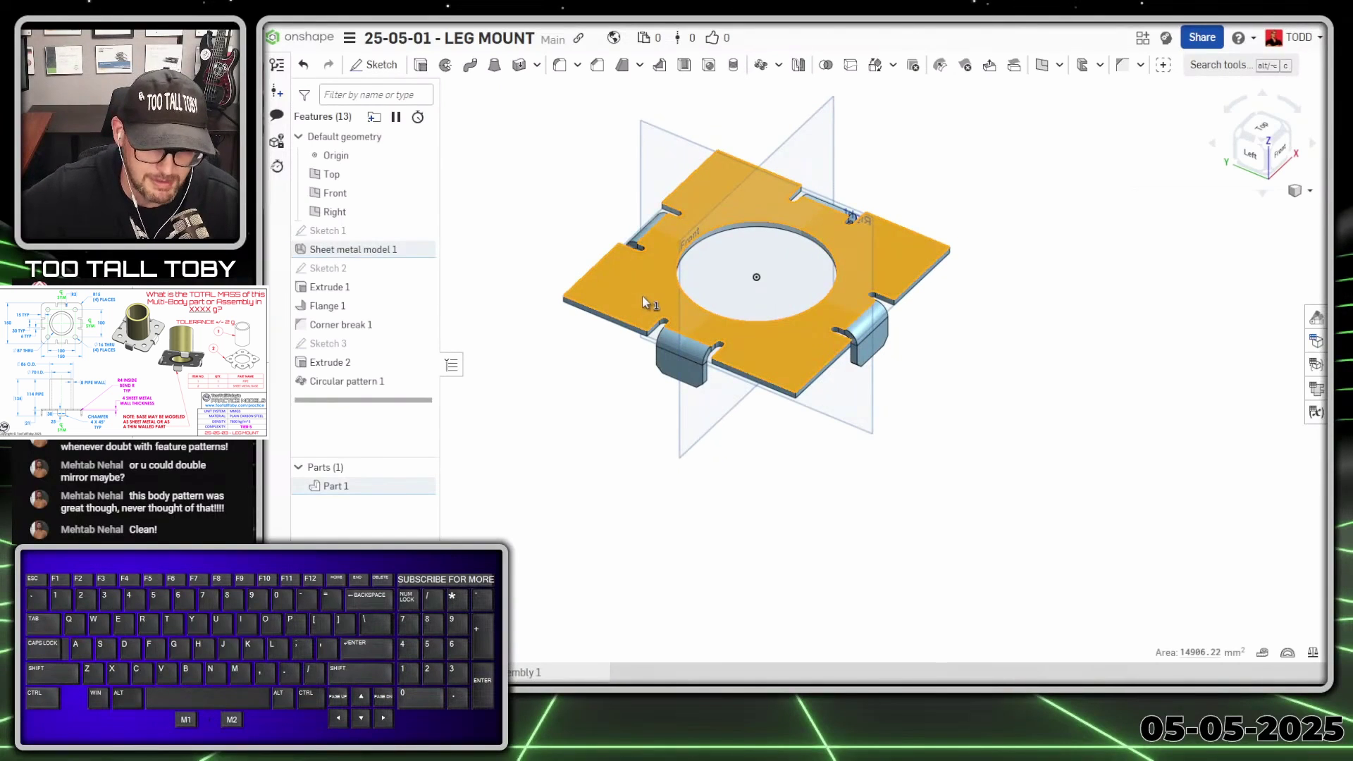
{"action": "key", "text": "s"}
{"action": "left_click", "coordinate": [659, 285]}
{"action": "key", "text": "n"}
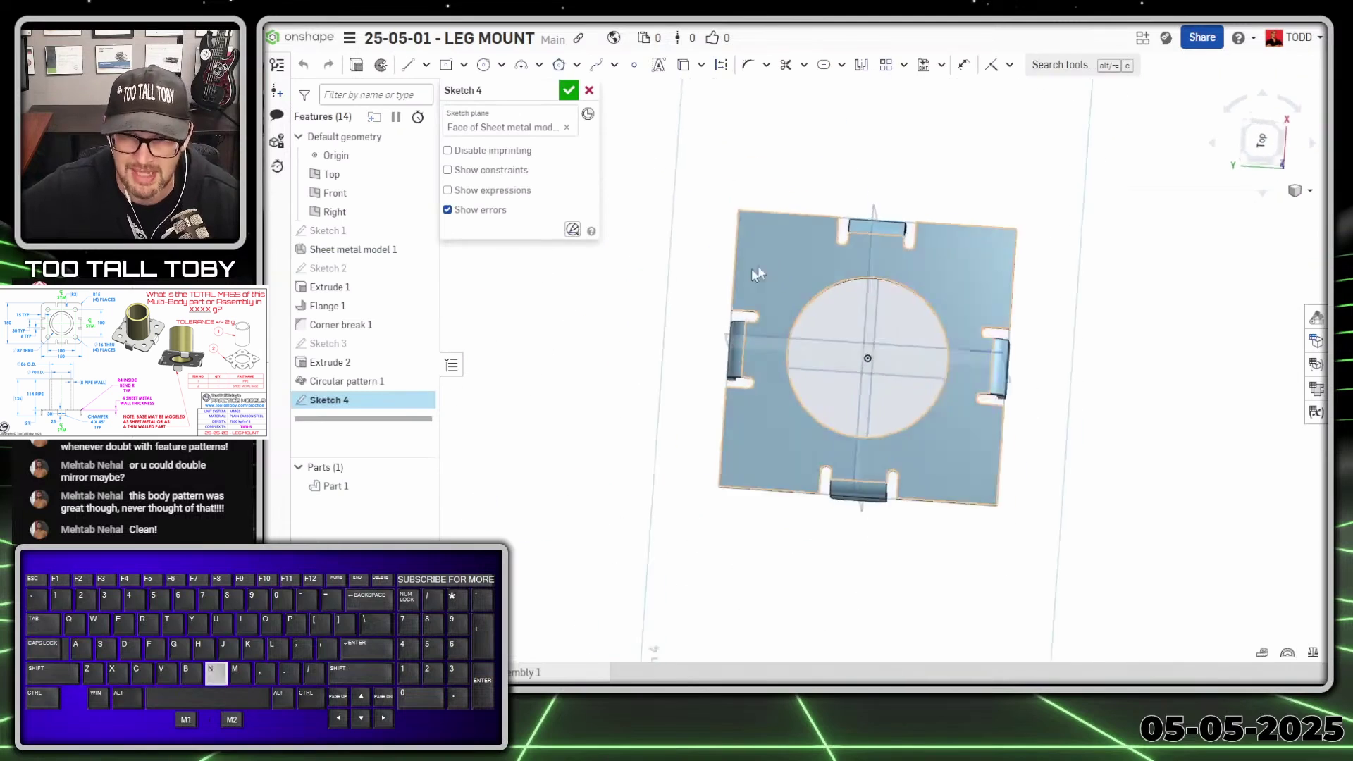
Sketch a square centred on the origin, set its side length to 100 mm, and accept the sketch.
{"action": "key", "text": "s"}
{"action": "left_click", "coordinate": [963, 262]}
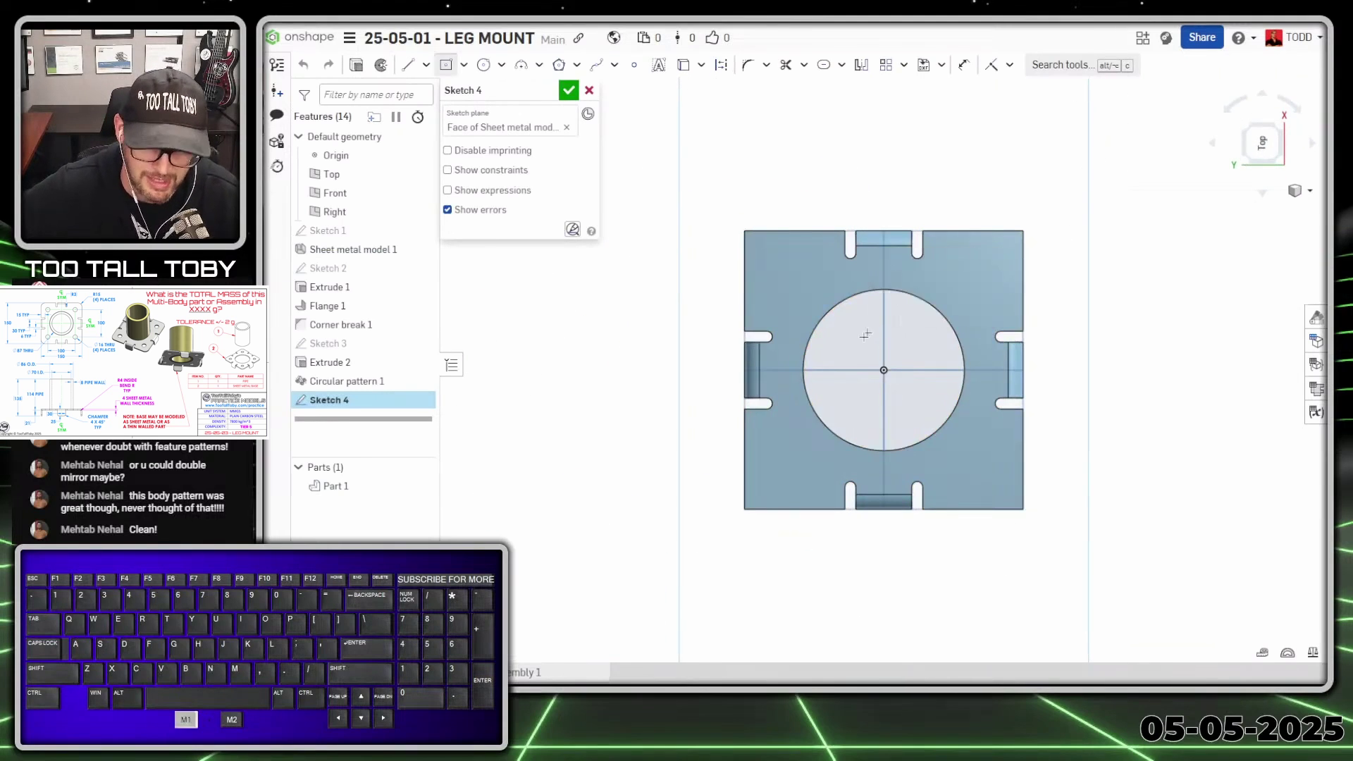
{"action": "mouse_move", "coordinate": [882, 370]}
{"action": "left_mouse_down"}
{"action": "mouse_move", "coordinate": [916, 331]}
{"action": "mouse_move", "coordinate": [965, 331]}
{"action": "mouse_move", "coordinate": [948, 288]}
{"action": "mouse_move", "coordinate": [987, 247]}
{"action": "mouse_move", "coordinate": [963, 273]}
{"action": "left_mouse_up"}
{"action": "left_click", "coordinate": [963, 273], "text": "alt"}
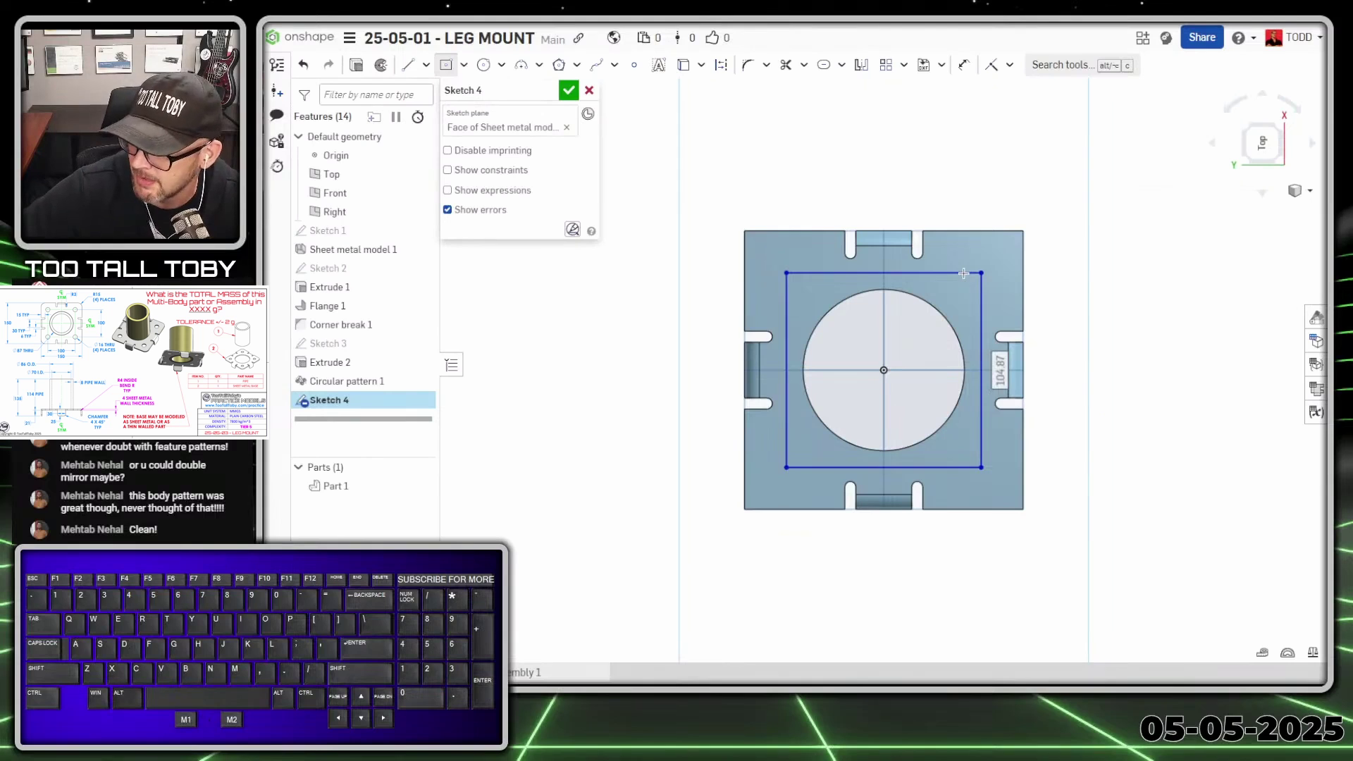
{"action": "type", "text": "100"}
{"action": "key", "text": "Return"}
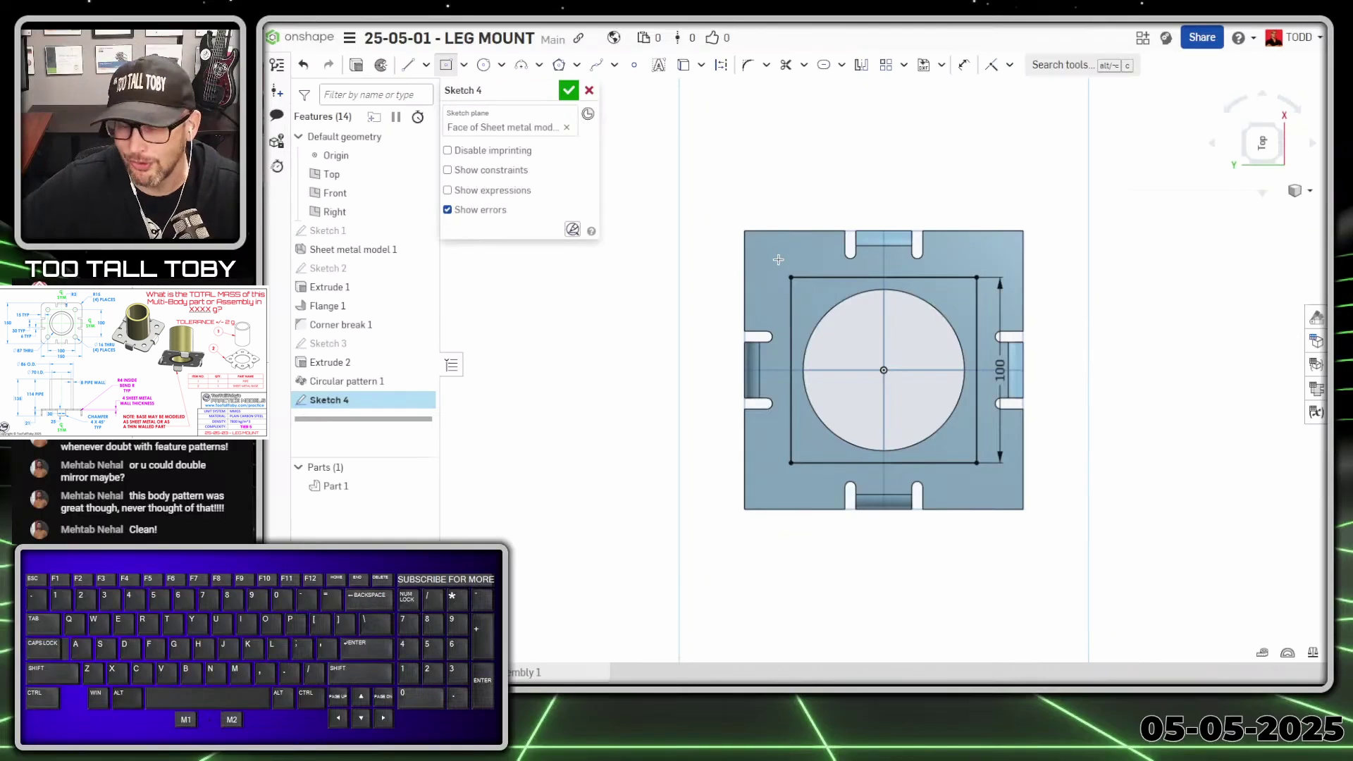
{"action": "left_click", "coordinate": [570, 92]}
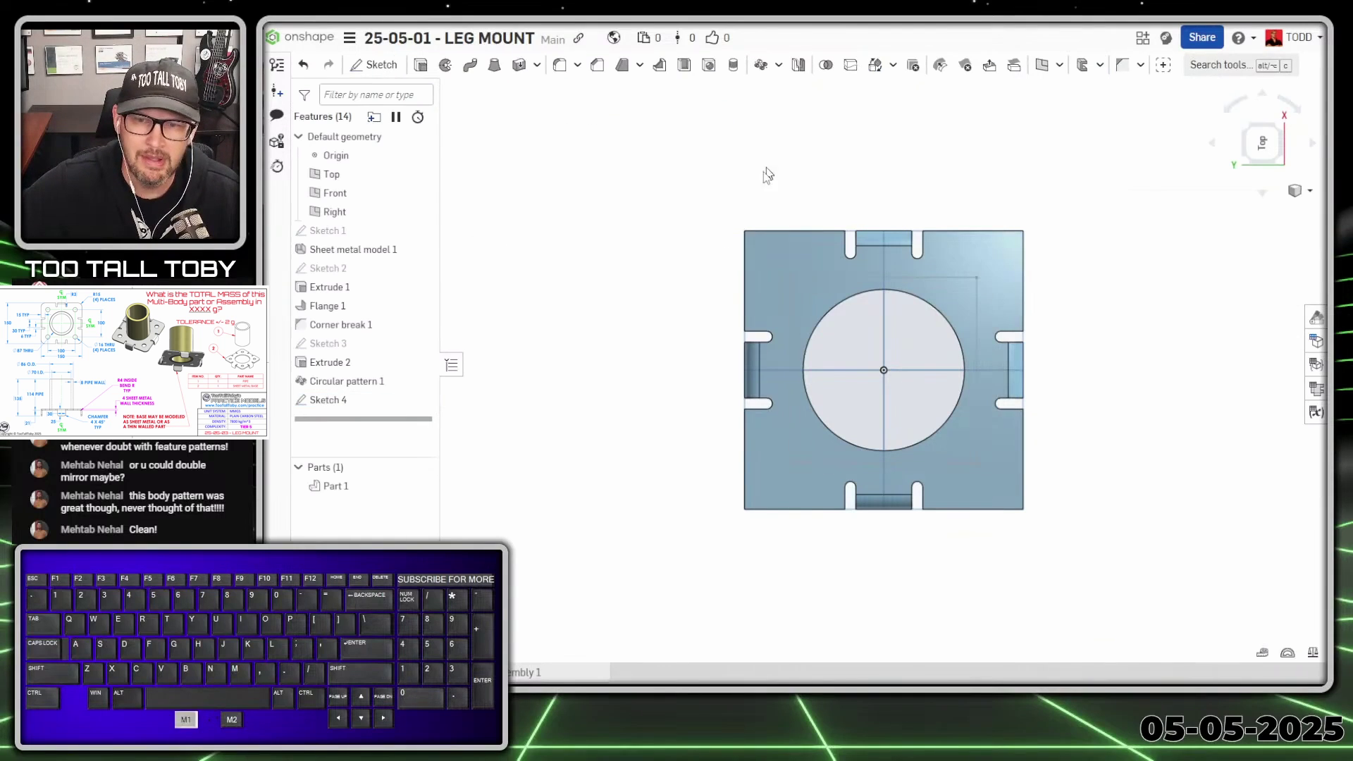
Create simple metric drilled holes of 16 mm diameter, through all, at the four corners of the square sketch.
{"action": "left_click", "coordinate": [328, 408]}
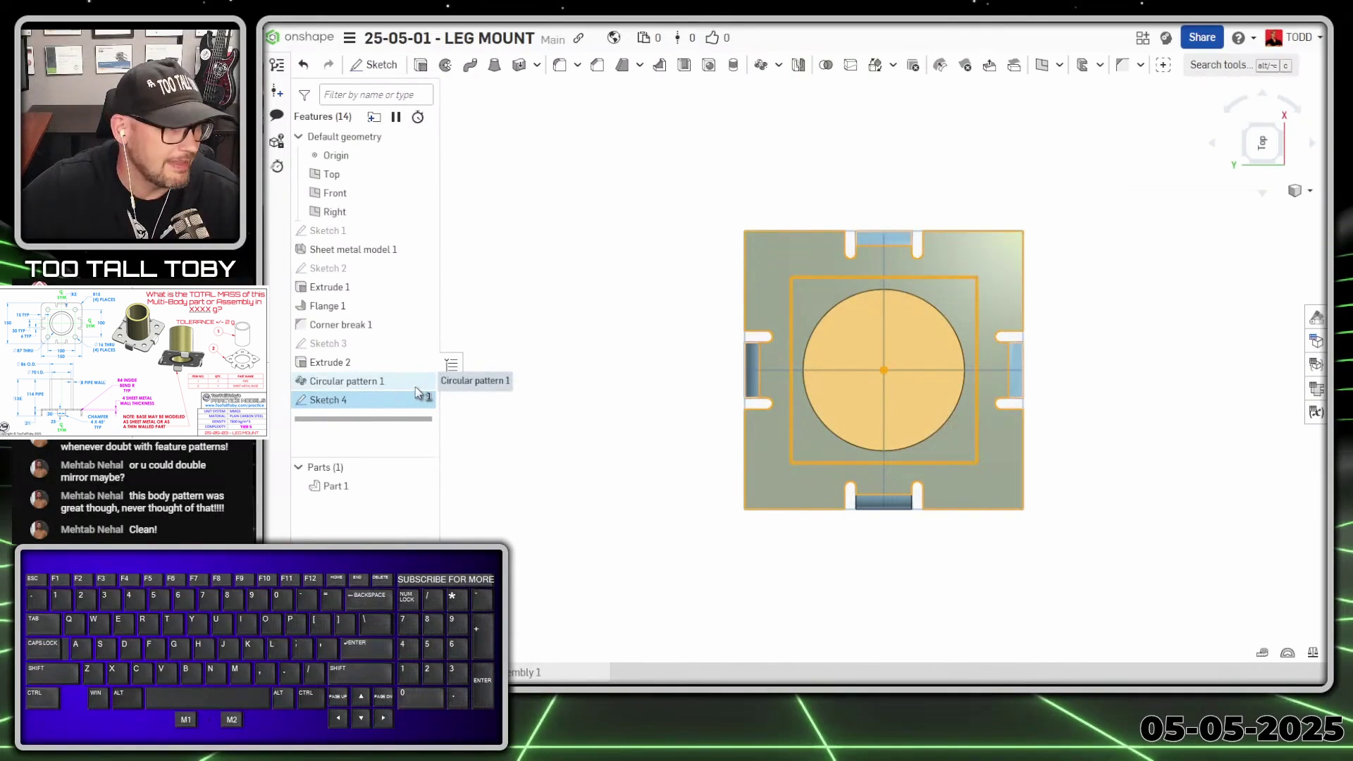
{"action": "left_click", "coordinate": [709, 66]}
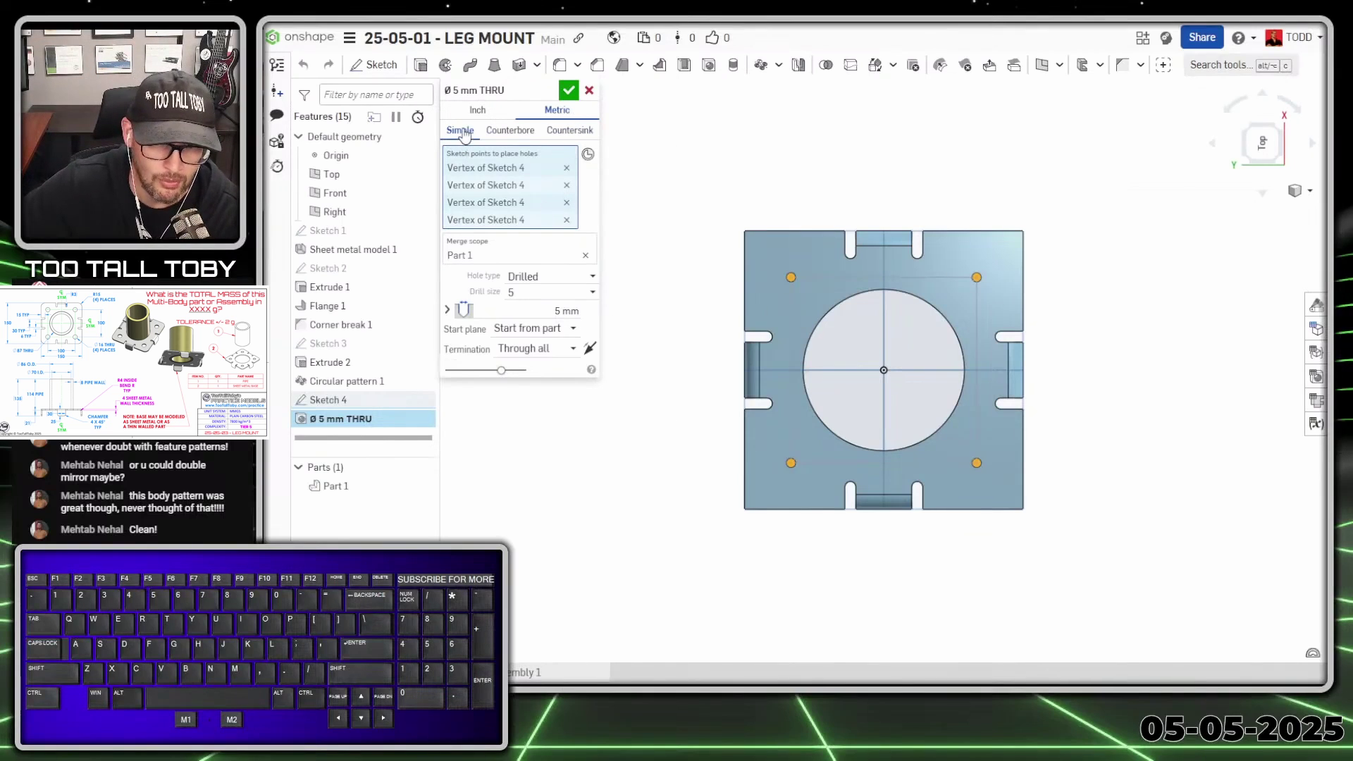
{"action": "left_click", "coordinate": [567, 311]}
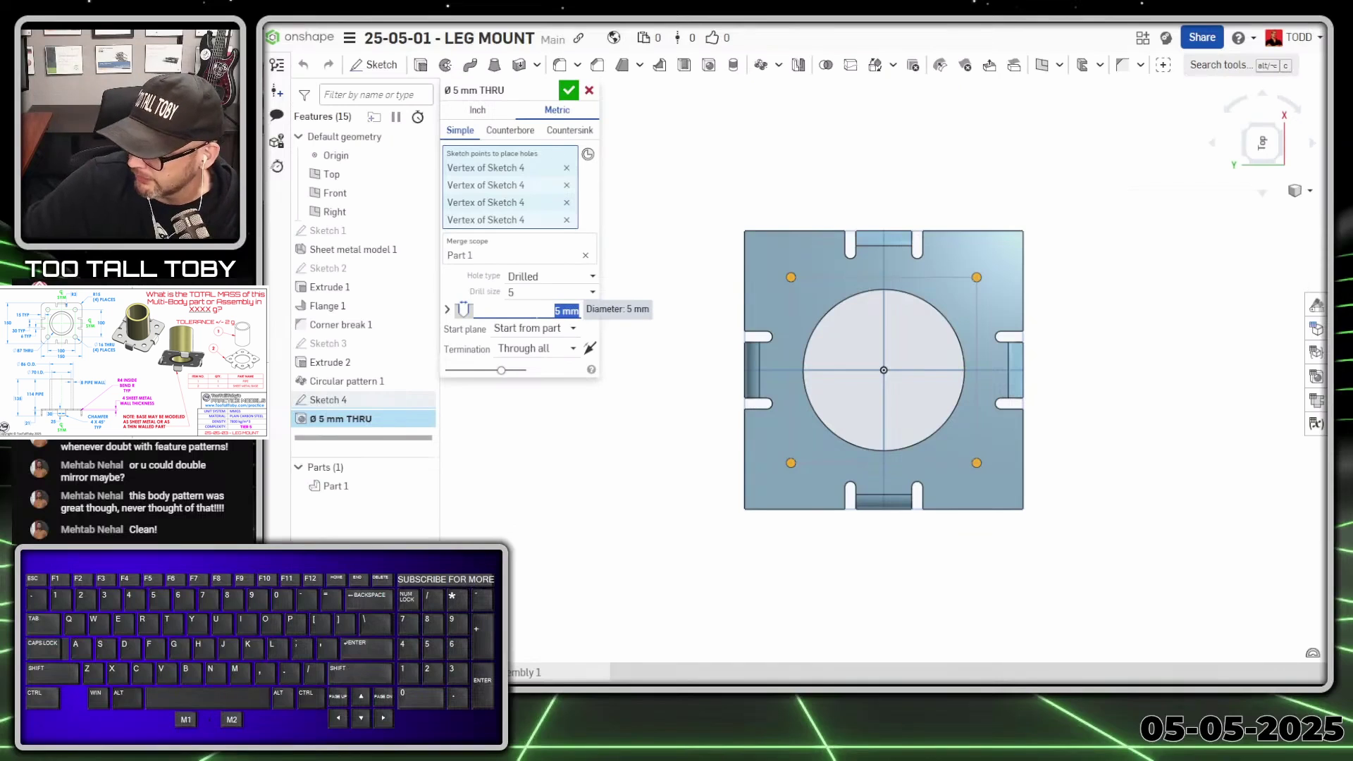
{"action": "type", "text": "16"}
{"action": "key", "text": "Return"}
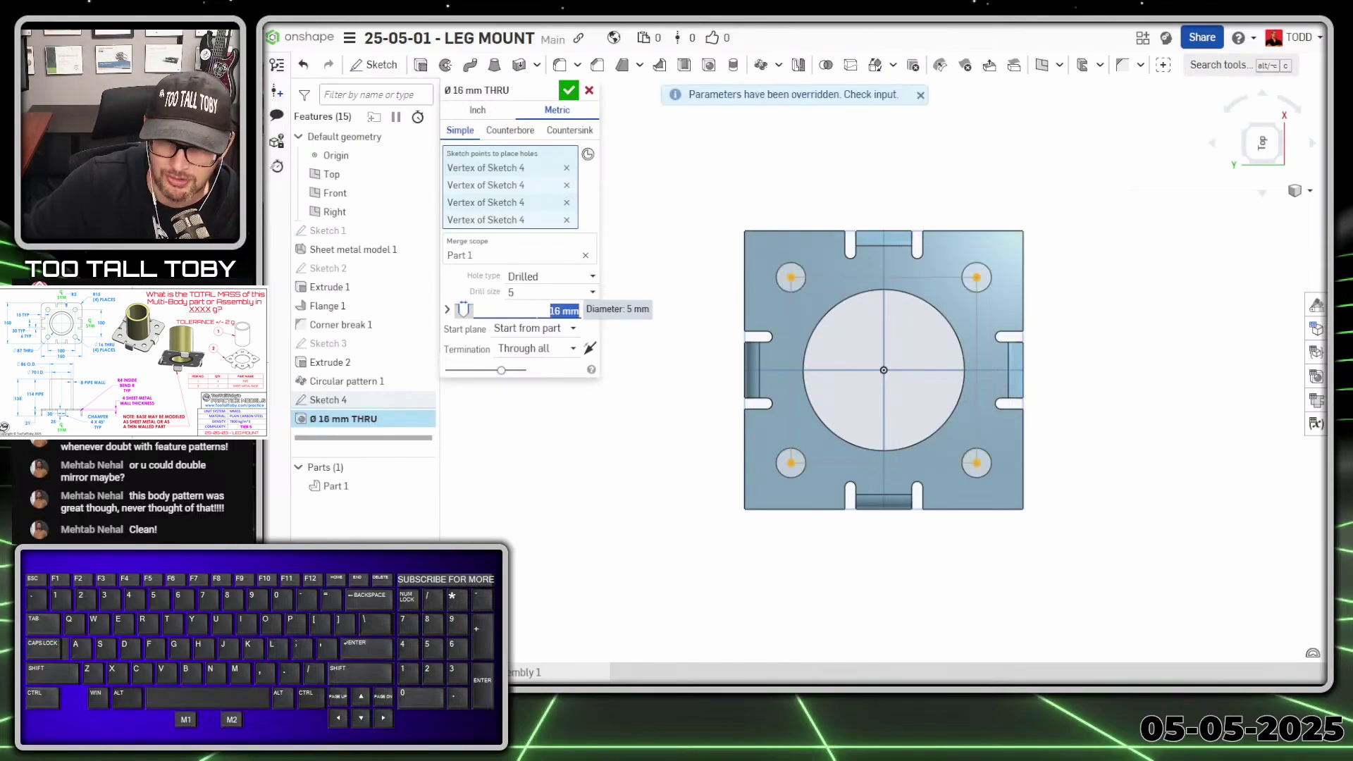
{"action": "key", "text": "Return"}
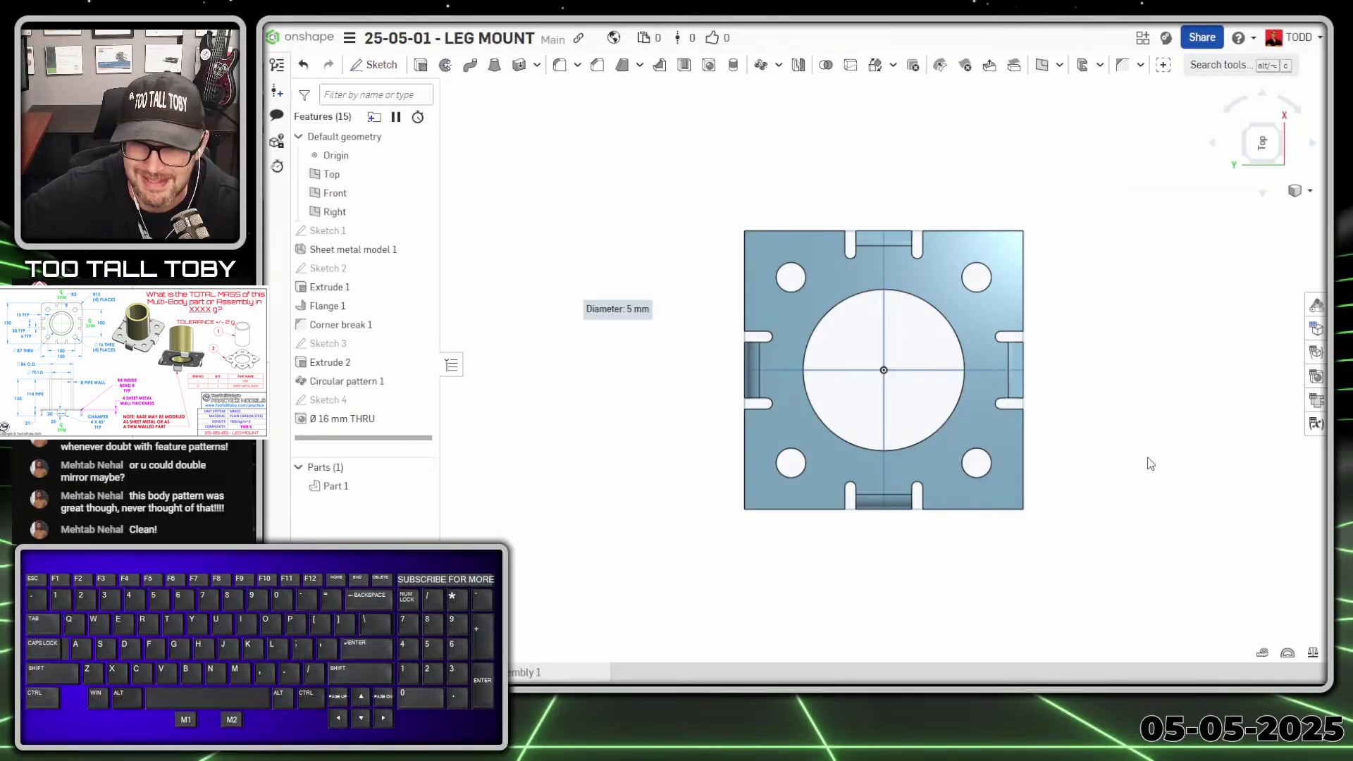
Start a fillet on the base plate and select three of its vertical outer corner edges.
{"action": "right_click_drag", "start_coordinate": [1027, 547], "coordinate": [960, 494]}
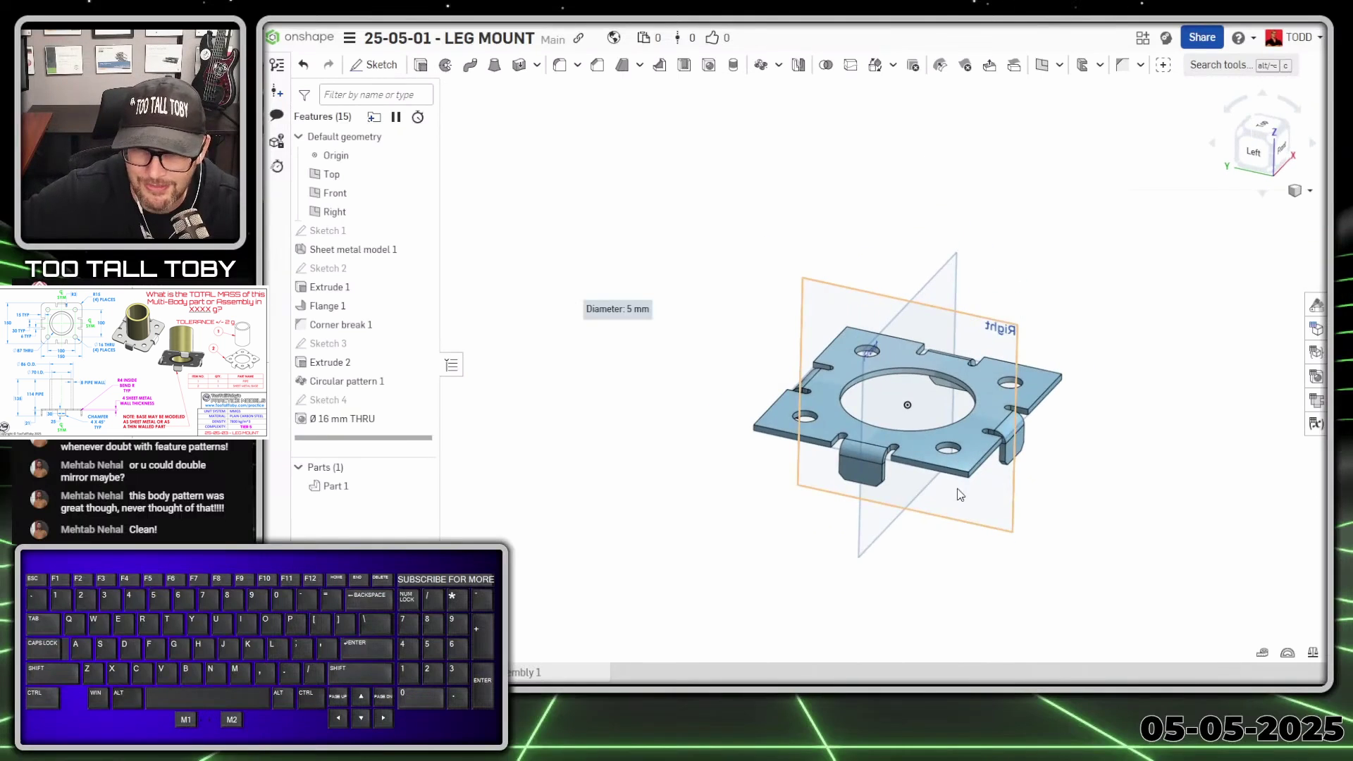
{"action": "scroll", "coordinate": [935, 433], "scroll_direction": "up", "scroll_amount": 4}
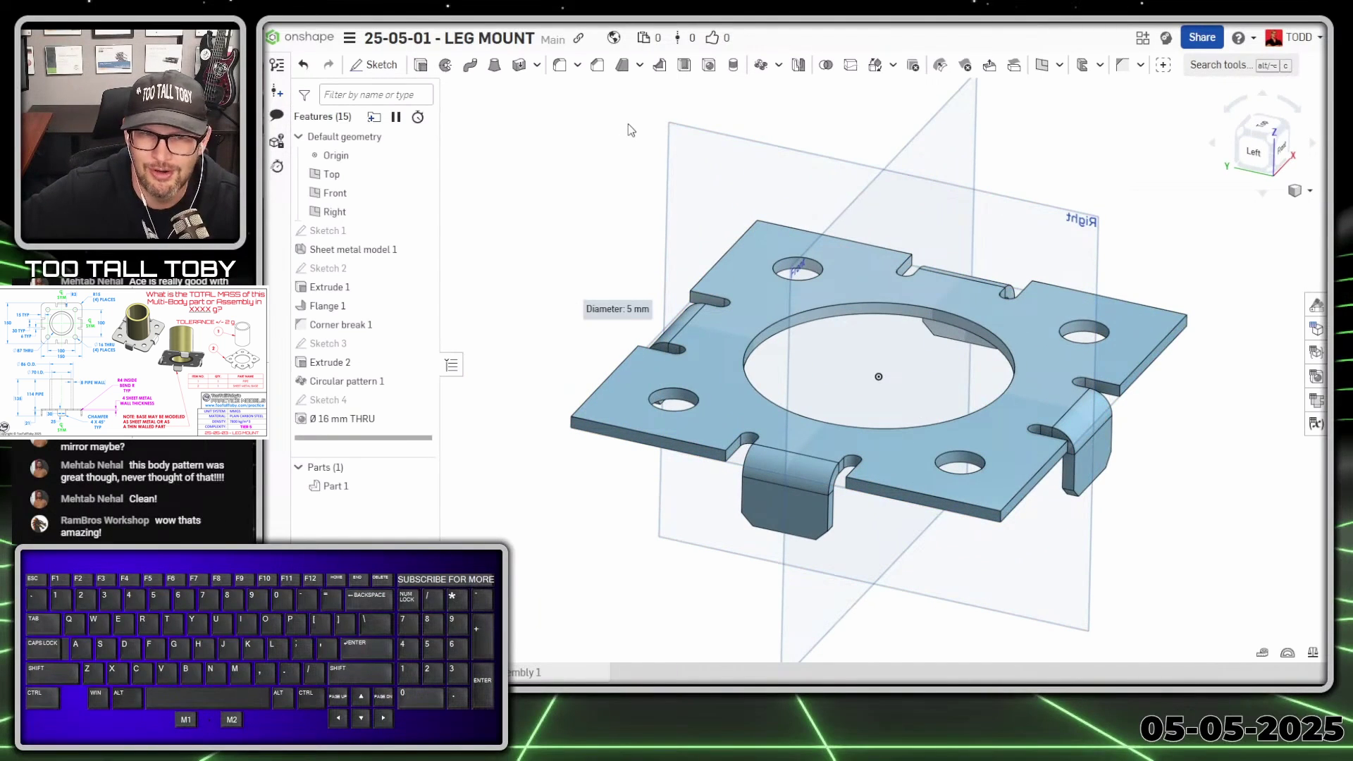
{"action": "key", "text": "s"}
{"action": "left_click", "coordinate": [652, 146]}
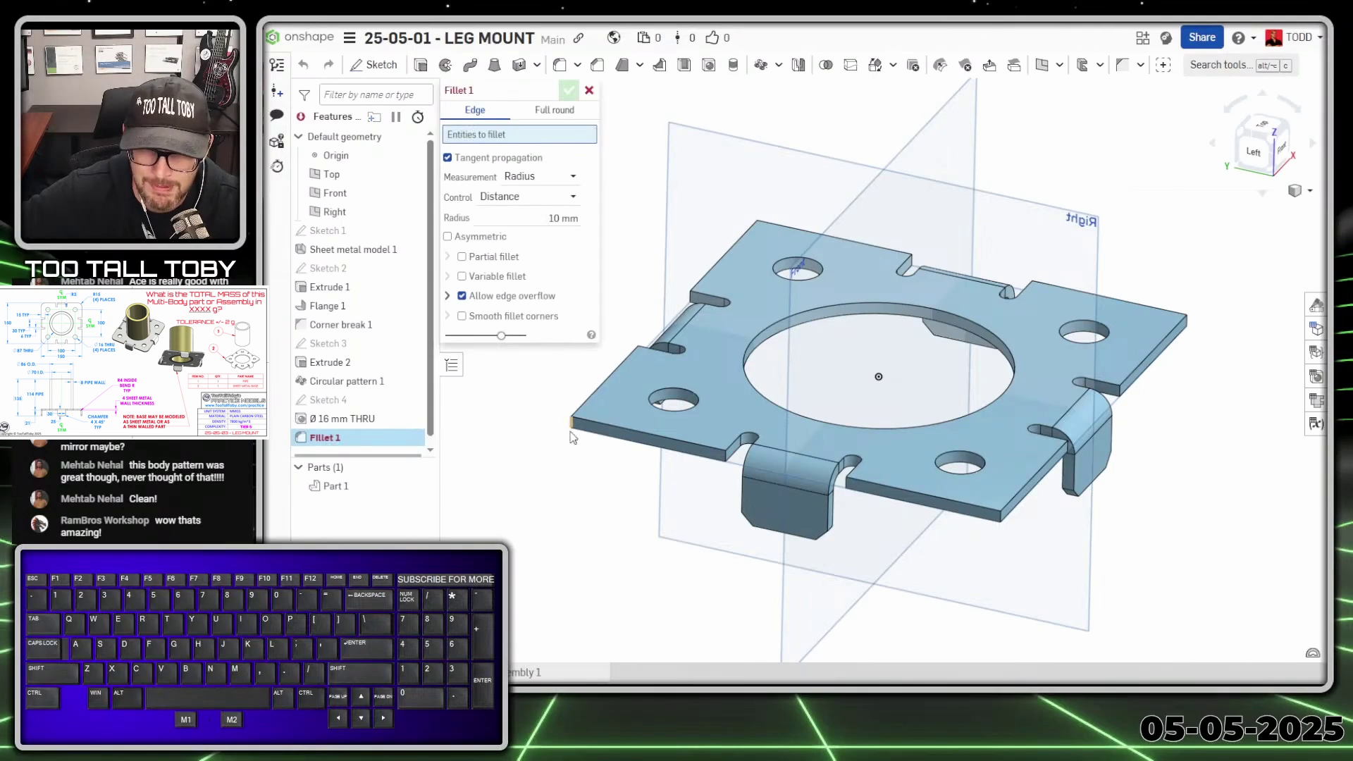
{"action": "left_click", "coordinate": [572, 425]}
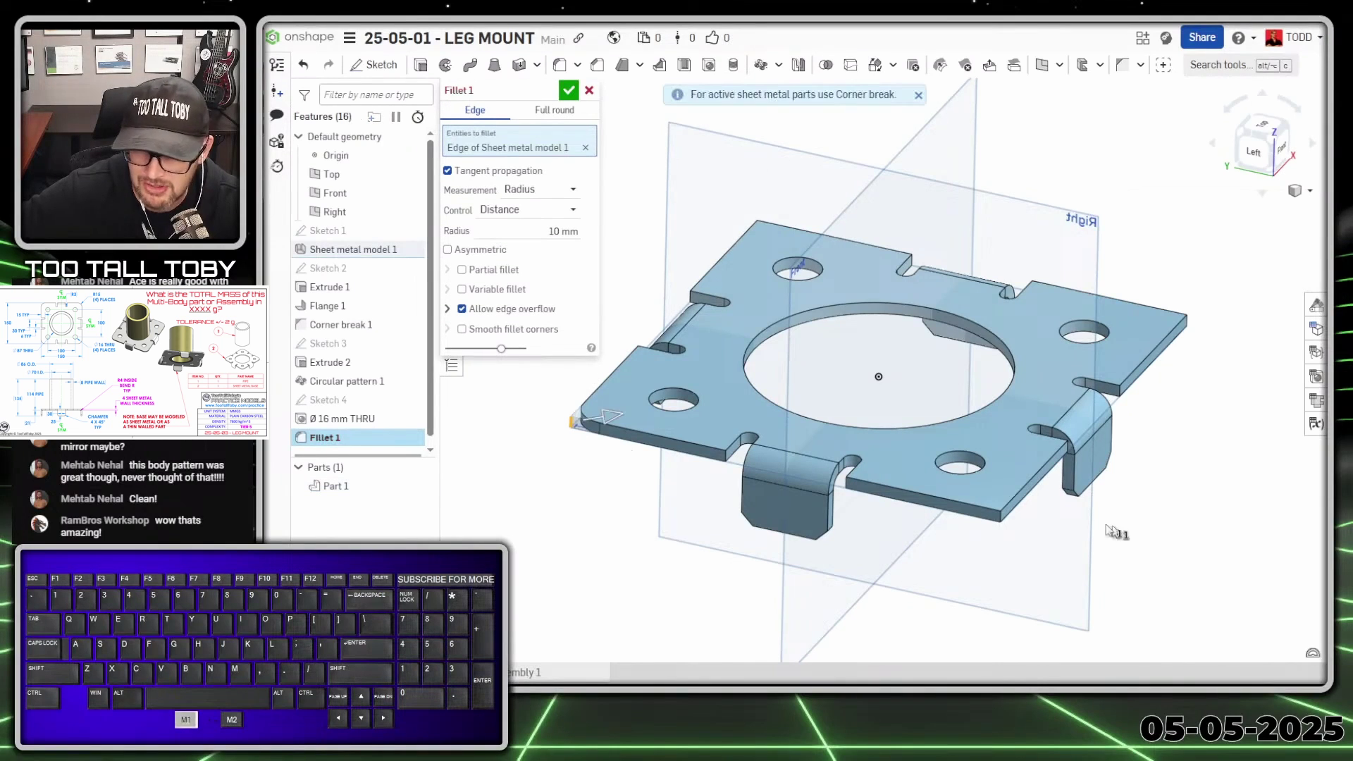
{"action": "left_click", "coordinate": [1001, 515]}
{"action": "left_click", "coordinate": [775, 226]}
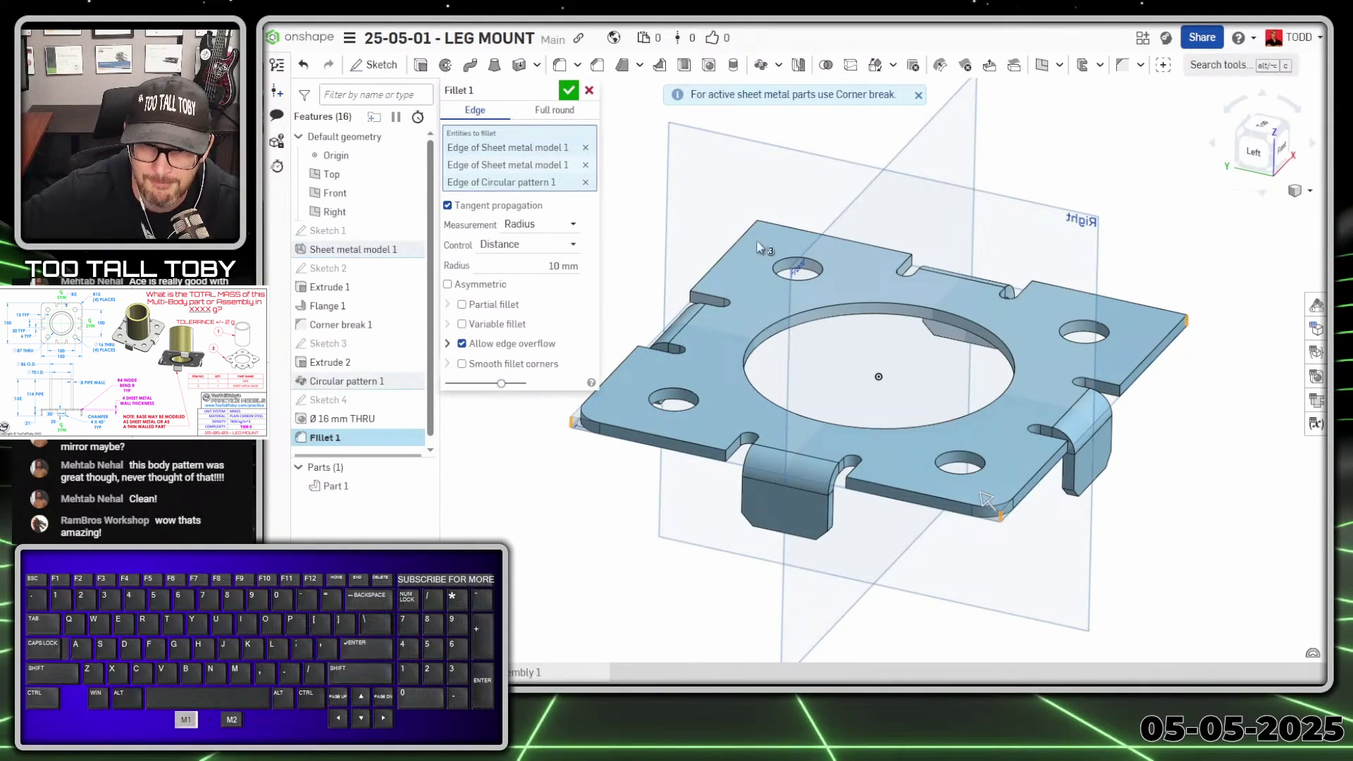
Add the short vertical edge at the plate's remaining far corner to the fillet selection.
{"action": "scroll", "coordinate": [776, 227], "scroll_direction": "up", "scroll_amount": 5}
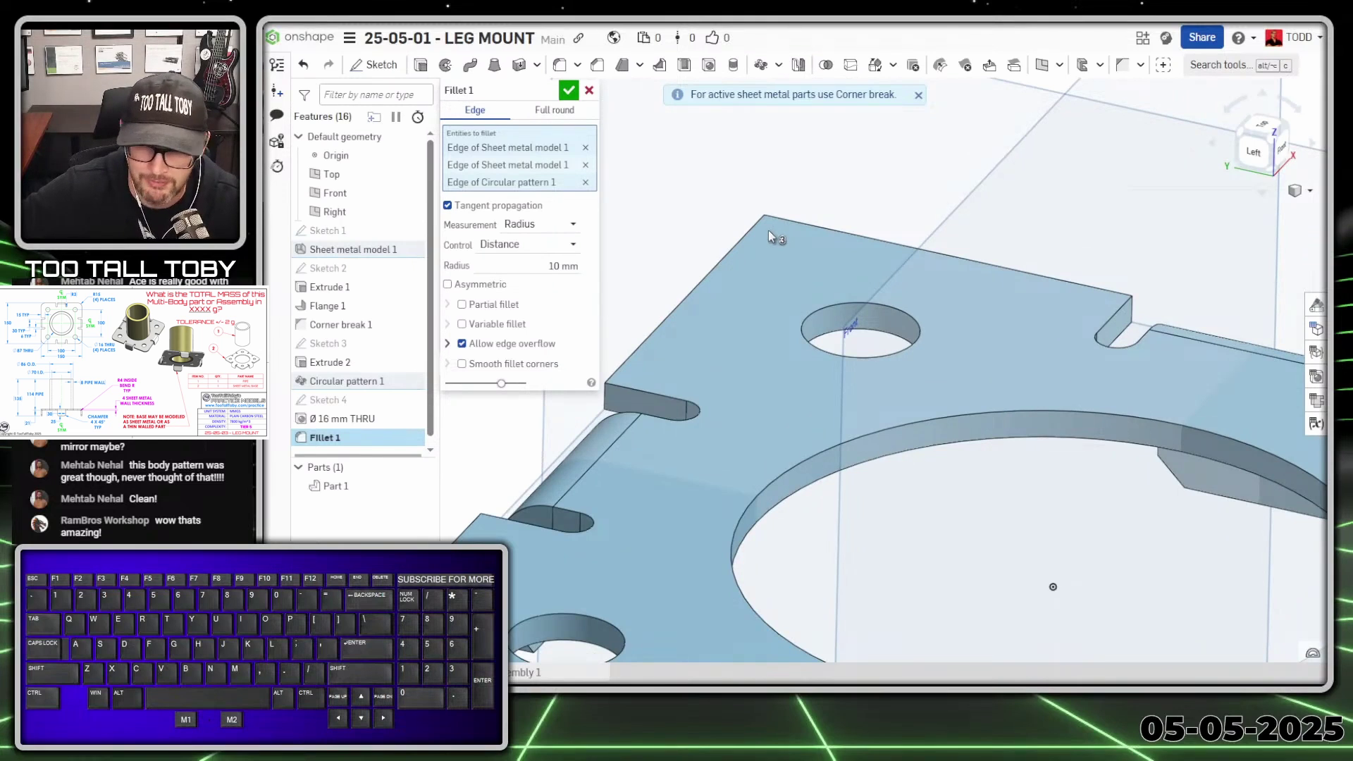
{"action": "key", "text": "grave"}
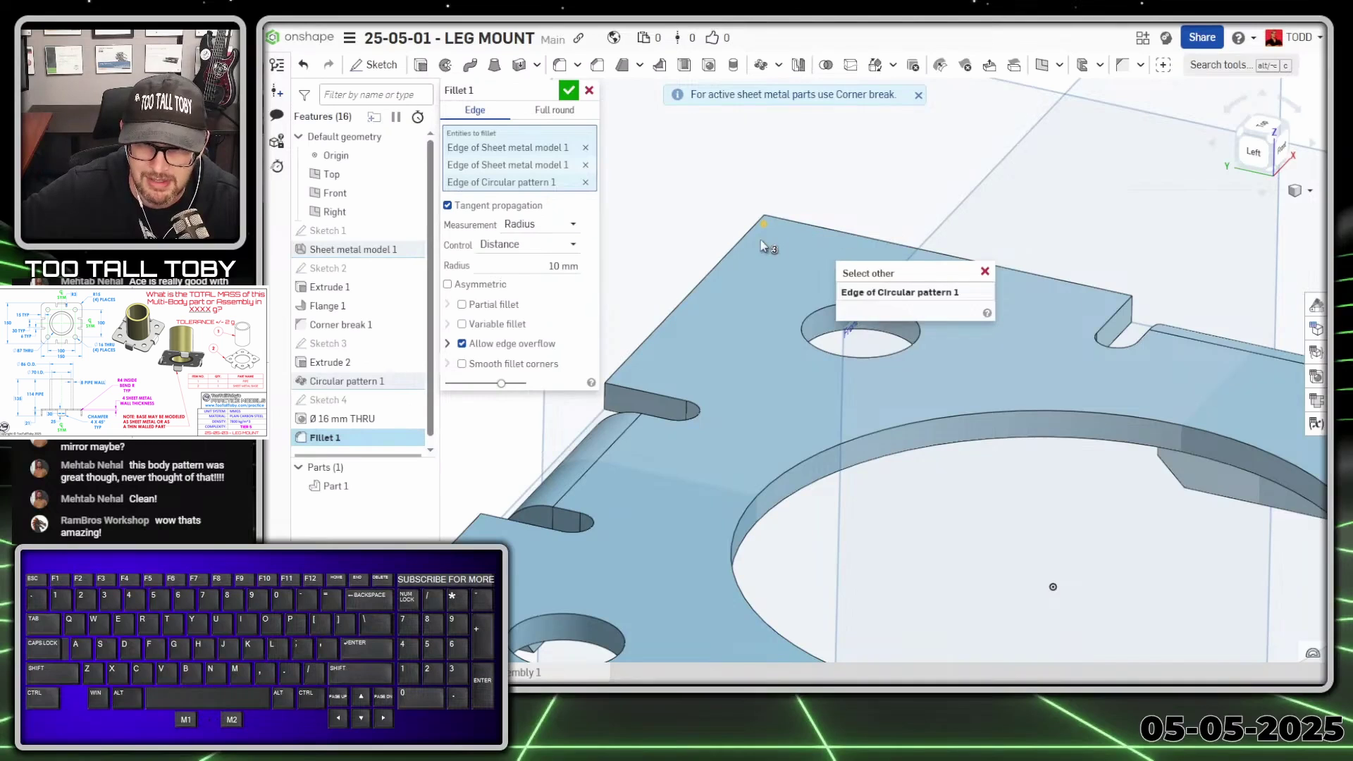
{"action": "key", "text": "grave"}
{"action": "key", "text": "grave"}
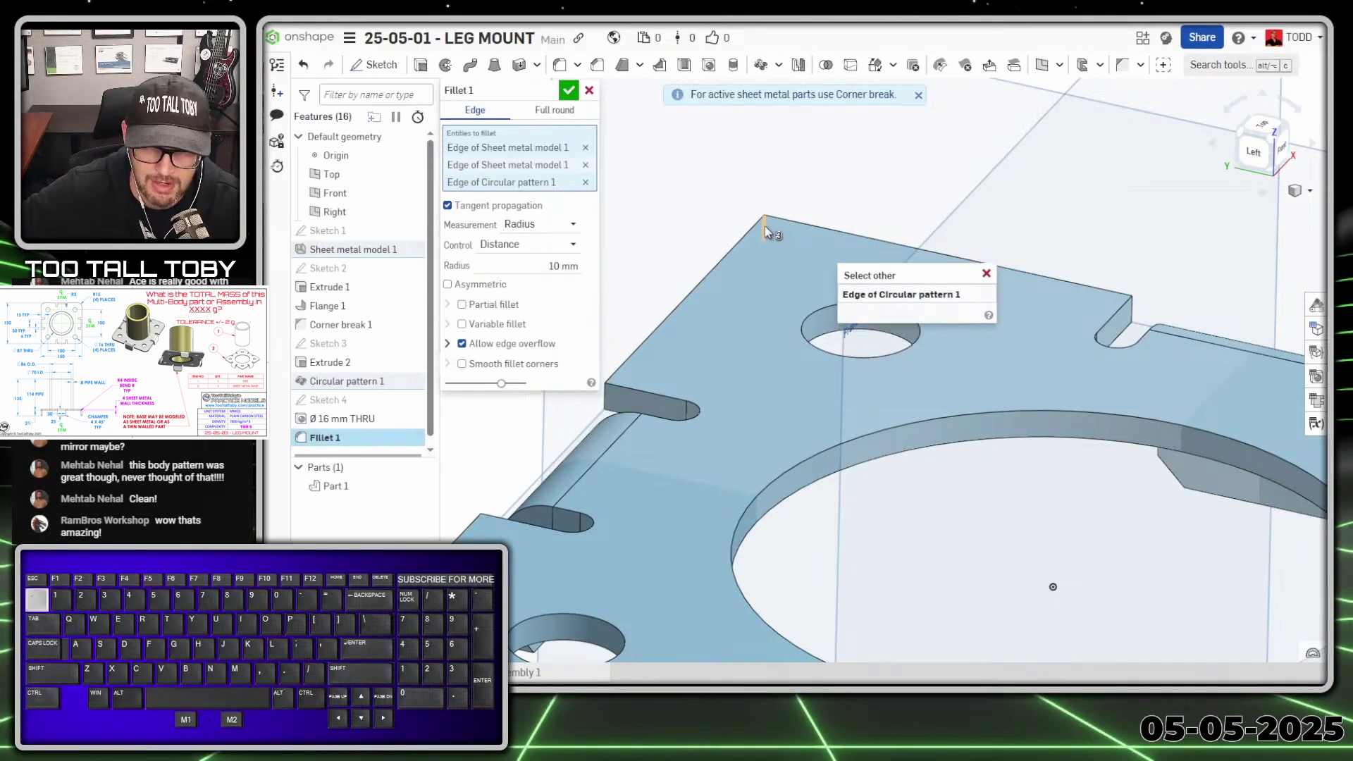
{"action": "key", "text": "grave"}
{"action": "key", "text": "grave"}
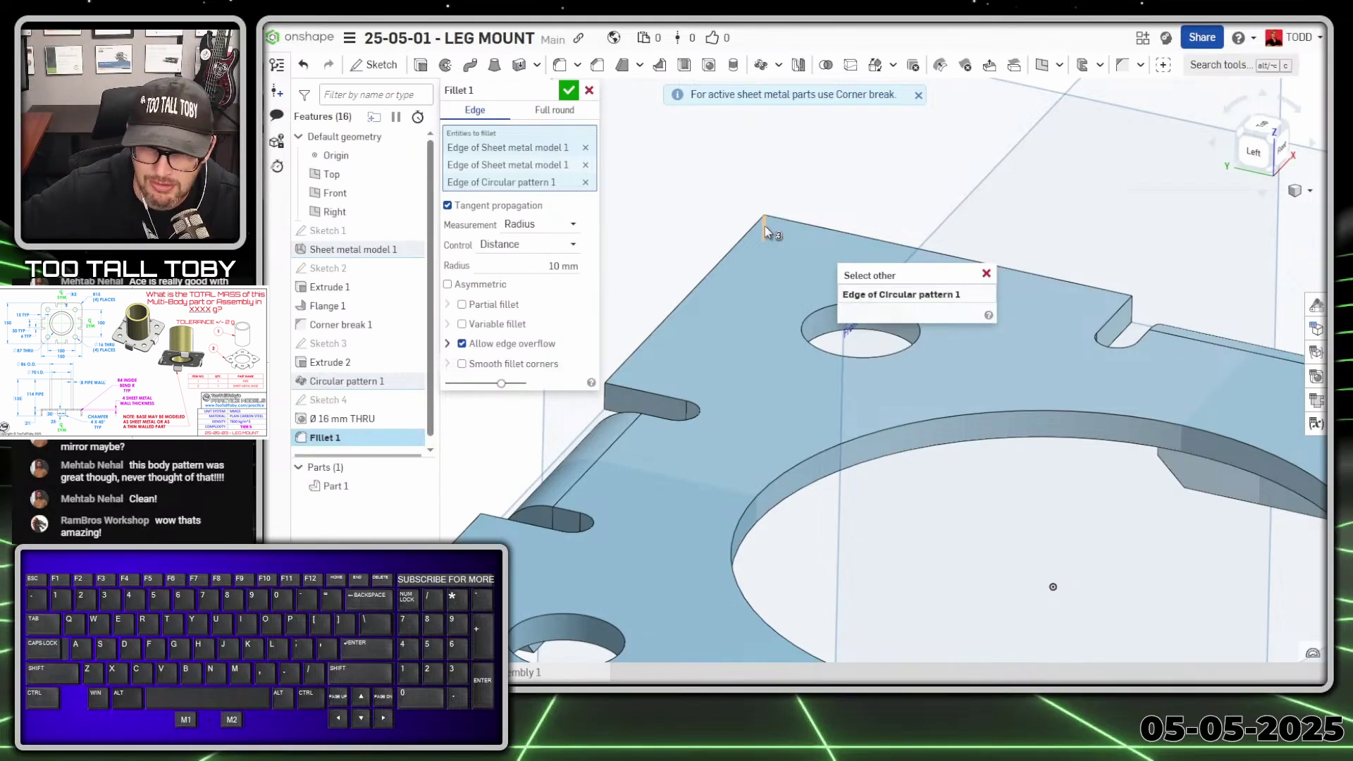
{"action": "left_click", "coordinate": [763, 226]}
{"action": "scroll", "coordinate": [1044, 655], "scroll_direction": "down", "scroll_amount": 2}
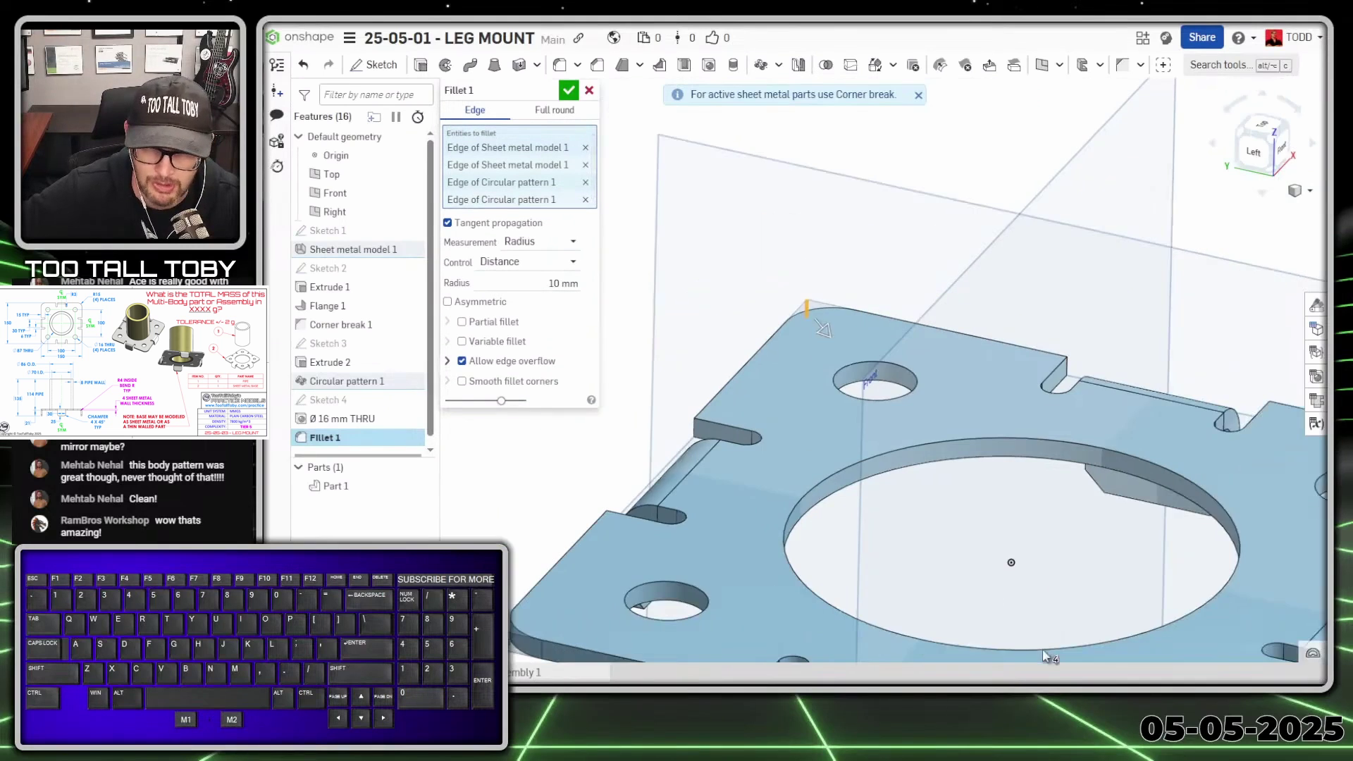
{"action": "scroll", "coordinate": [1044, 655], "scroll_direction": "down", "scroll_amount": 3}
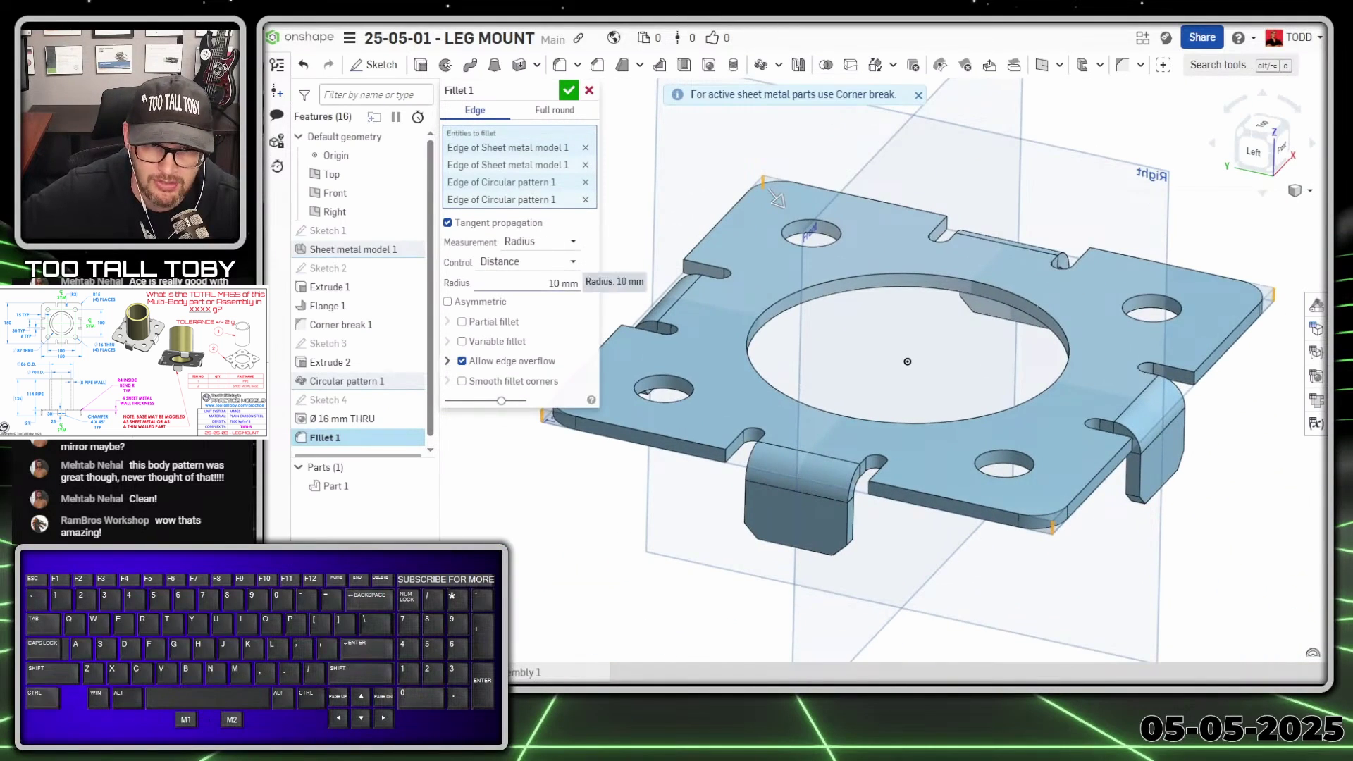
Set the corner fillet radius to 15 mm and accept the fillet.
{"action": "left_click", "coordinate": [563, 283]}
{"action": "type", "text": "1"}
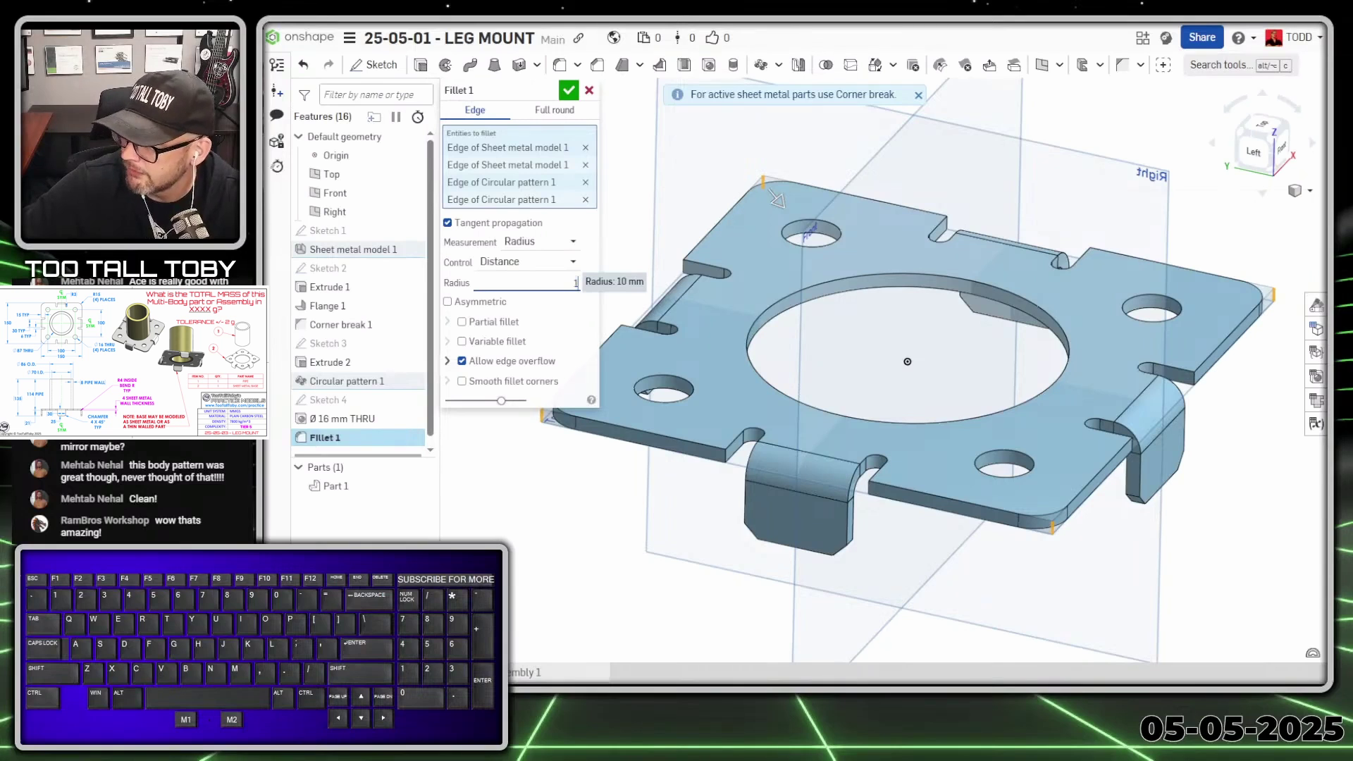
{"action": "type", "text": "5"}
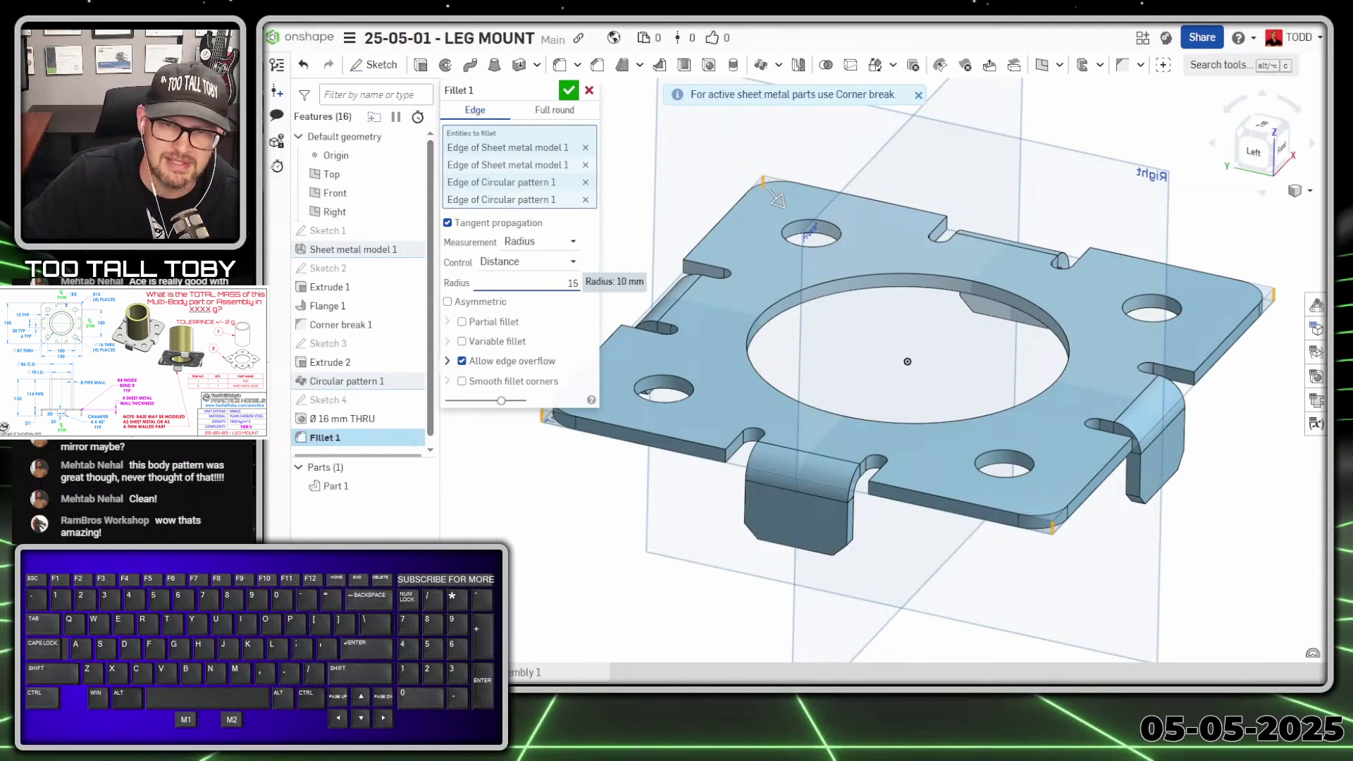
{"action": "key", "text": "Return"}
{"action": "key", "text": "Return"}
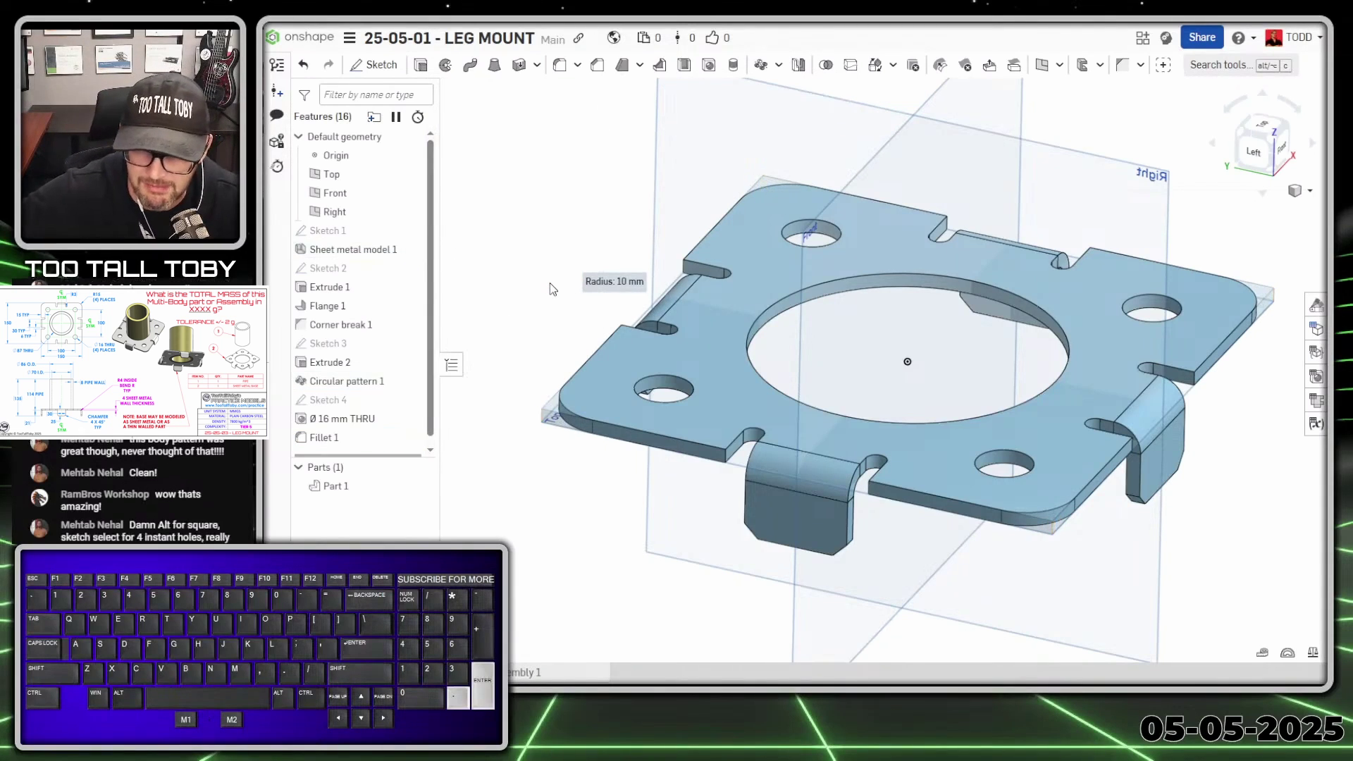
Start a sketch on the Top plane and draw an 86 mm diameter circle centred on the origin.
{"action": "scroll", "coordinate": [997, 364], "scroll_direction": "down", "scroll_amount": 3}
{"action": "right_click_drag", "start_coordinate": [1235, 444], "coordinate": [949, 449], "text": "ctrl"}
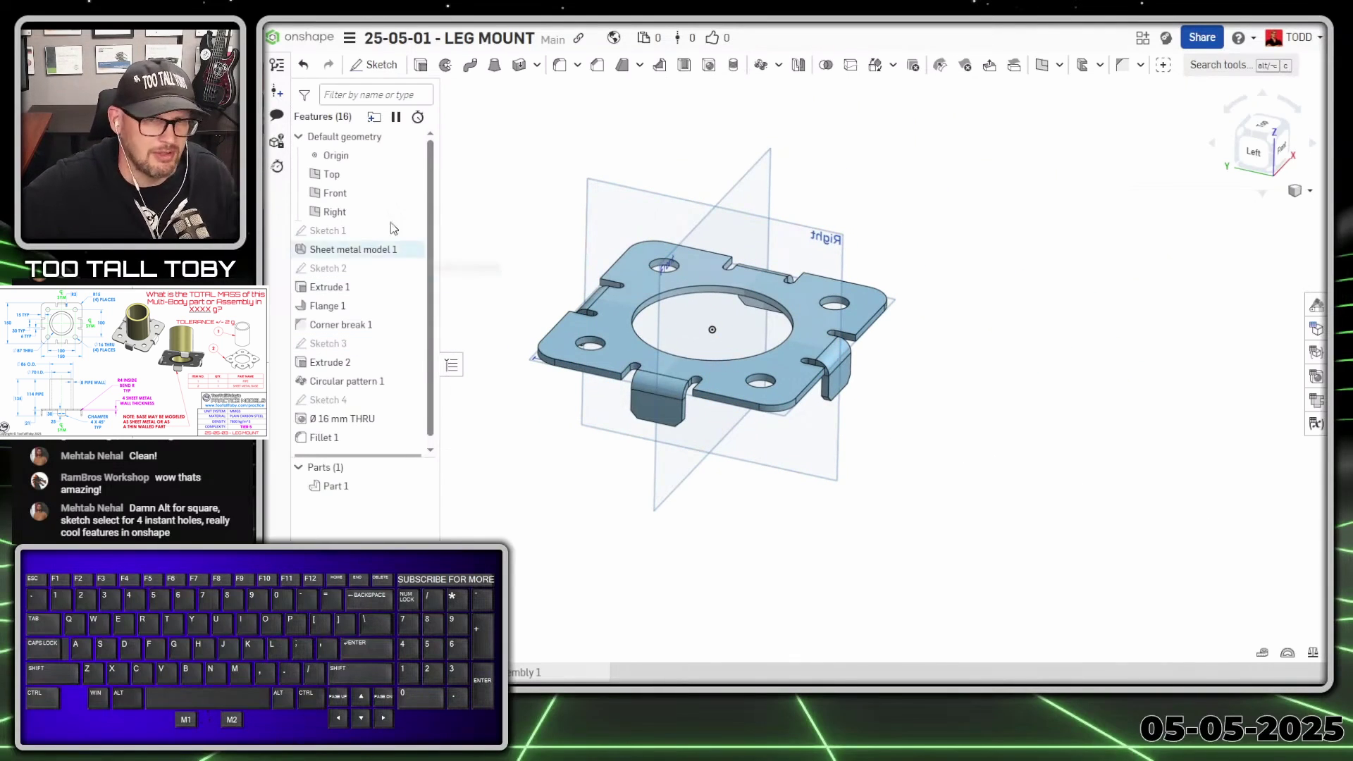
{"action": "left_click", "coordinate": [338, 176]}
{"action": "key", "text": "s"}
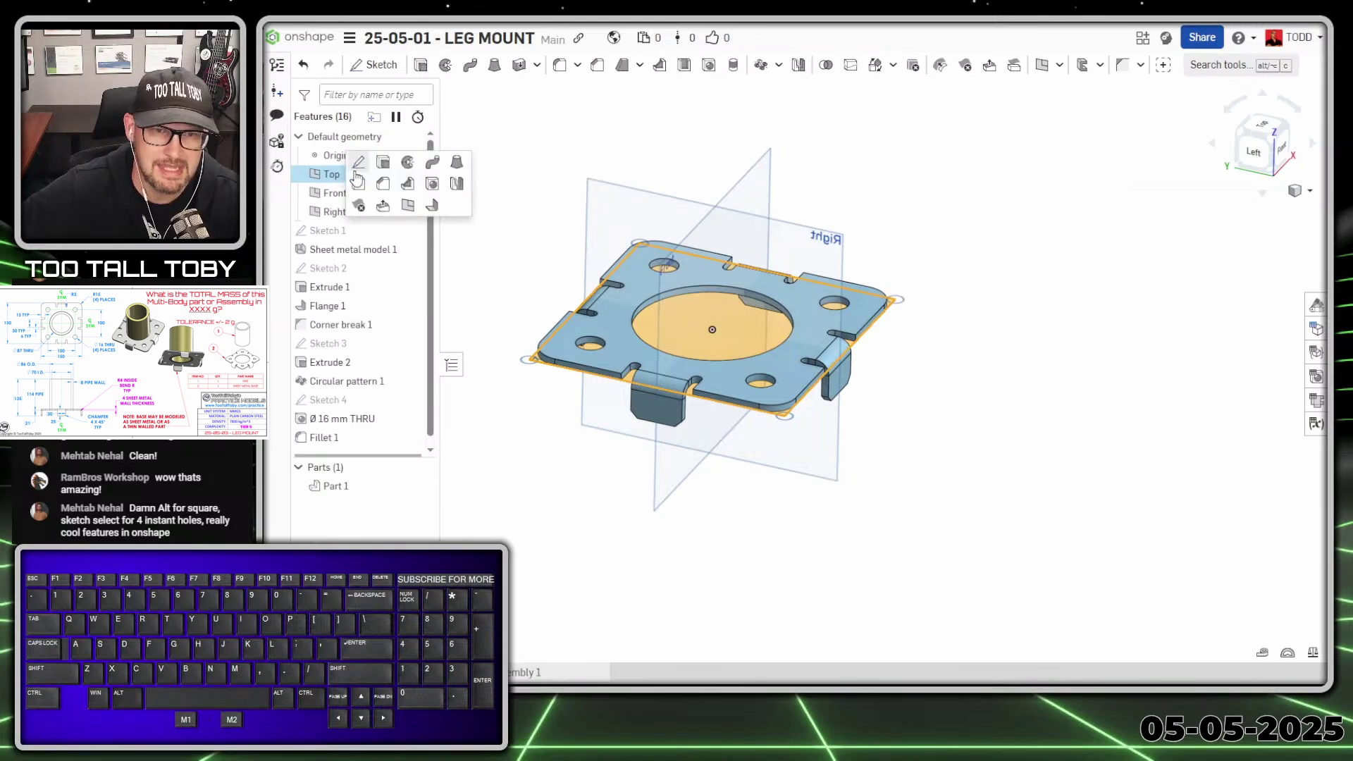
{"action": "left_click", "coordinate": [356, 176]}
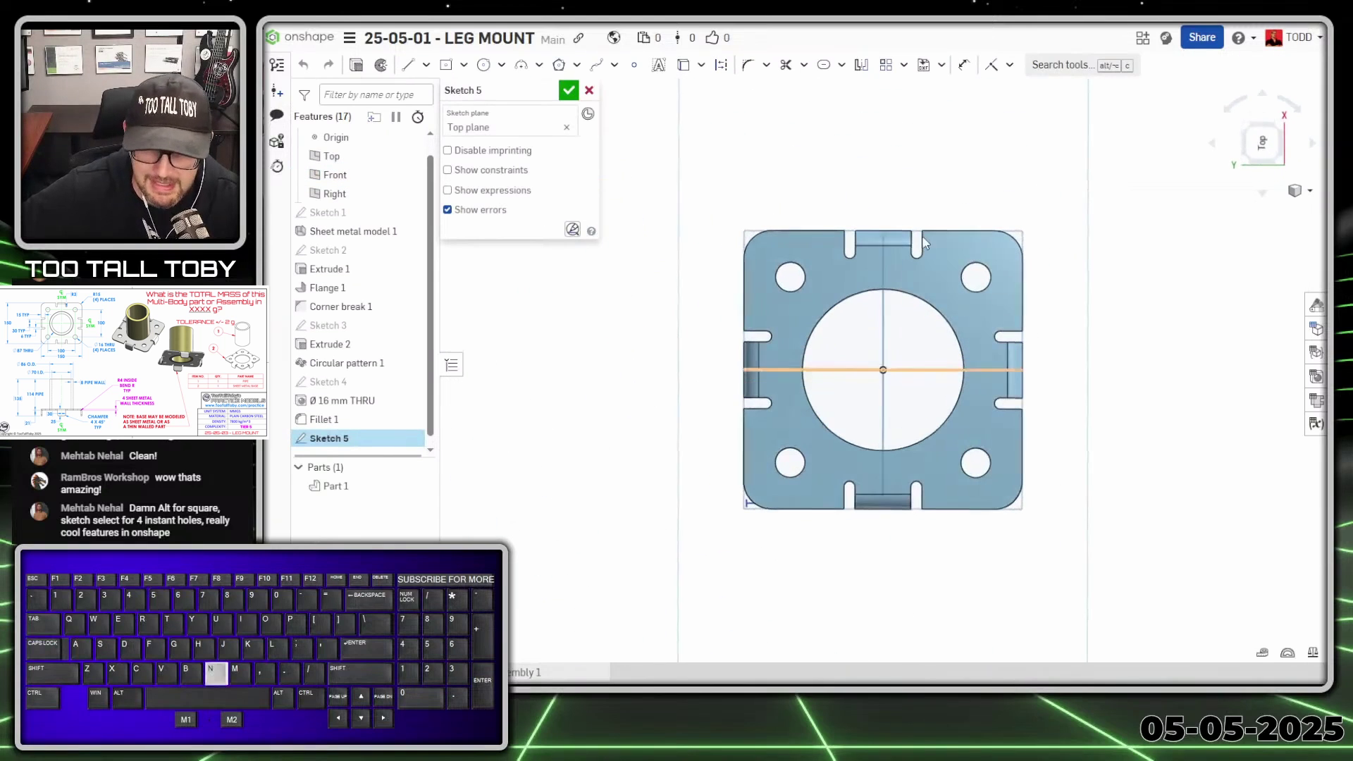
{"action": "key", "text": "s"}
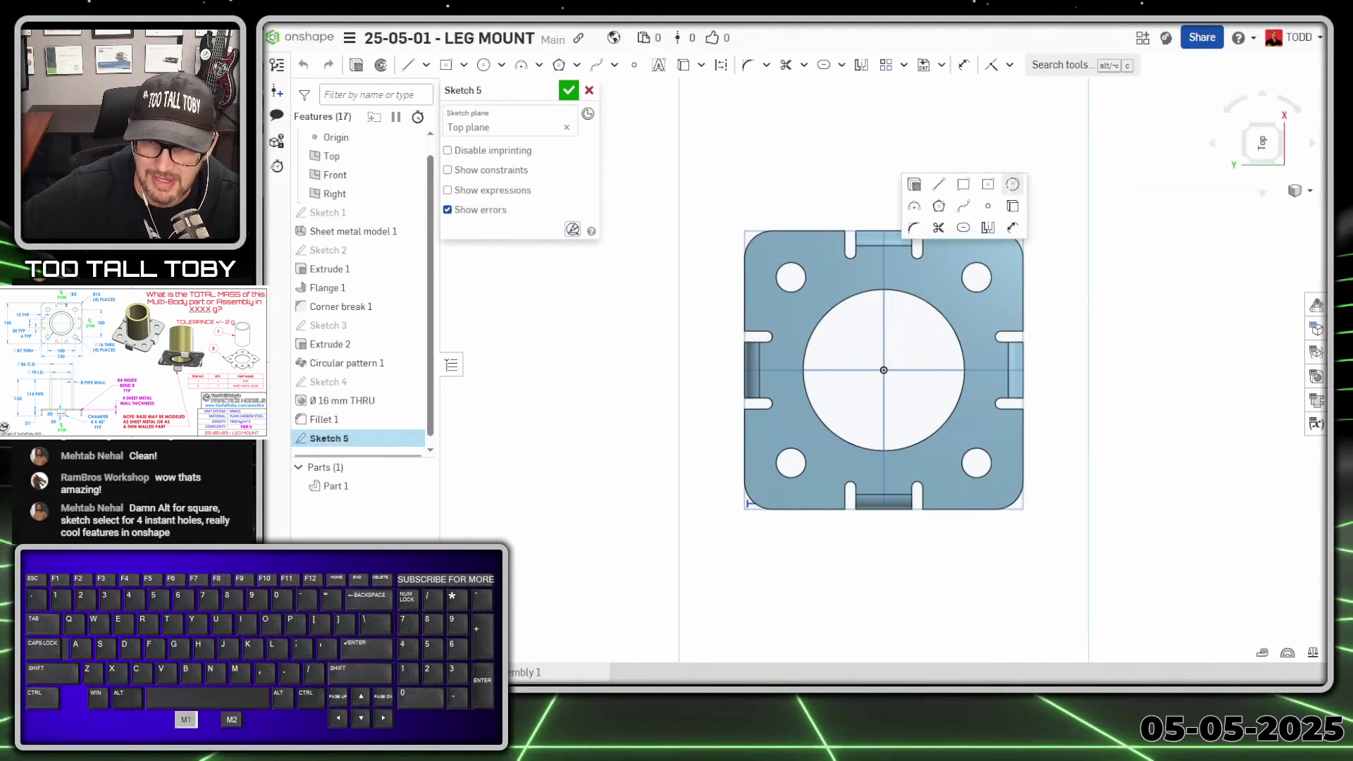
{"action": "left_click", "coordinate": [1013, 186]}
{"action": "left_click_drag", "start_coordinate": [885, 370], "coordinate": [918, 327]}
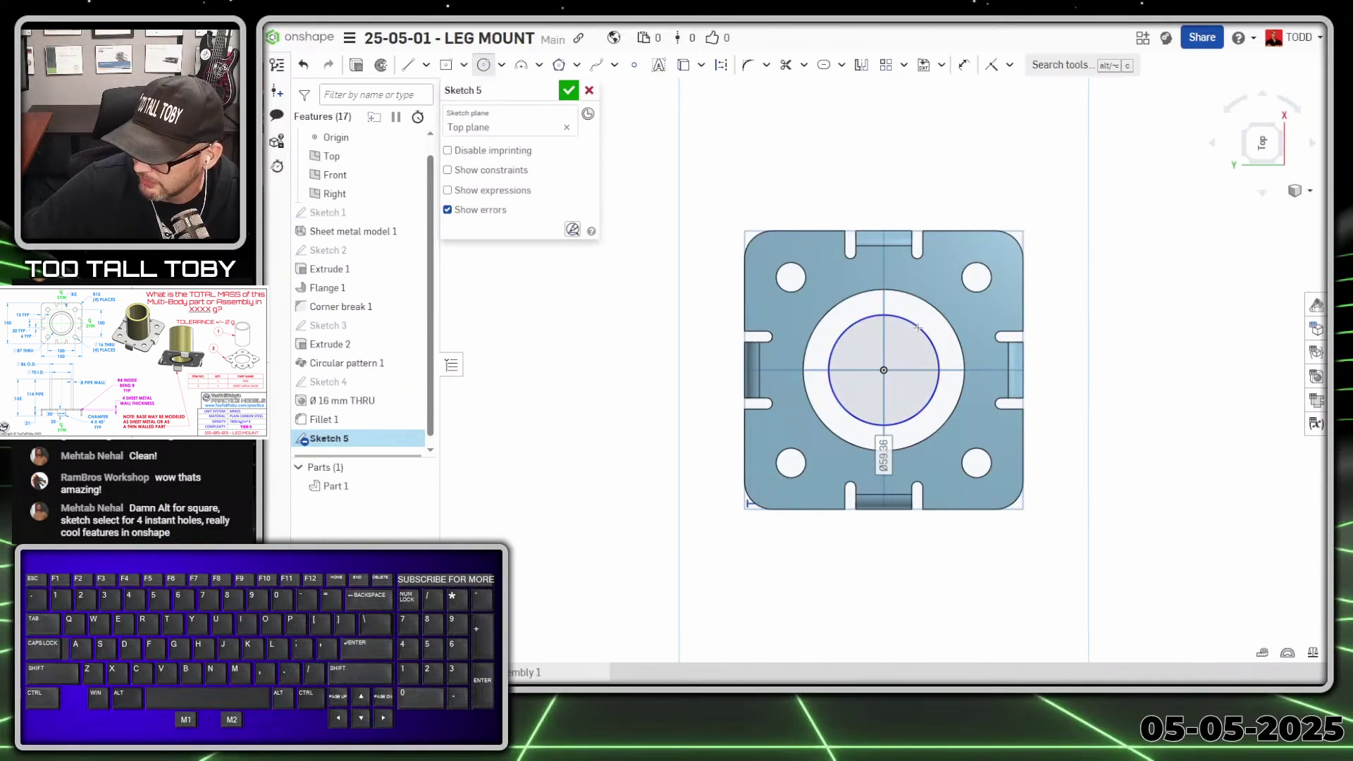
{"action": "type", "text": "86"}
{"action": "key", "text": "Return"}
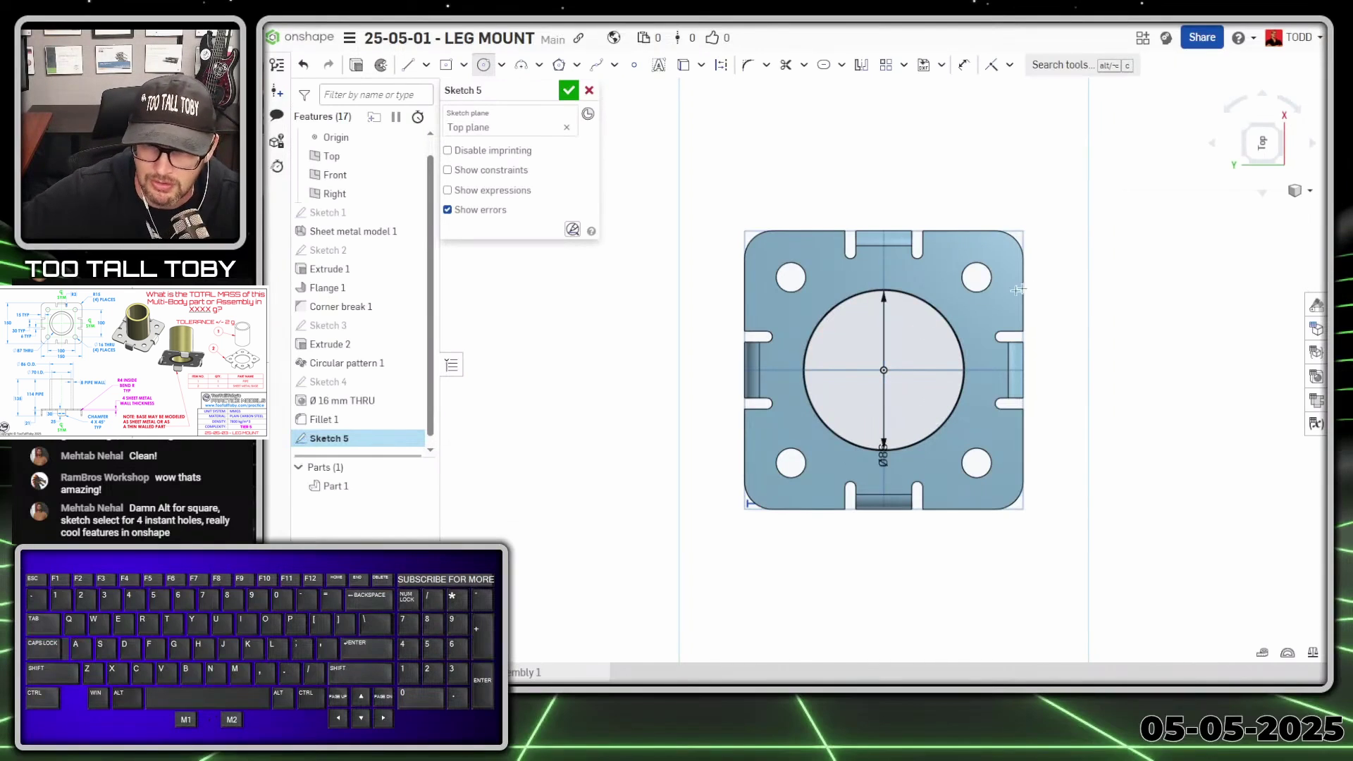
Add a concentric inner circle with a diameter of 70 mm to the sketch.
{"action": "left_click", "coordinate": [882, 371]}
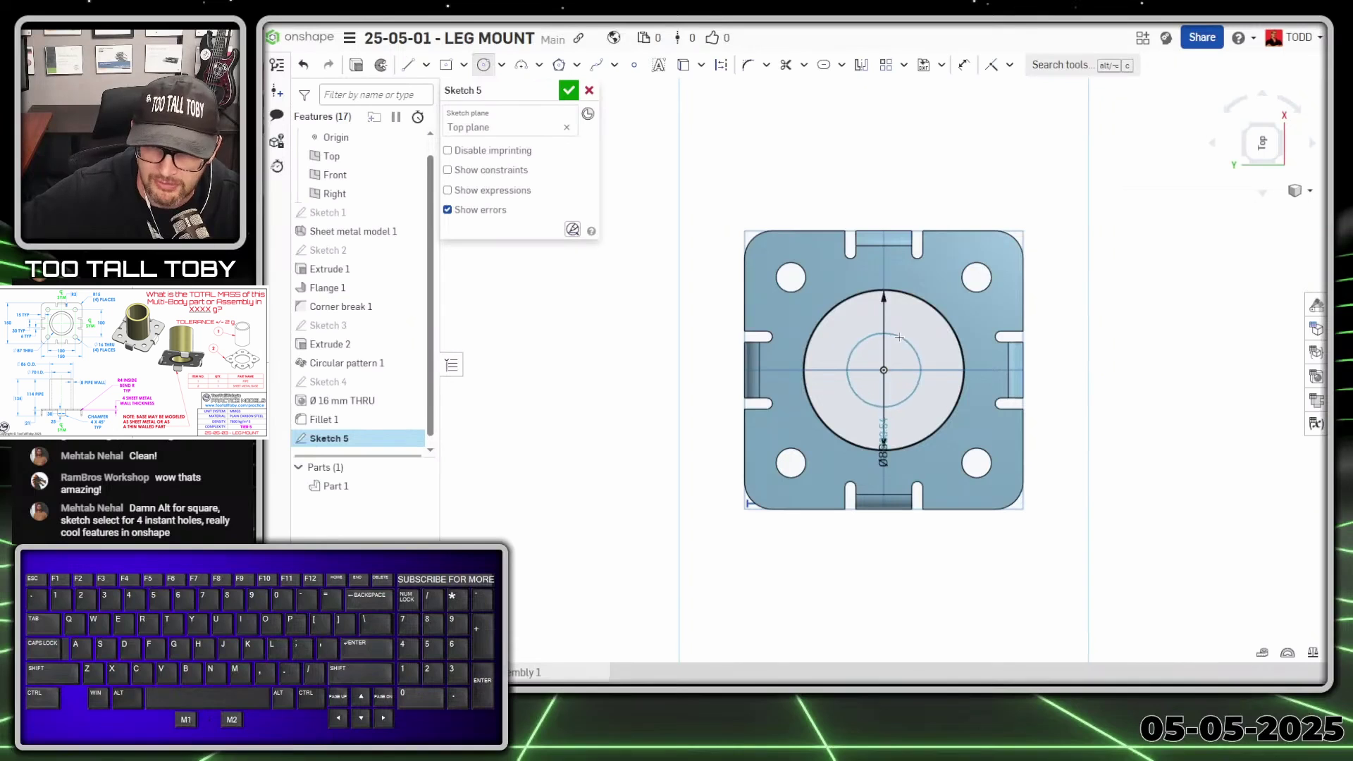
{"action": "left_click", "coordinate": [901, 334]}
{"action": "type", "text": "70"}
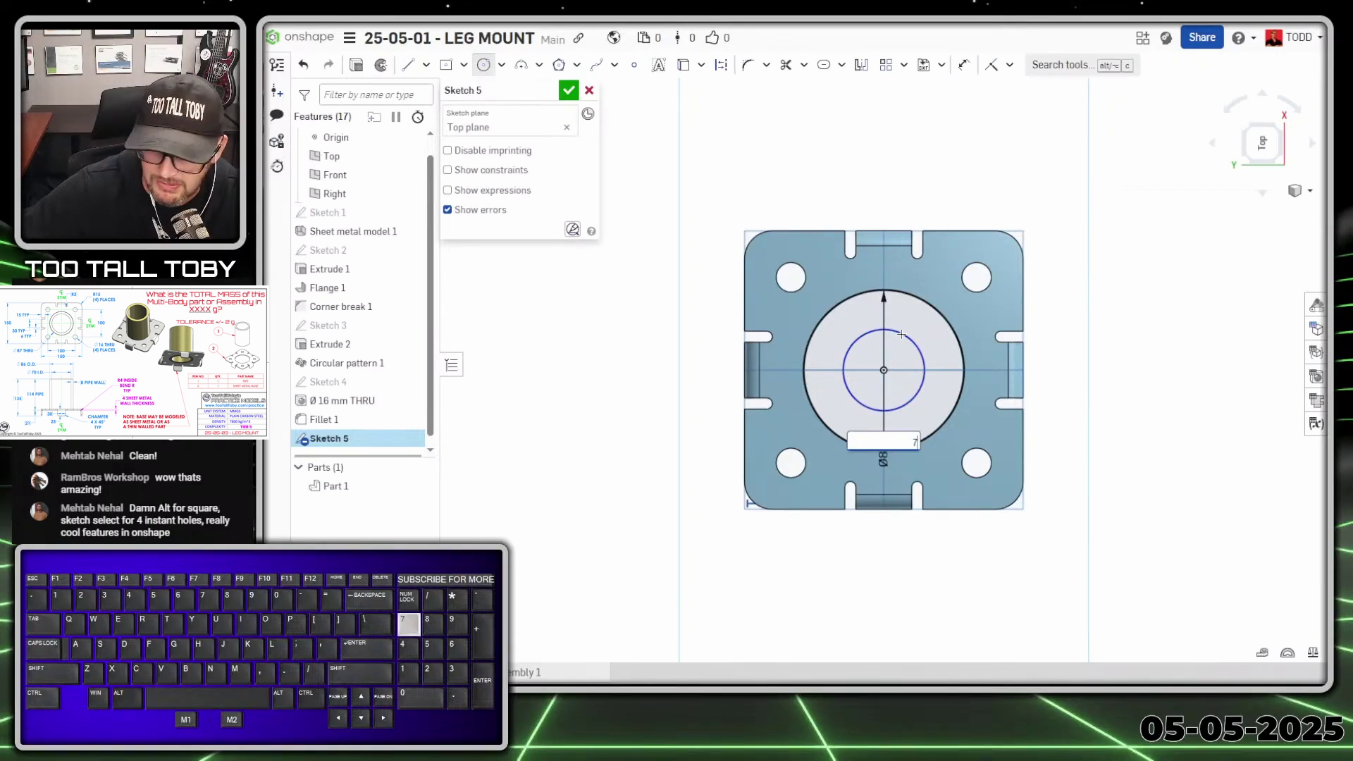
{"action": "key", "text": "Return"}
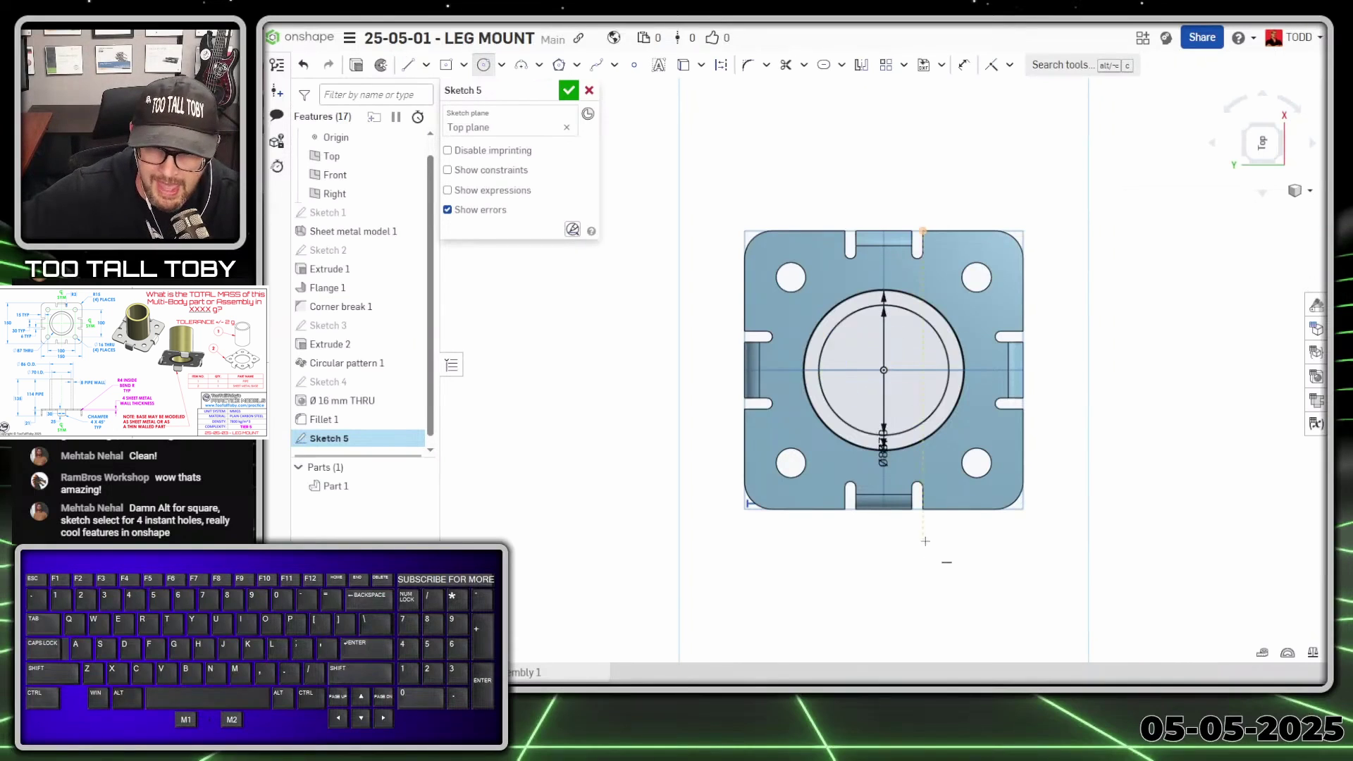
Extrude the ring between the two circles upward as a new part with a blind depth of 114 mm.
{"action": "key", "text": "shift+7"}
{"action": "key", "text": "s"}
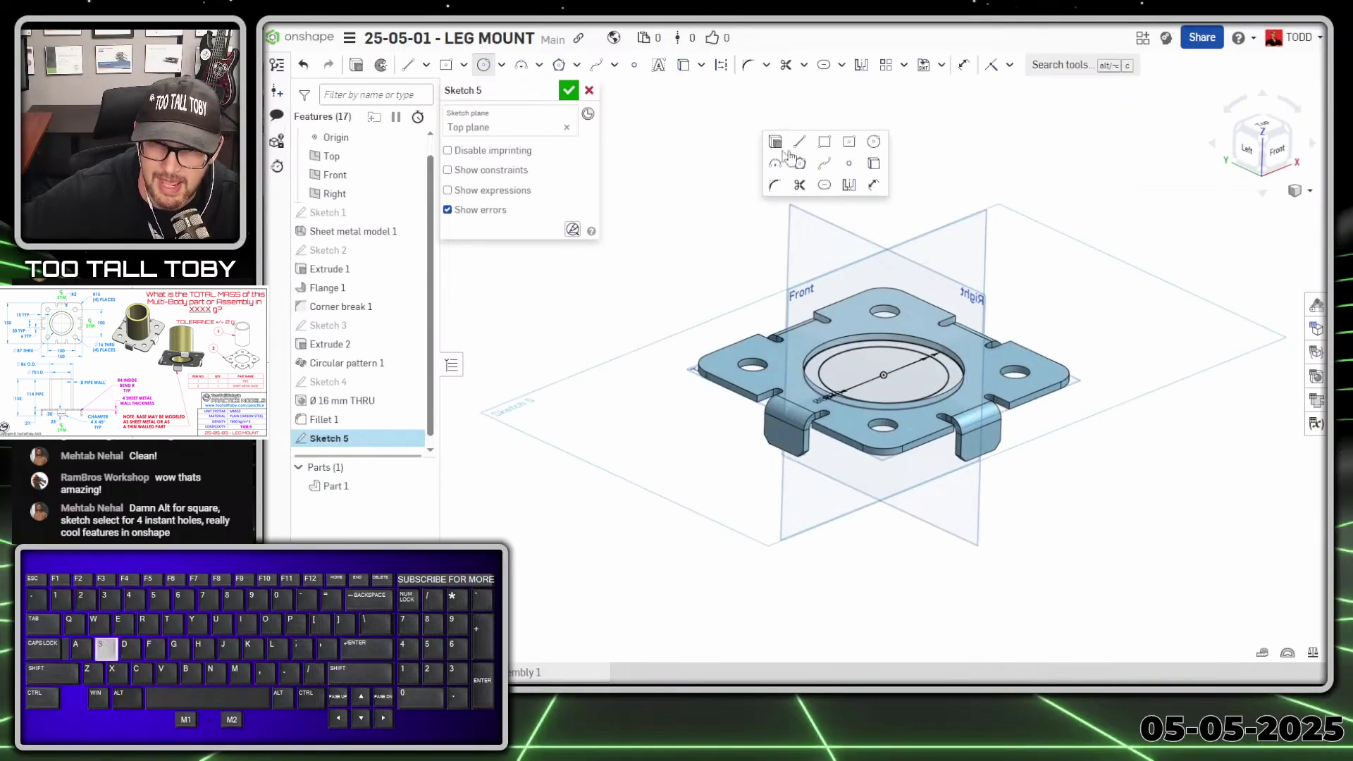
{"action": "left_click", "coordinate": [775, 142]}
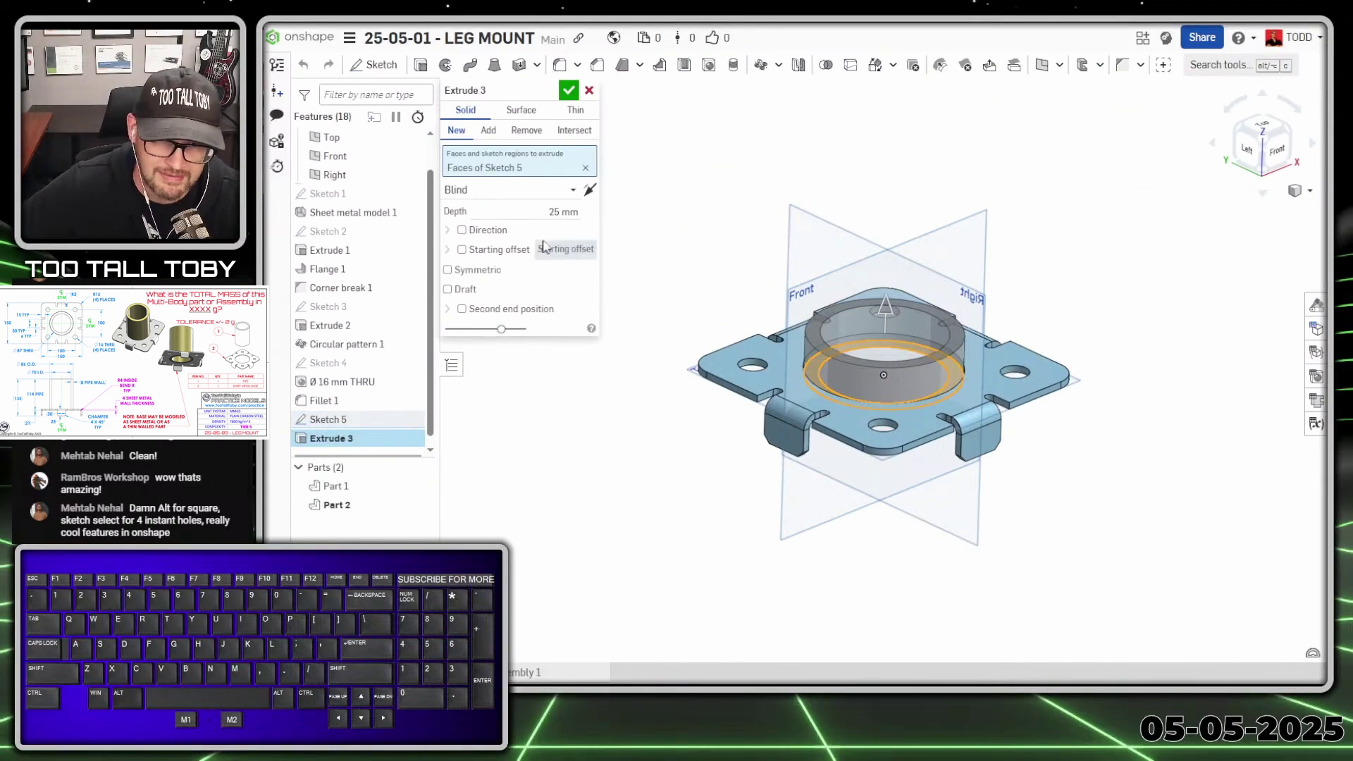
{"action": "left_click", "coordinate": [561, 211]}
{"action": "type", "text": "1"}
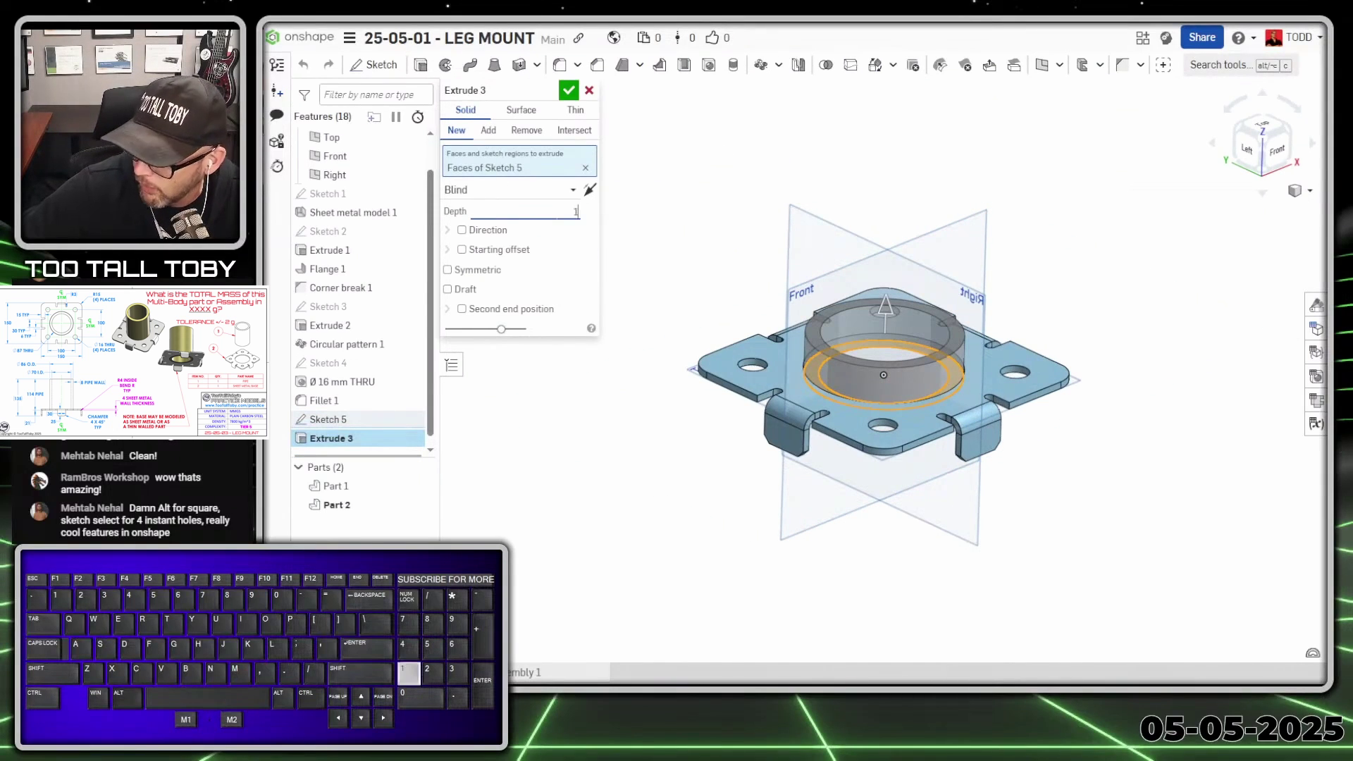
{"action": "type", "text": "14"}
{"action": "key", "text": "Return"}
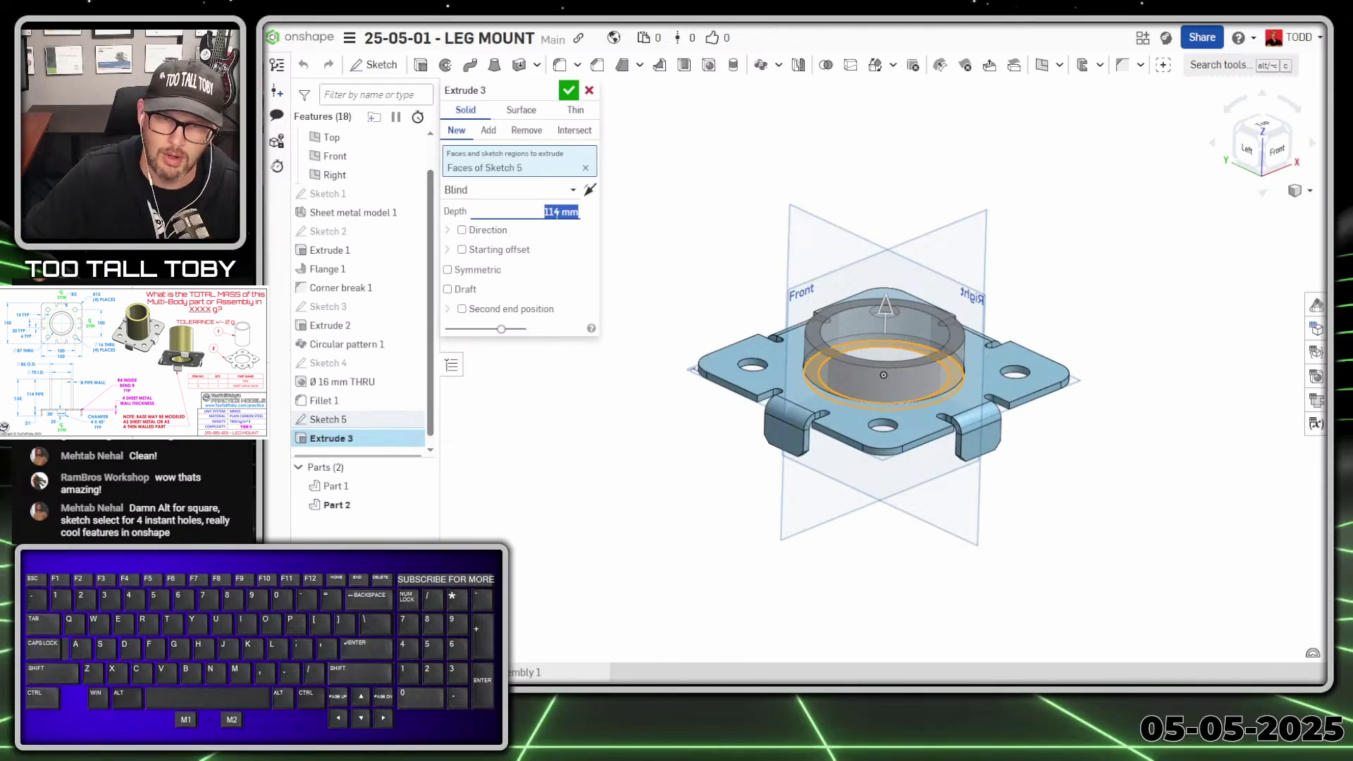
{"action": "key", "text": "Return"}
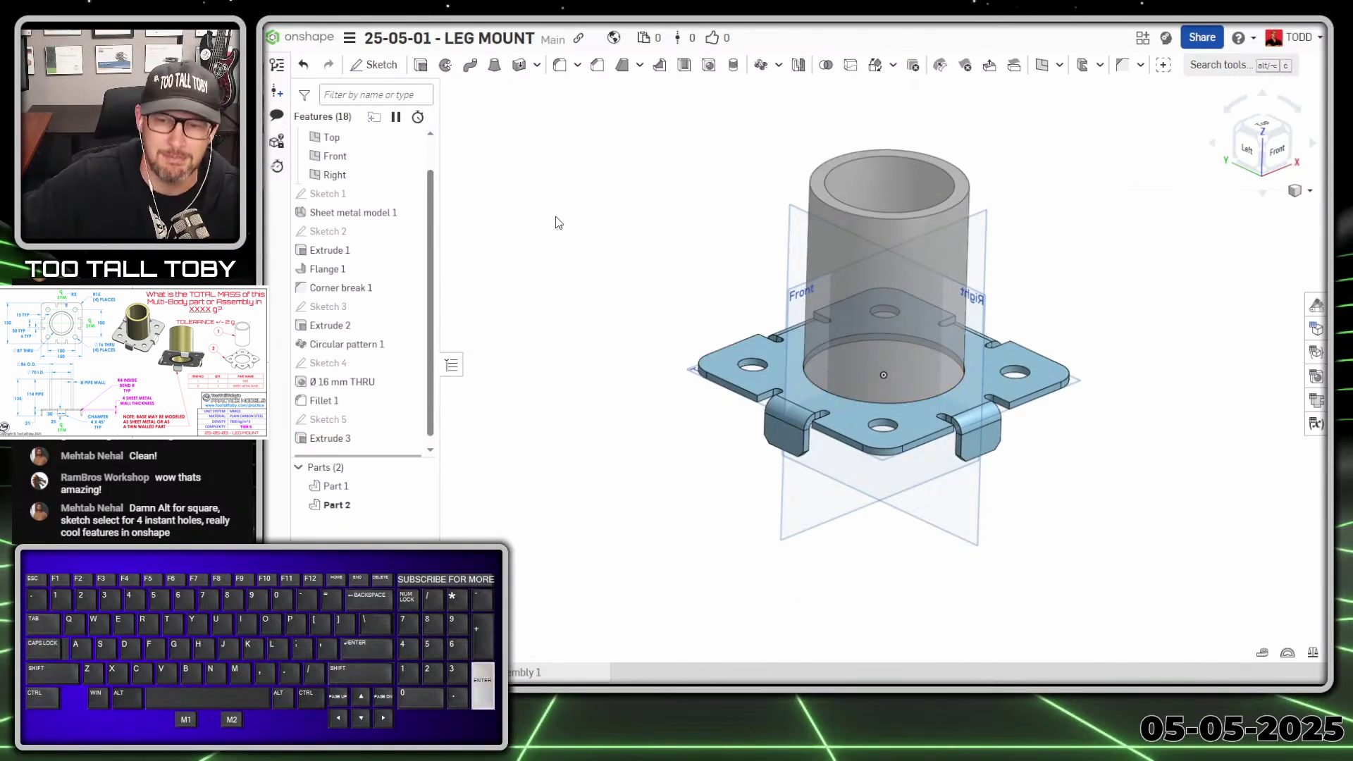
Hide the reference planes around the tube and base plate.
{"action": "scroll", "coordinate": [1100, 306], "scroll_direction": "up", "scroll_amount": 2}
{"action": "middle_click_drag", "start_coordinate": [1072, 236], "coordinate": [1002, 273], "text": "ctrl"}
{"action": "key", "text": "p"}
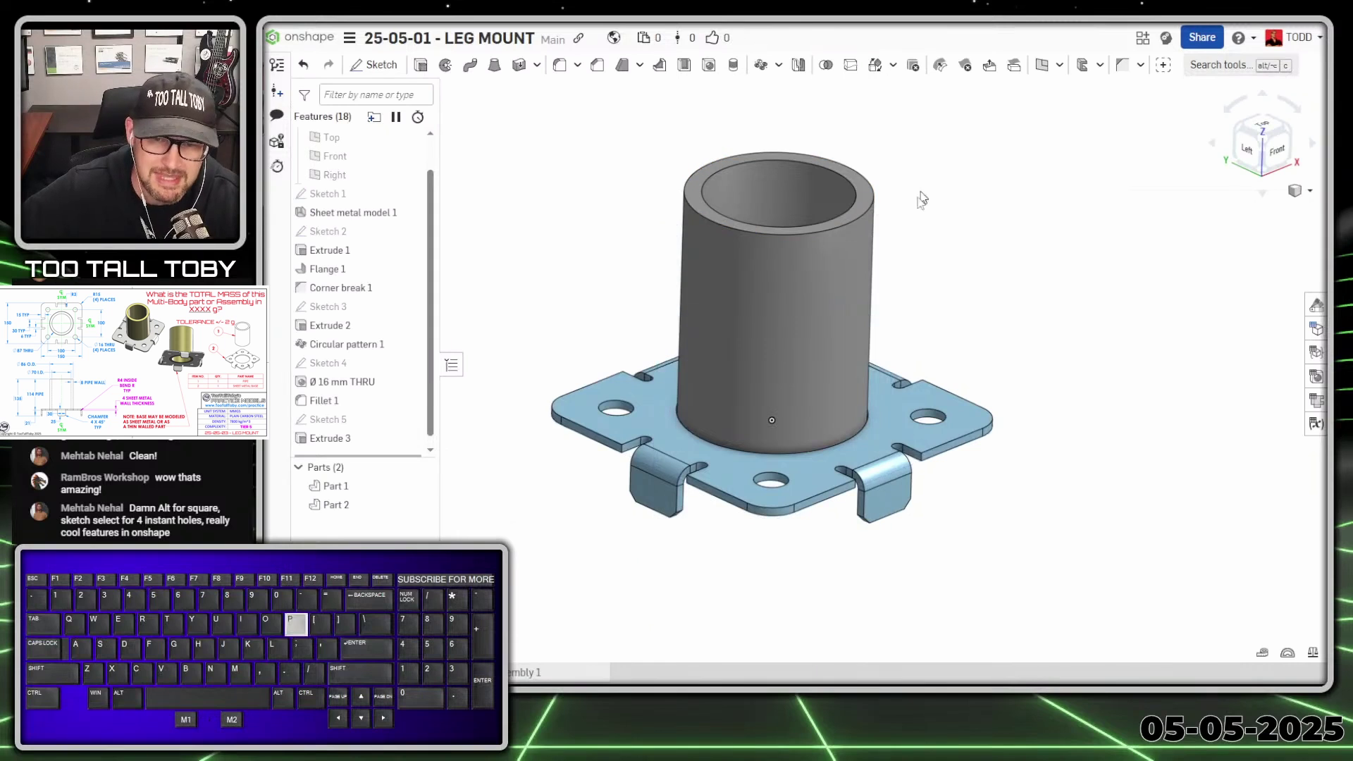
Assign TTT-PLAIN CARBON STEEL from the TTT-CUSTOM MATERIALS library to both the sheet metal base and the pipe.
{"action": "left_click", "coordinate": [328, 486]}
{"action": "left_click", "coordinate": [340, 505]}
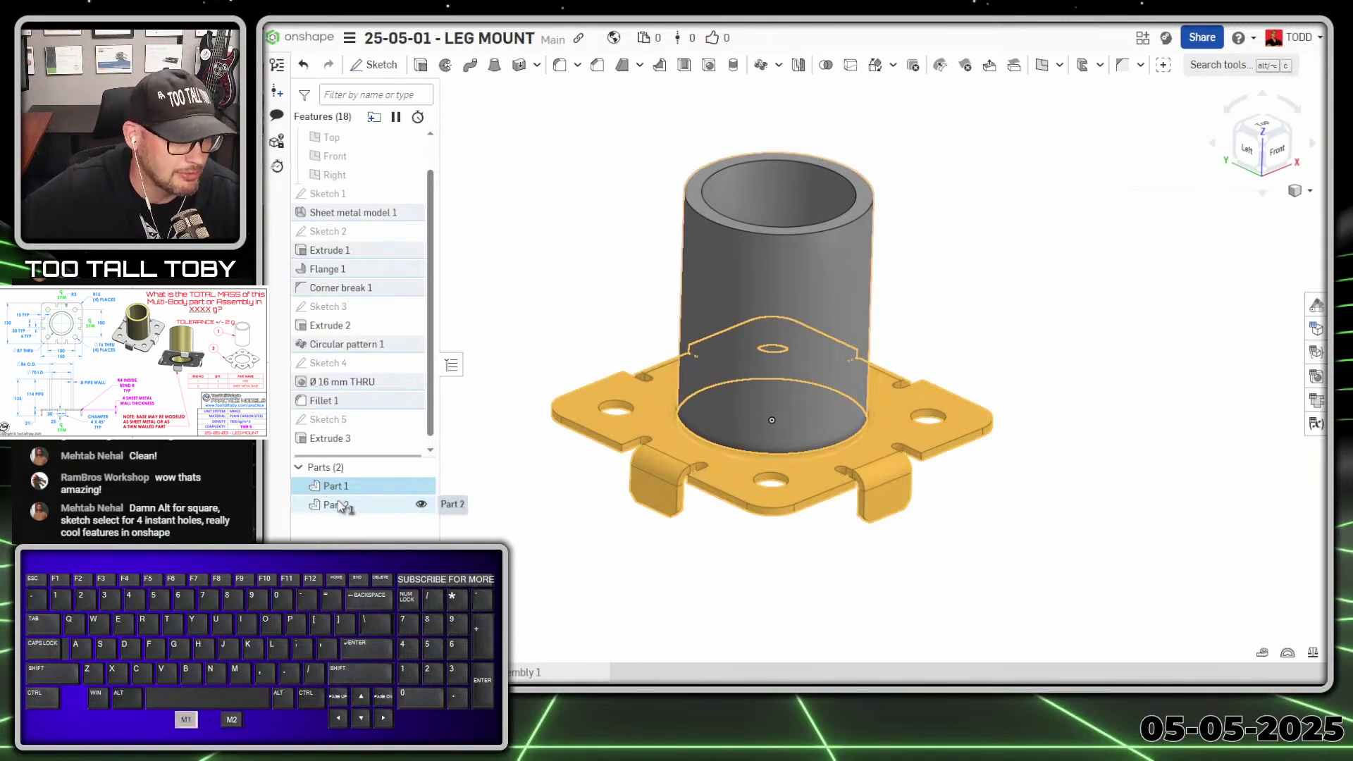
{"action": "right_click", "coordinate": [336, 480]}
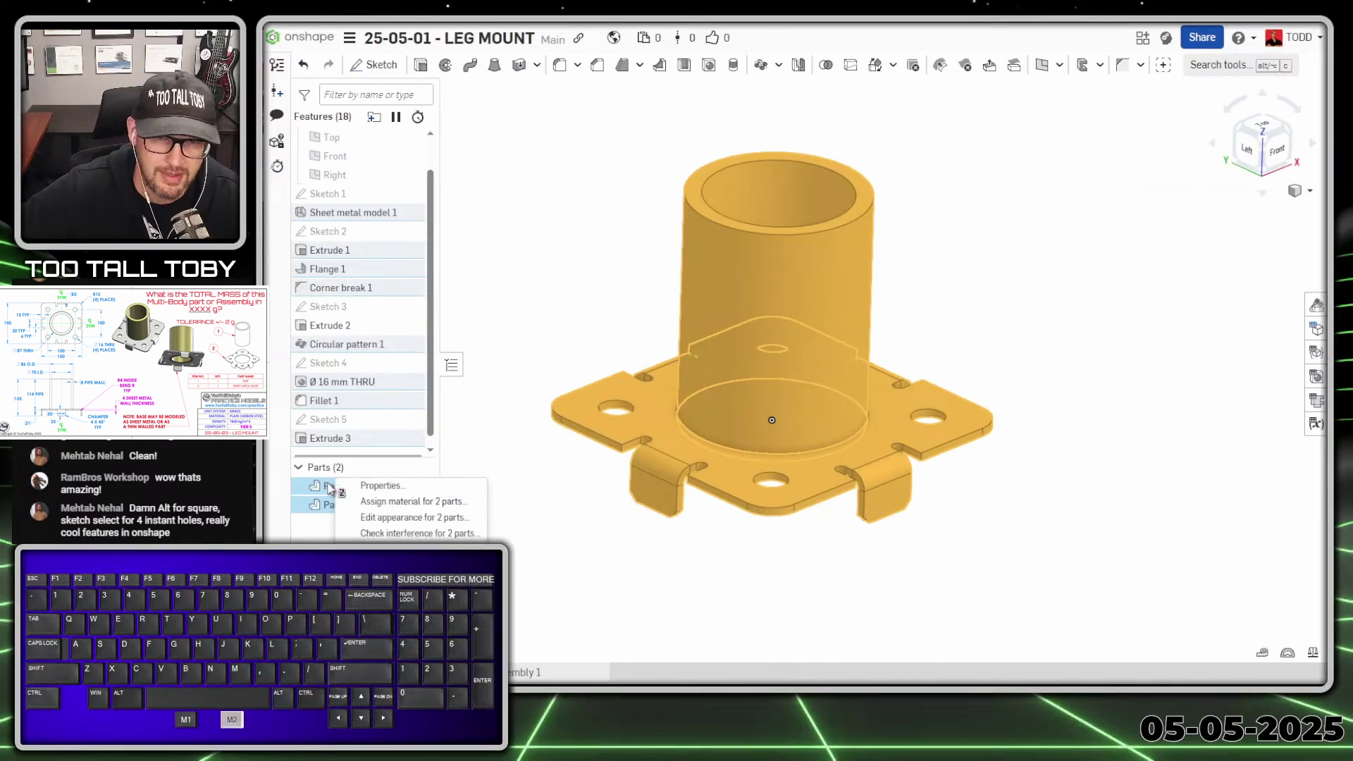
{"action": "left_click", "coordinate": [434, 502]}
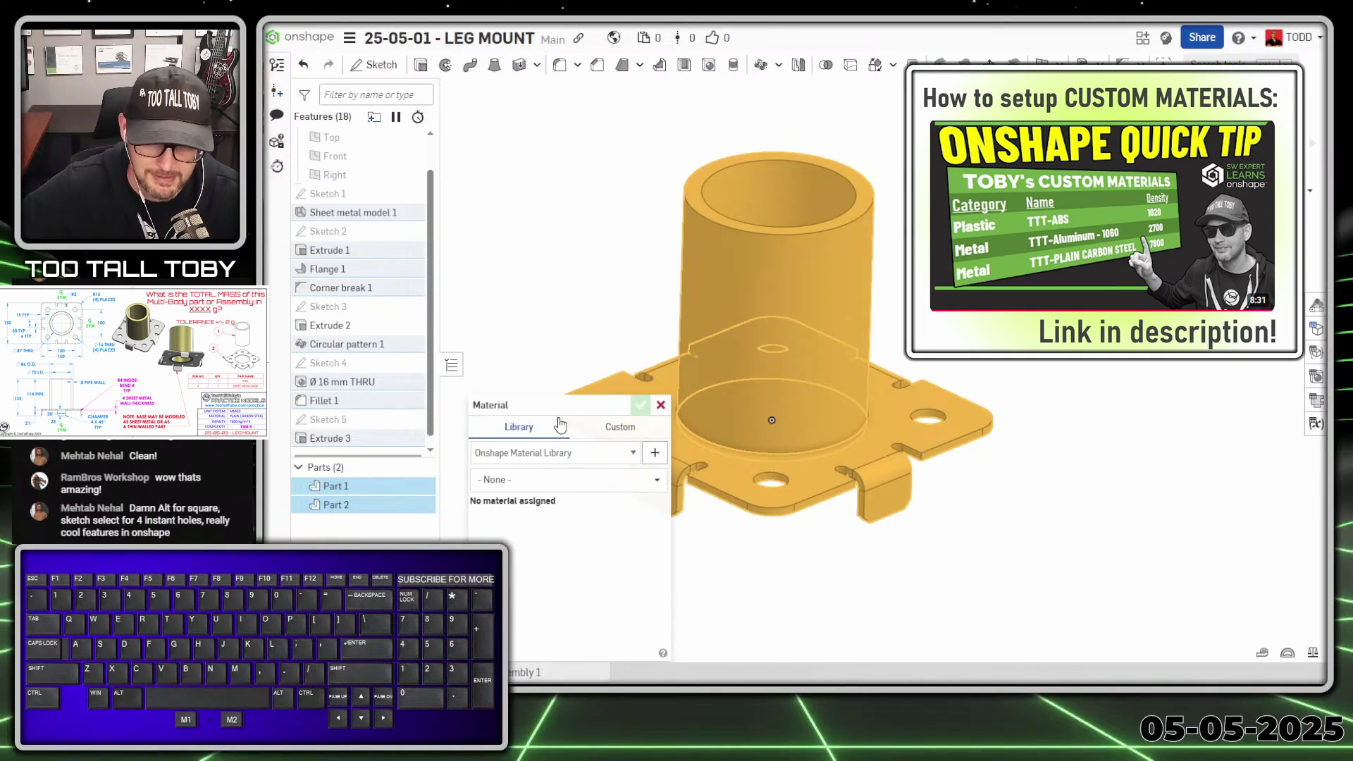
{"action": "left_click_drag", "start_coordinate": [552, 409], "coordinate": [552, 97]}
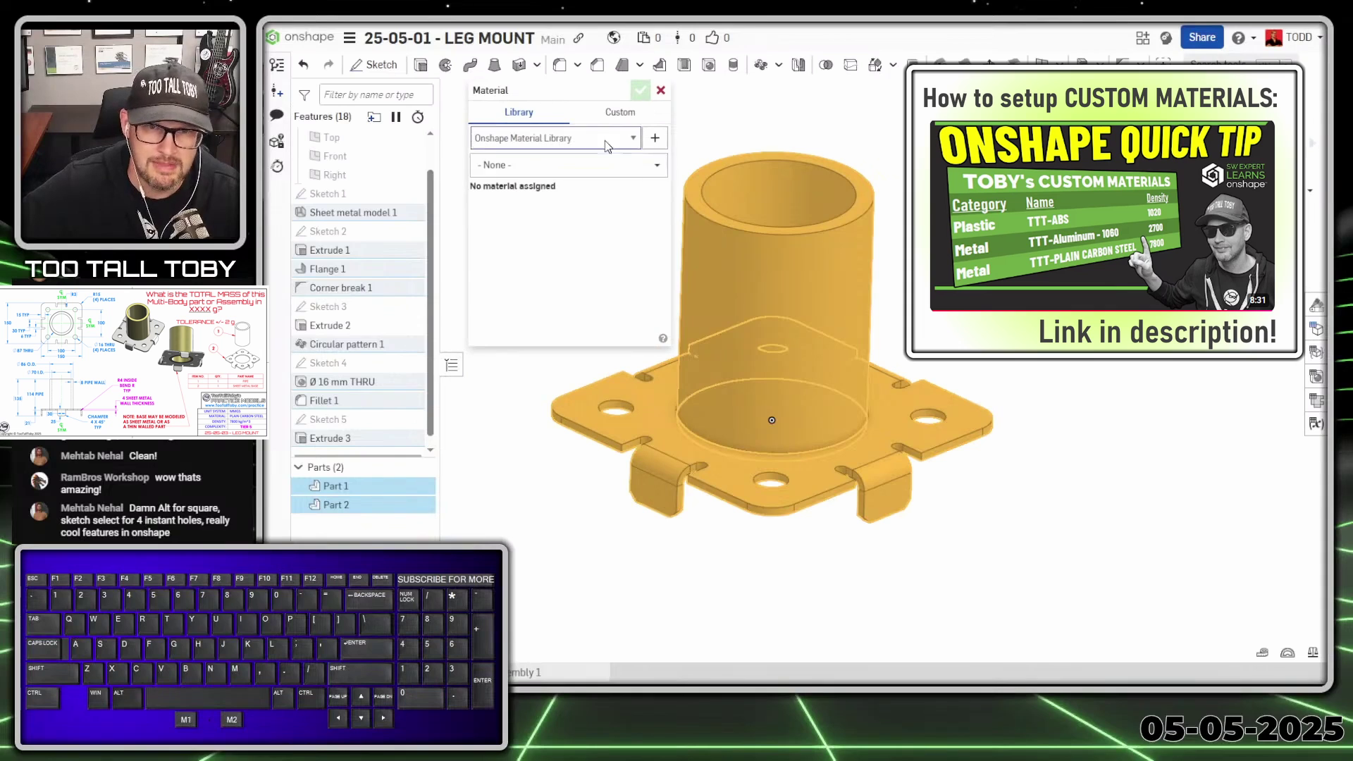
{"action": "left_click", "coordinate": [553, 138]}
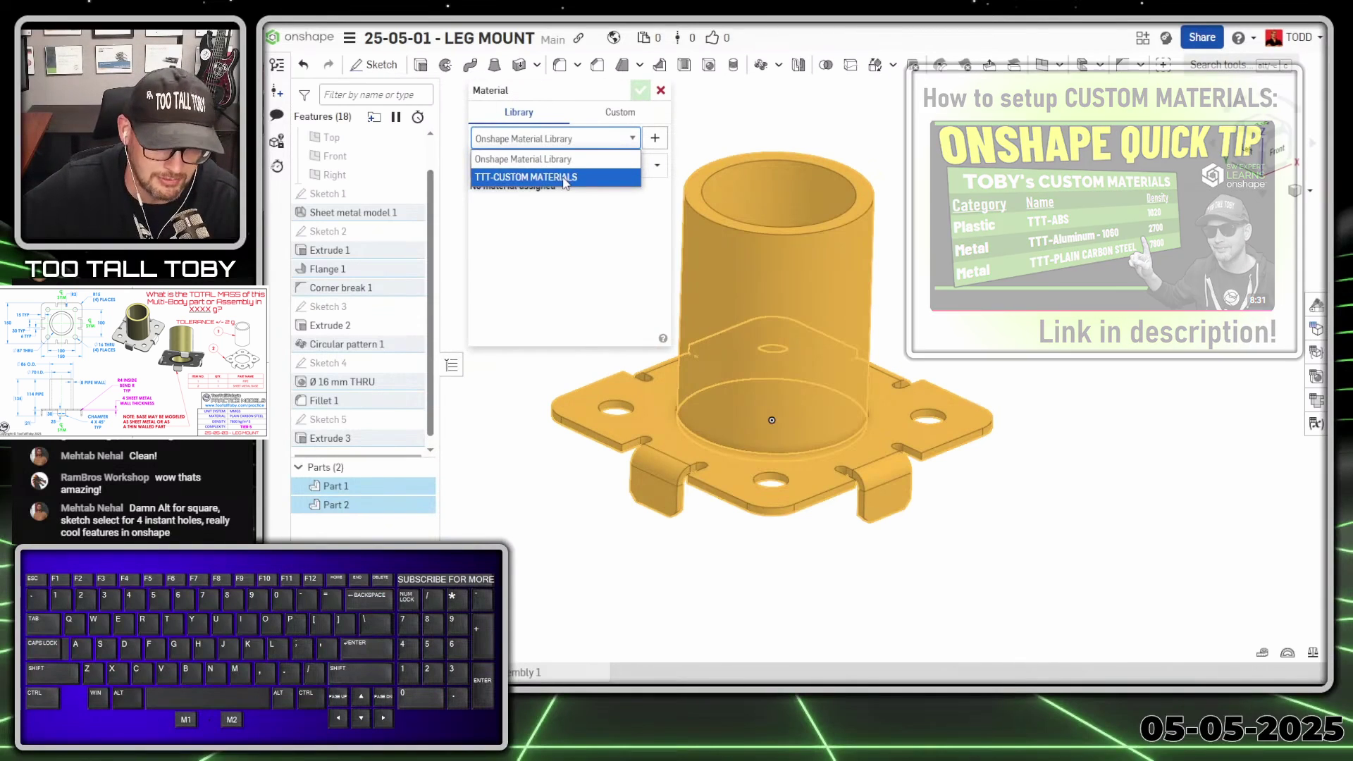
{"action": "left_click", "coordinate": [563, 178]}
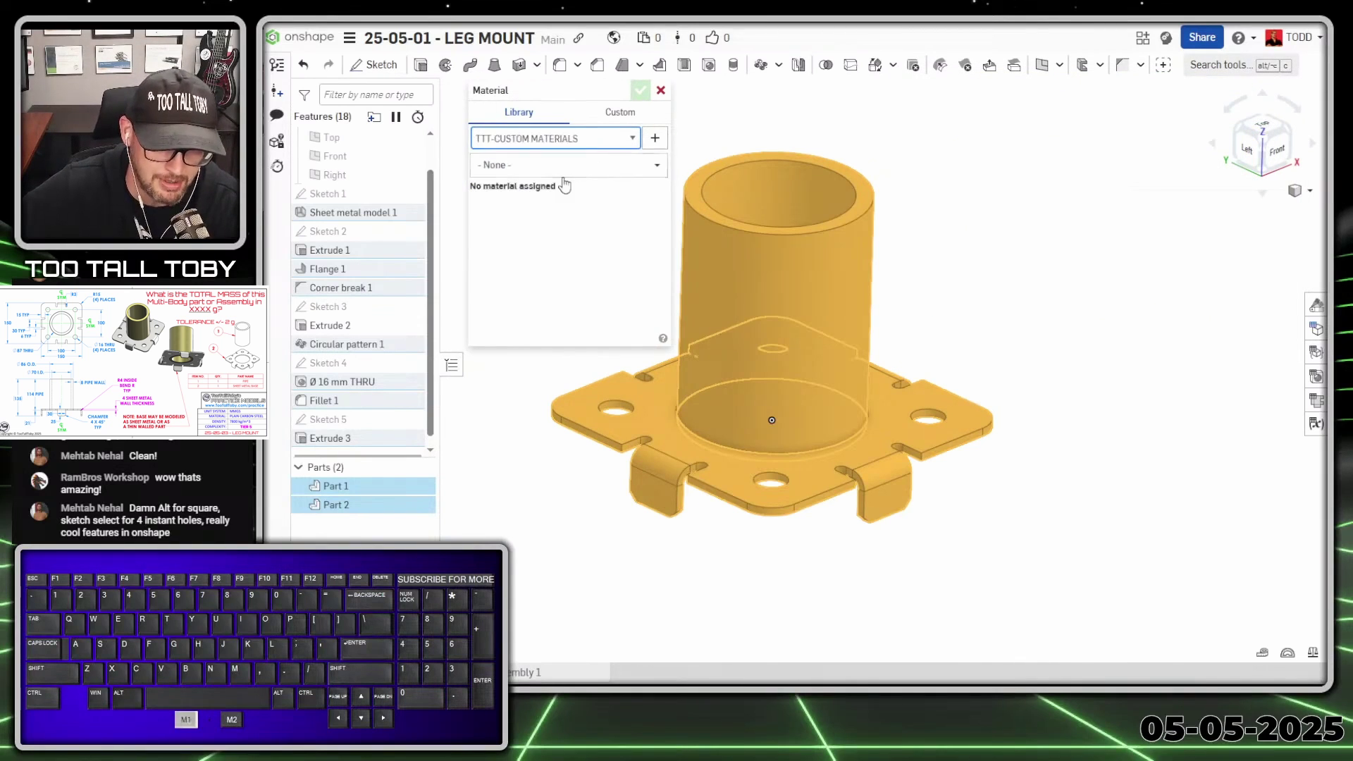
{"action": "left_click", "coordinate": [649, 172]}
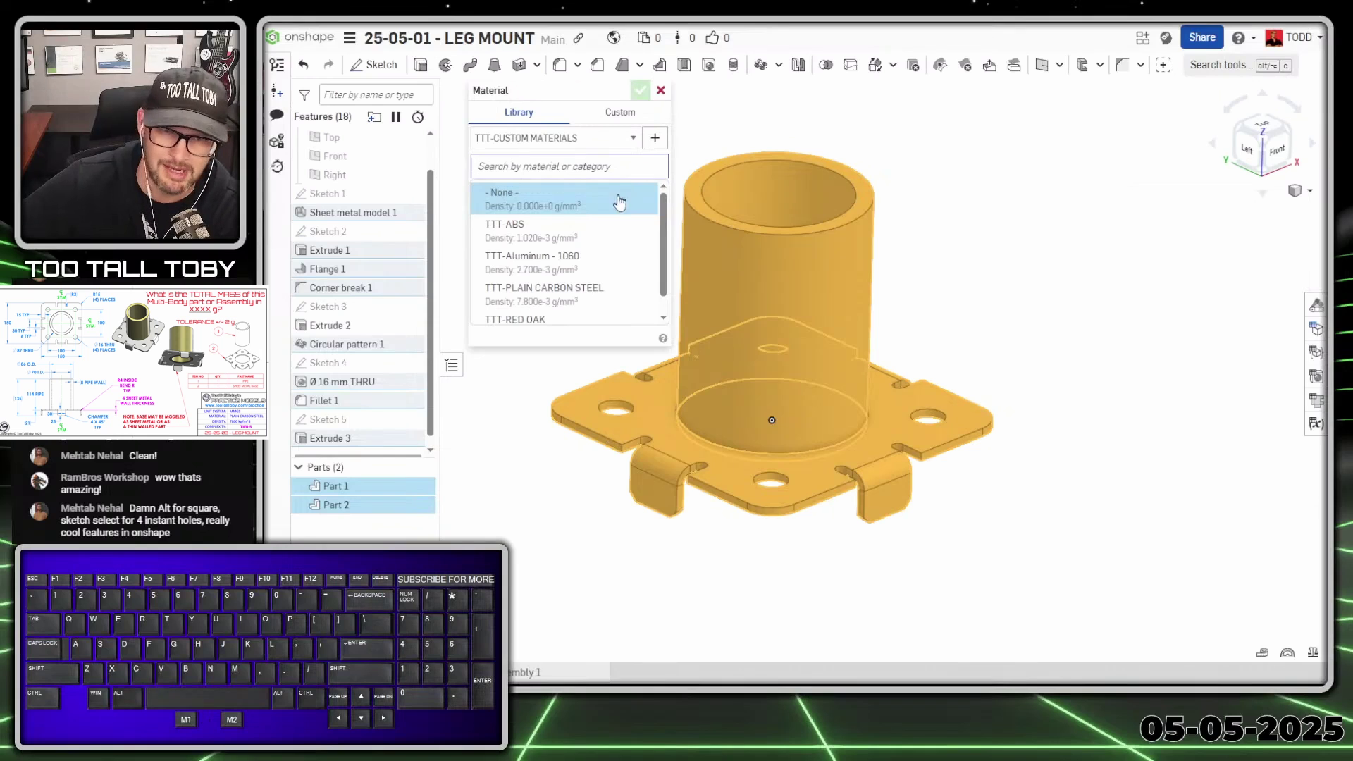
{"action": "left_click", "coordinate": [565, 302]}
{"action": "left_click", "coordinate": [640, 90]}
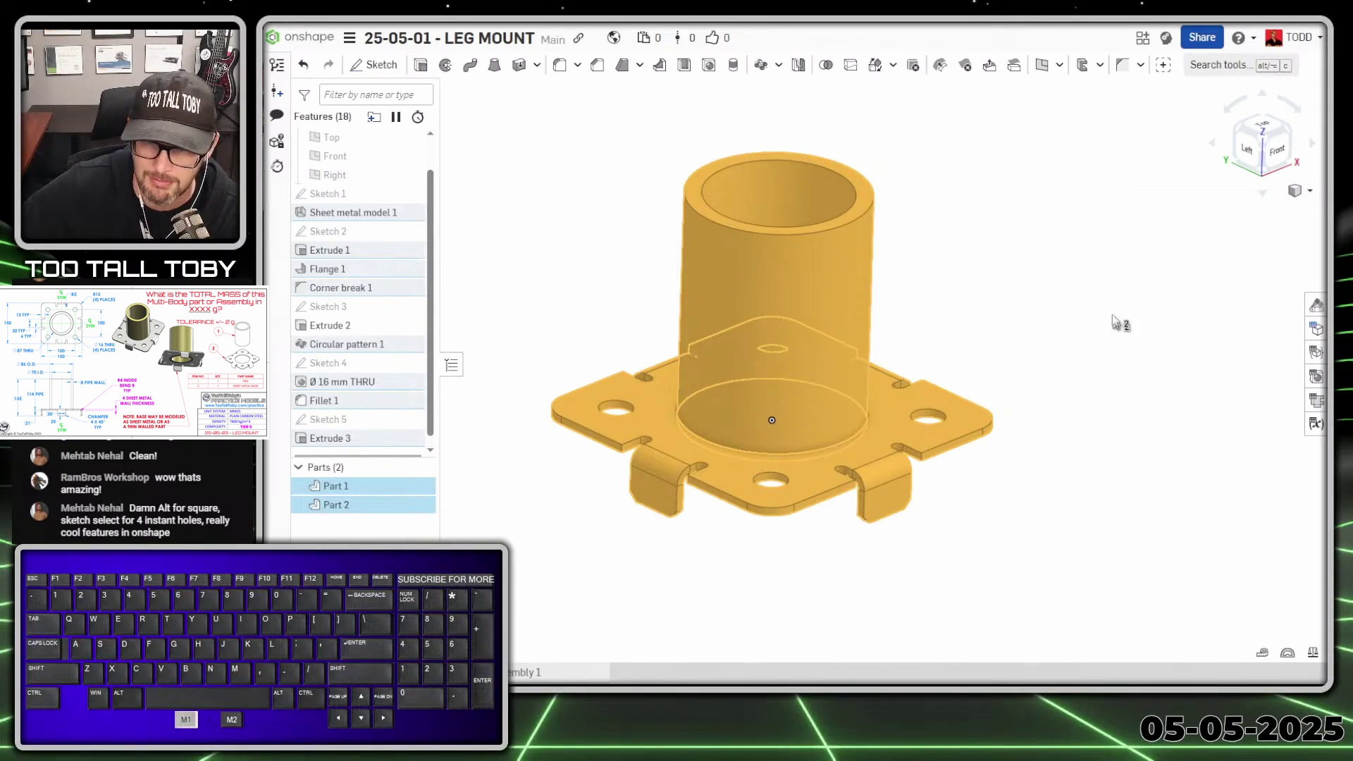
{"action": "left_click", "coordinate": [1136, 376]}
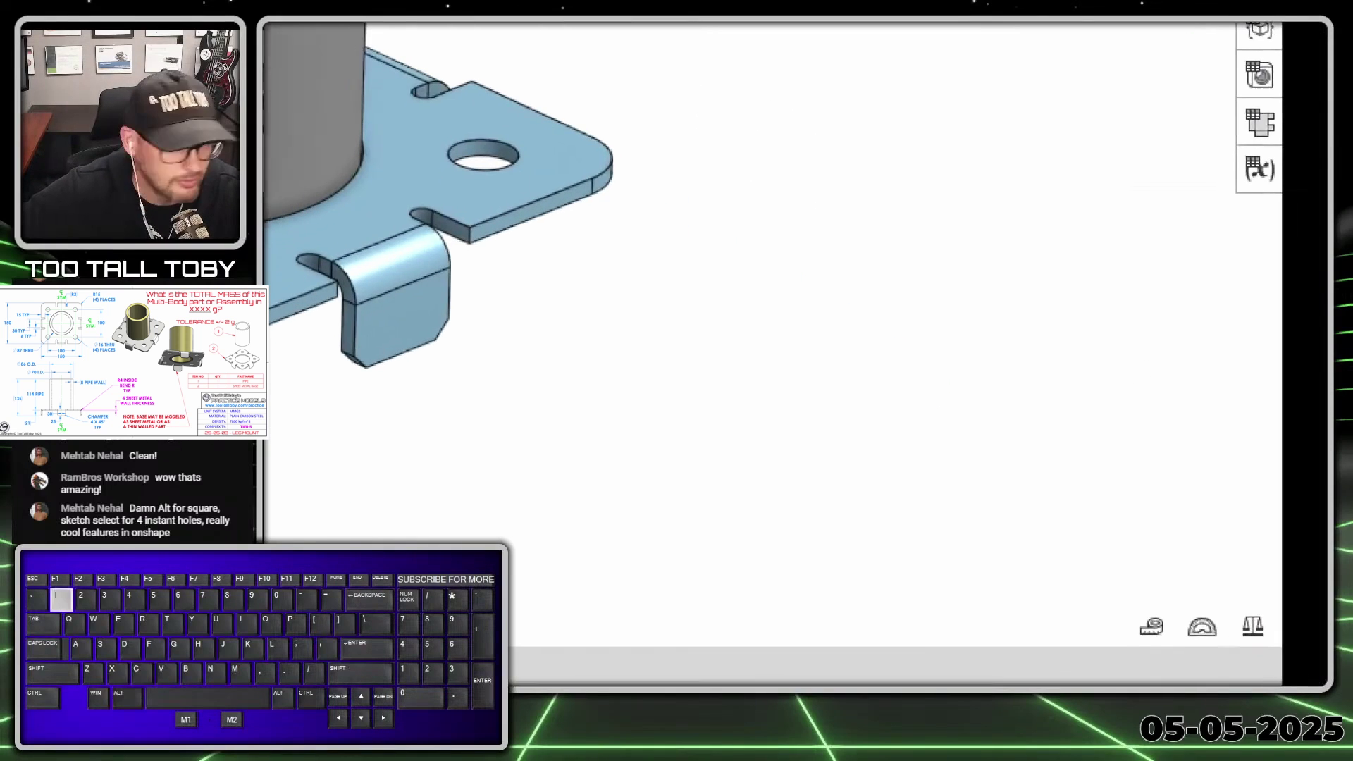
Measure the combined mass properties of the pipe and the sheet metal base.
{"action": "left_click", "coordinate": [1204, 605]}
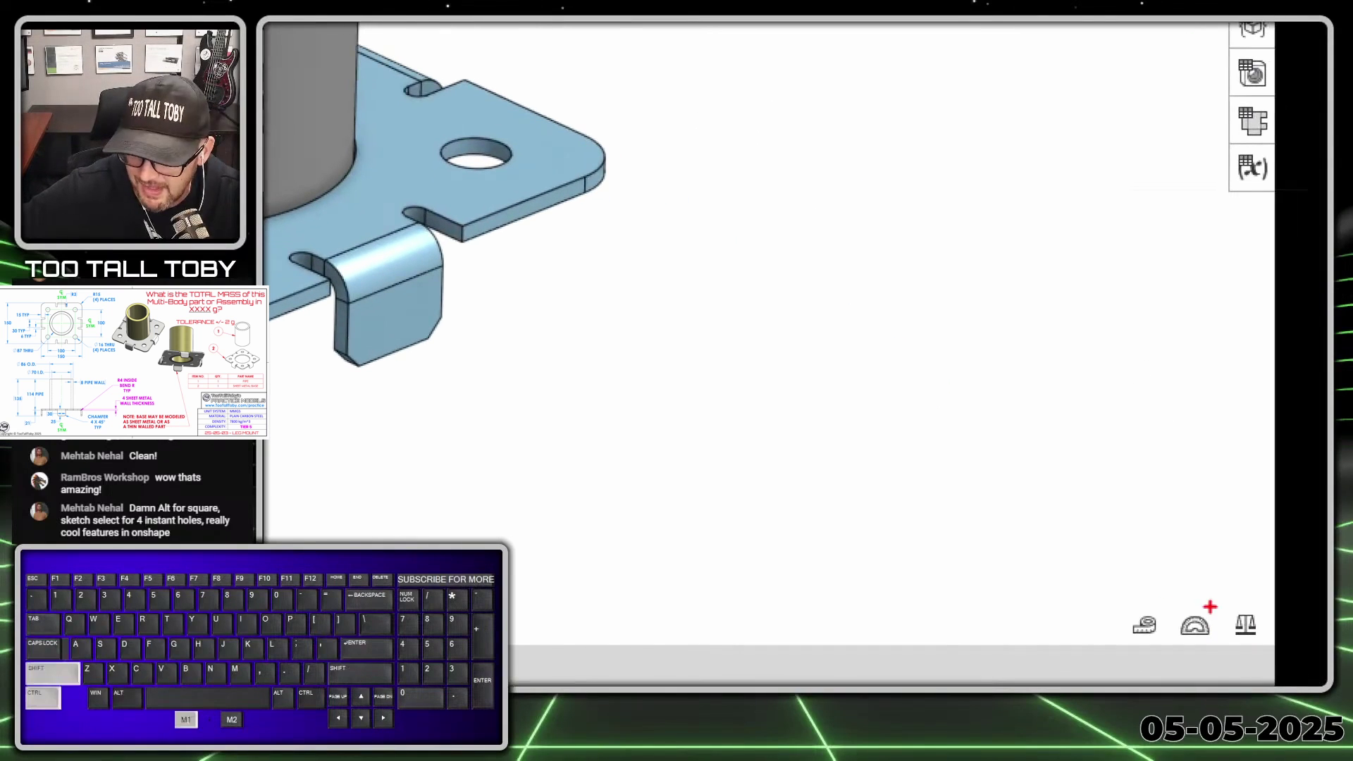
{"action": "left_click_drag", "start_coordinate": [1151, 468], "coordinate": [1216, 591], "text": "ctrl+shift"}
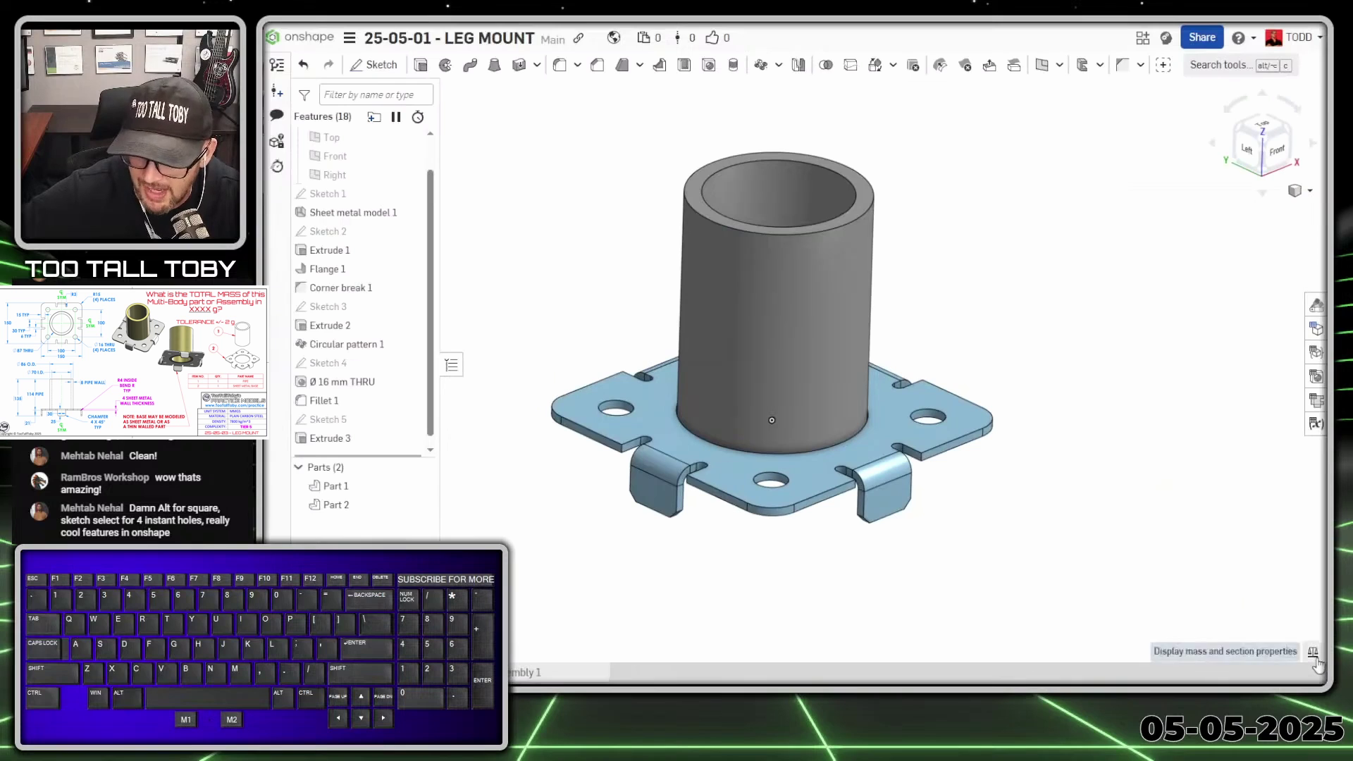
{"action": "left_click", "coordinate": [1245, 624]}
{"action": "left_click", "coordinate": [858, 345]}
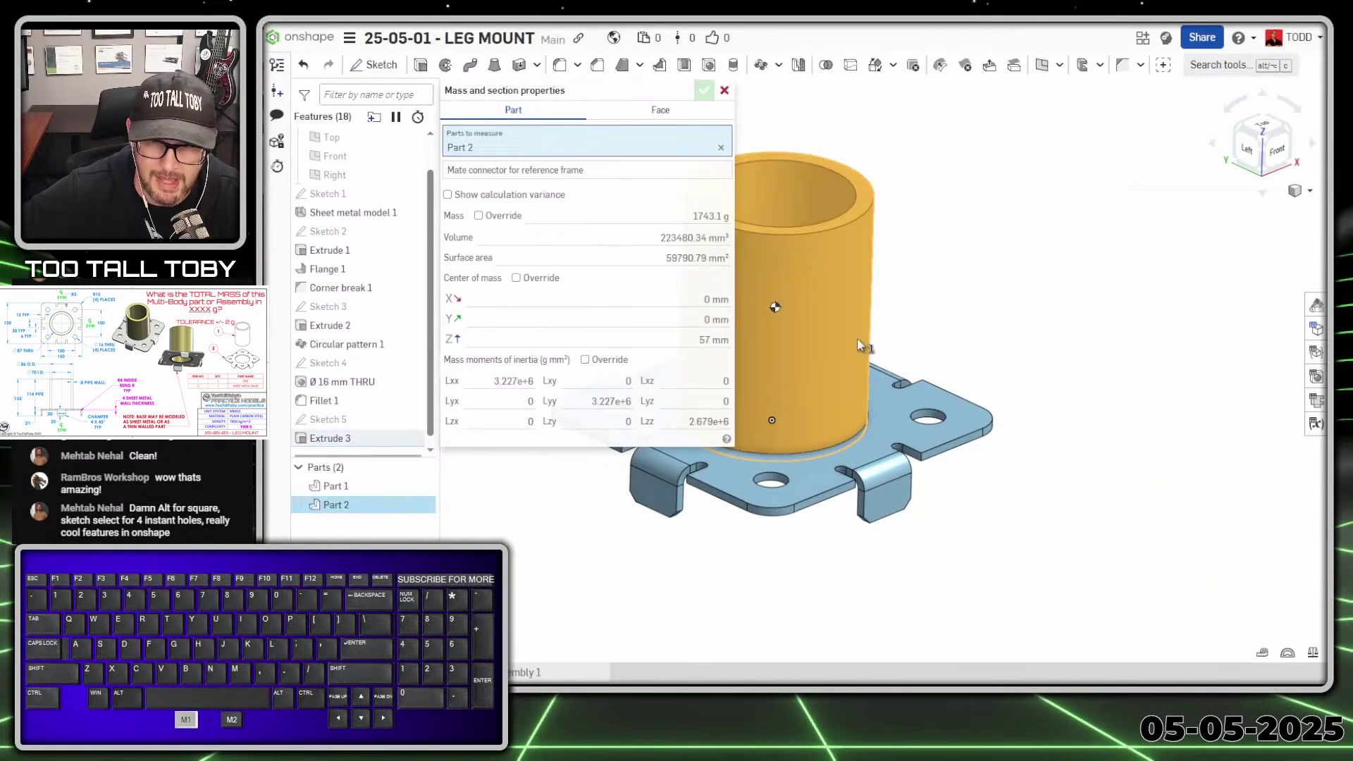
{"action": "left_click", "coordinate": [912, 396]}
{"action": "mouse_move", "coordinate": [696, 238]}
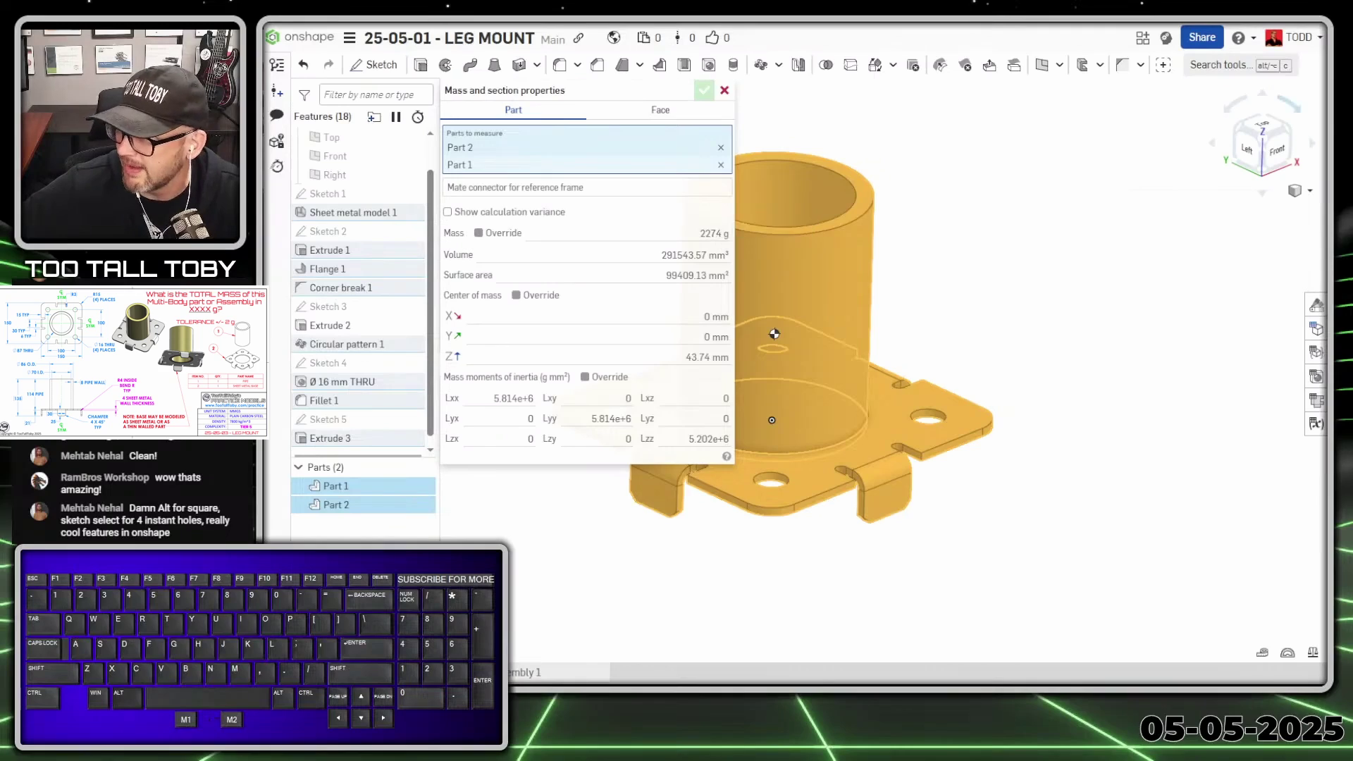
Switch to the Too Tall Toby submission timer page and submit 2274 grams as the leg mount's mass, including the completed time.
{"action": "key", "text": "M1"}
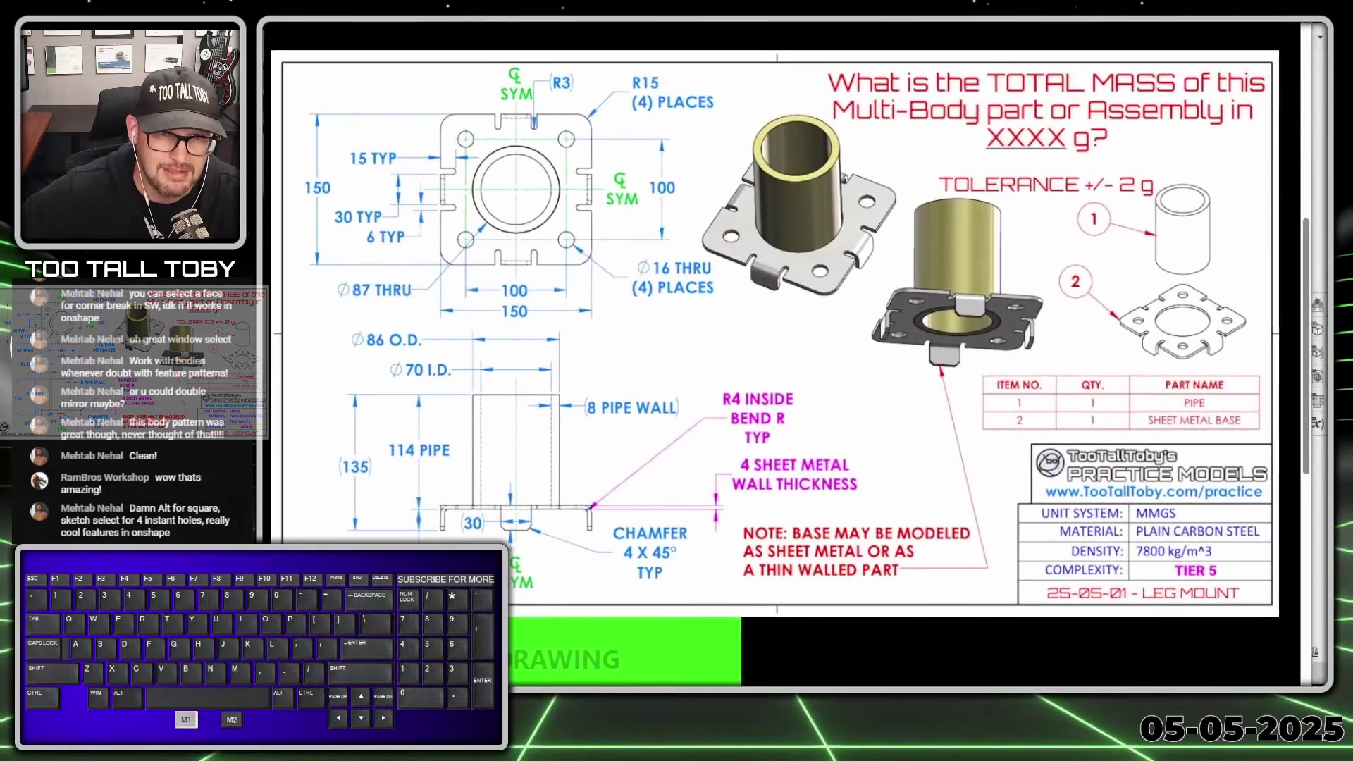
{"action": "scroll", "coordinate": [710, 219], "scroll_direction": "up", "scroll_amount": 1, "text": "ctrl"}
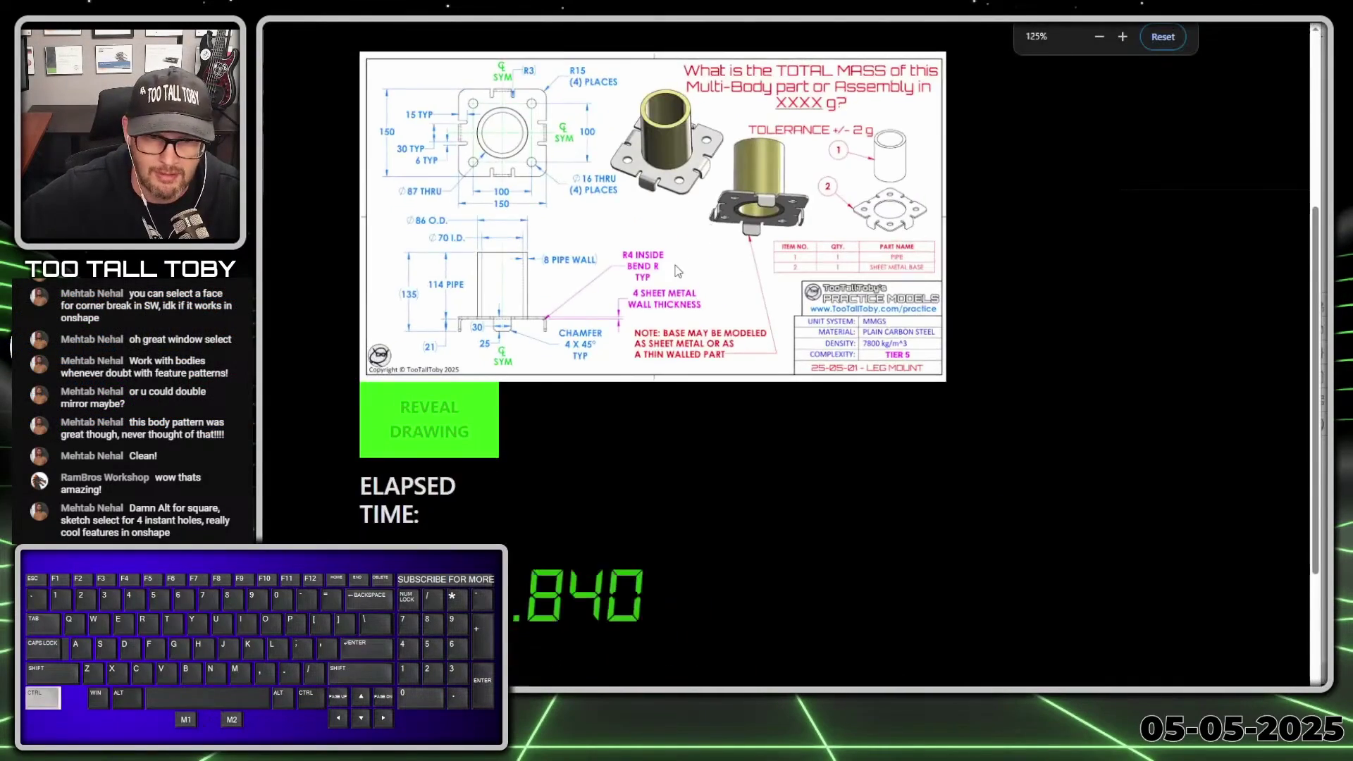
{"action": "scroll", "coordinate": [710, 218], "scroll_direction": "down", "scroll_amount": 3, "text": "ctrl"}
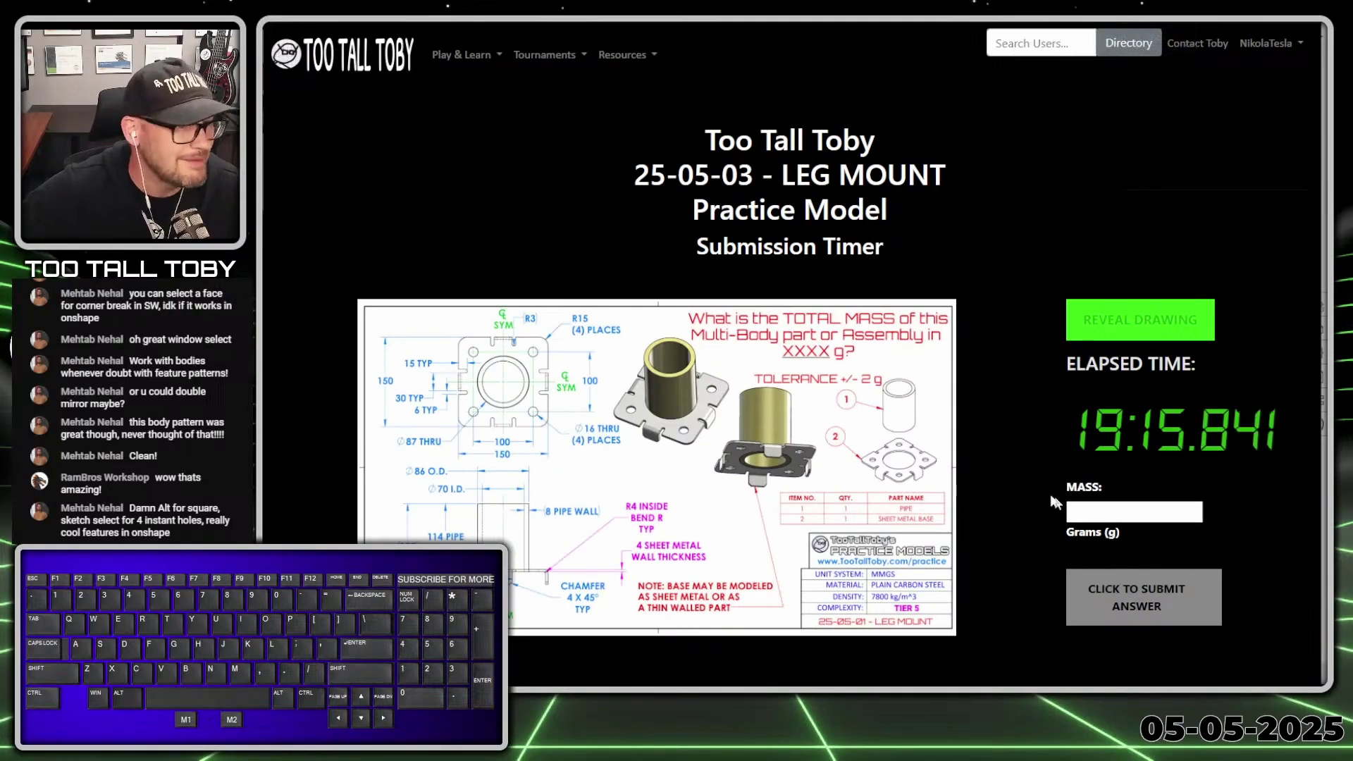
{"action": "left_click", "coordinate": [1091, 512]}
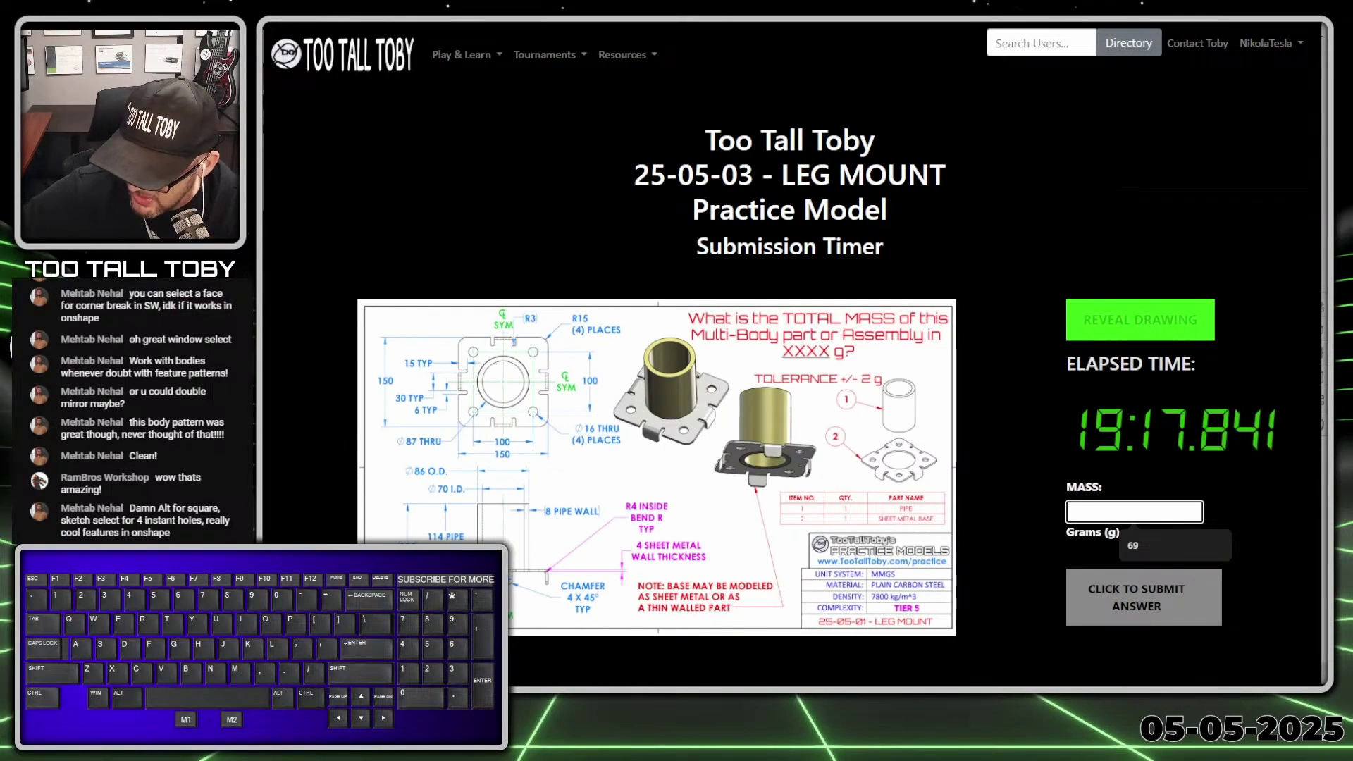
{"action": "type", "text": "2274"}
{"action": "key", "text": "Return"}
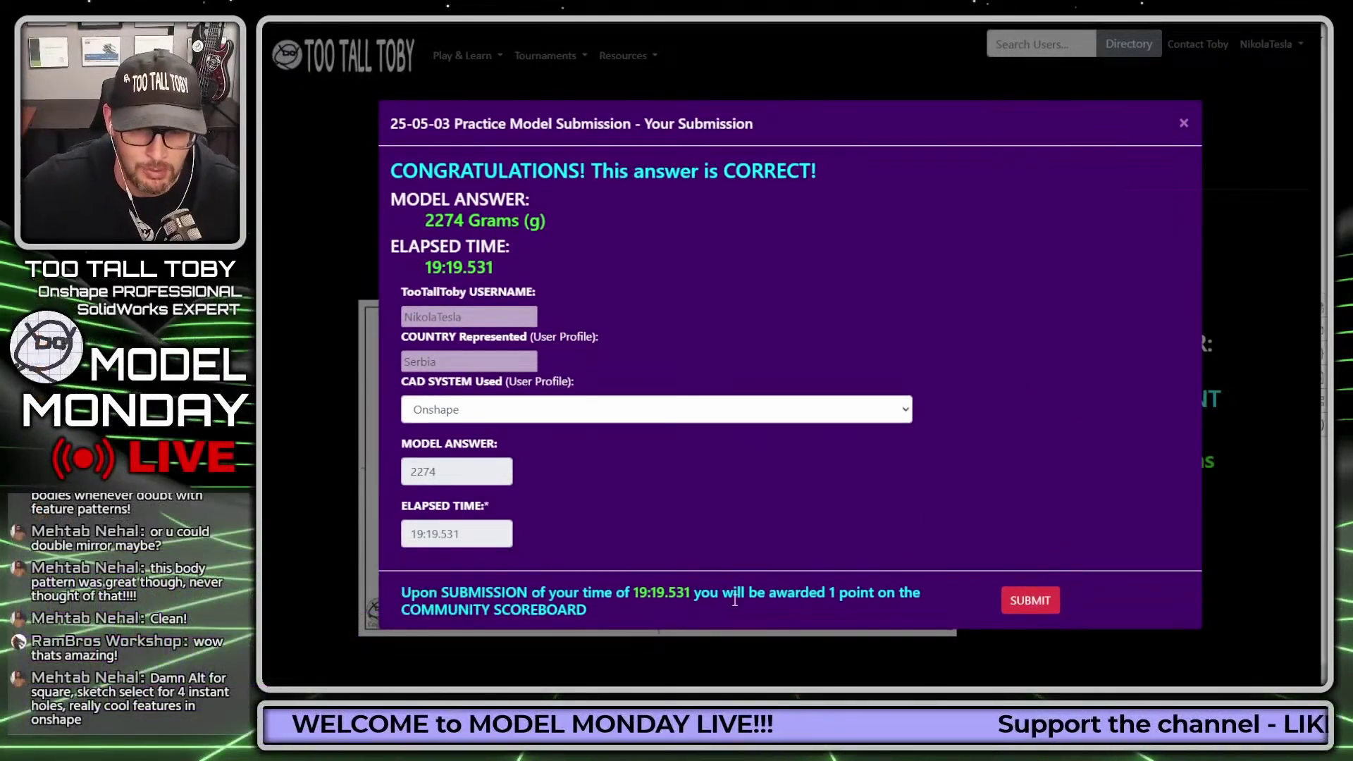
{"action": "left_click", "coordinate": [1027, 603]}
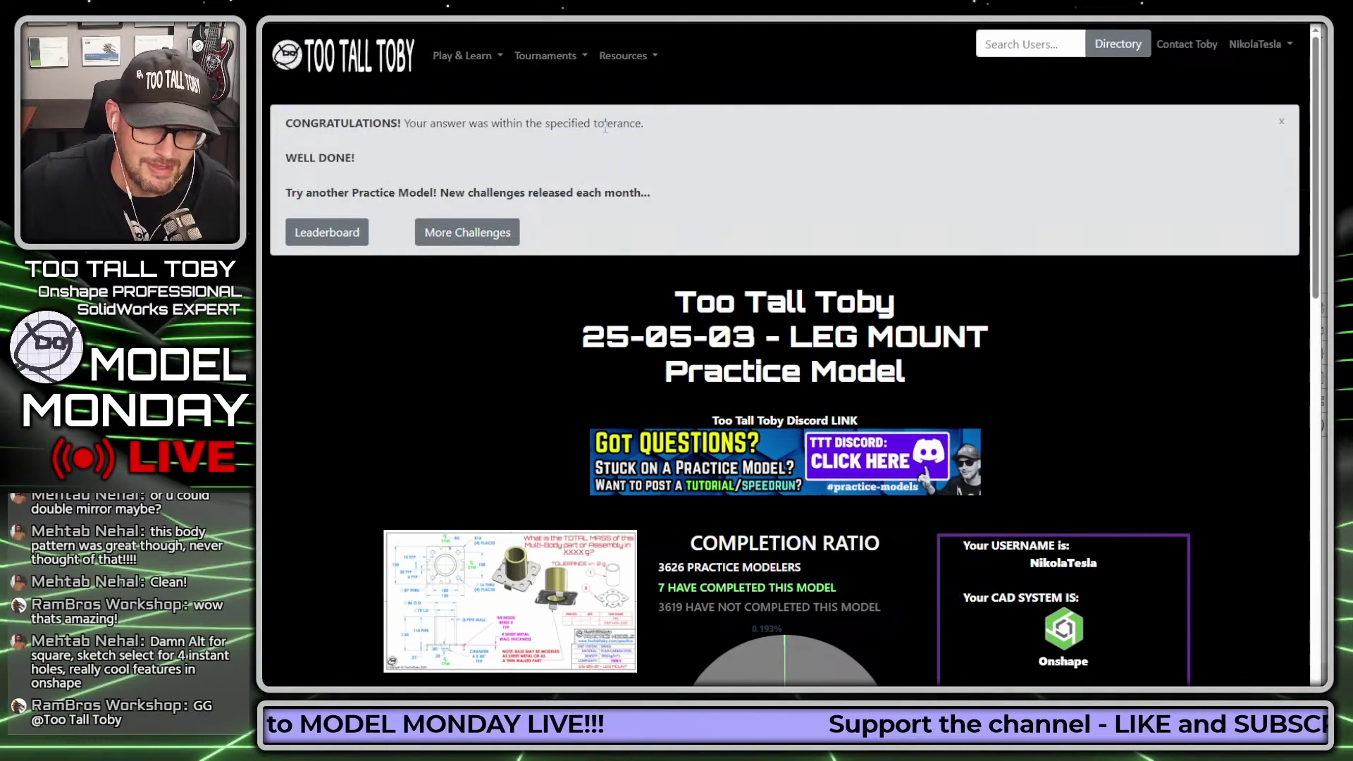
Examine the practice model's results page and the fastest submission times in its Top 100 ranking.
{"action": "scroll", "coordinate": [798, 139], "scroll_direction": "down", "scroll_amount": 7}
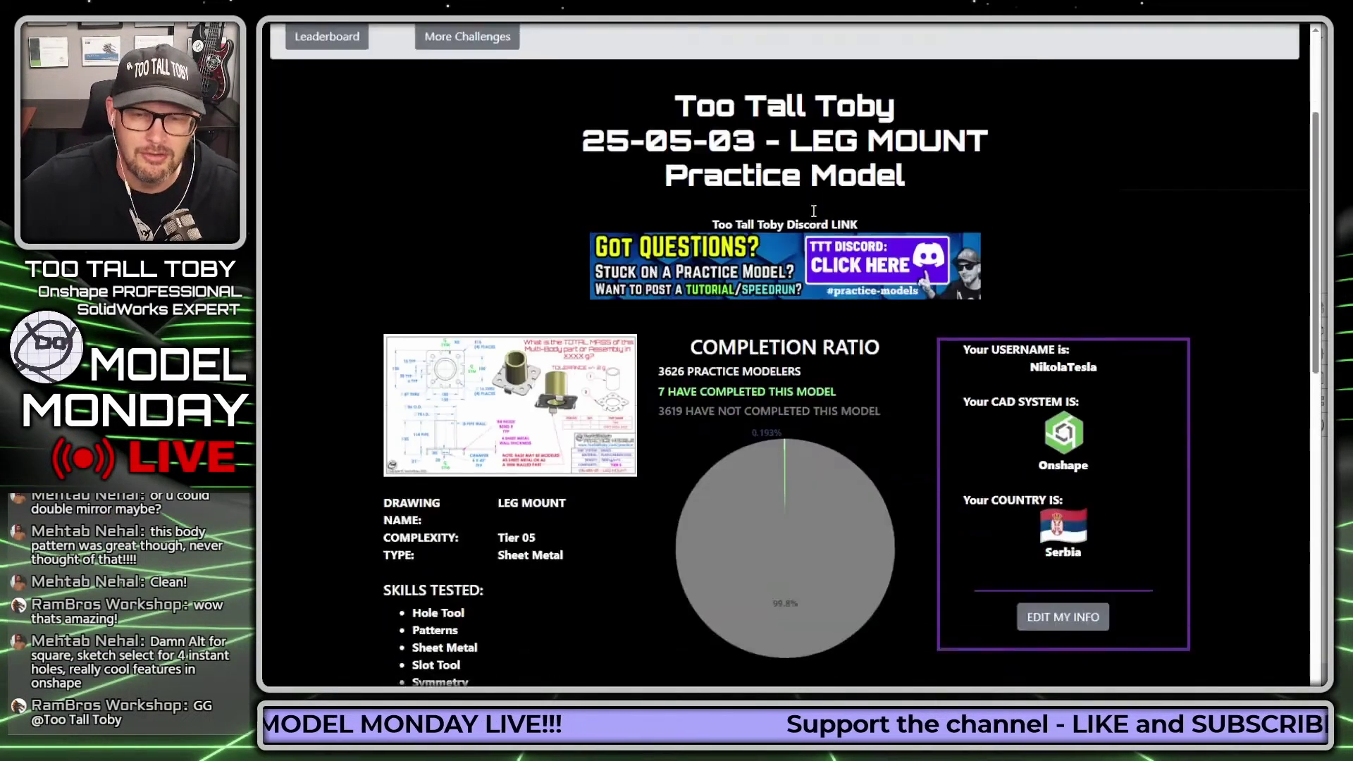
{"action": "scroll", "coordinate": [796, 176], "scroll_direction": "up", "scroll_amount": 1}
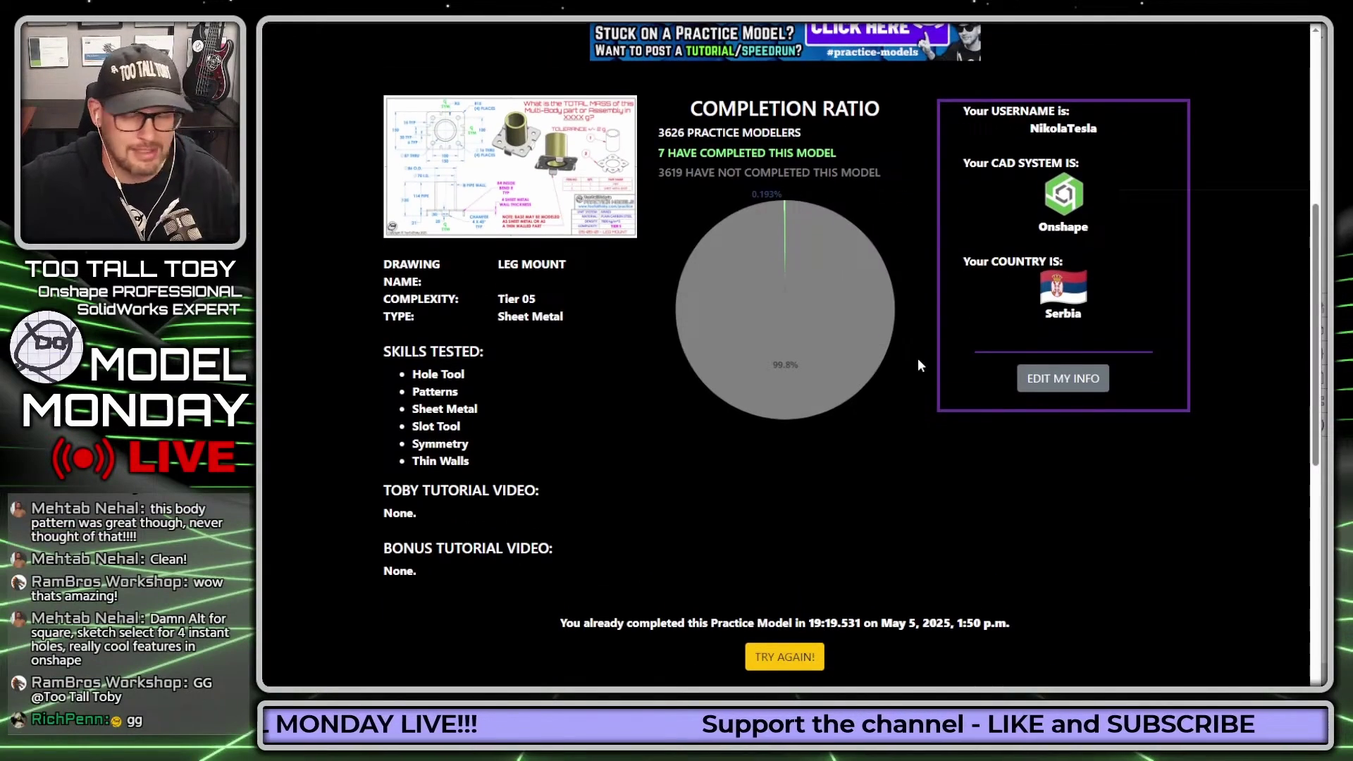
{"action": "scroll", "coordinate": [917, 357], "scroll_direction": "down", "scroll_amount": 3}
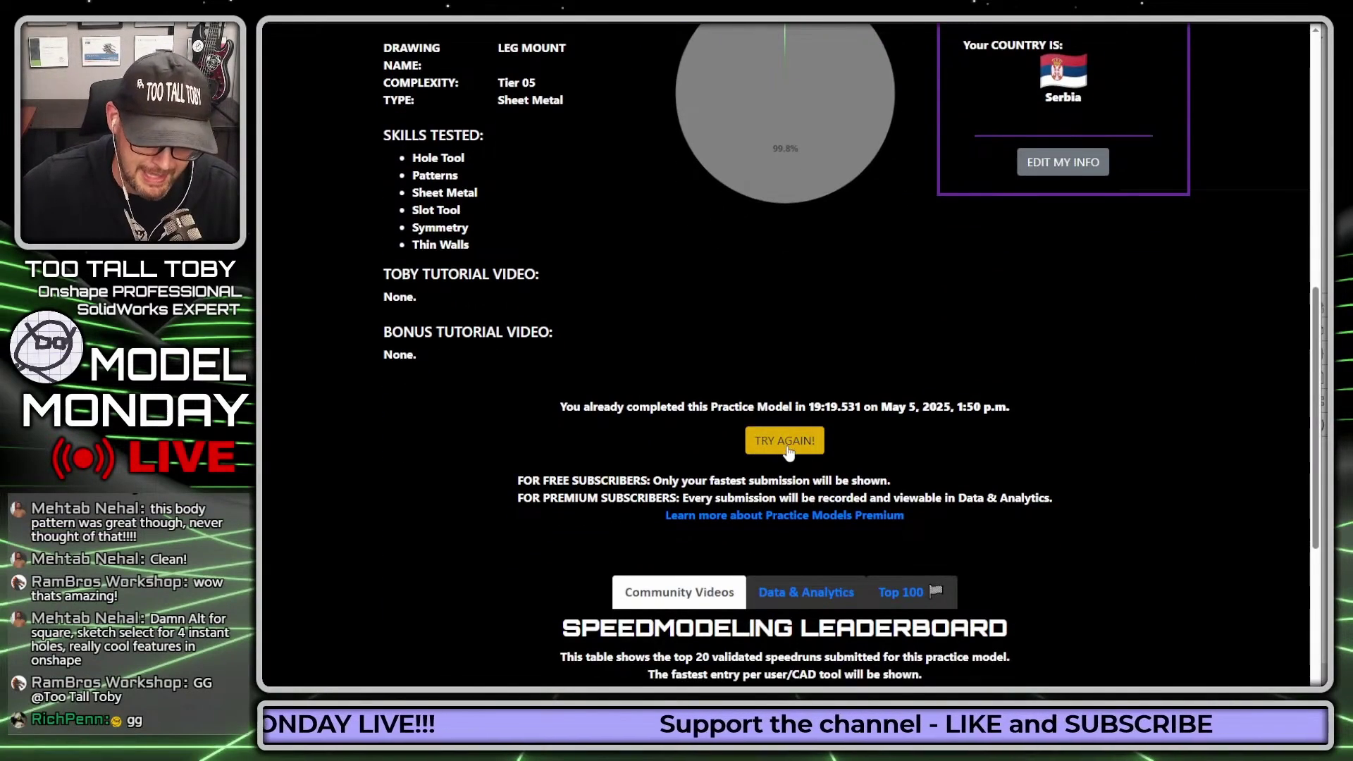
{"action": "scroll", "coordinate": [788, 450], "scroll_direction": "down", "scroll_amount": 4}
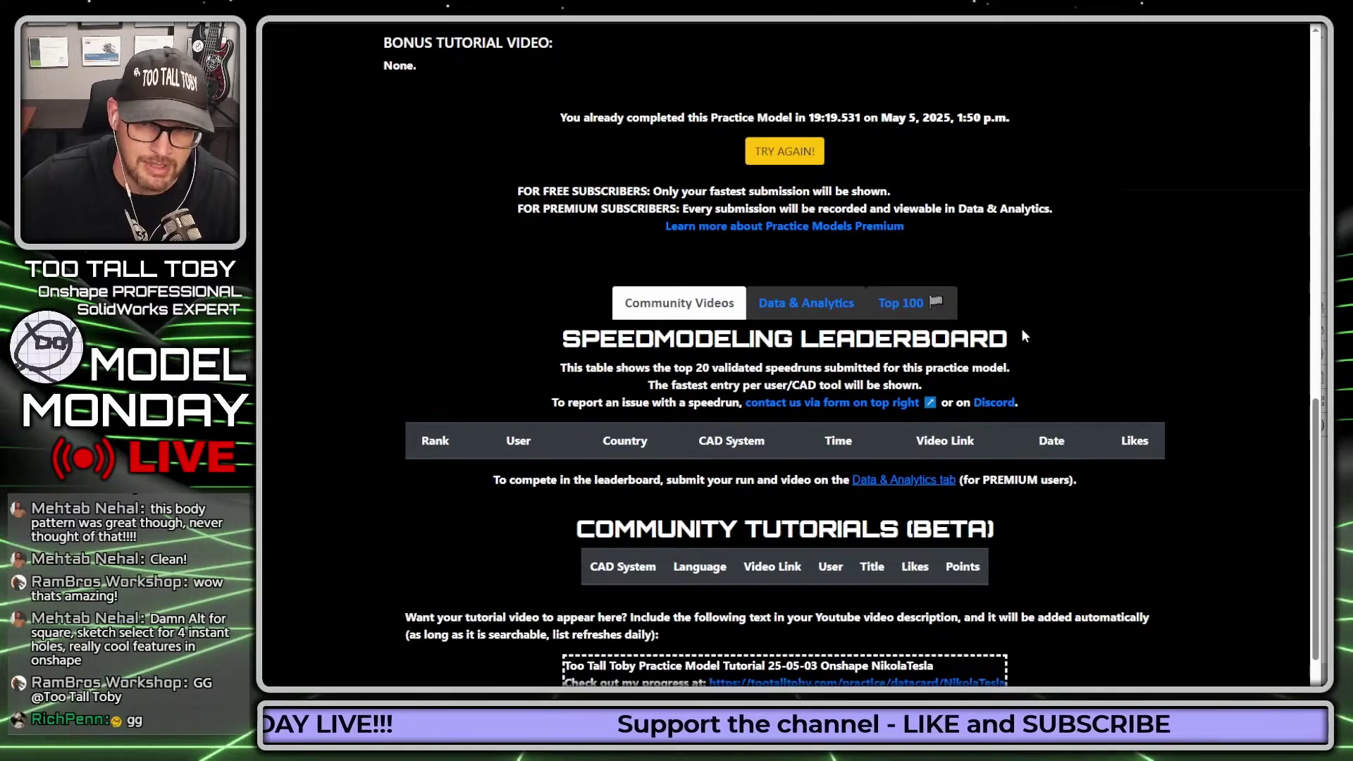
{"action": "left_click", "coordinate": [893, 312]}
{"action": "scroll", "coordinate": [892, 313], "scroll_direction": "down", "scroll_amount": 5}
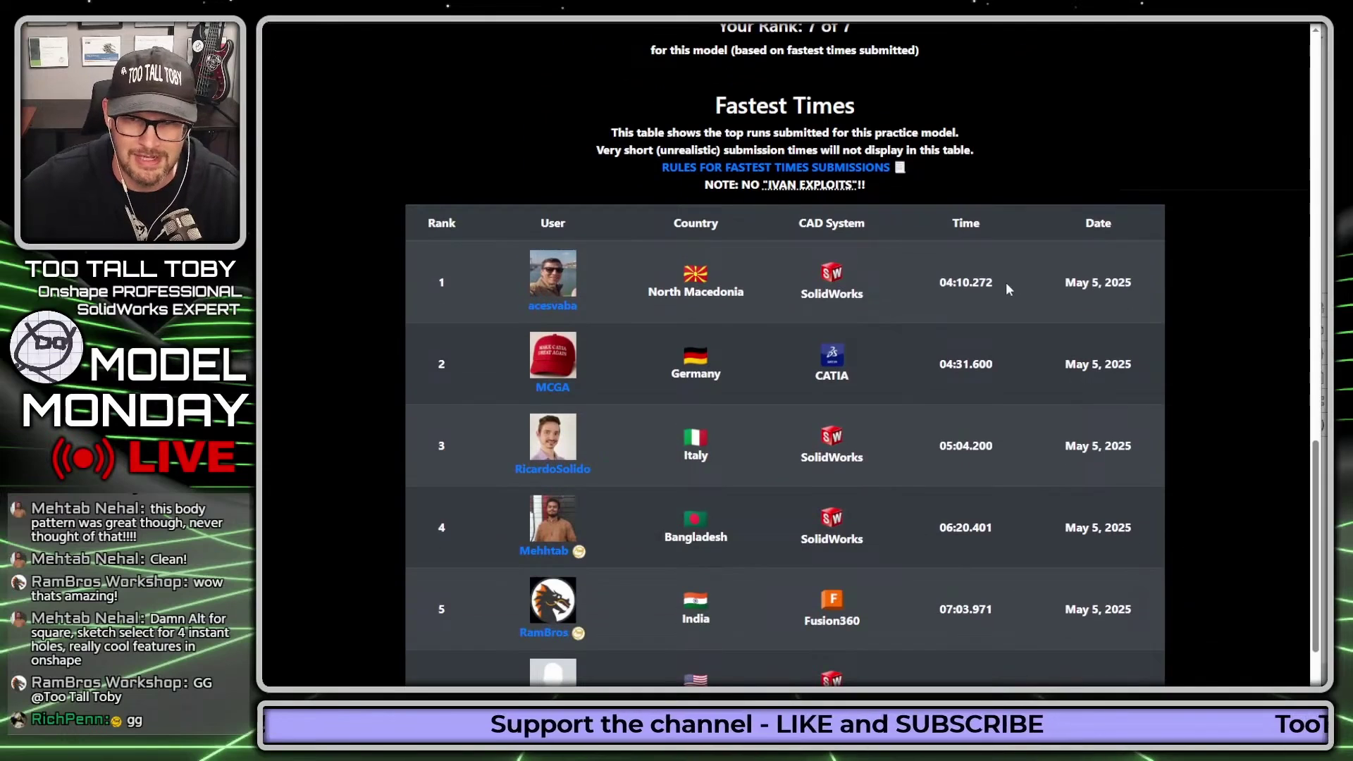
{"action": "scroll", "coordinate": [904, 350], "scroll_direction": "down", "scroll_amount": 1}
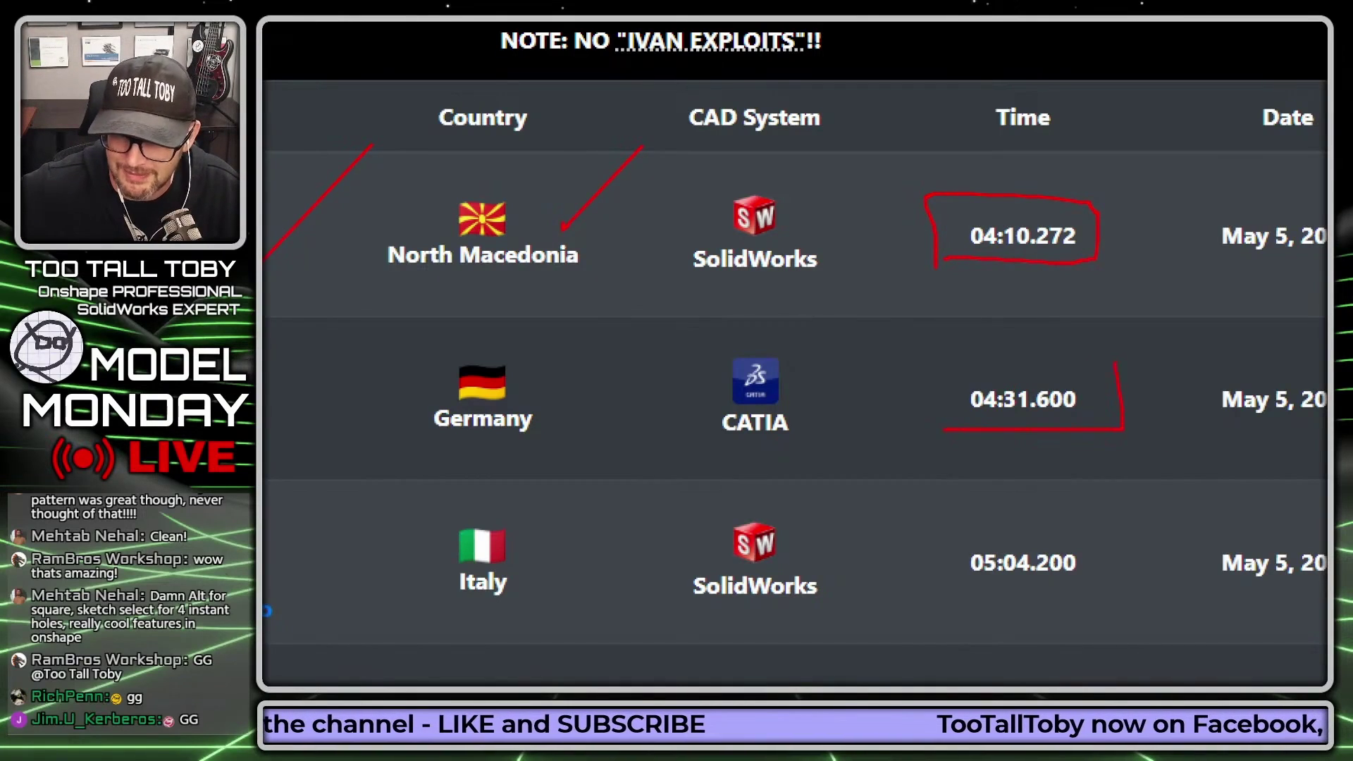
{"action": "left_click_drag", "start_coordinate": [934, 388], "coordinate": [1116, 362]}
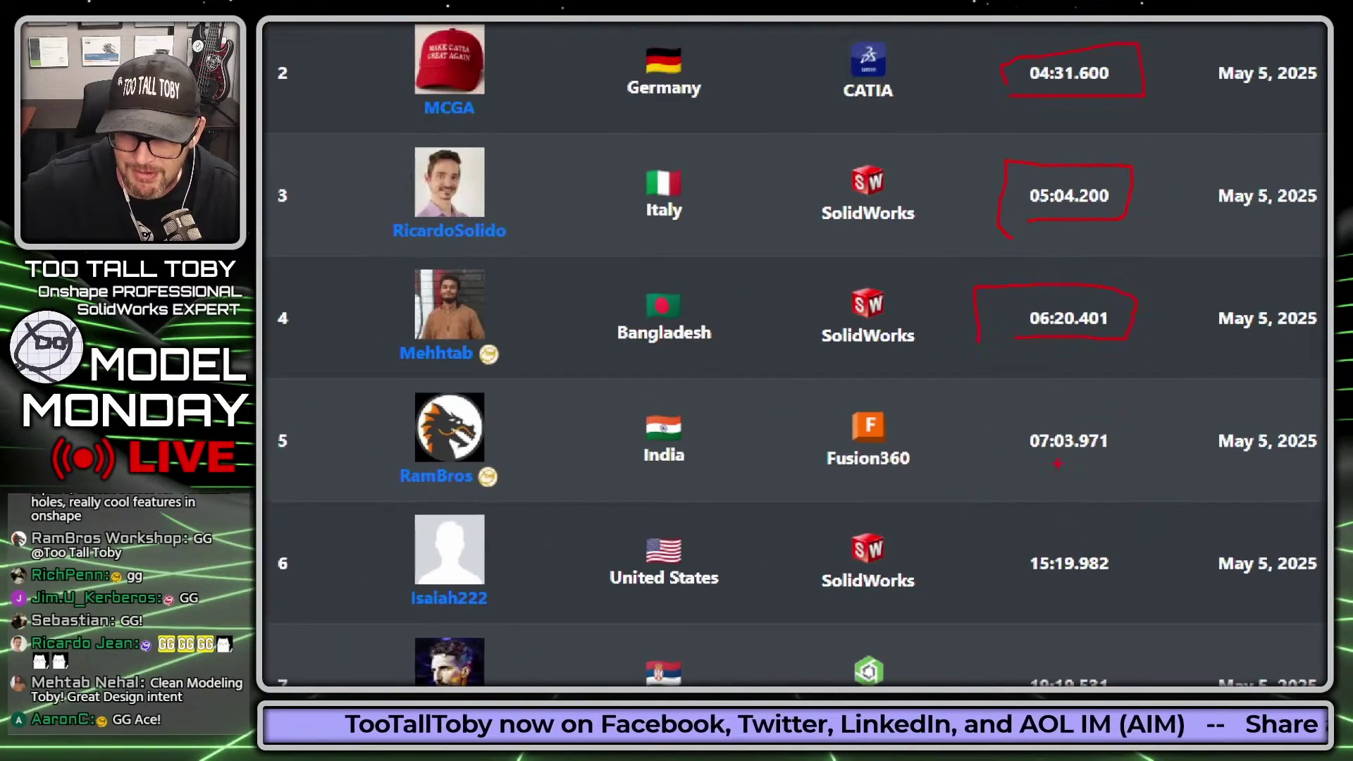
{"action": "left_click_drag", "start_coordinate": [1009, 429], "coordinate": [1029, 486]}
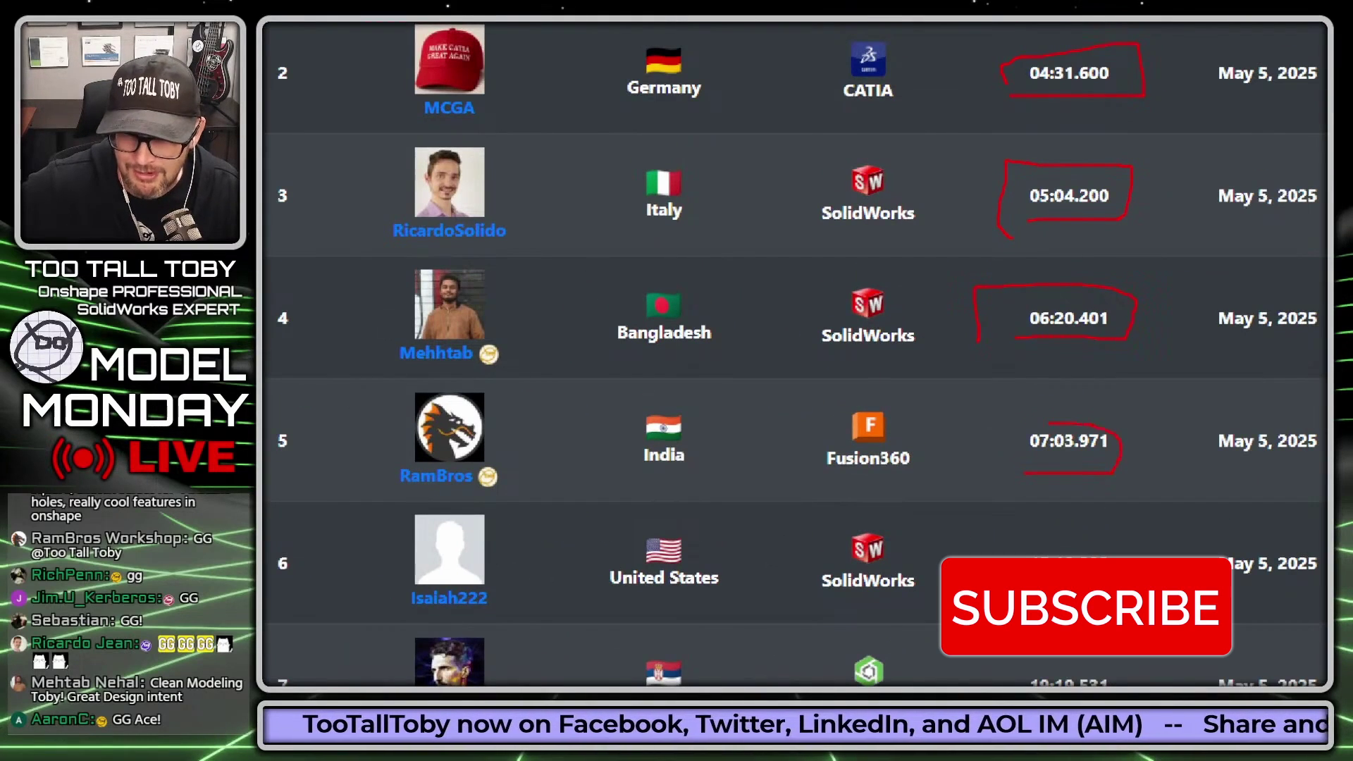